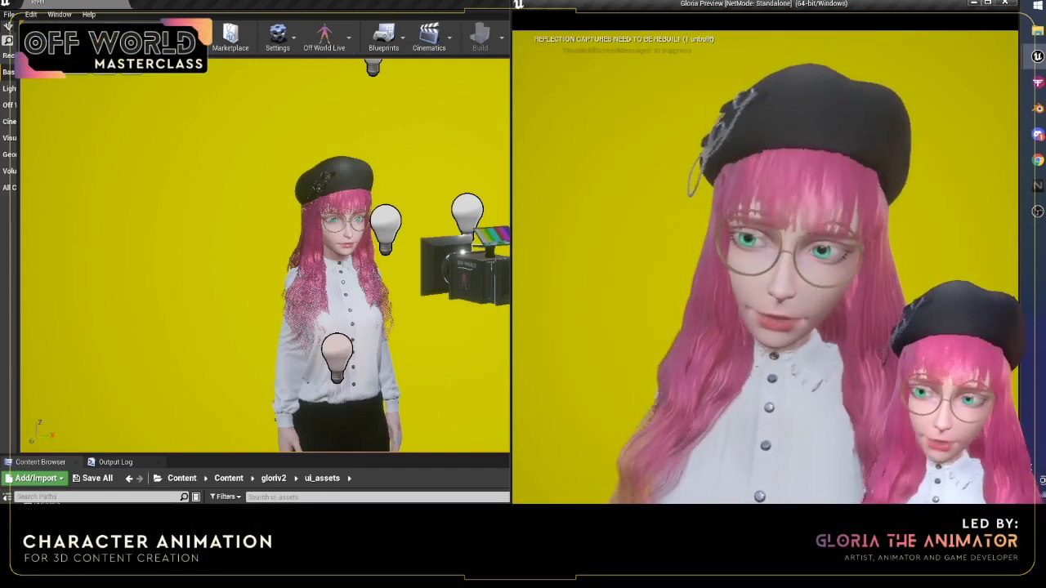
# Step: Switch to Blender and turn on the viewport overlays to show the character's wireframe and bones
pyautogui.moveTo(1038, 108)
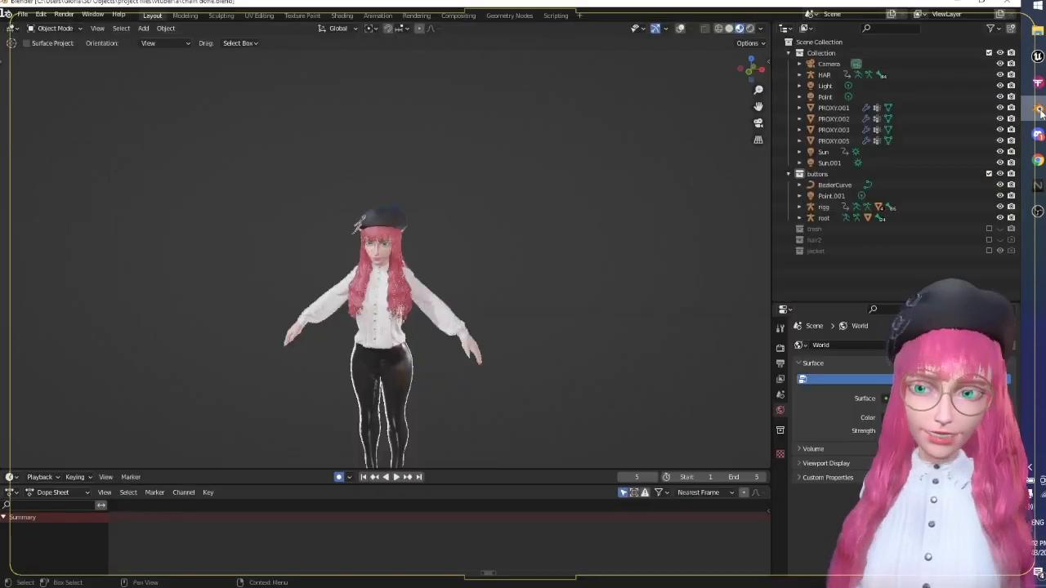
pyautogui.scroll(4, 491, 256)
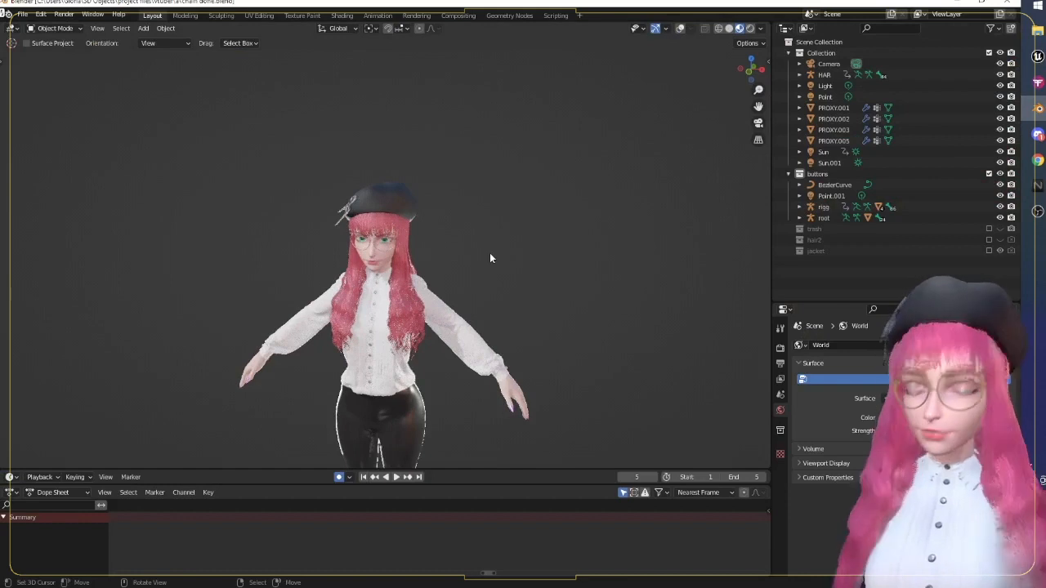
pyautogui.scroll(3, 491, 258)
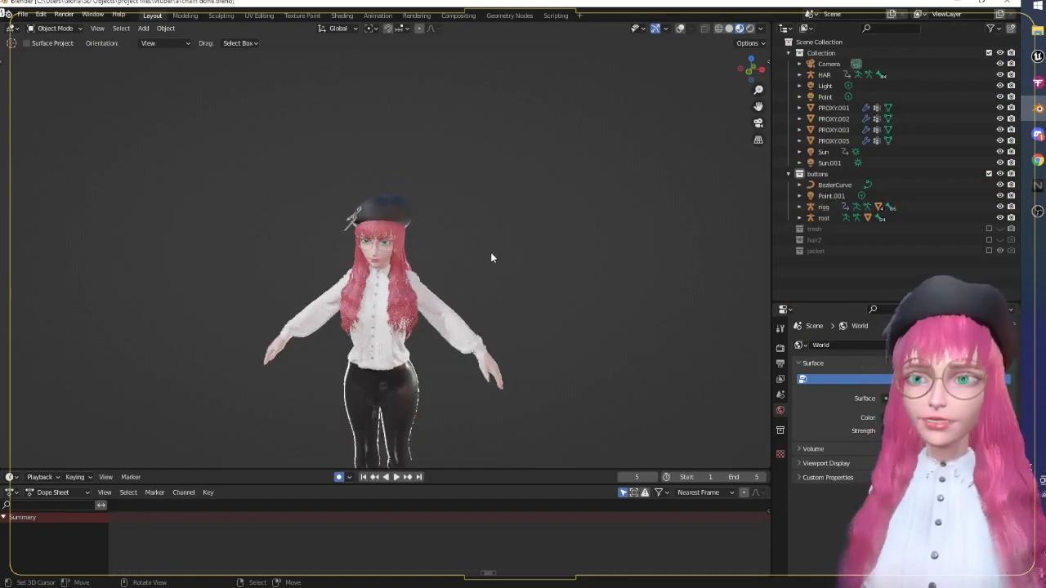
pyautogui.scroll(4, 542, 229)
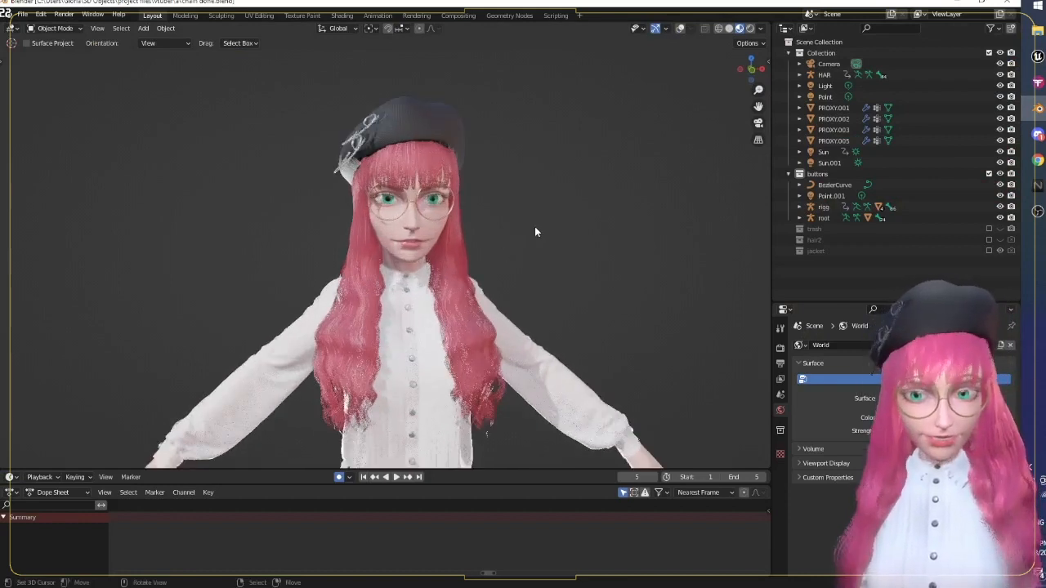
pyautogui.click(680, 29)
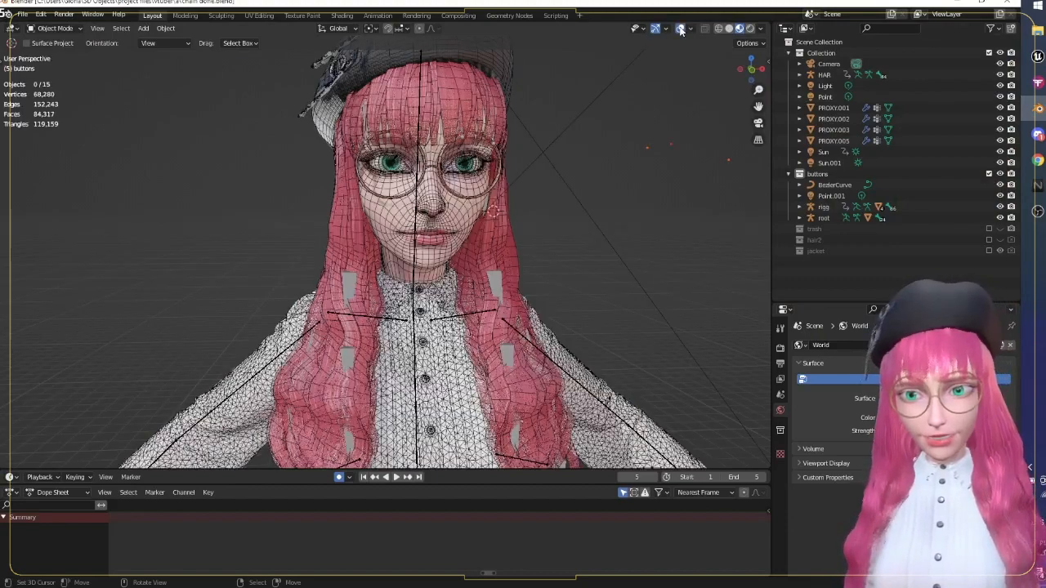
pyautogui.click(680, 29)
pyautogui.click(680, 29)
# Step: Select the face and body mesh, examine its topology from full figure to close-up of the face, and deselect it
pyautogui.click(460, 223)
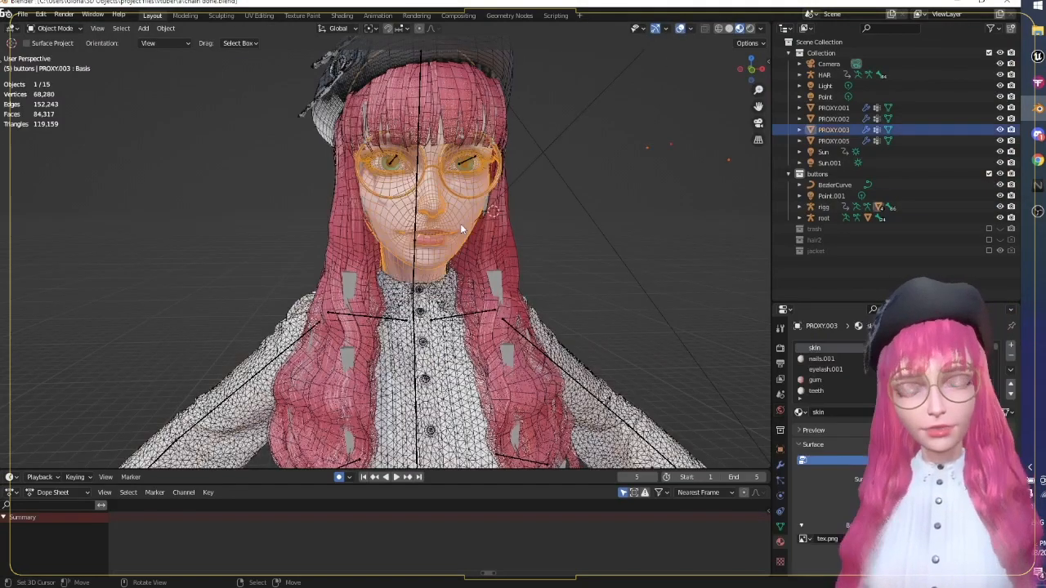
pyautogui.scroll(4, 460, 224)
pyautogui.scroll(-2, 460, 224)
pyautogui.scroll(-6, 461, 223)
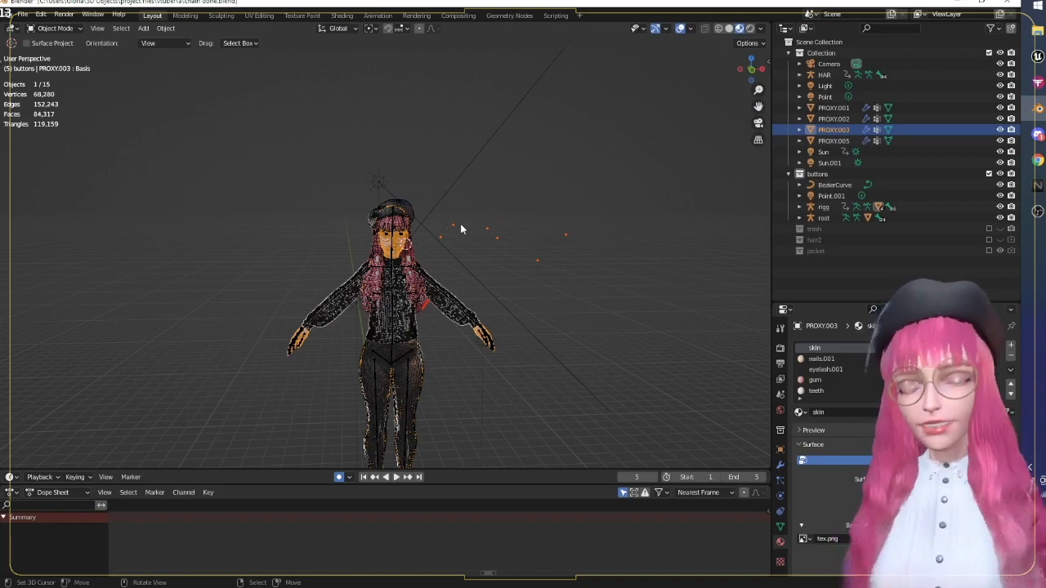
pyautogui.scroll(6, 461, 229)
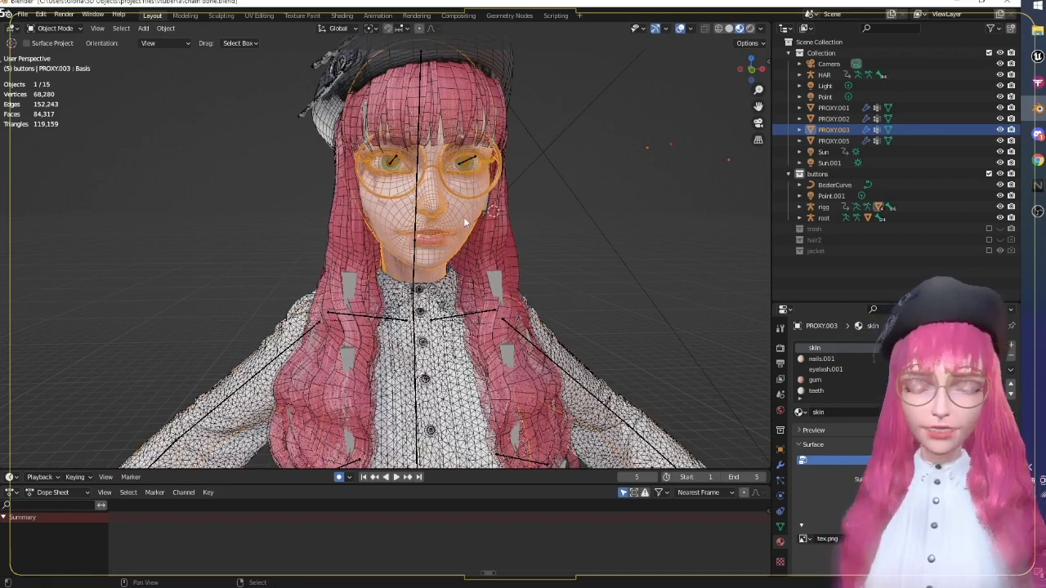
pyautogui.scroll(3, 417, 315)
pyautogui.keyDown('shift'); pyautogui.moveTo(464, 219); pyautogui.dragTo(444, 277, button='middle'); pyautogui.keyUp('shift')
pyautogui.scroll(-3, 445, 278)
pyautogui.hotkey('alt', 'a')
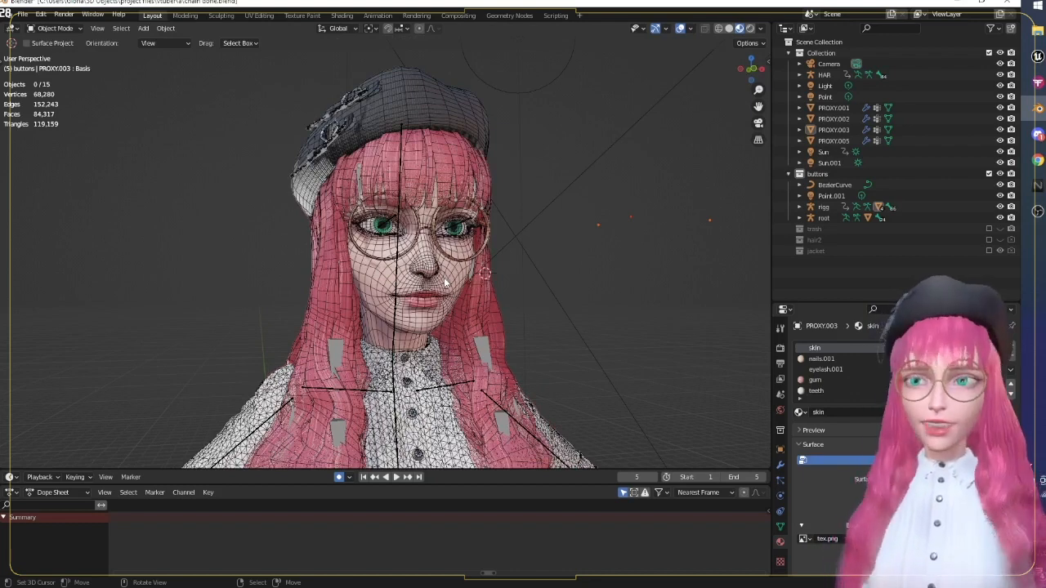
pyautogui.scroll(3, 446, 282)
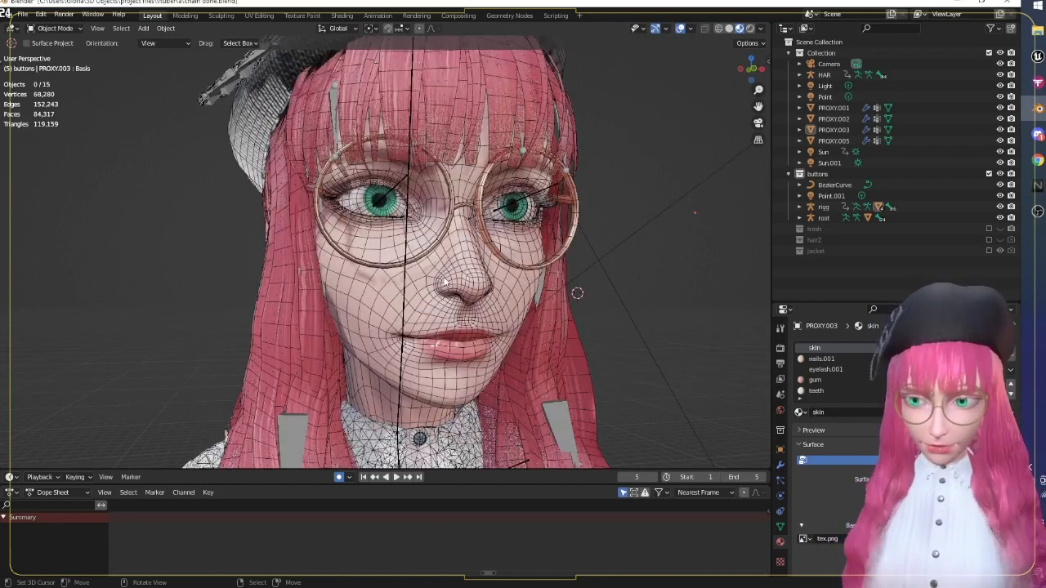
# Step: In Edit Mode on the face mesh, select the linked transparent shell pieces over the nearer eye and separate them into their own object
pyautogui.click(445, 282)
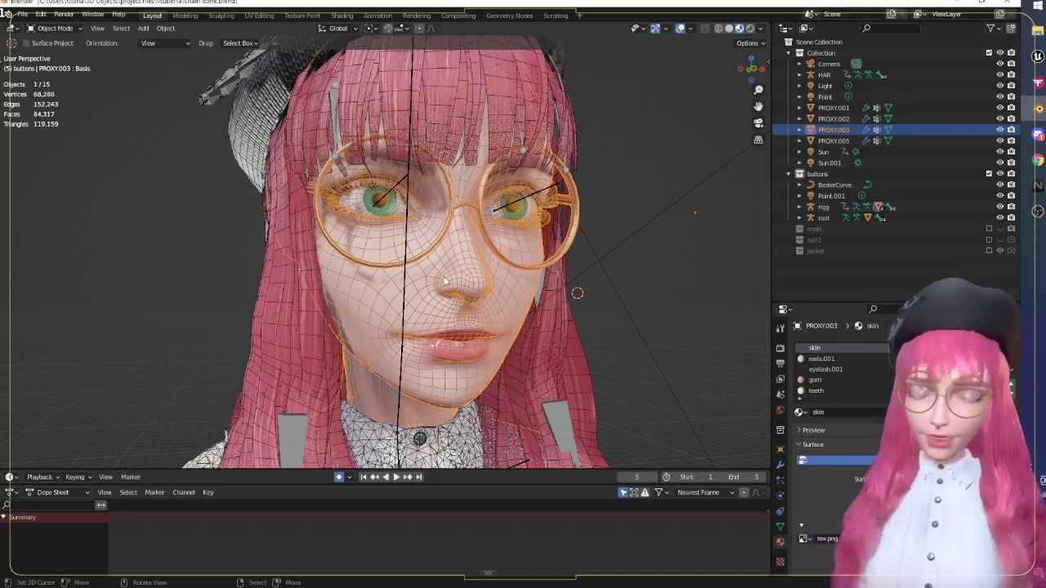
pyautogui.press('Tab')
pyautogui.scroll(6, 418, 169)
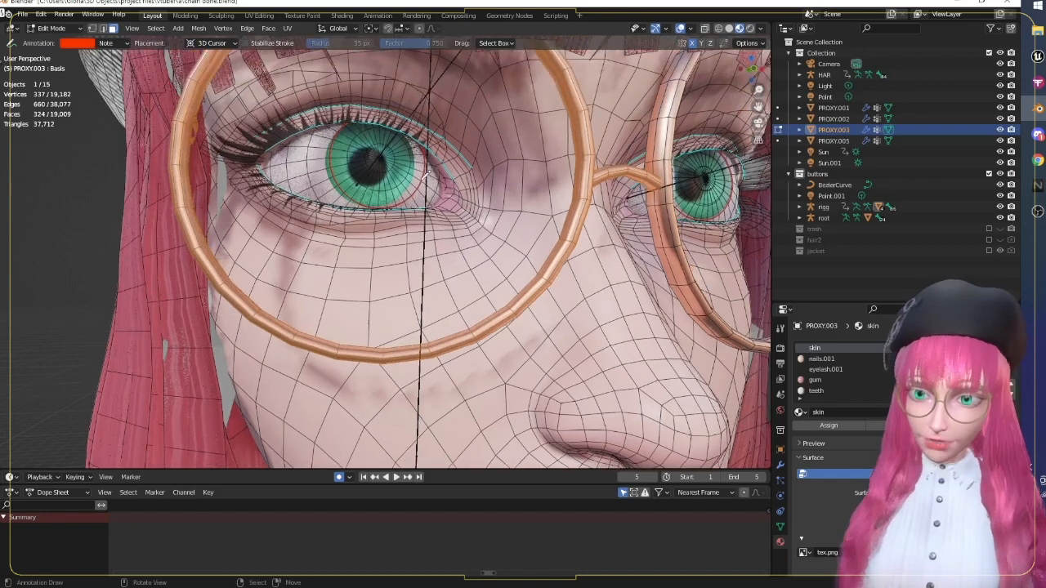
pyautogui.press('a')
pyautogui.hotkey('alt', 'a')
pyautogui.press('l')
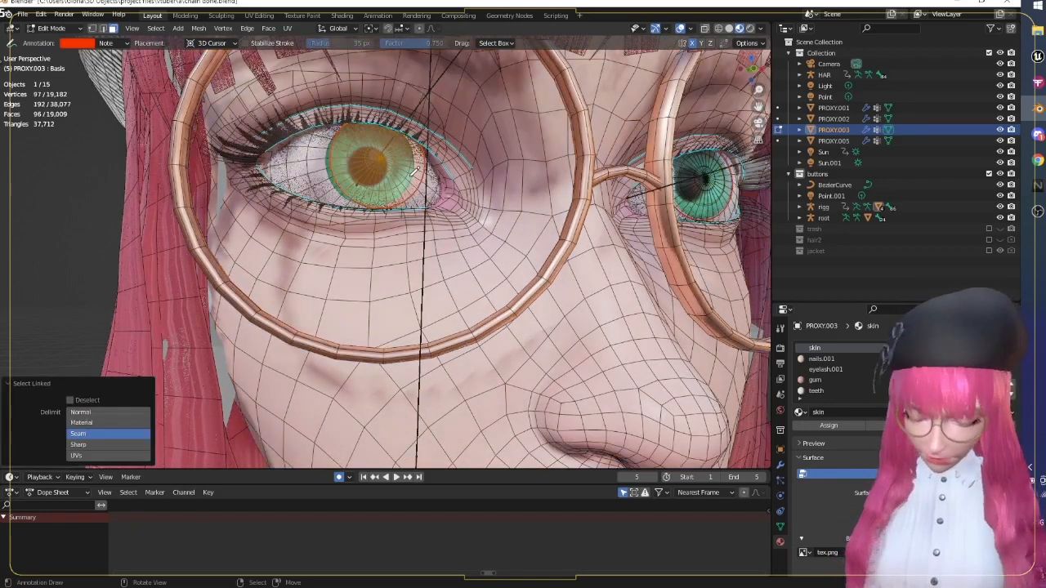
pyautogui.press('h')
pyautogui.press('l')
pyautogui.press('F3')
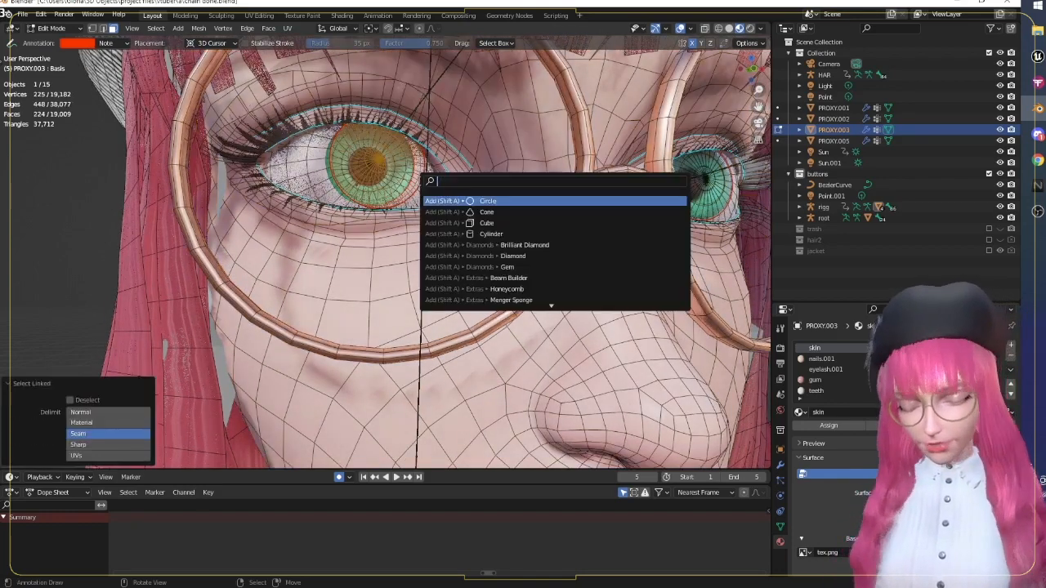
pyautogui.write('sepa')
pyautogui.press('Return')
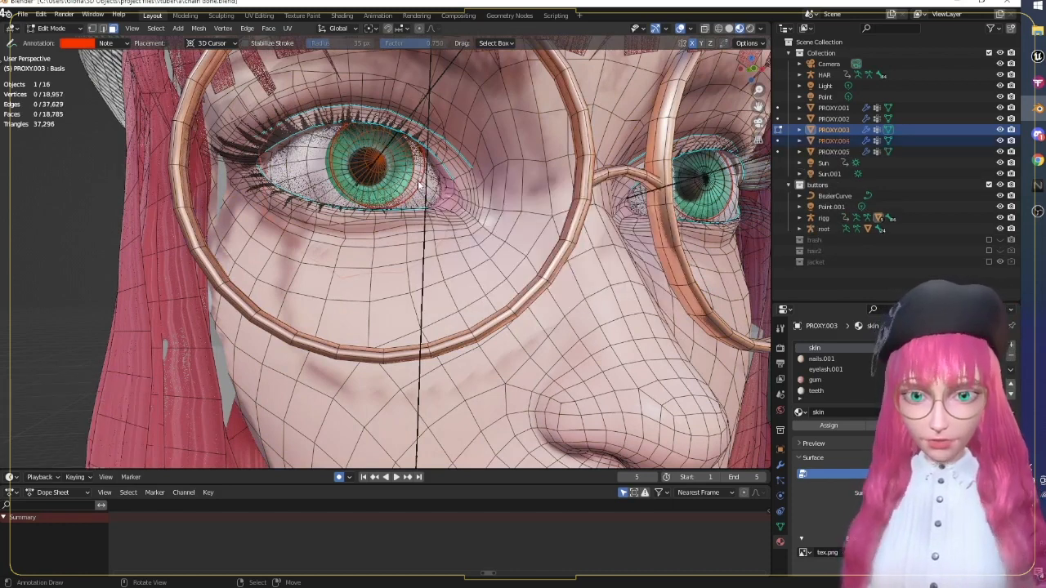
# Step: Return to Object Mode, select the separated eye shell and try to move it
pyautogui.press('Tab')
pyautogui.click(399, 176)
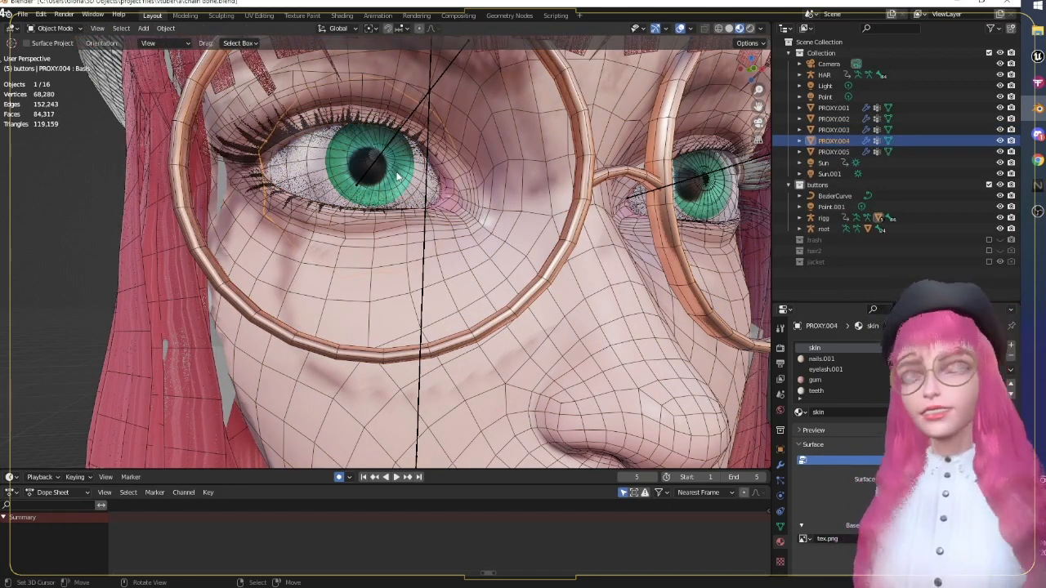
pyautogui.press('g')
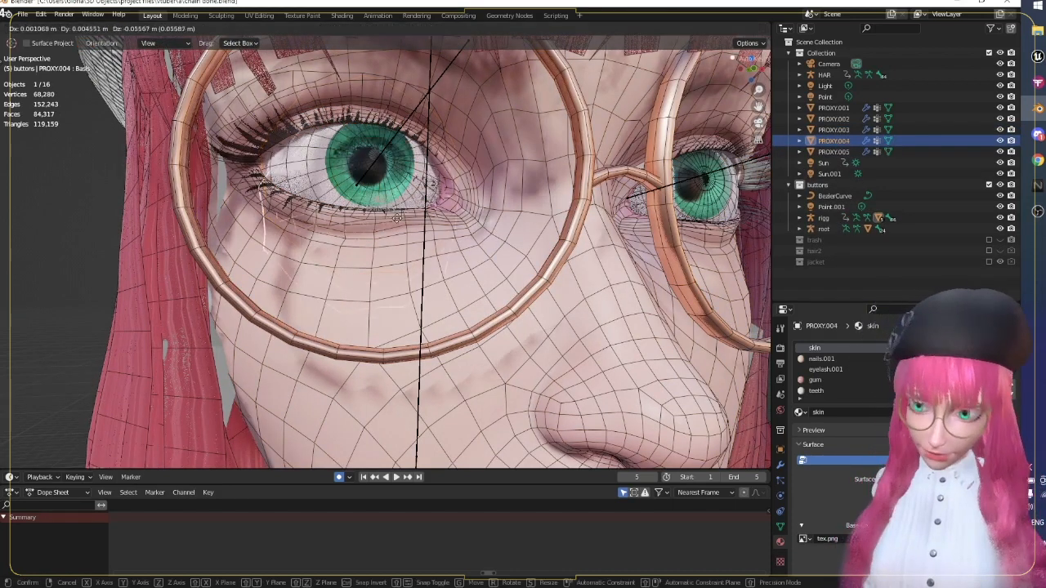
pyautogui.rightClick(398, 205)
# Step: Hide the viewport overlays and show the scene's render properties
pyautogui.click(679, 30)
pyautogui.moveTo(676, 50); pyautogui.dragTo(654, 85, button='middle')
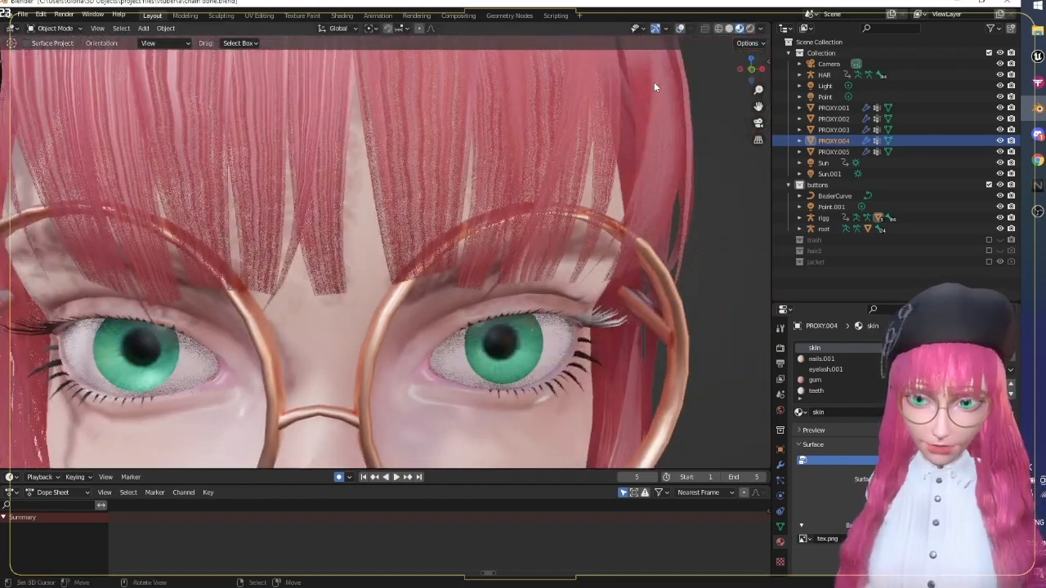
pyautogui.scroll(-3, 654, 85)
pyautogui.click(780, 348)
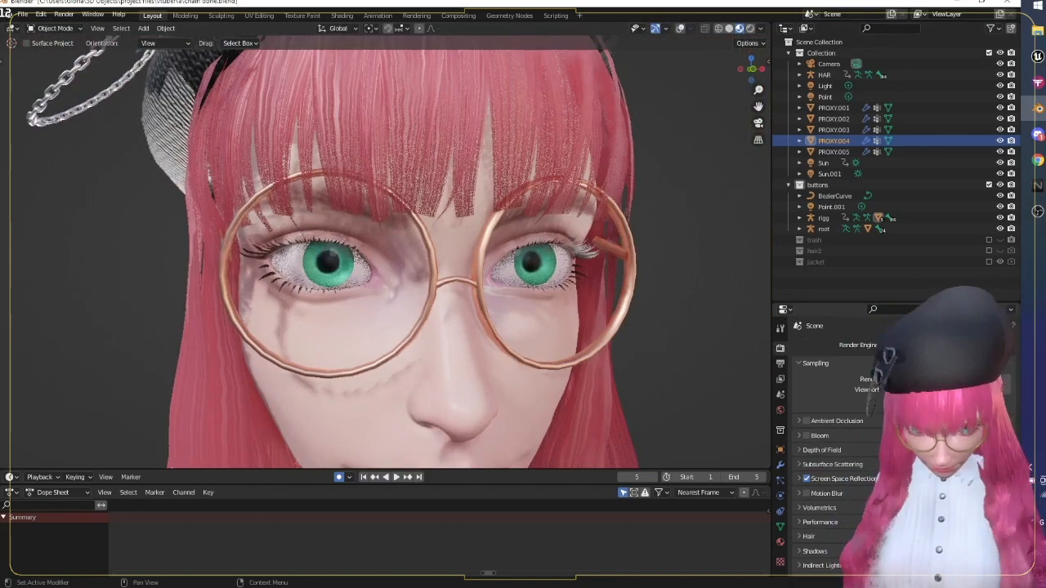
# Step: Examine the eye and its shell up close, comparing Solid shading with Material Preview
pyautogui.scroll(5, 377, 252)
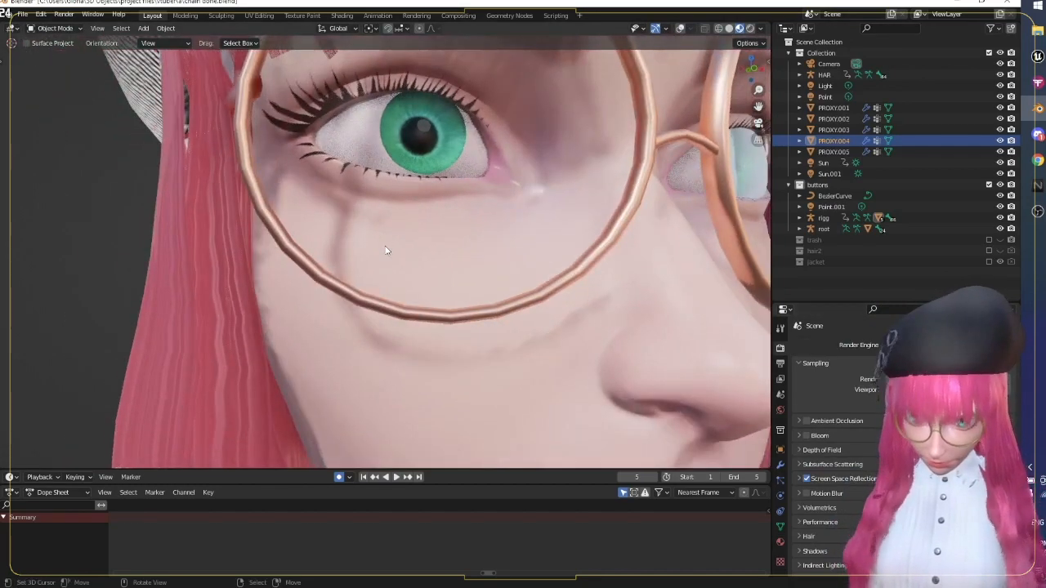
pyautogui.scroll(4, 386, 250)
pyautogui.scroll(-2, 377, 257)
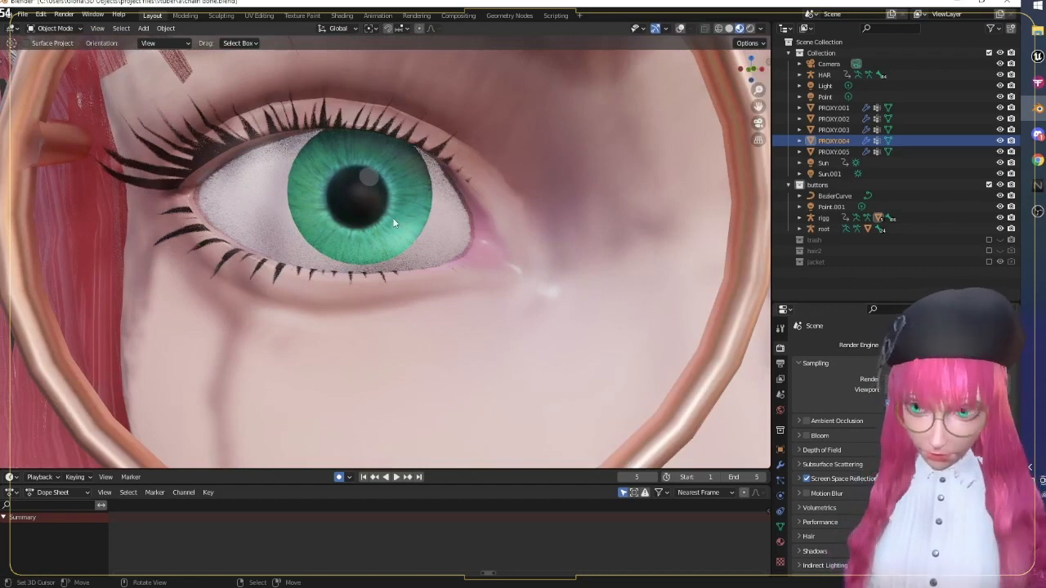
pyautogui.moveTo(417, 251); pyautogui.dragTo(434, 251, button='middle')
pyautogui.moveTo(611, 256); pyautogui.dragTo(473, 280, button='middle')
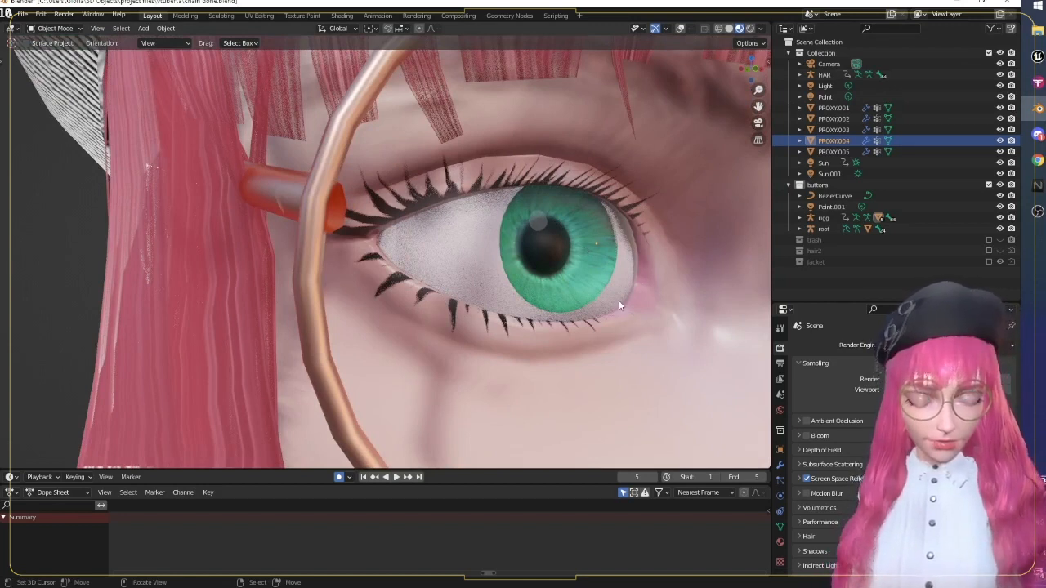
pyautogui.click(730, 30)
pyautogui.moveTo(560, 211); pyautogui.dragTo(509, 232, button='middle')
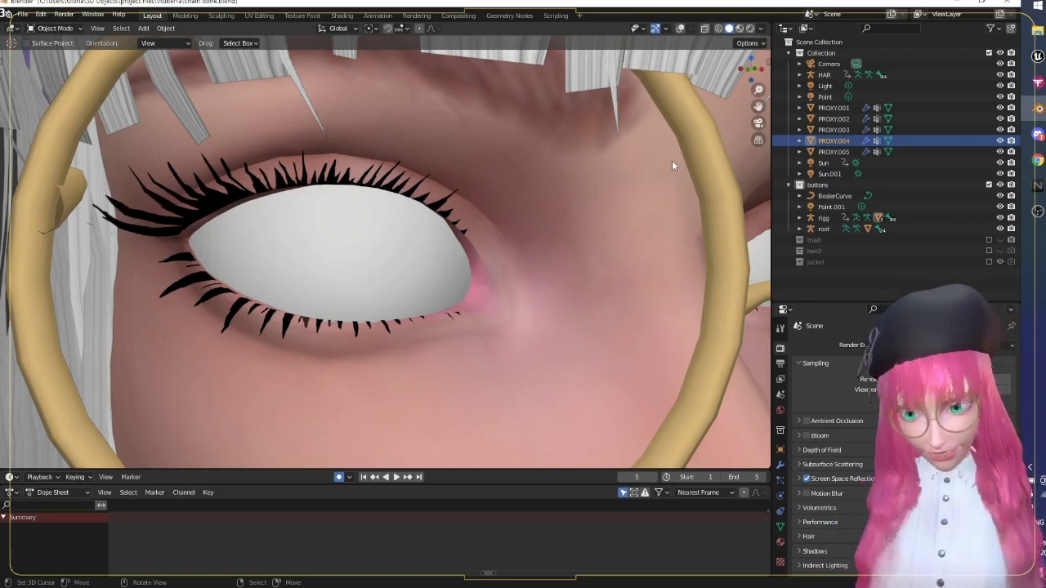
pyautogui.click(740, 28)
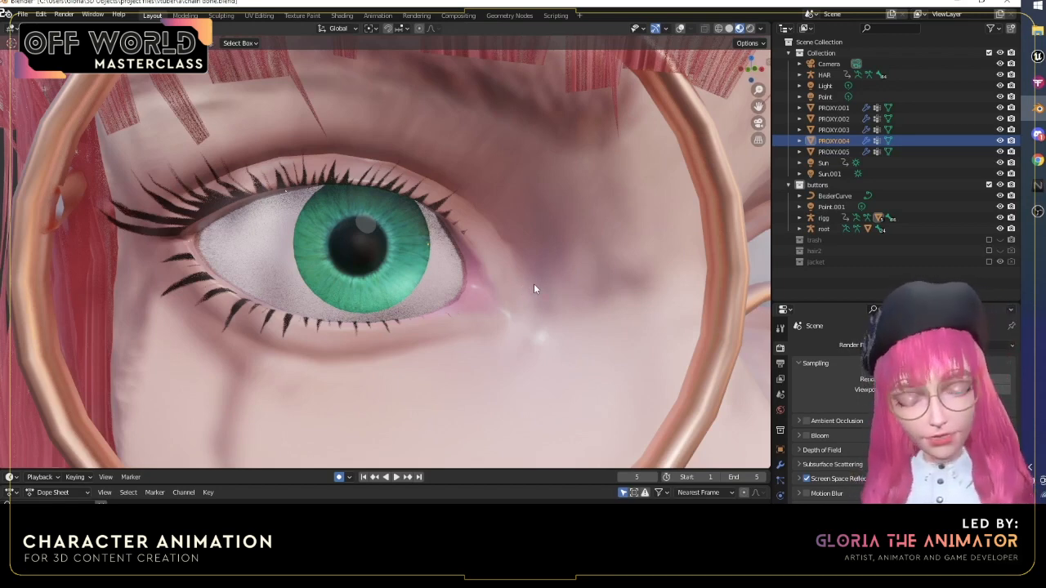
# Step: Hide the separated eye shell, compare the eye without it, and show the shell again
pyautogui.scroll(-4, 493, 233)
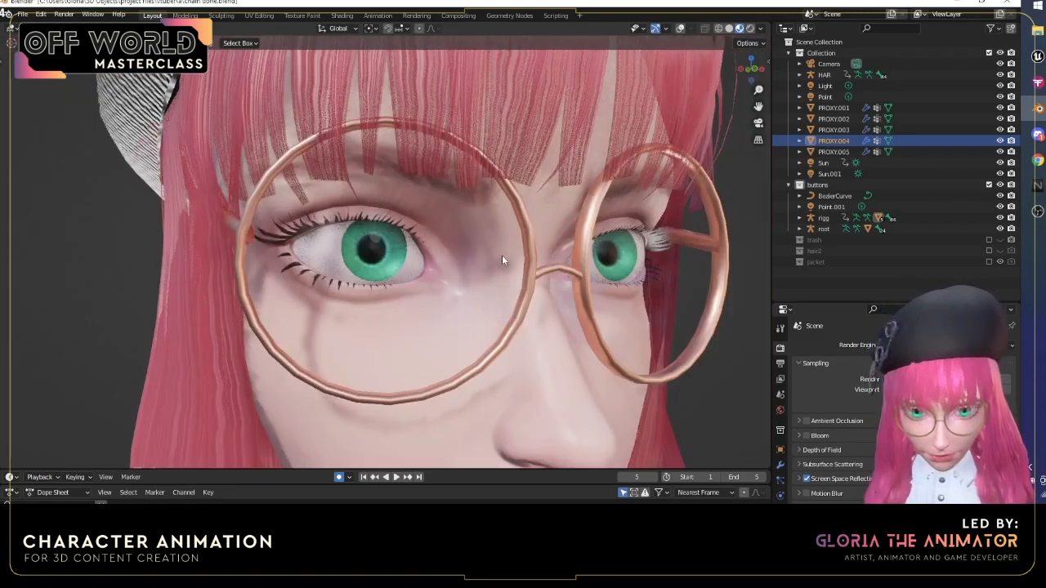
pyautogui.scroll(4, 499, 258)
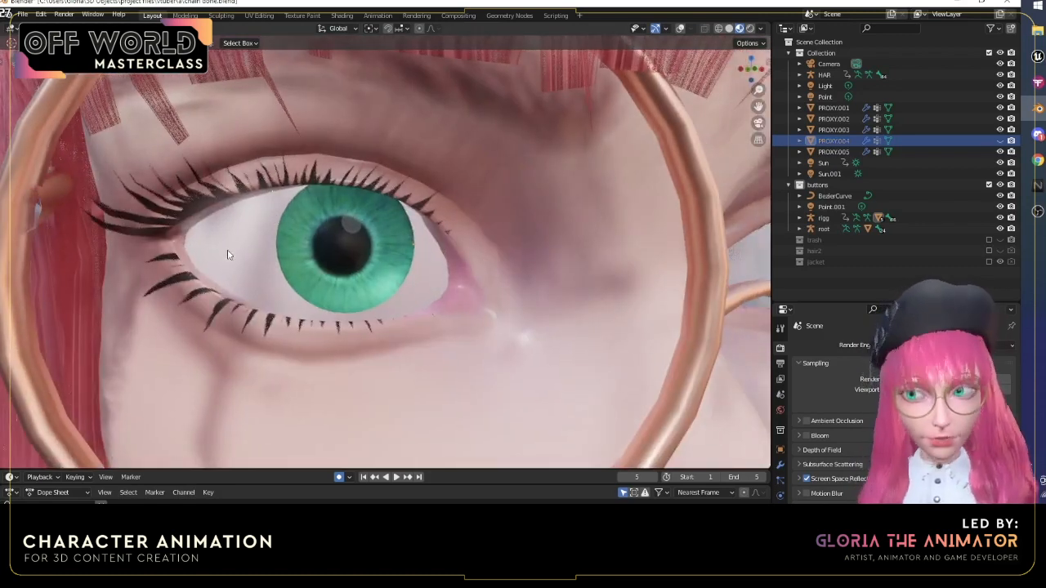
pyautogui.scroll(-4, 307, 269)
pyautogui.scroll(5, 291, 269)
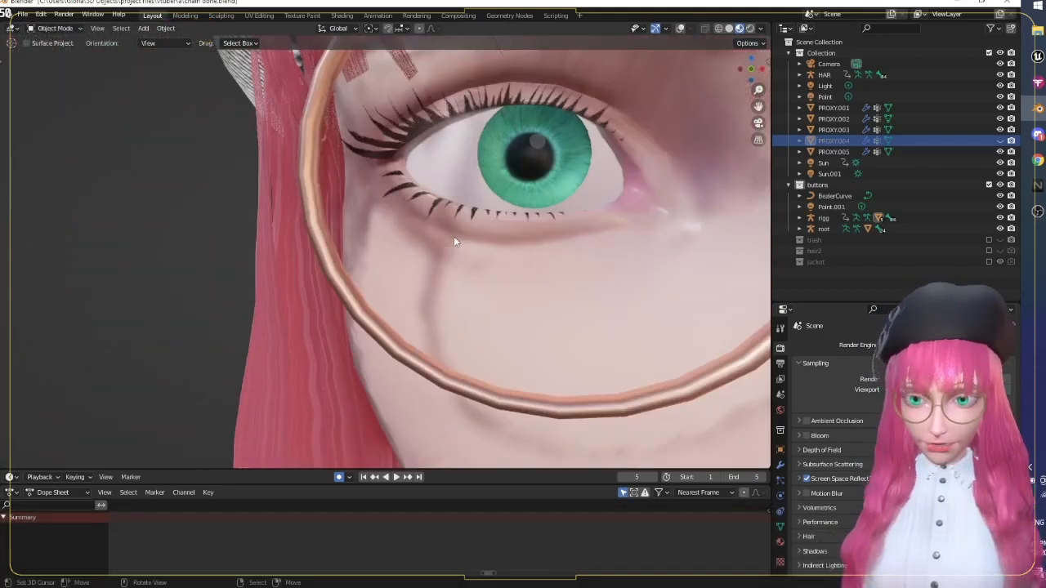
pyautogui.scroll(-2, 428, 271)
pyautogui.scroll(4, 428, 271)
pyautogui.scroll(-4, 428, 272)
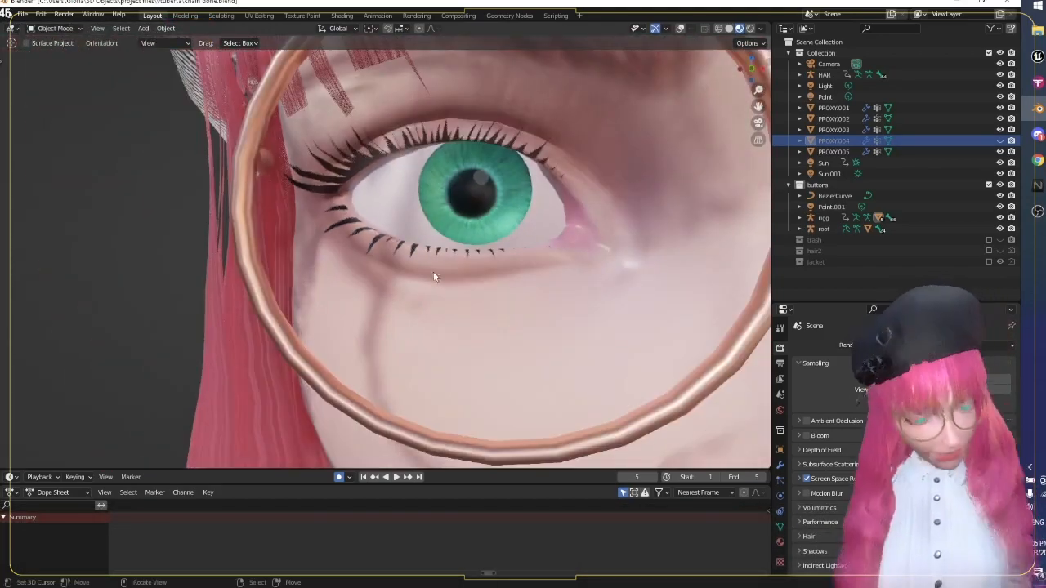
pyautogui.scroll(1, 506, 203)
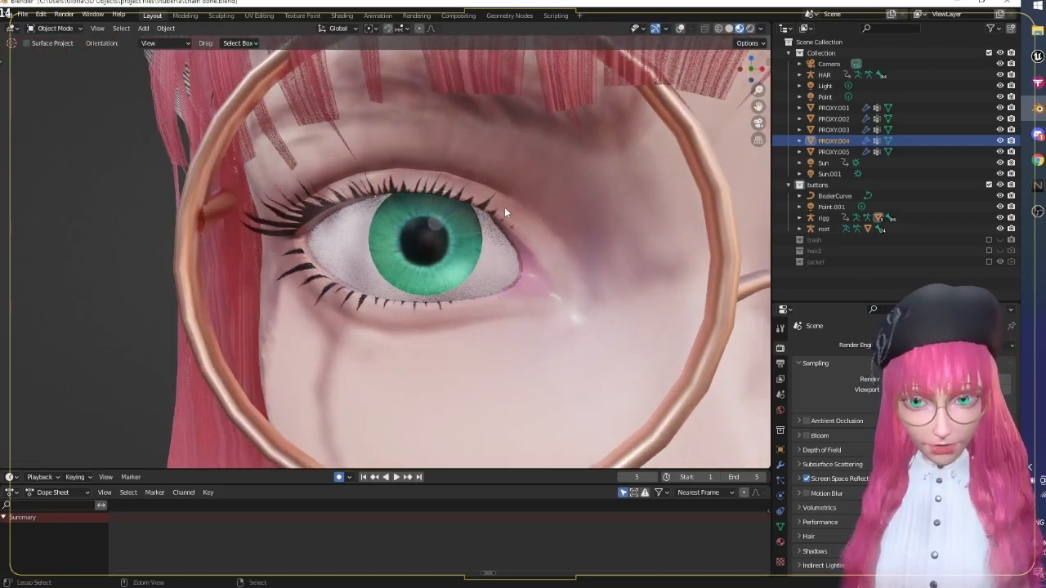
pyautogui.scroll(2, 504, 206)
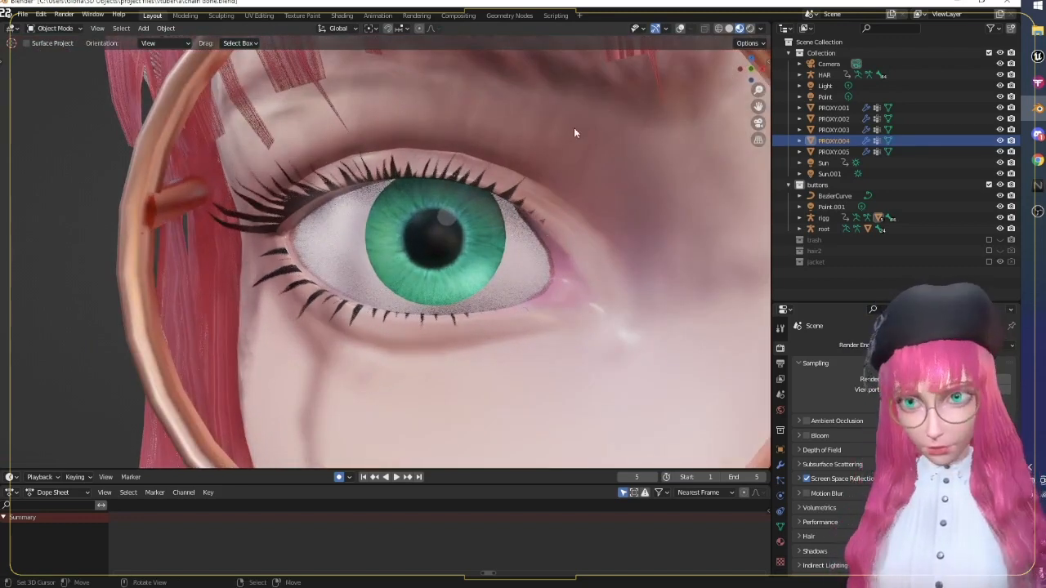
# Step: Show the viewport overlays, select the rigg armature through the eye bone, and enter Pose Mode
pyautogui.click(680, 29)
pyautogui.click(465, 209)
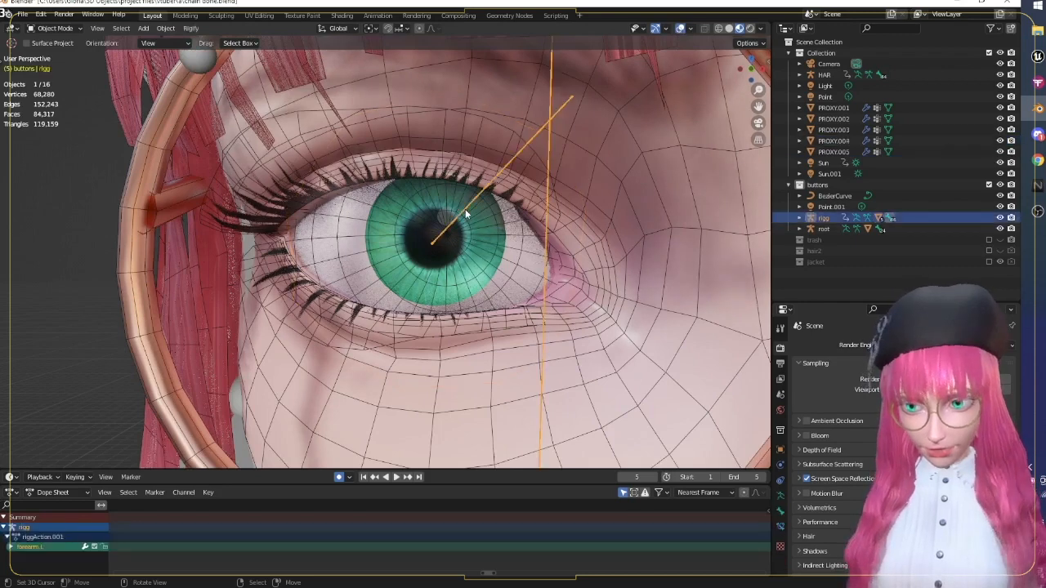
pyautogui.hotkey('ctrl', 'Tab')
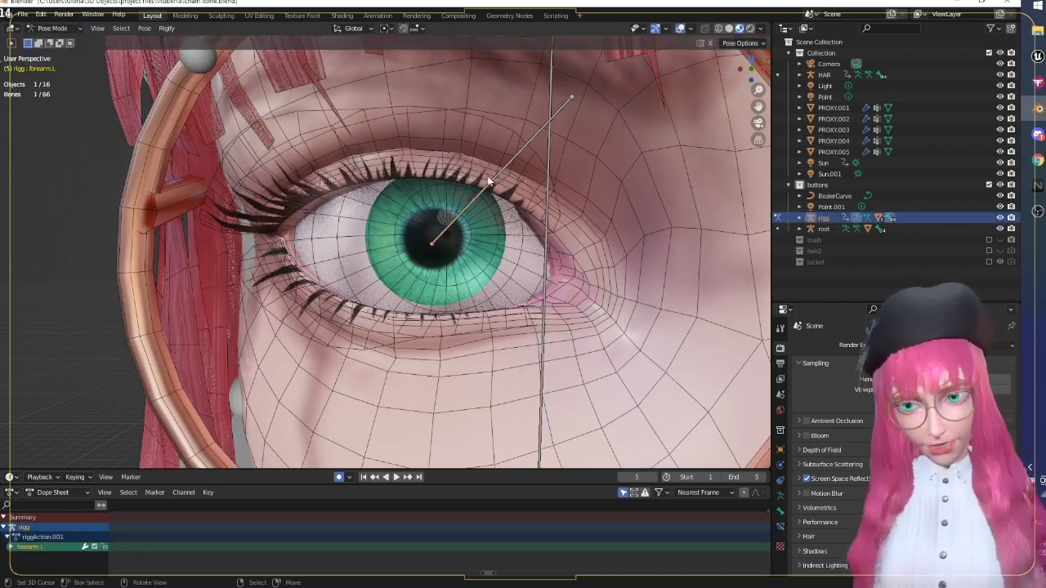
pyautogui.hotkey('ctrl', 'Tab')
pyautogui.hotkey('ctrl', 'Tab')
# Step: Select the eye.L bone and trackball-rotate it by 5.16° and -24.6° towards the outer eye corner, and by 1.72° and 36.1° towards the inner corner
pyautogui.click(497, 174)
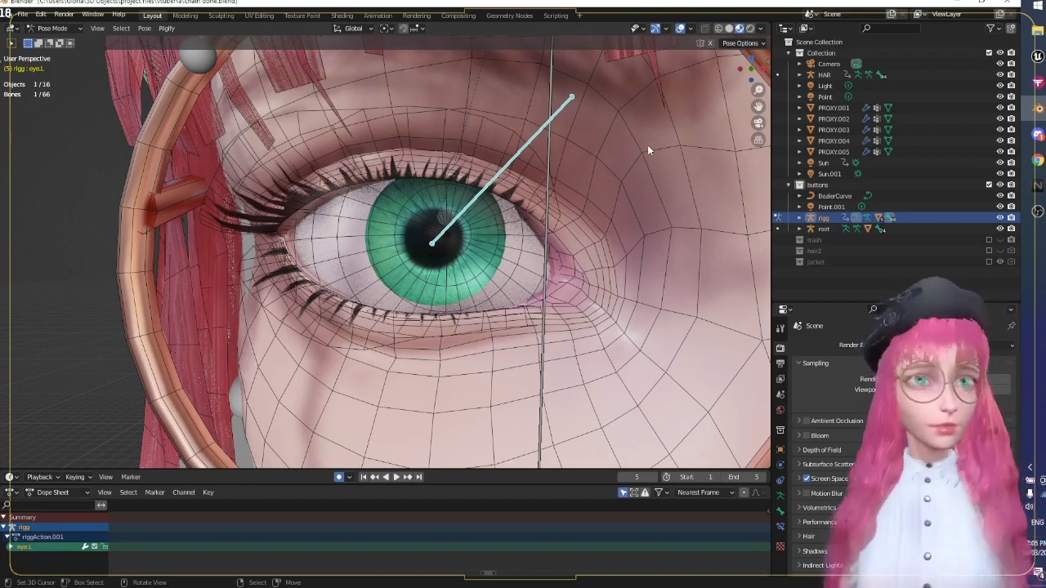
pyautogui.press('r')
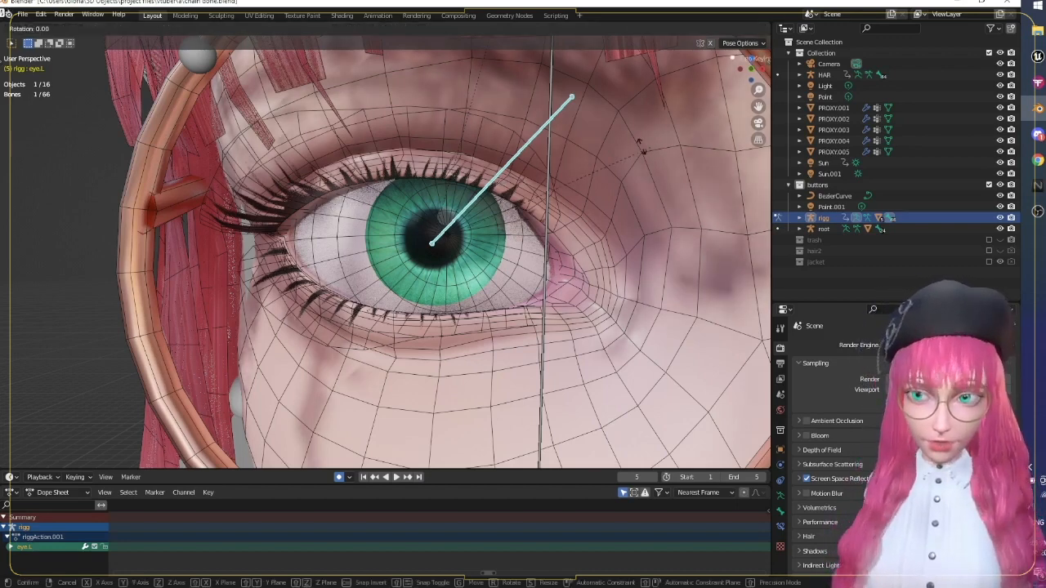
pyautogui.press('r')
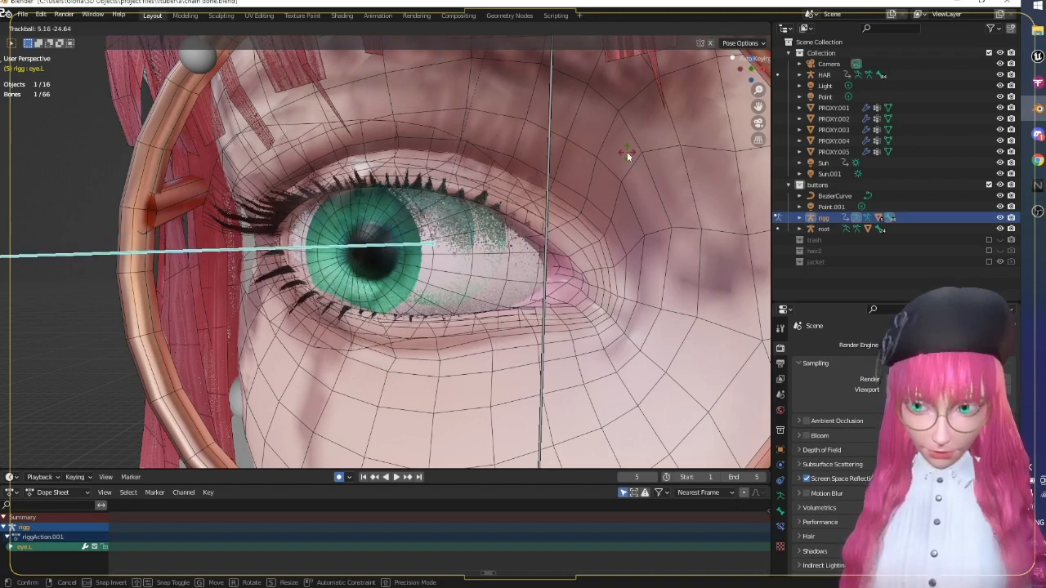
pyautogui.click(626, 152)
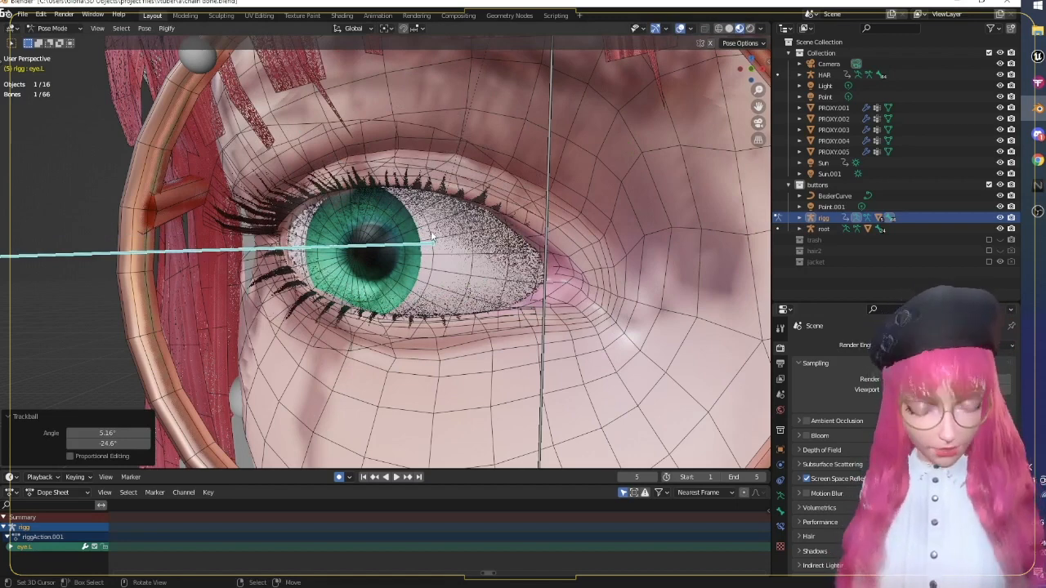
pyautogui.press('g')
pyautogui.press('r')
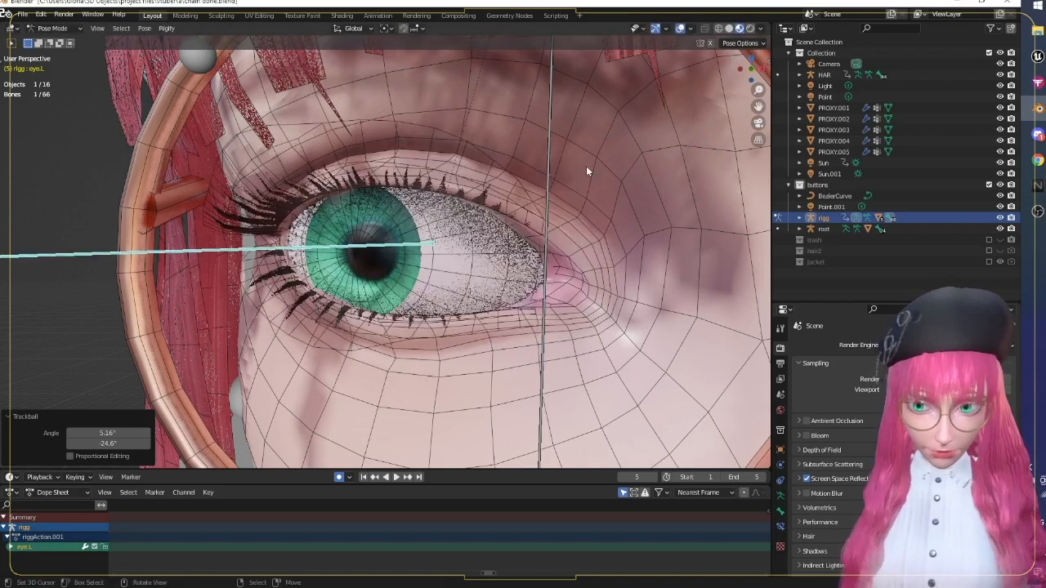
pyautogui.click(621, 172)
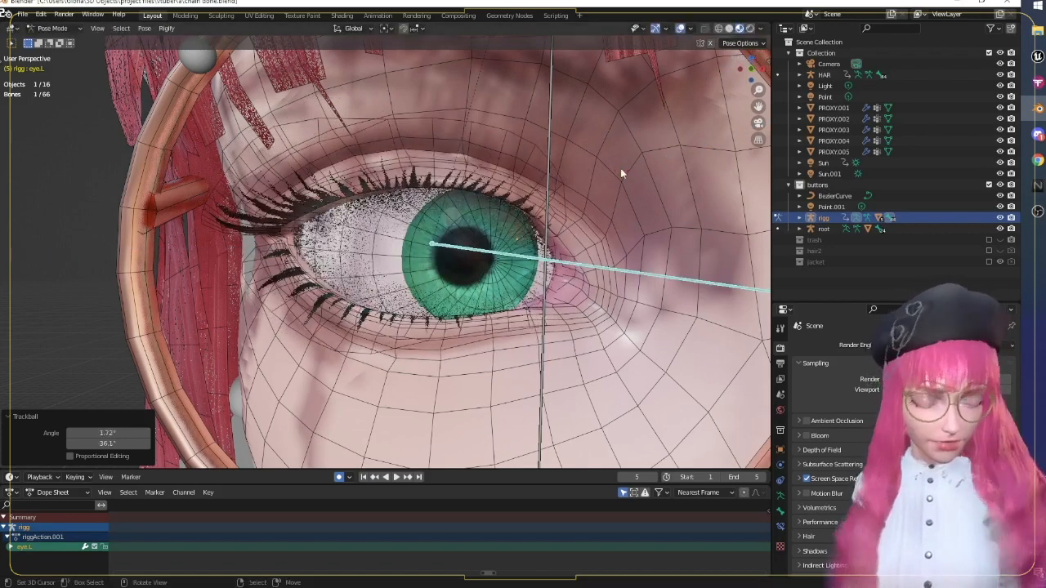
# Step: Trackball-rotate the eye.L bone upward to about -16.6° and 12.6°, and undo all of its test rotations
pyautogui.press('r')
pyautogui.press('r')
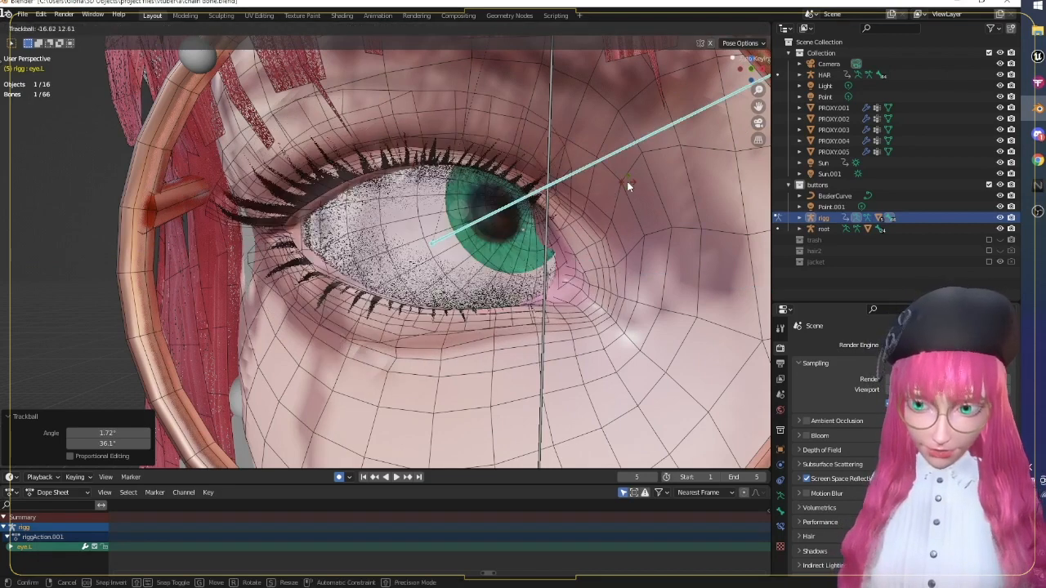
pyautogui.click(628, 186)
pyautogui.scroll(-4, 627, 186)
pyautogui.hotkey('ctrl', 'z')
pyautogui.scroll(4, 627, 186)
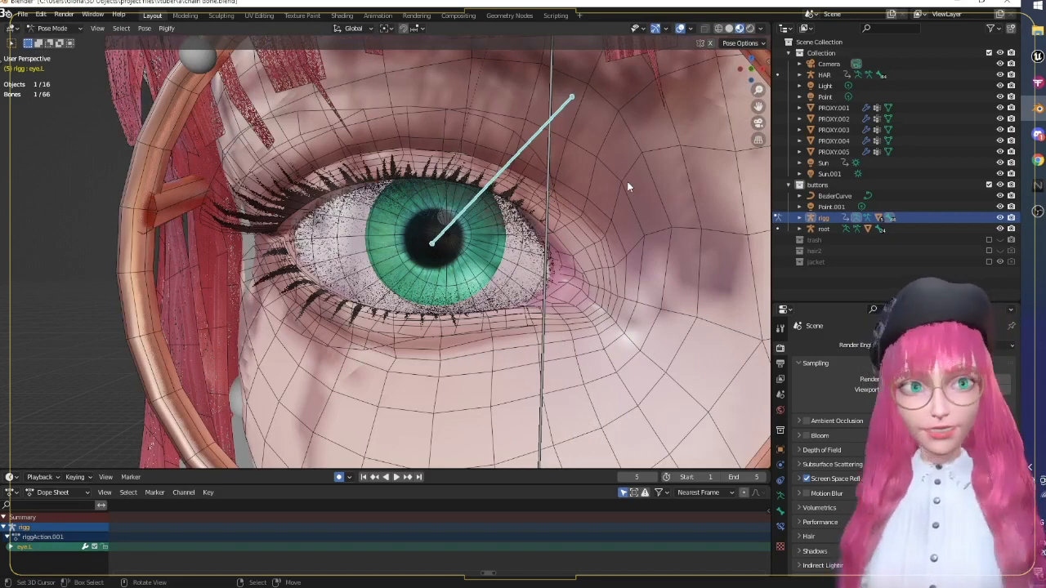
# Step: Compare both eyes and try a trackball rotation of the eye.L bone upward by about -10.9° and -0.6°, watching how the eyelids follow
pyautogui.scroll(-4, 627, 182)
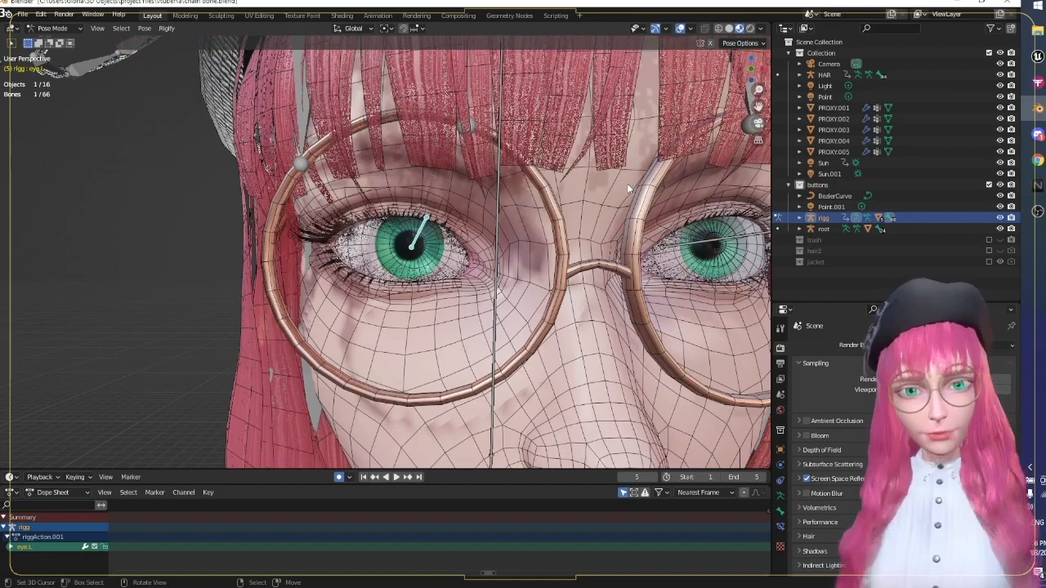
pyautogui.scroll(3, 609, 197)
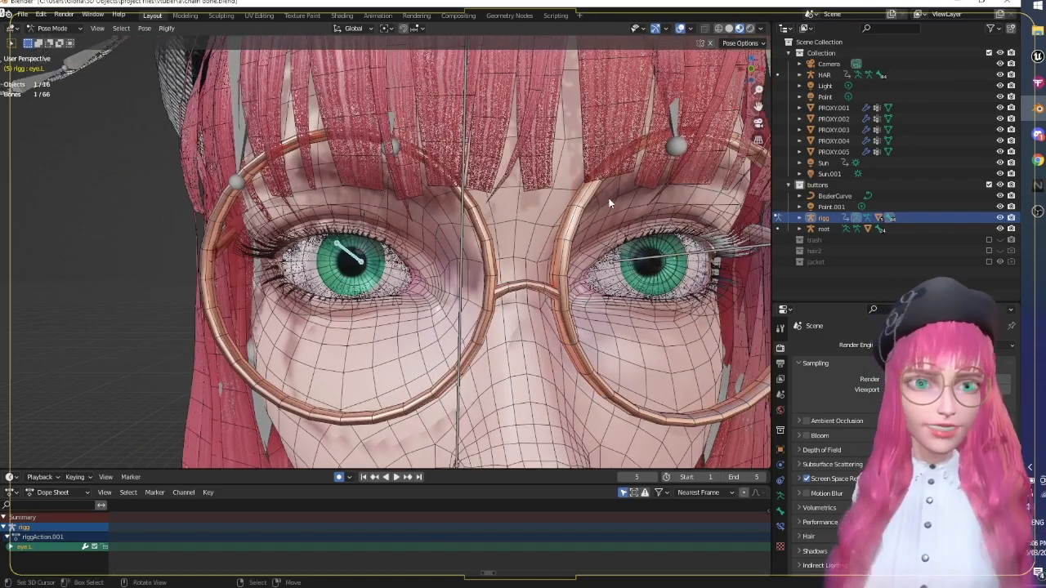
pyautogui.moveTo(609, 201)
pyautogui.mouseDown(button='middle')
pyautogui.moveTo(672, 188)
pyautogui.moveTo(600, 201)
pyautogui.mouseUp(button='middle')
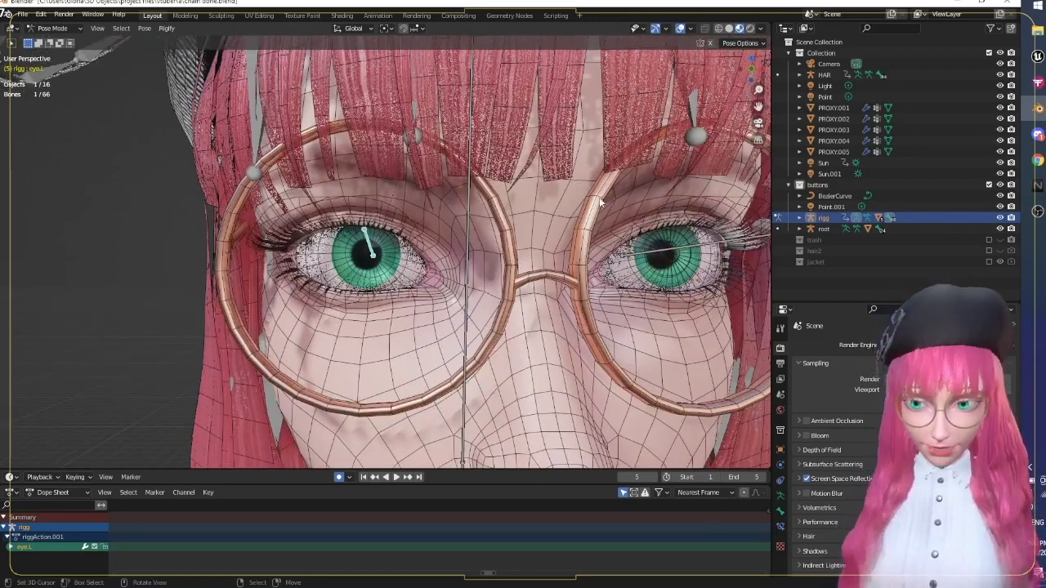
pyautogui.scroll(4, 600, 197)
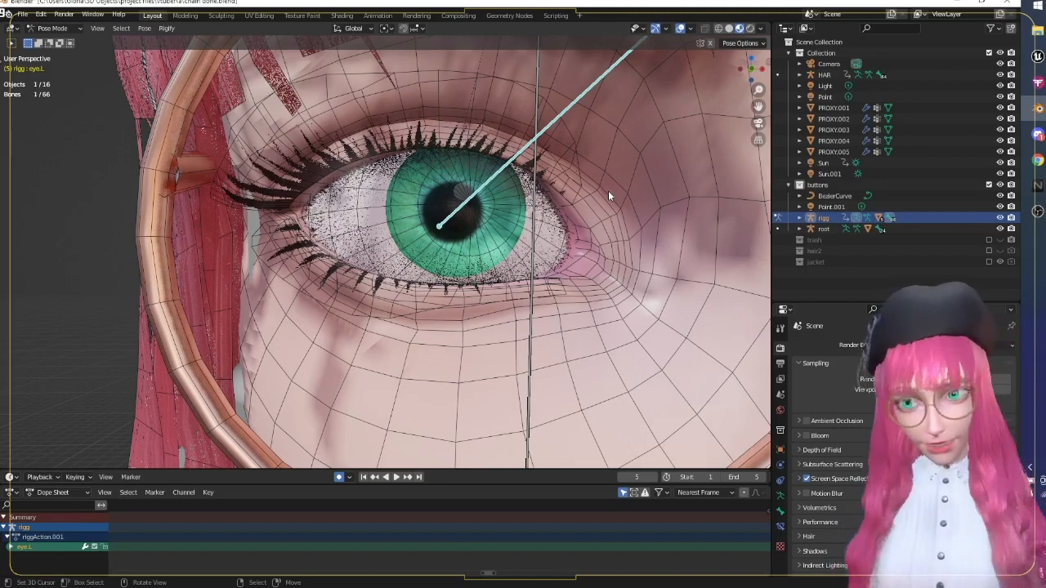
pyautogui.moveTo(608, 196); pyautogui.dragTo(562, 304, button='middle')
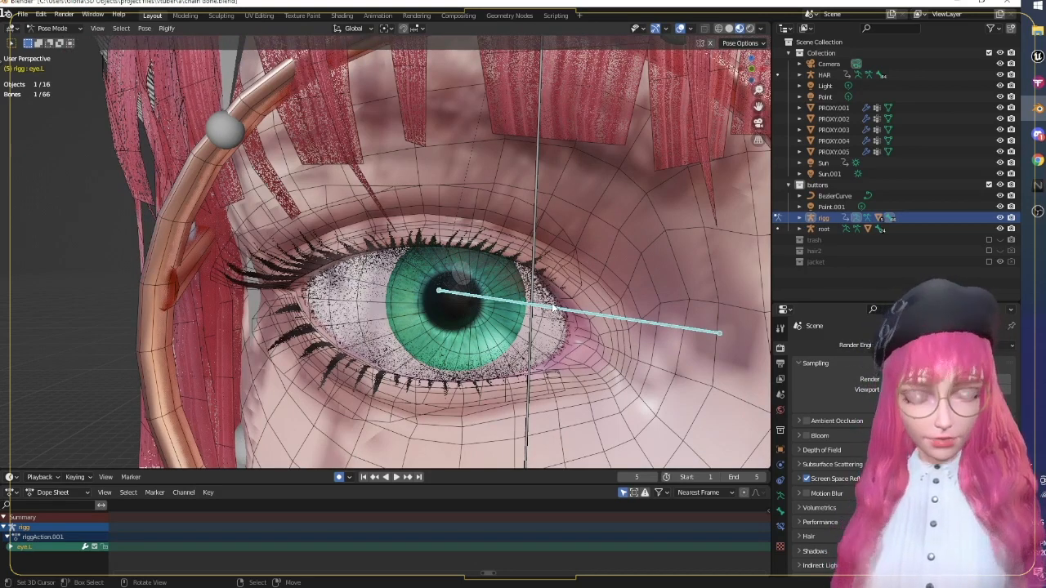
pyautogui.press('r')
pyautogui.press('r')
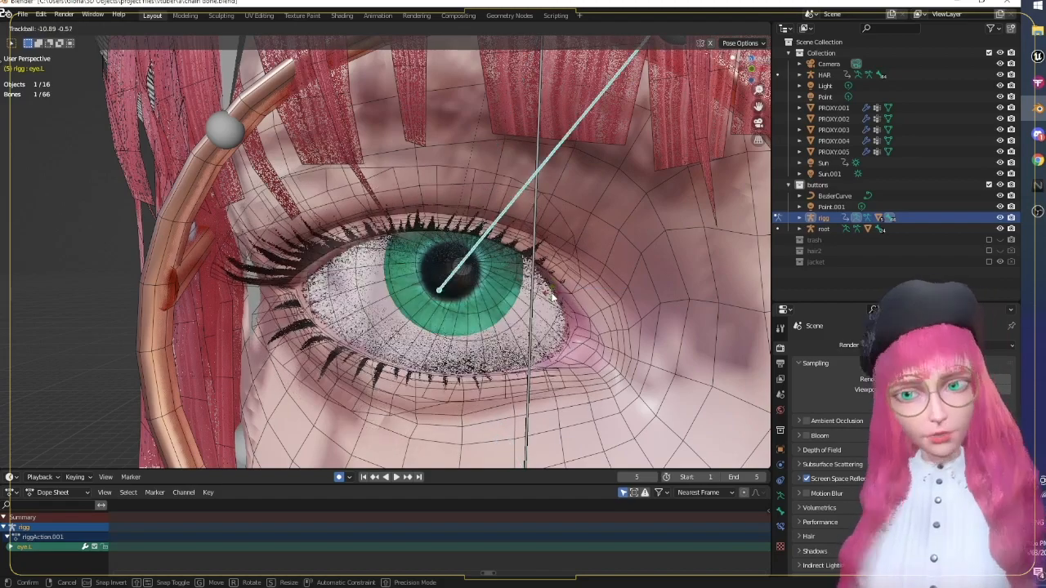
pyautogui.click(554, 300)
pyautogui.moveTo(554, 299); pyautogui.dragTo(554, 295, button='middle')
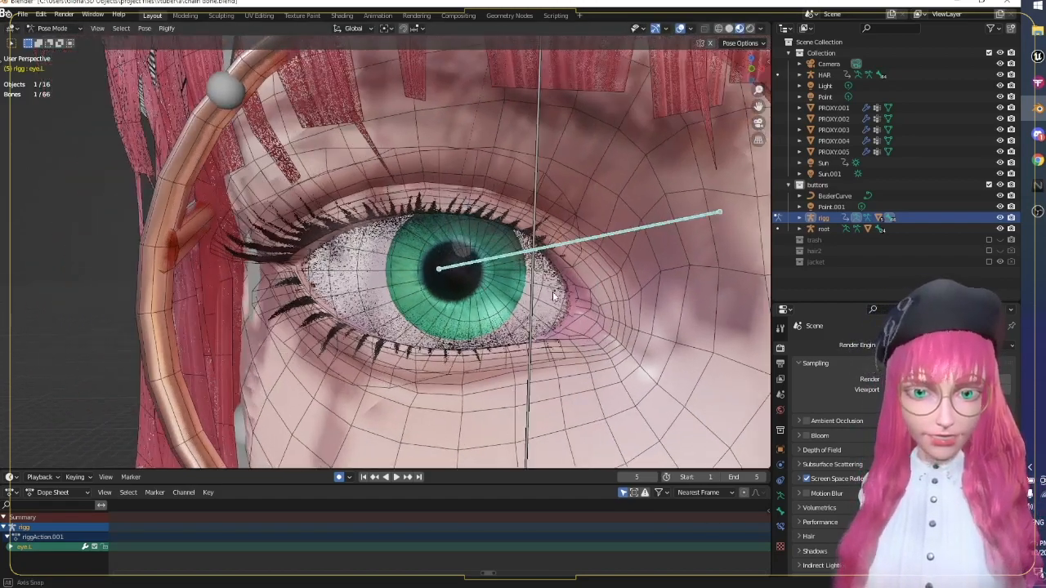
# Step: Test a strong upward trackball rotation of the eye.L bone with both eyes and the glasses in view
pyautogui.scroll(-4, 553, 294)
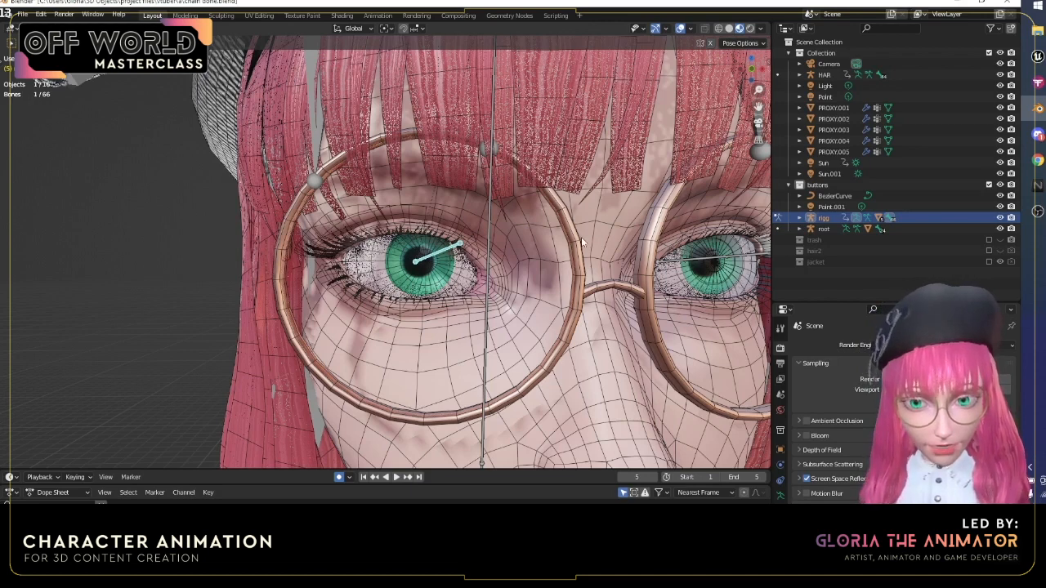
pyautogui.press('r')
pyautogui.press('r')
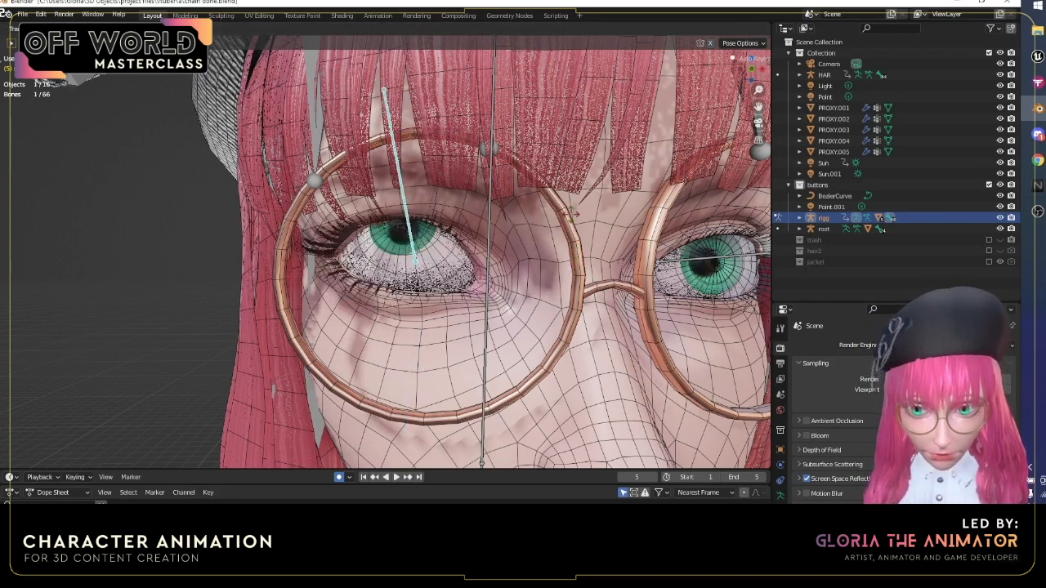
pyautogui.press('Return')
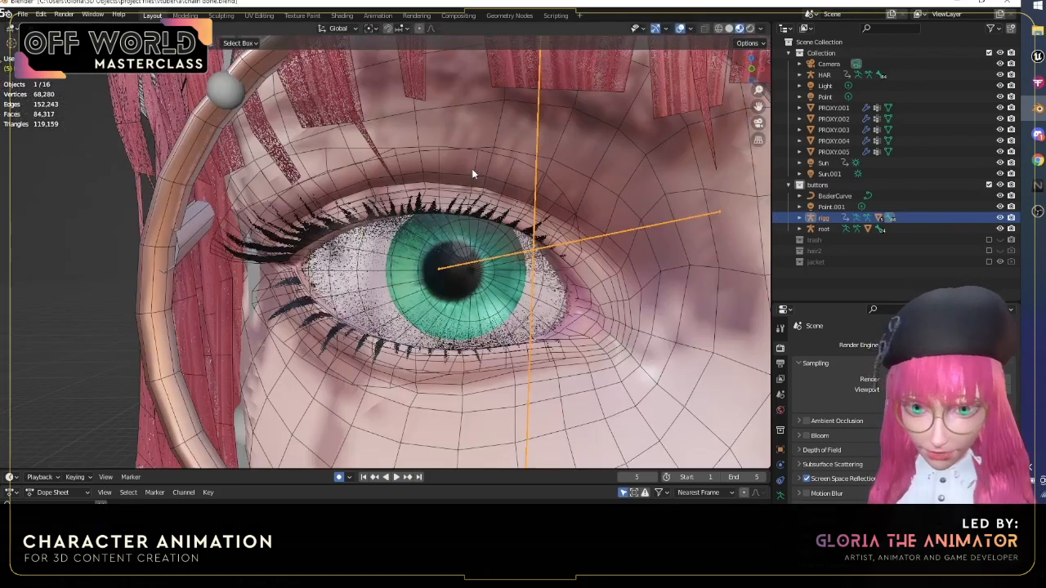
# Step: Select the rigg armature together with the PROXY.003 face mesh as the active object, and enter Weight Paint mode
pyautogui.keyDown('shift'); pyautogui.click(478, 168); pyautogui.keyUp('shift')
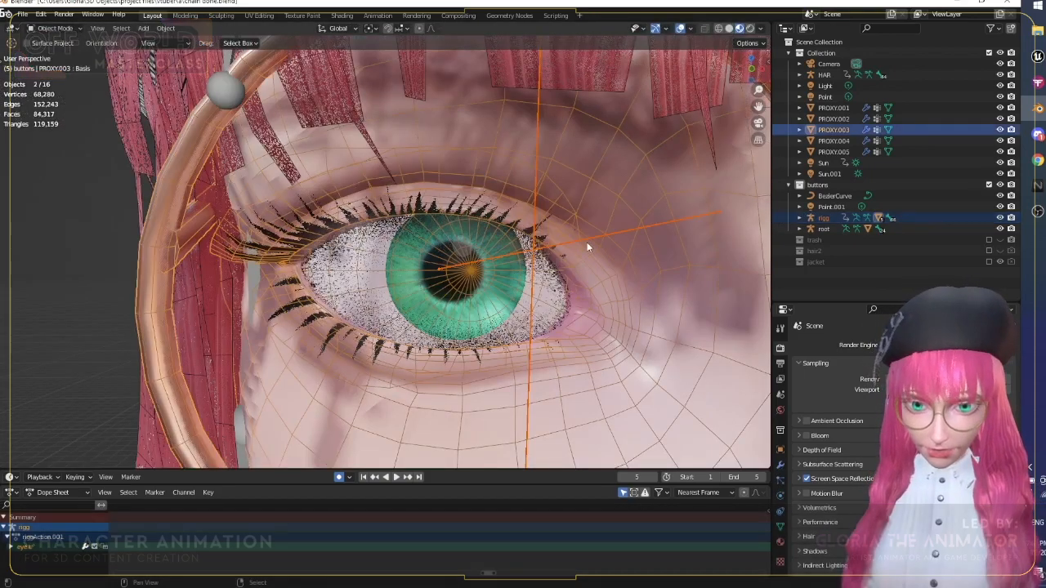
pyautogui.keyDown('shift'); pyautogui.click(587, 240); pyautogui.keyUp('shift')
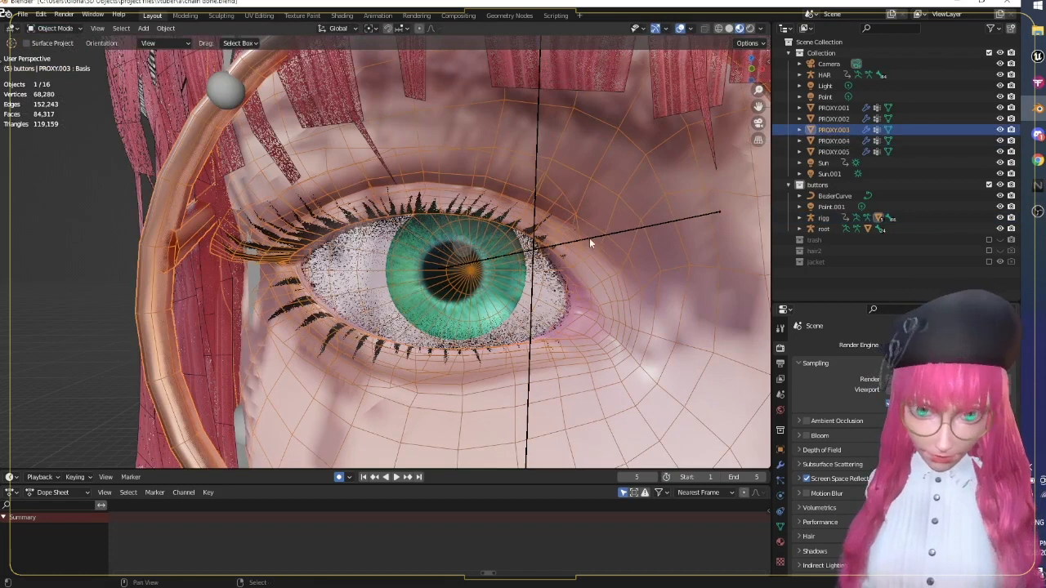
pyautogui.keyDown('shift'); pyautogui.click(589, 238); pyautogui.keyUp('shift')
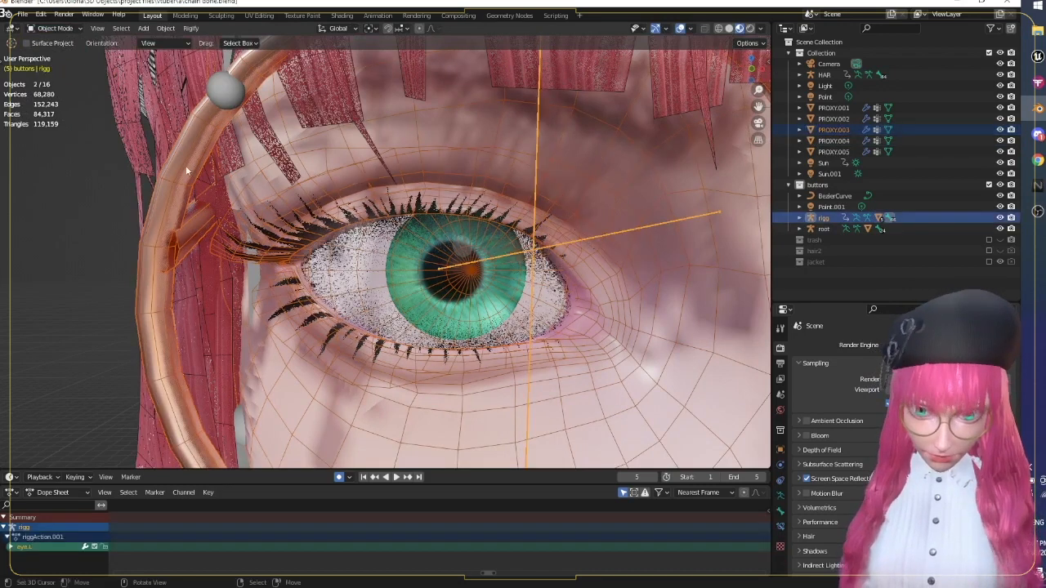
pyautogui.keyDown('shift'); pyautogui.click(494, 153); pyautogui.keyUp('shift')
pyautogui.click(77, 28)
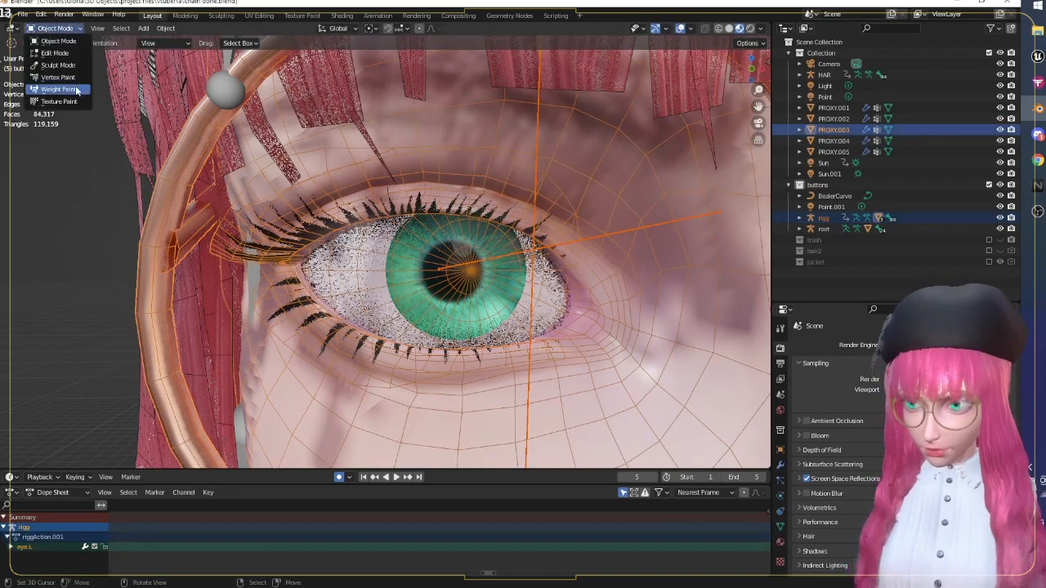
pyautogui.click(76, 90)
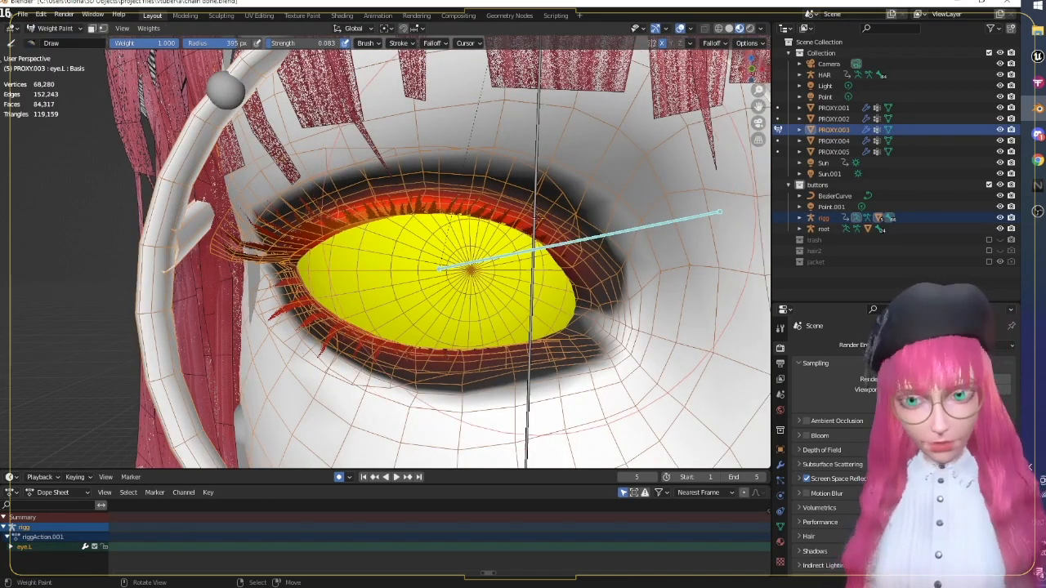
# Step: Set the weight brush radius to 112 px and turn off the wireframe overlay on the weighted eye
pyautogui.scroll(-4, 570, 216)
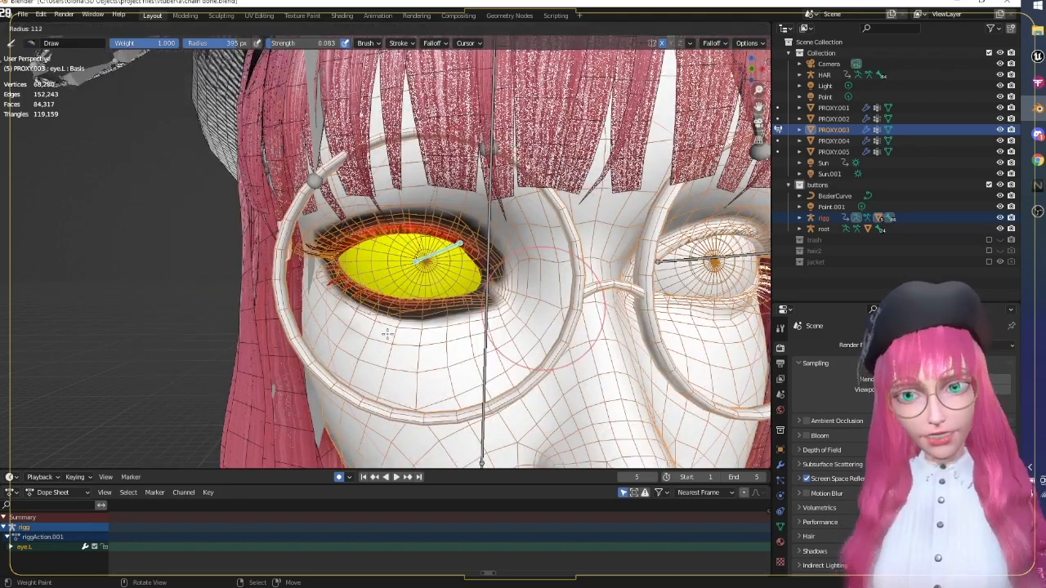
pyautogui.scroll(5, 515, 180)
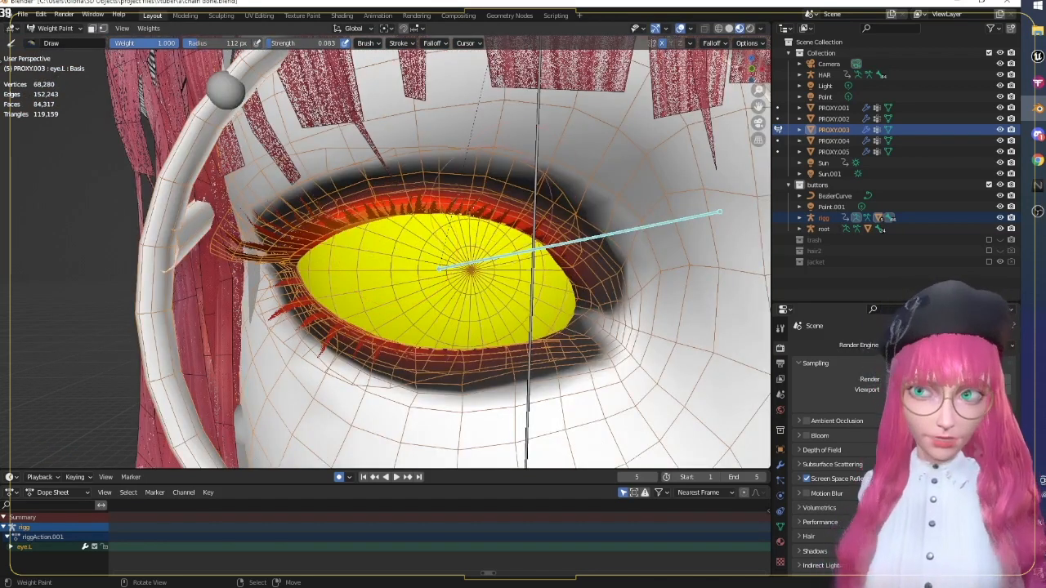
pyautogui.click(690, 30)
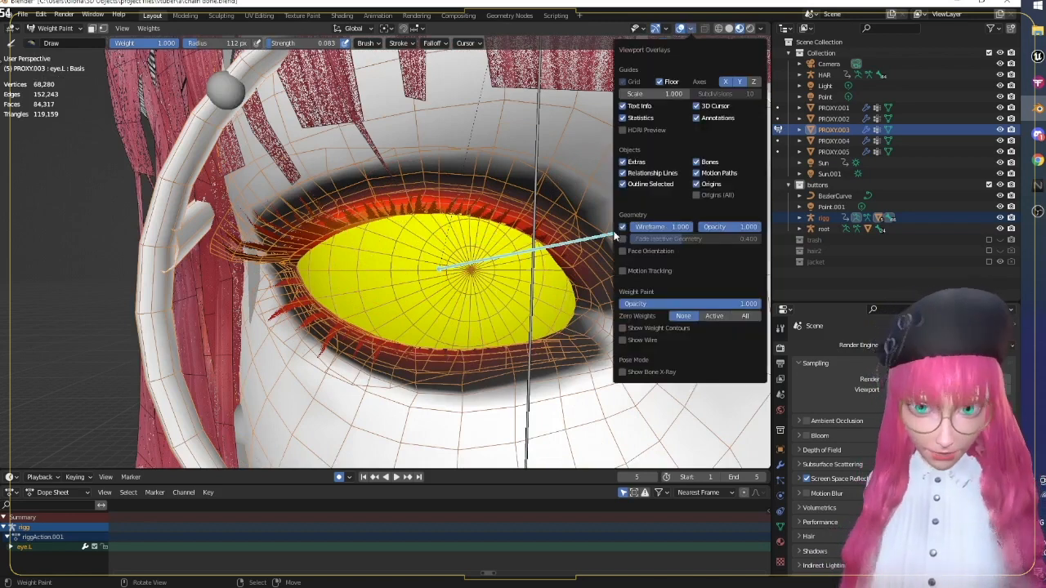
pyautogui.click(622, 228)
# Step: Test trackball rotations of the eye.L bone up and down in Weight Paint mode to examine the eyelid weights, and cancel them
pyautogui.press('r')
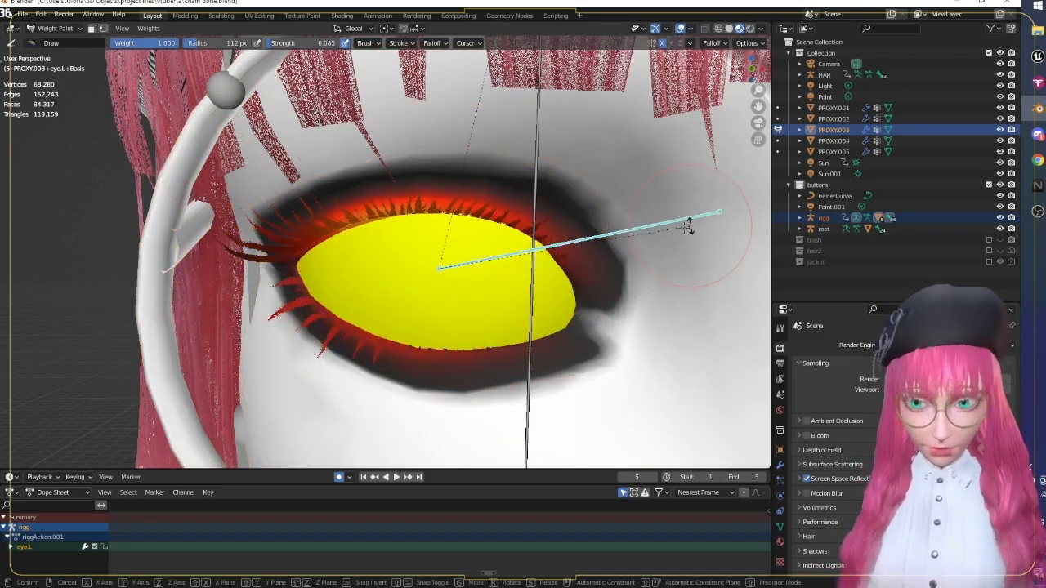
pyautogui.press('r')
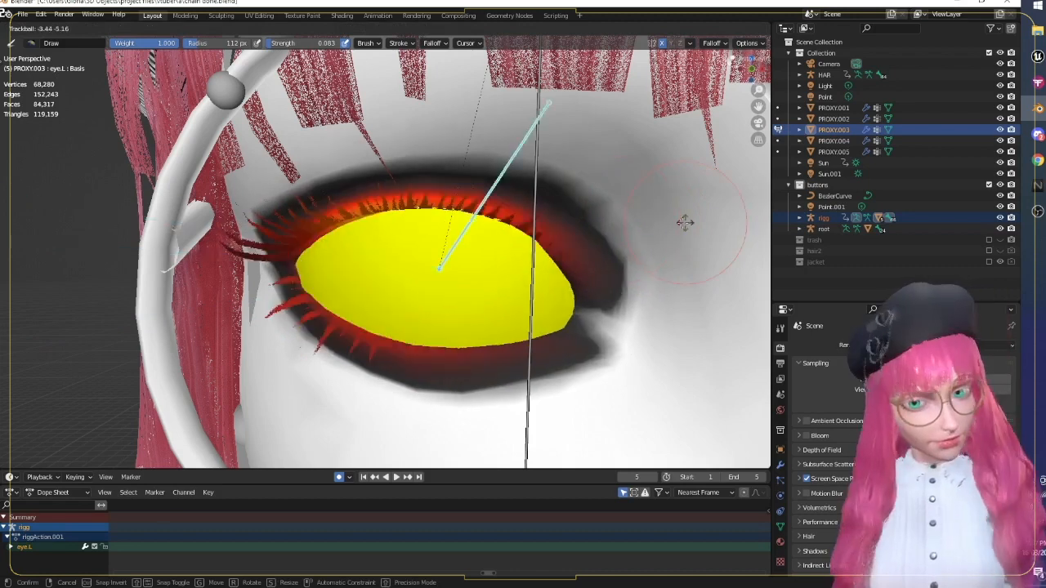
pyautogui.press('r')
pyautogui.press('r')
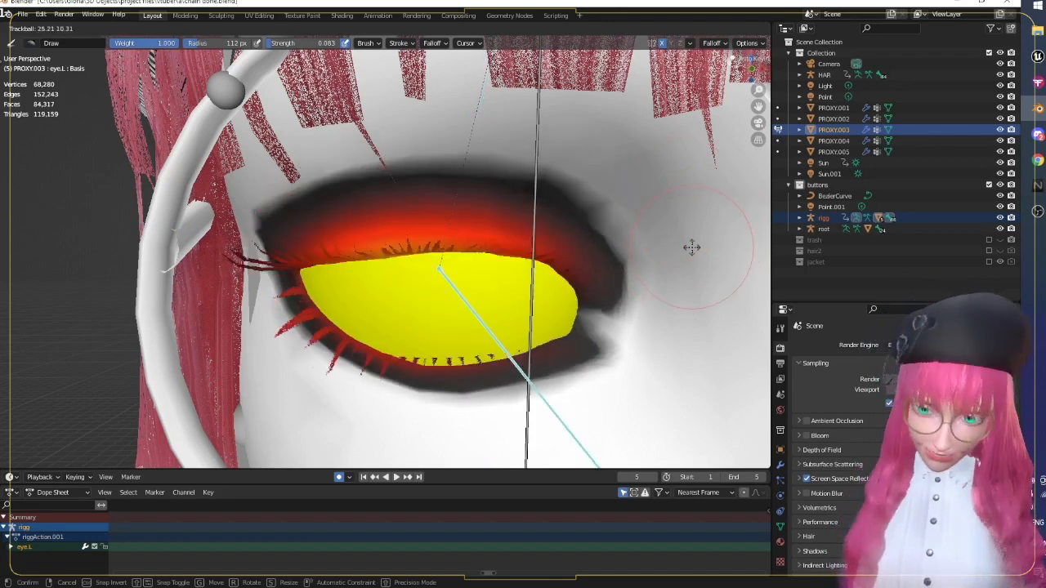
pyautogui.rightClick(720, 206)
# Step: Return to Object Mode and select the PROXY.005 hair mesh on the character
pyautogui.scroll(-9, 721, 207)
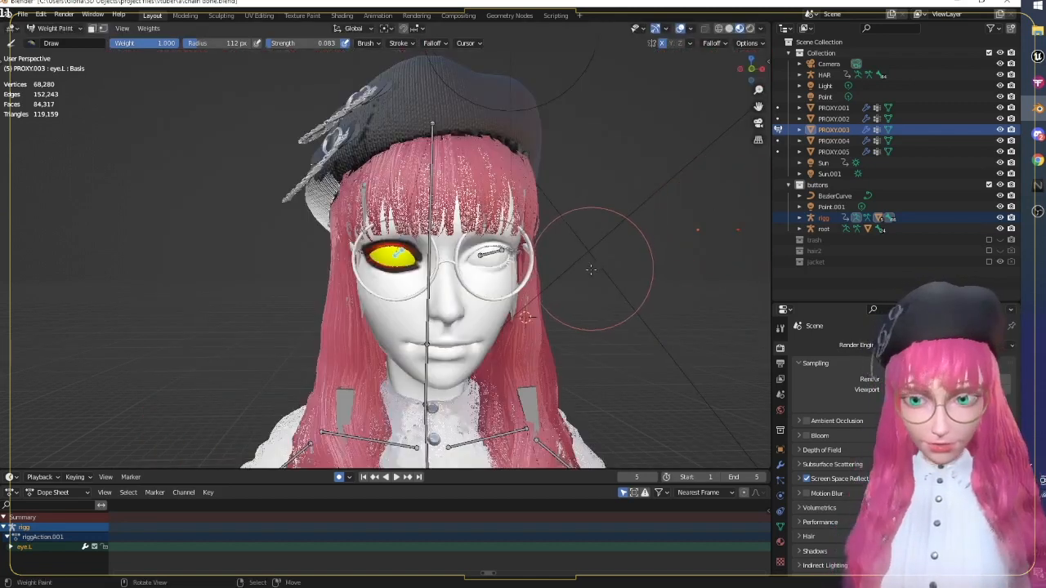
pyautogui.scroll(2, 591, 270)
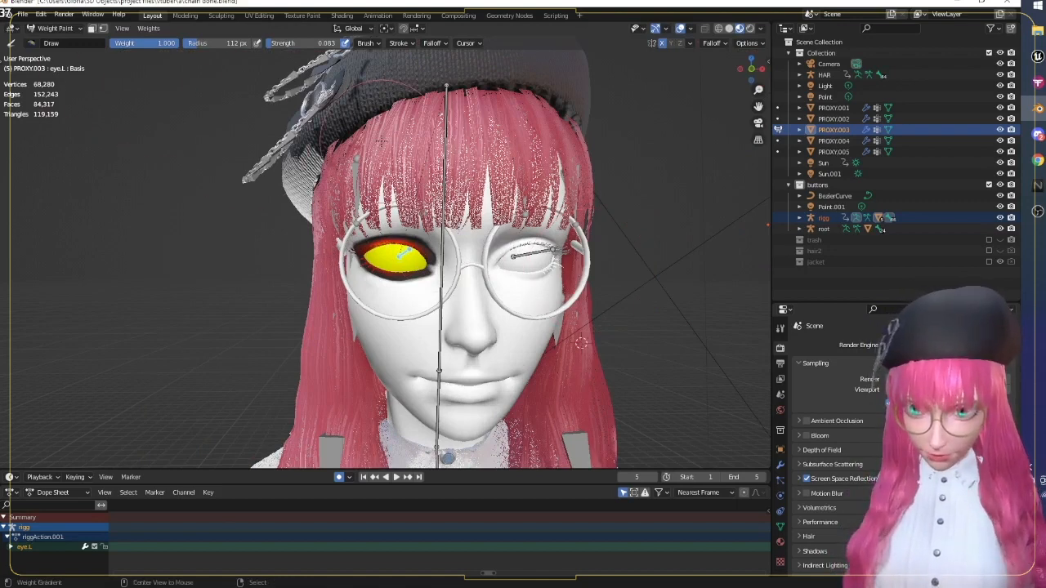
pyautogui.click(70, 28)
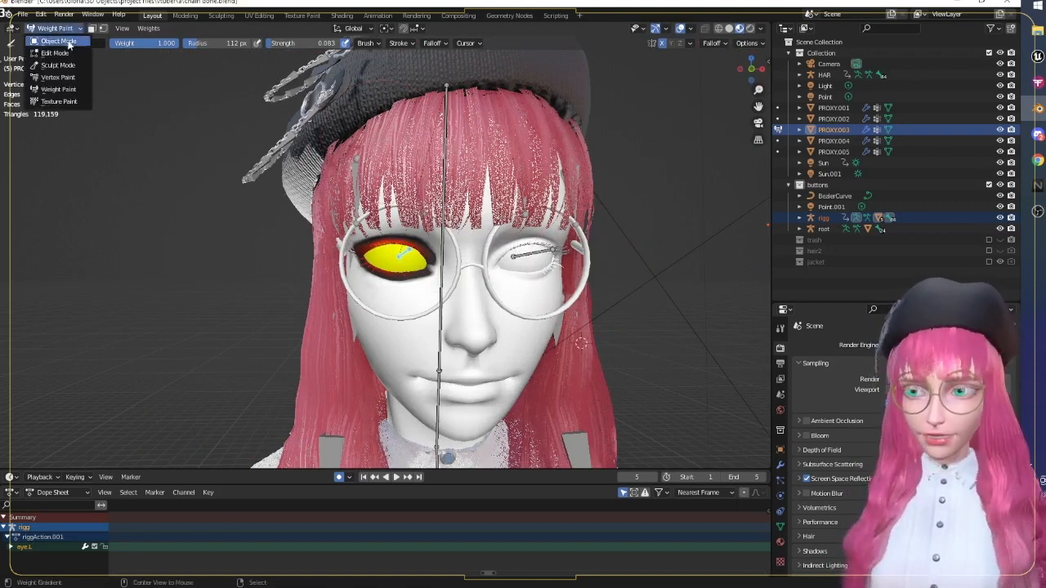
pyautogui.click(57, 42)
pyautogui.click(482, 175)
pyautogui.scroll(-3, 482, 175)
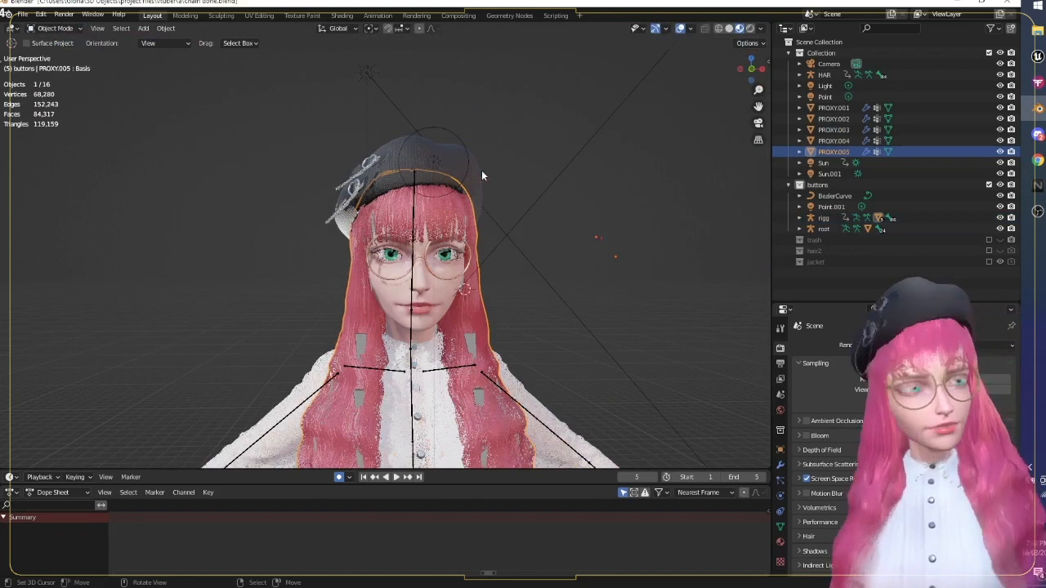
pyautogui.scroll(2, 481, 175)
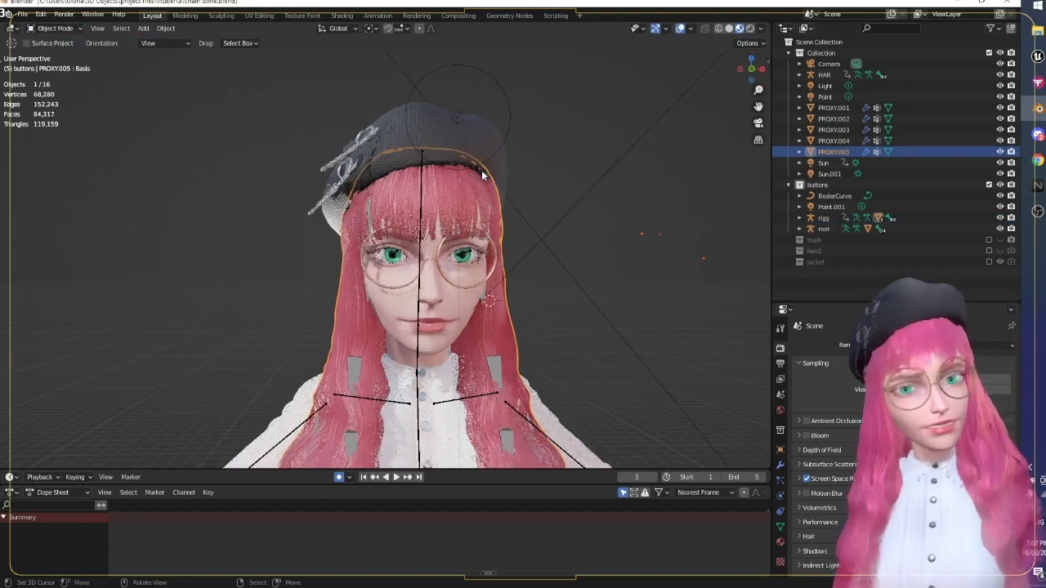
# Step: Select the HAR hair armature and display the character in Wireframe shading to expose the hair bones
pyautogui.rightClick(358, 364)
pyautogui.press('z')
pyautogui.press('z')
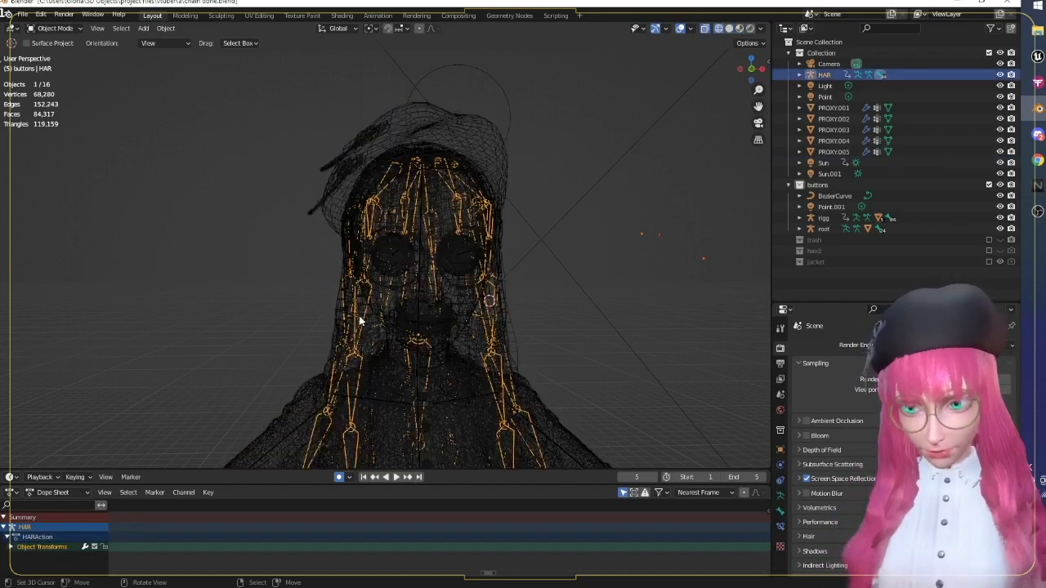
# Step: Look over the hair bones and switch the character's display from Wireframe back to Solid shading
pyautogui.scroll(2, 358, 314)
pyautogui.scroll(-2, 358, 305)
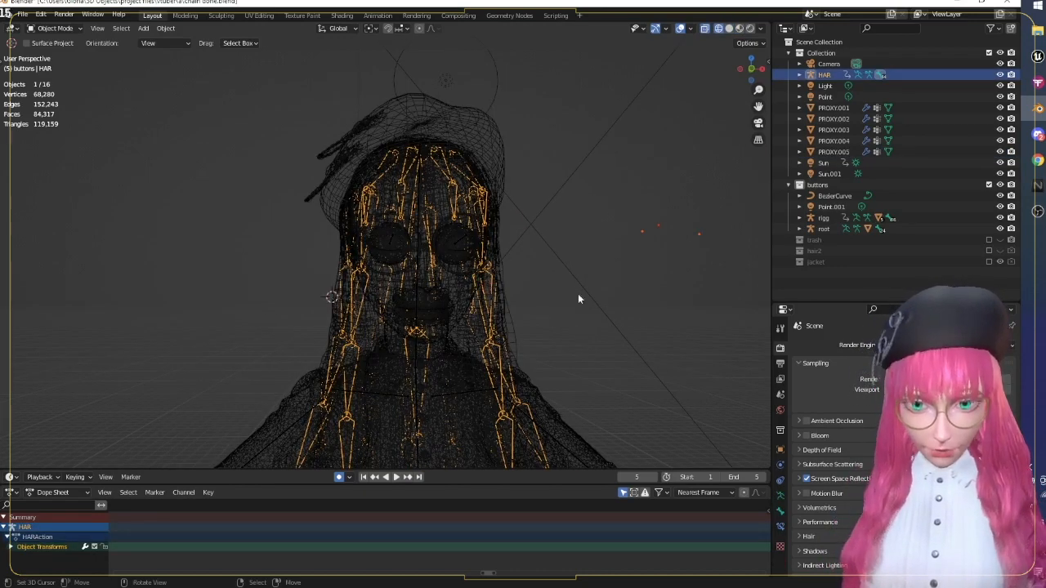
pyautogui.keyDown('shift'); pyautogui.rightClick(638, 290); pyautogui.keyUp('shift')
pyautogui.press('z')
pyautogui.click(488, 306)
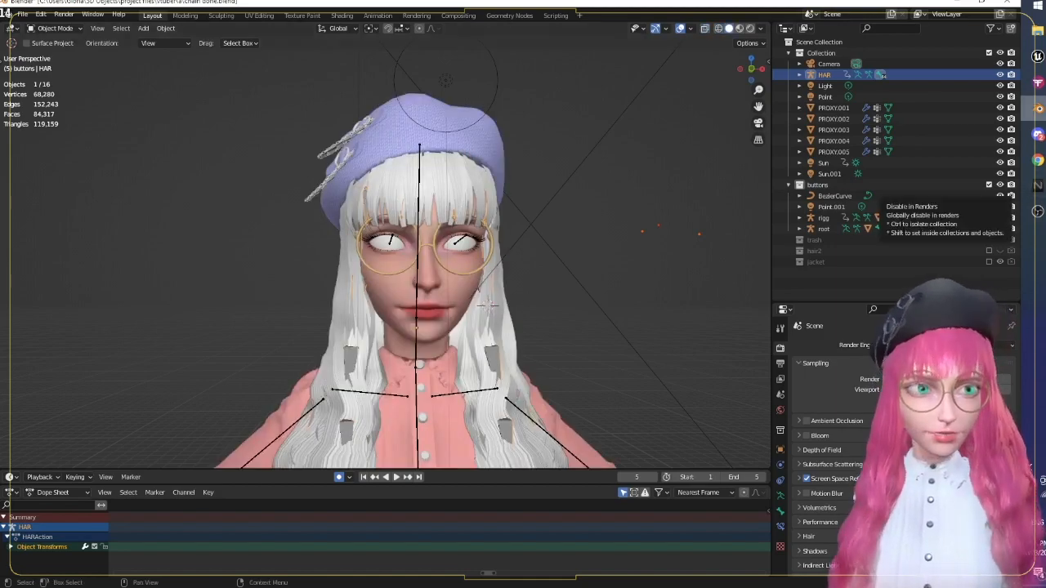
# Step: Check the character's live hair in the Gloria Preview window and return to the model in Blender
pyautogui.moveTo(1038, 59)
pyautogui.click(956, 216)
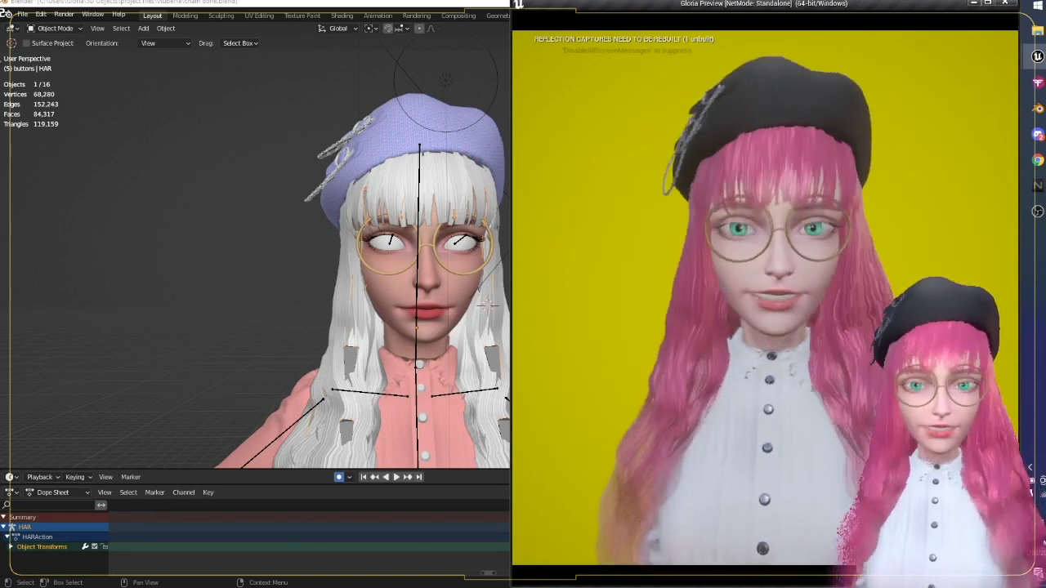
pyautogui.click(330, 302)
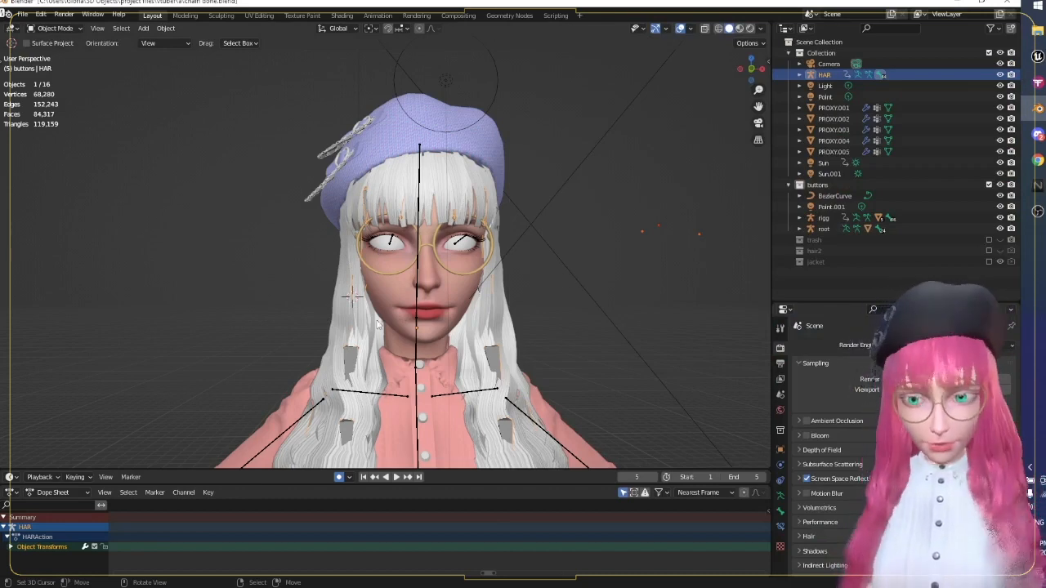
pyautogui.hotkey('shift', 'z')
pyautogui.hotkey('shift', 'z')
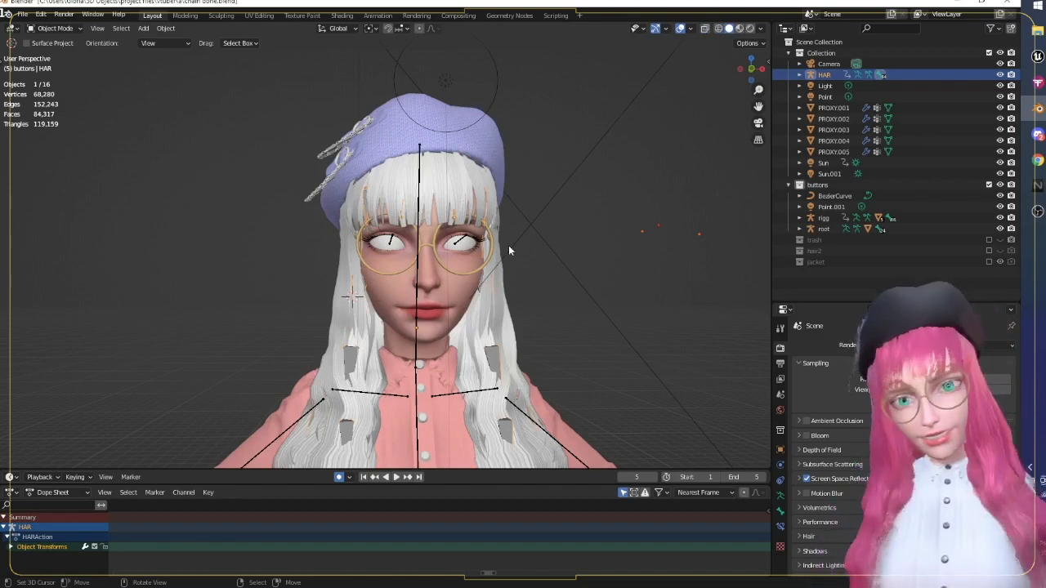
pyautogui.scroll(-1, 508, 247)
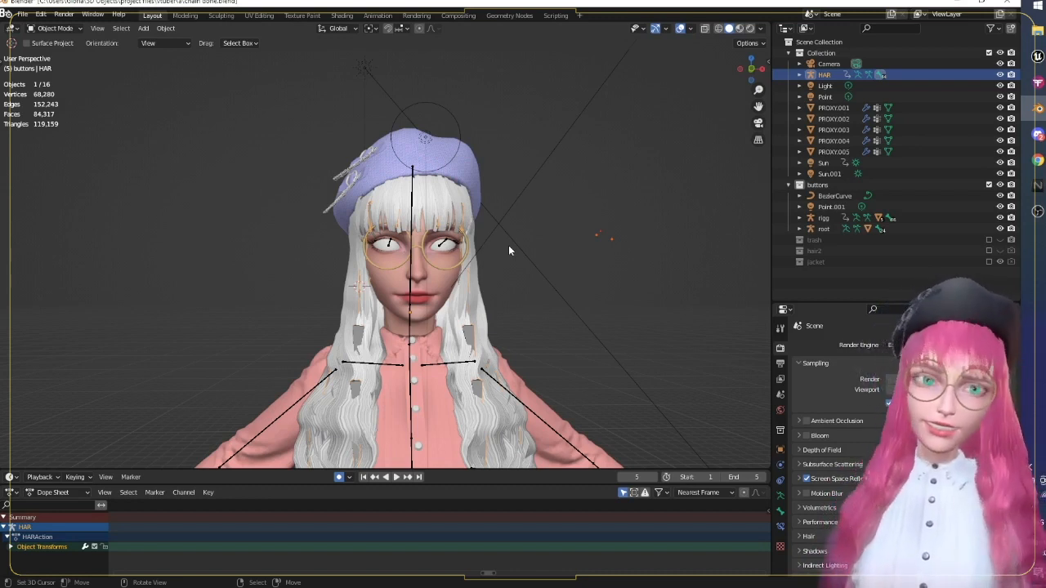
pyautogui.scroll(1, 502, 240)
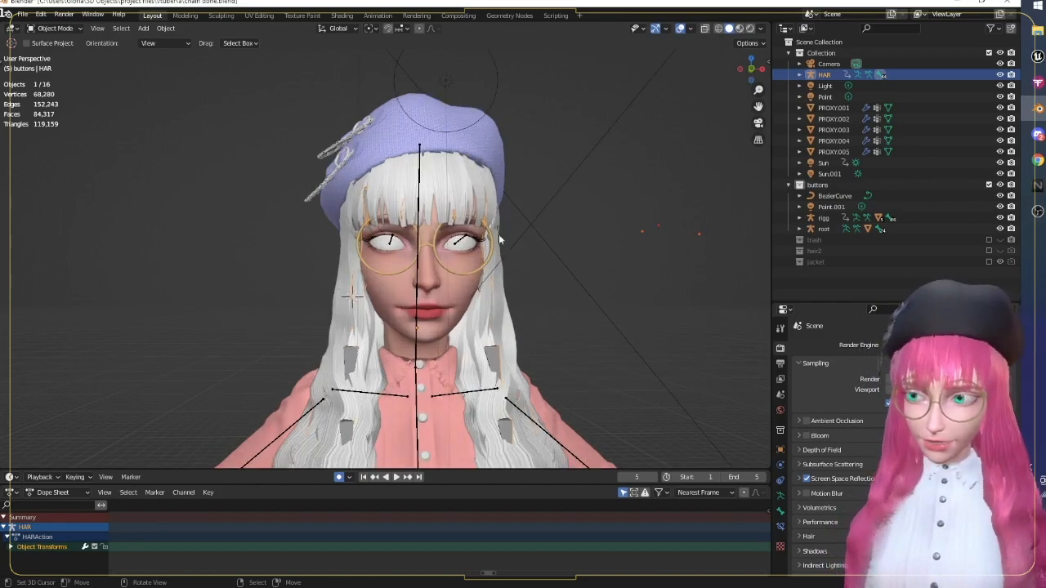
# Step: Select the PROXY.005 hair mesh and display the character in Material Preview shading for a close view of the fringe
pyautogui.rightClick(495, 197)
pyautogui.scroll(1, 500, 194)
pyautogui.click(741, 30)
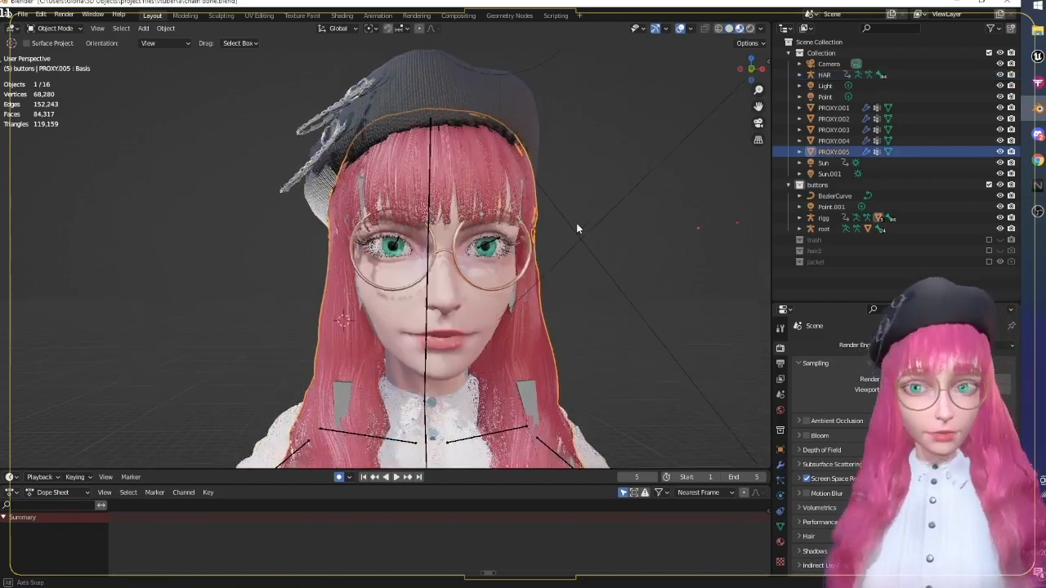
pyautogui.scroll(5, 588, 230)
pyautogui.scroll(-2, 642, 226)
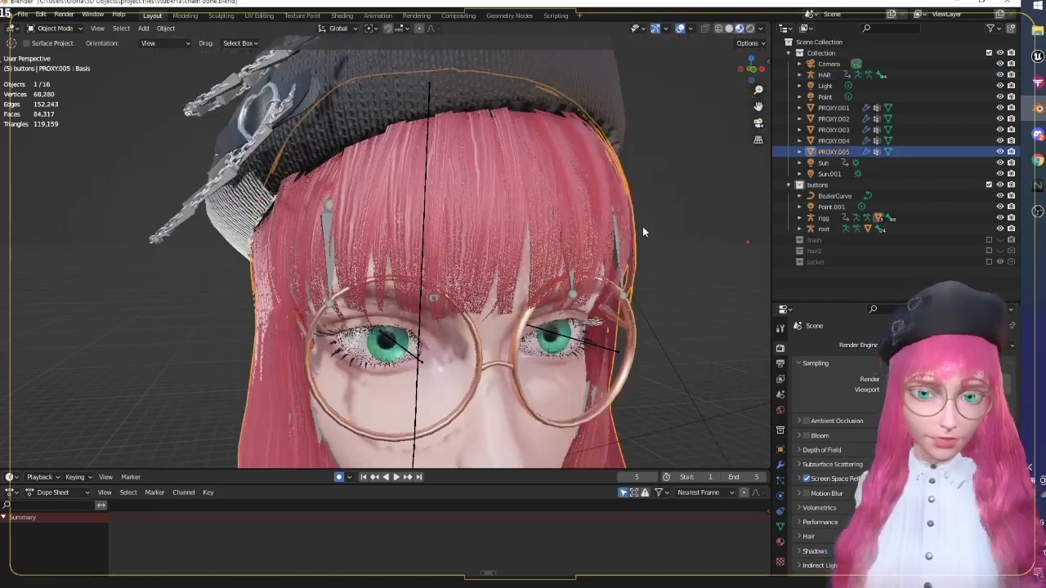
pyautogui.scroll(2, 613, 245)
pyautogui.moveTo(643, 227)
pyautogui.mouseDown(button='middle')
pyautogui.moveTo(613, 246)
pyautogui.moveTo(647, 222)
pyautogui.mouseUp(button='middle')
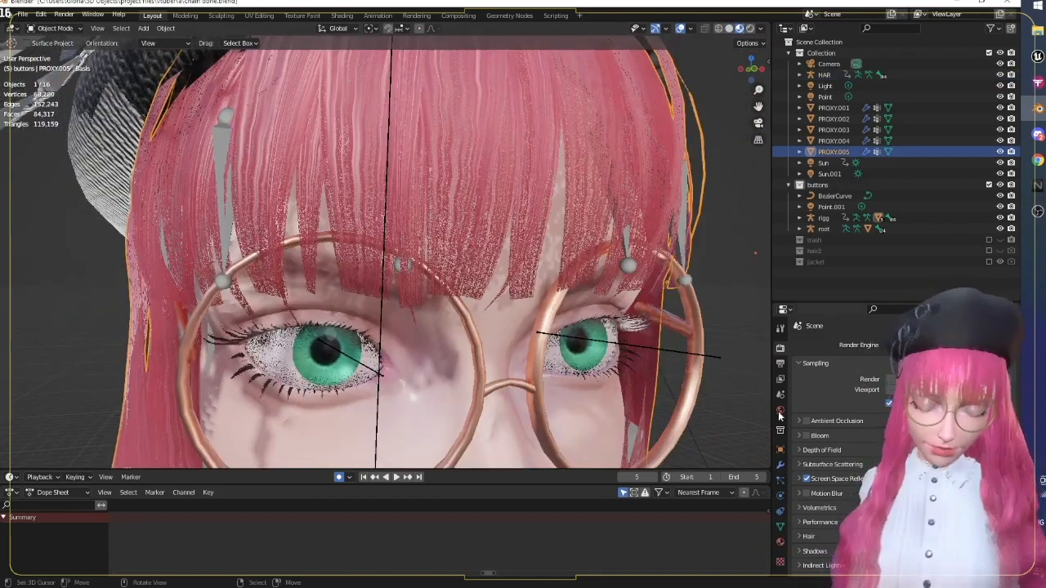
# Step: Open the material properties of the PROXY.005 hair mesh and examine its shader settings
pyautogui.click(779, 560)
pyautogui.scroll(-2, 721, 334)
pyautogui.scroll(-3, 816, 412)
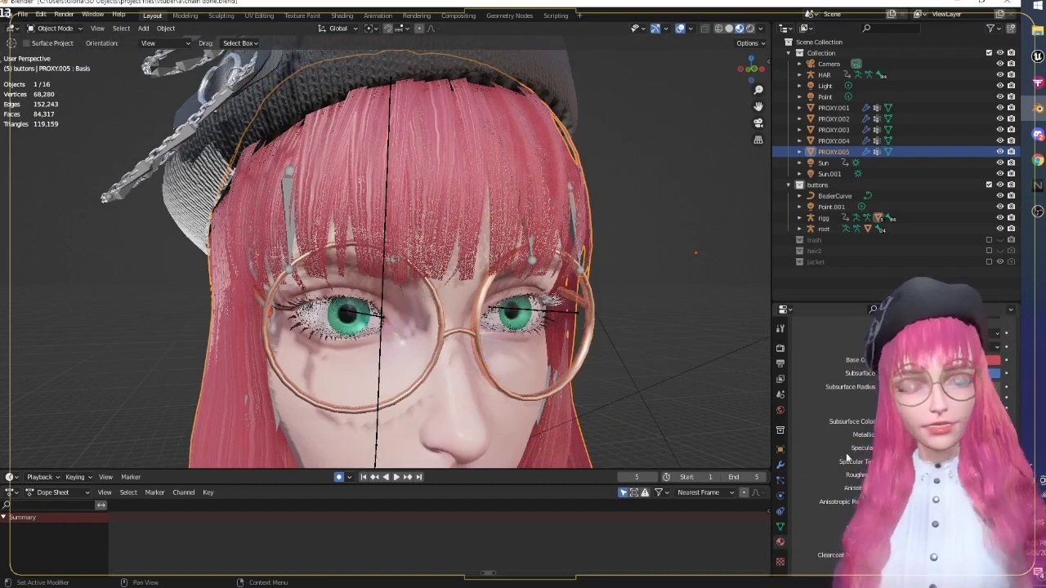
pyautogui.scroll(-4, 814, 392)
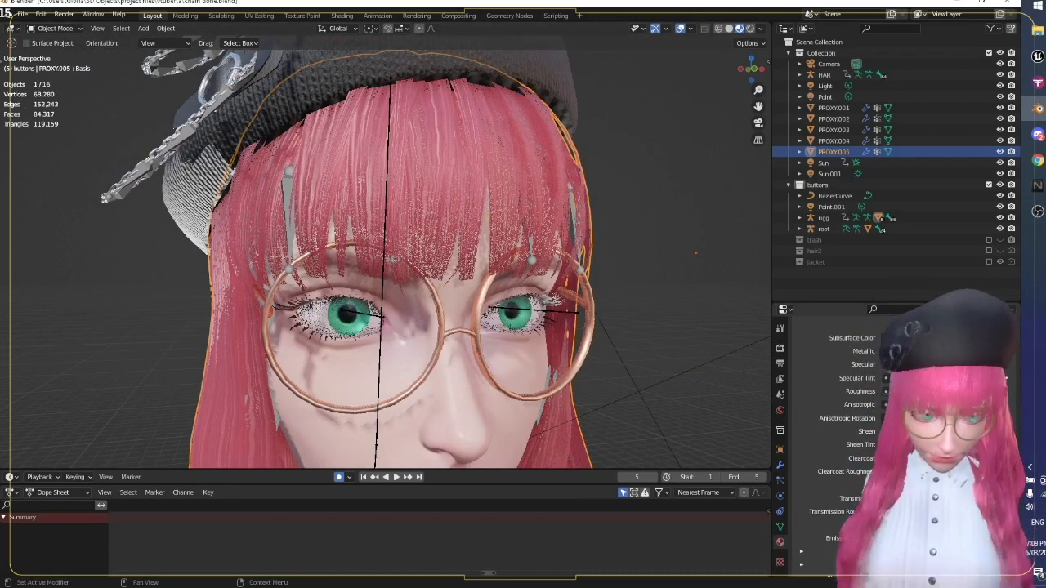
pyautogui.scroll(-2, 817, 490)
pyautogui.scroll(-2, 539, 299)
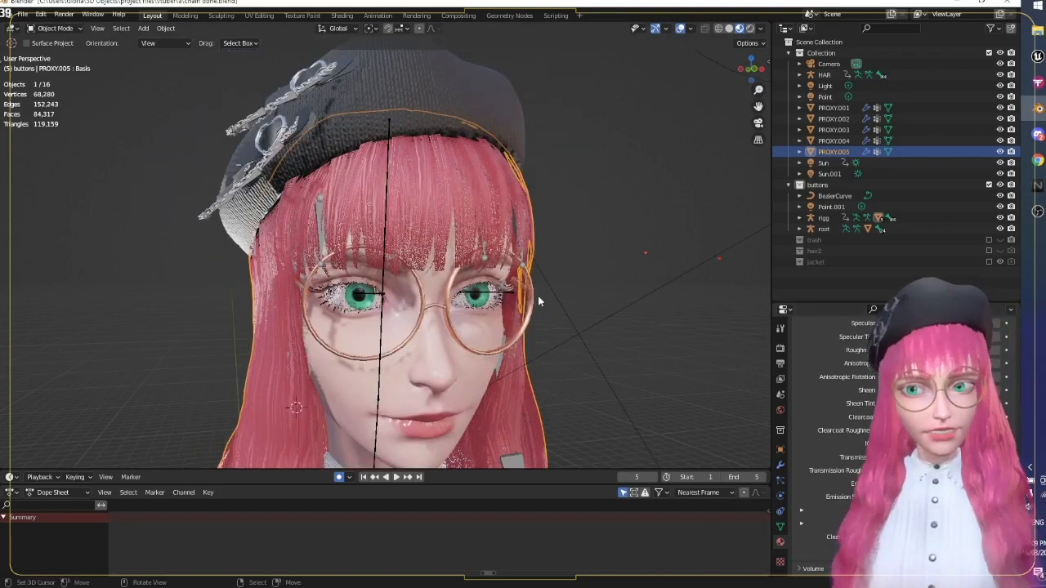
pyautogui.scroll(2, 537, 297)
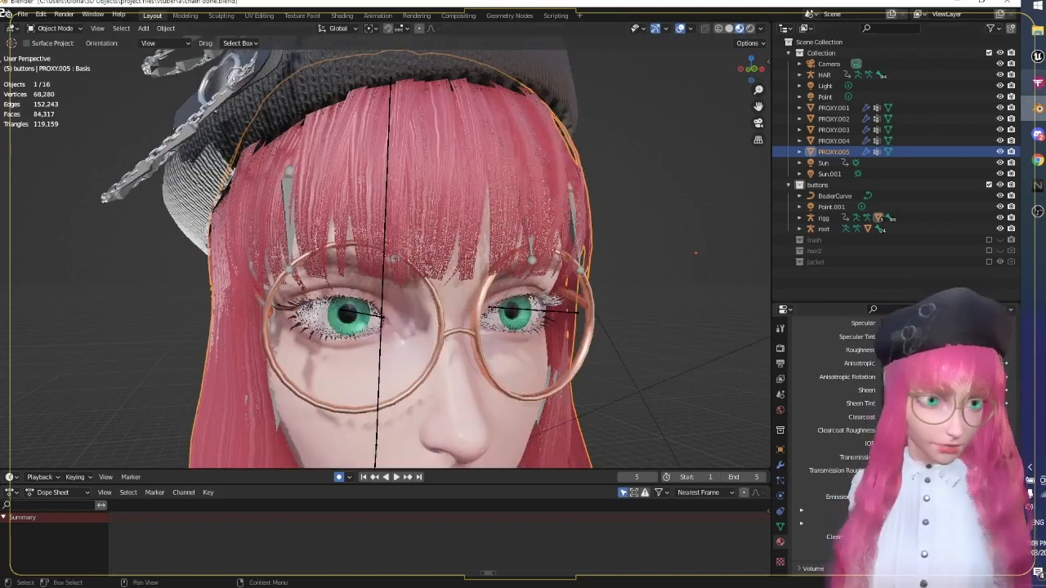
# Step: Switch to Unreal Editor, search the Content folder for HAIR, and open the Hair1_Mat material
pyautogui.click(1038, 108)
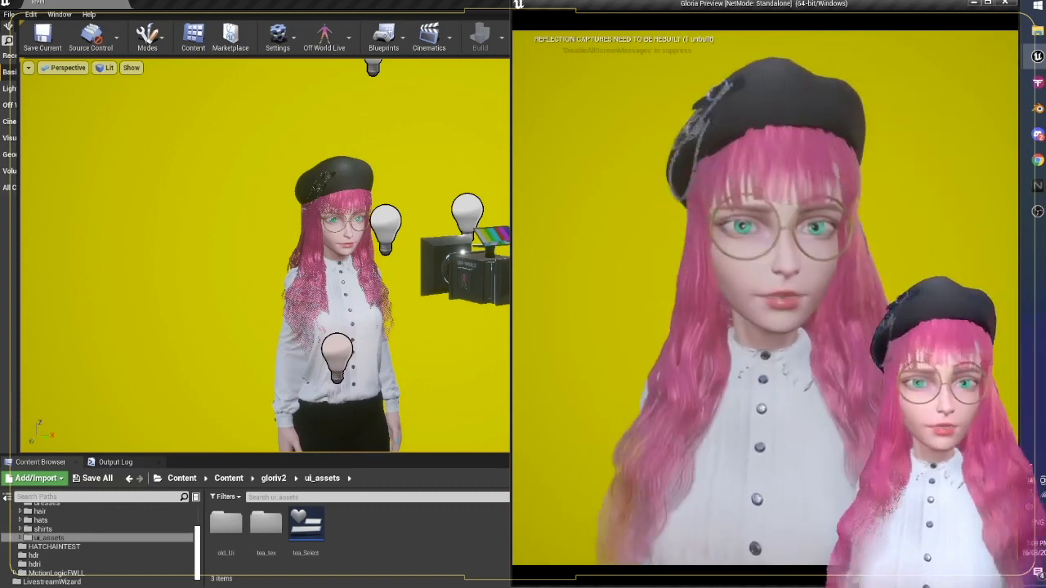
pyautogui.click(229, 478)
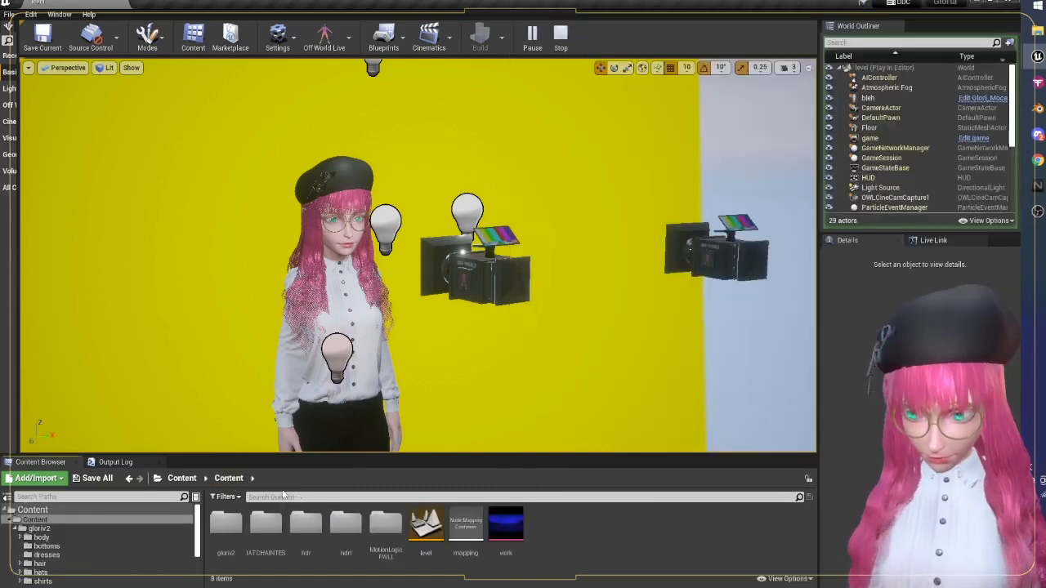
pyautogui.click(305, 496)
pyautogui.write('HAIR')
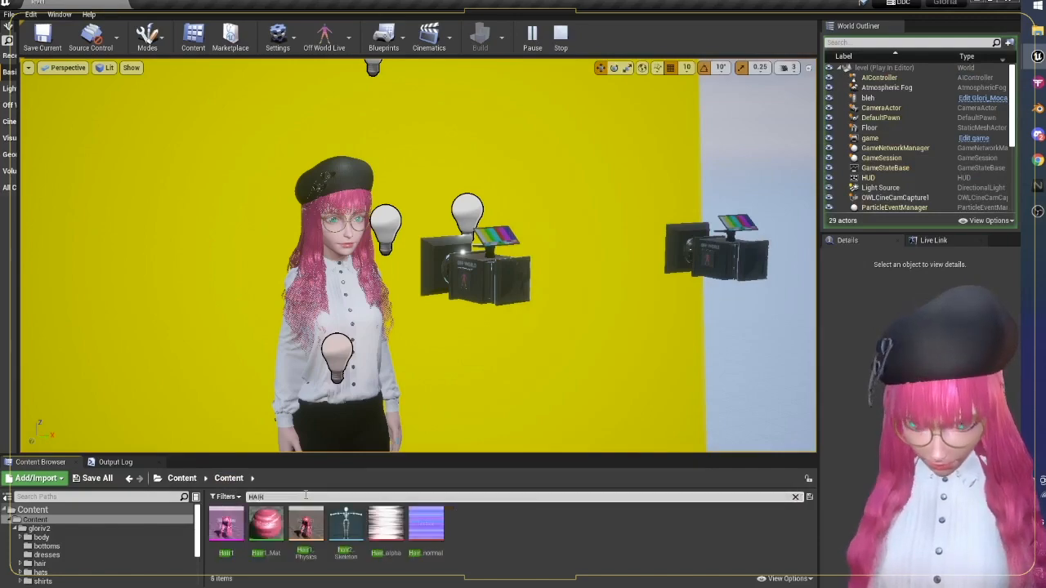
pyautogui.doubleClick(269, 543)
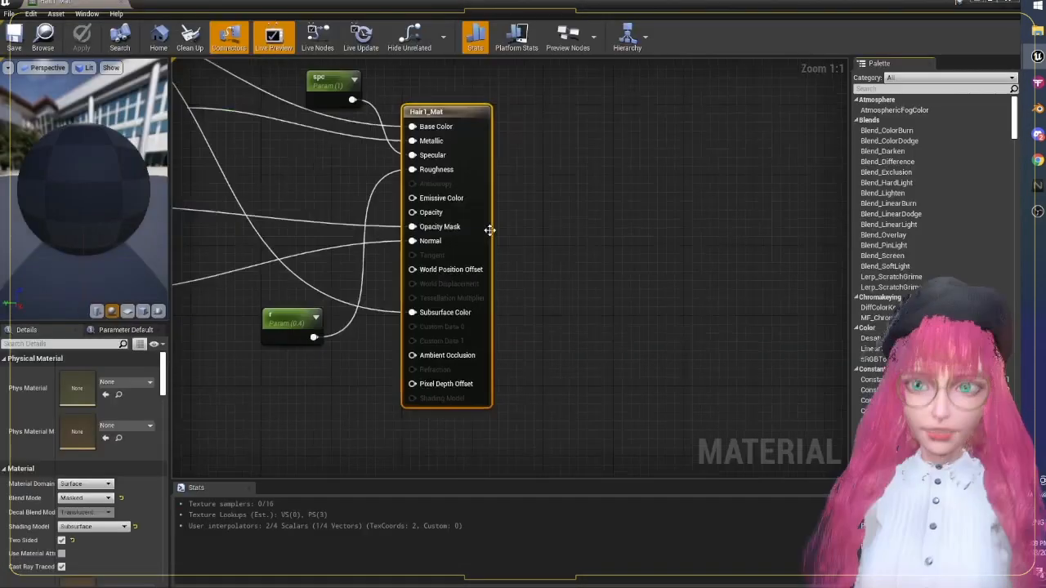
# Step: Move the hair alpha Texture Sample beside the DitherTemporalAA node in the Hair1_Mat graph and shift that node slightly to make room
pyautogui.moveTo(299, 504); pyautogui.dragTo(419, 167, button='right')
pyautogui.scroll(2, 574, 219)
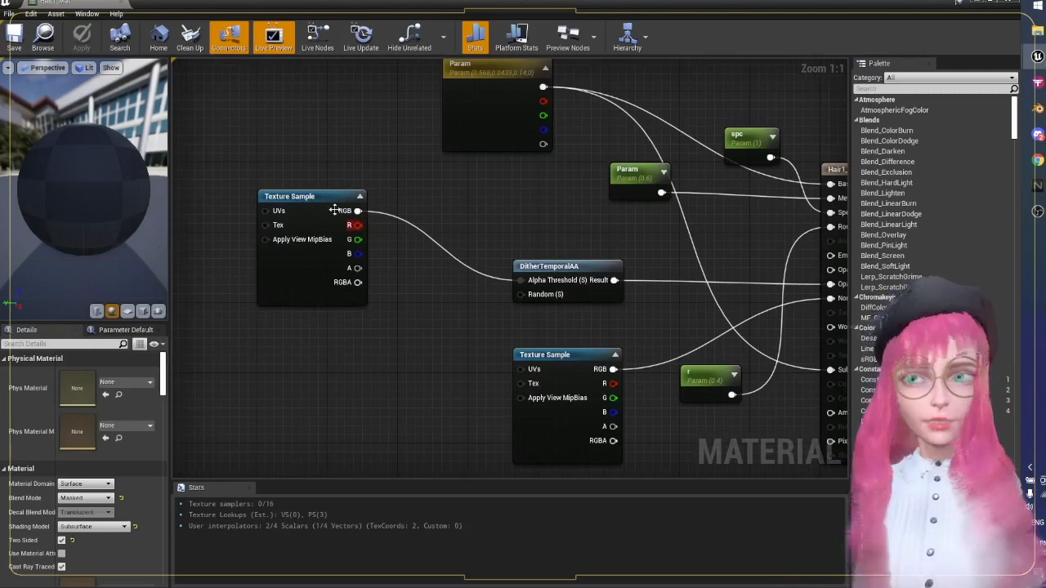
pyautogui.moveTo(335, 211); pyautogui.dragTo(468, 264)
pyautogui.click(564, 259)
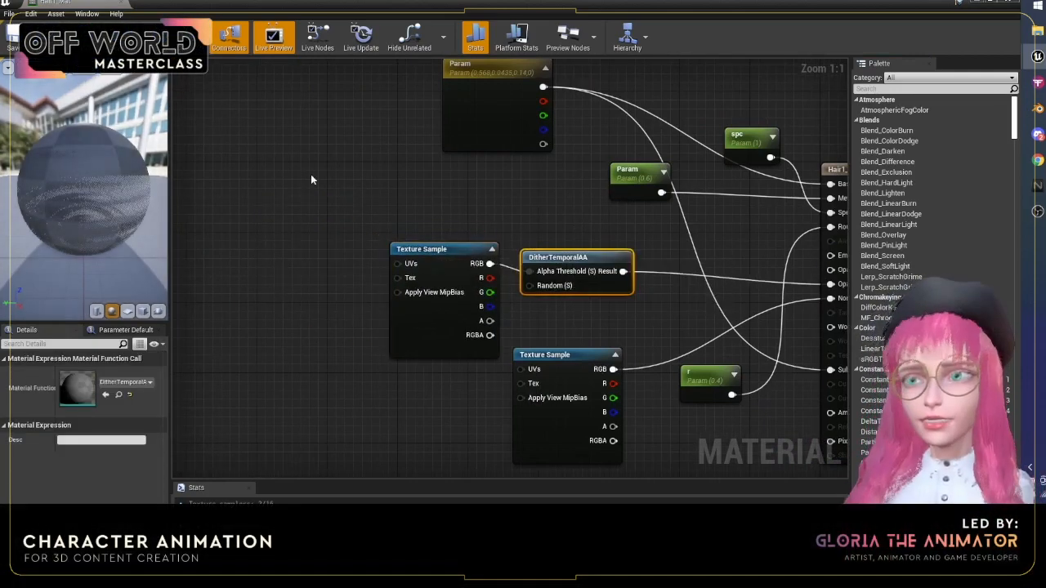
pyautogui.click(310, 176)
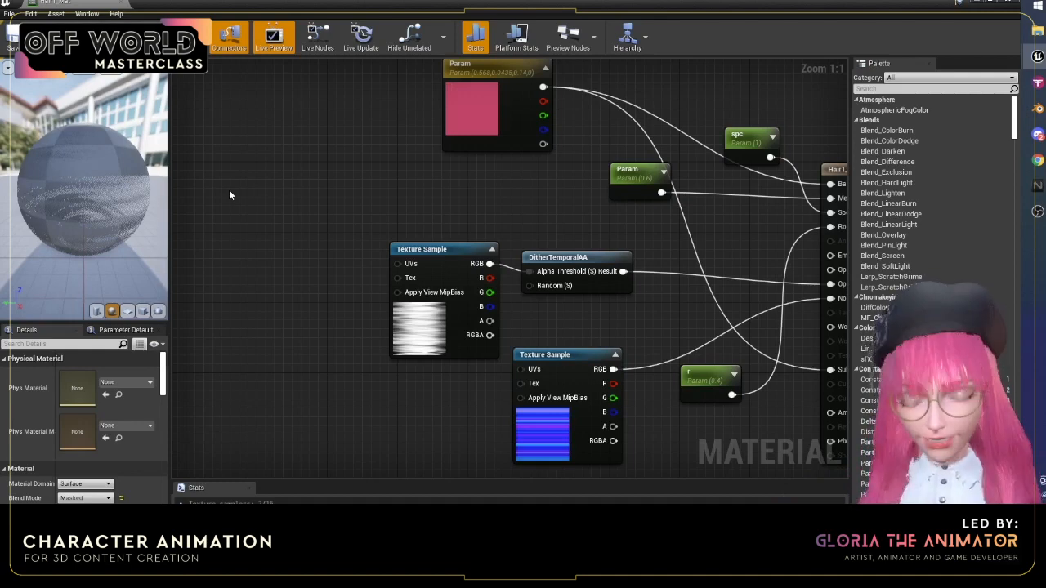
pyautogui.moveTo(612, 247); pyautogui.dragTo(636, 247)
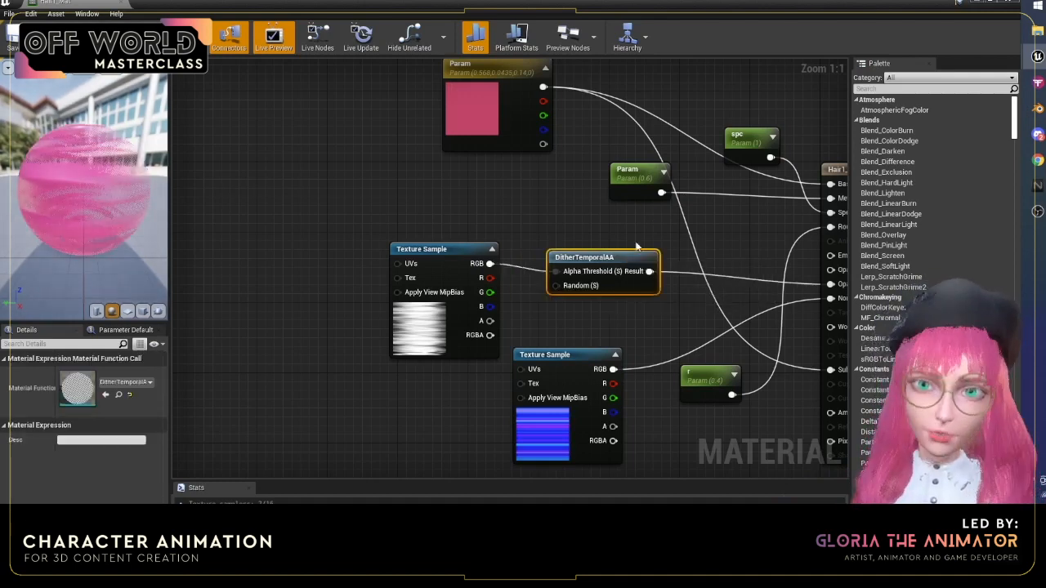
# Step: Examine the hair material on the preview sphere from several angles, and bring up the Gloria Preview window
pyautogui.moveTo(93, 148)
pyautogui.mouseDown()
pyautogui.moveTo(103, 149)
pyautogui.moveTo(92, 148)
pyautogui.mouseUp()
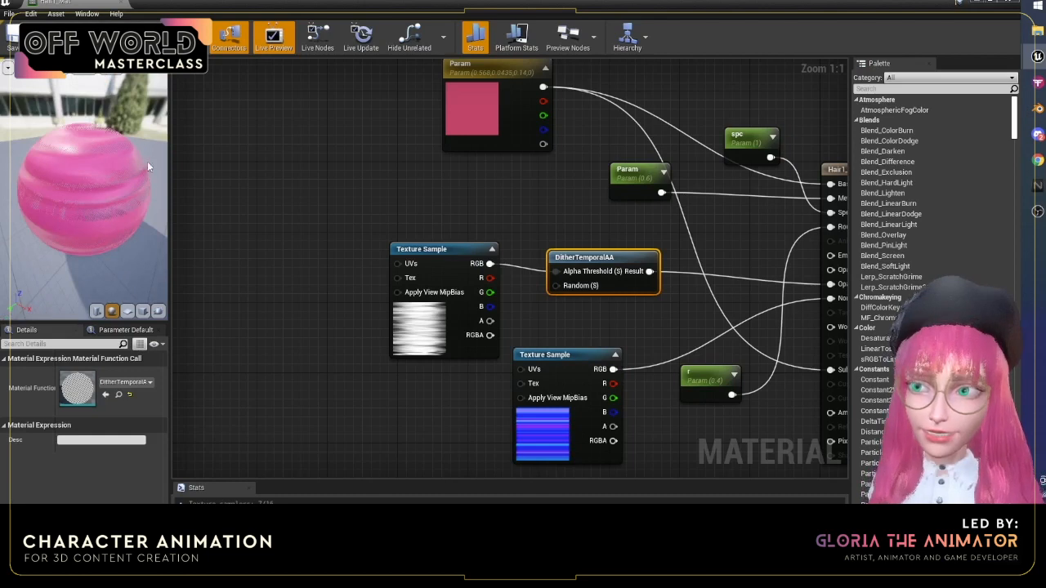
pyautogui.moveTo(147, 167); pyautogui.dragTo(94, 170)
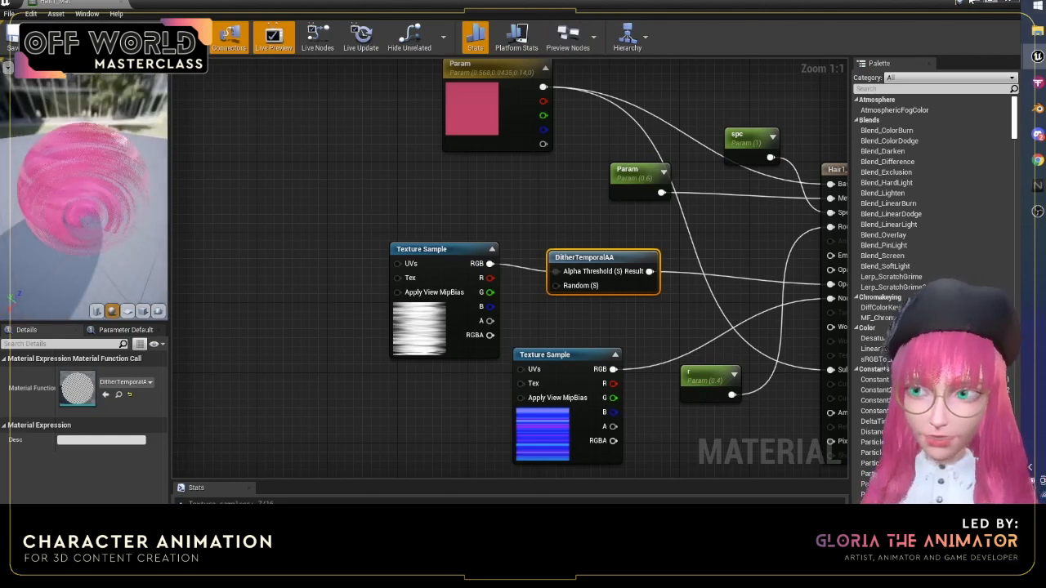
pyautogui.click(977, 2)
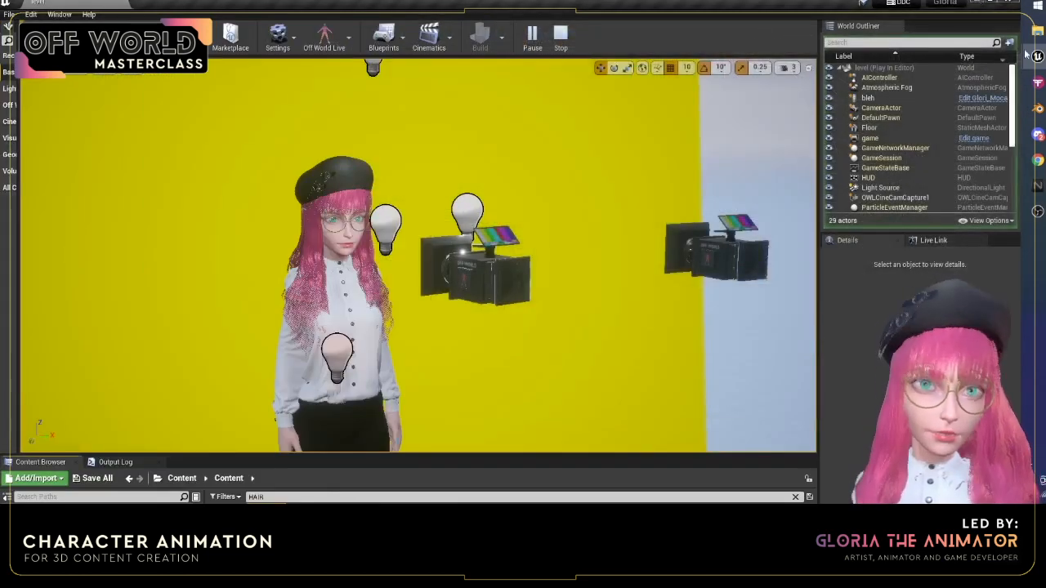
pyautogui.moveTo(1032, 55)
pyautogui.click(972, 214)
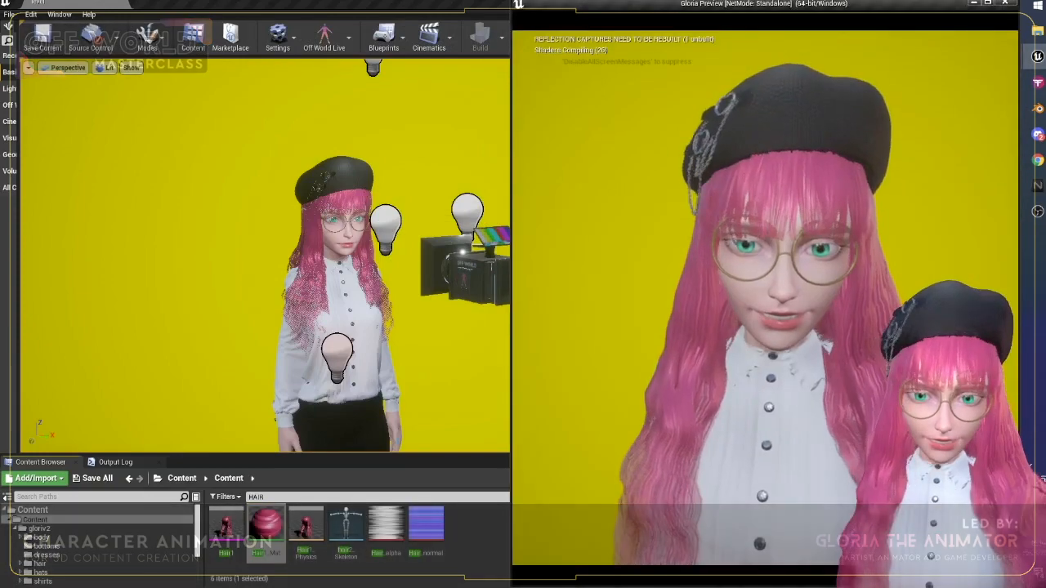
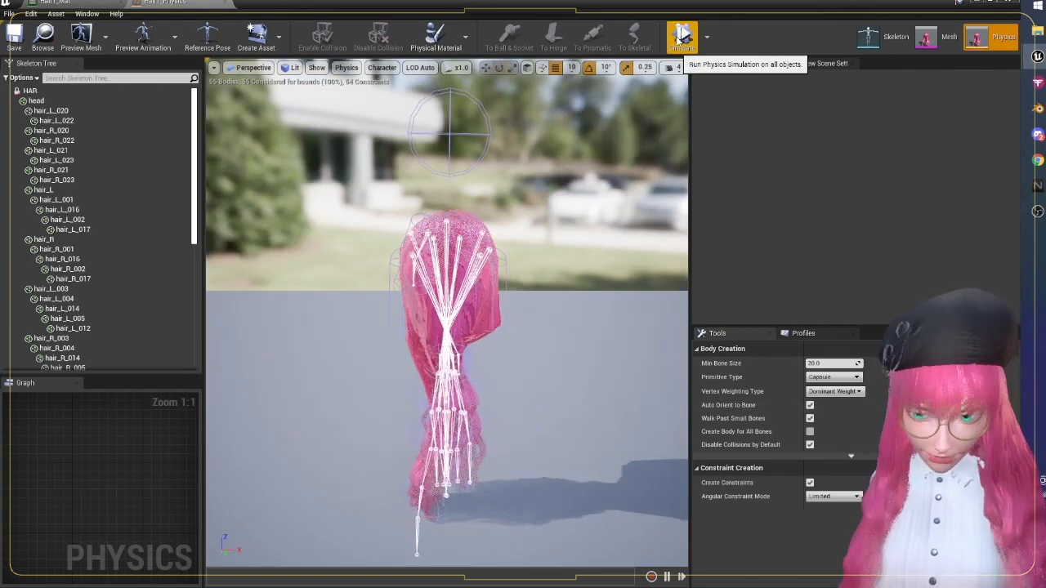
# Step: Look at the simulation options, go to the main level editor, and bring the hair physics asset window back up
pyautogui.click(707, 36)
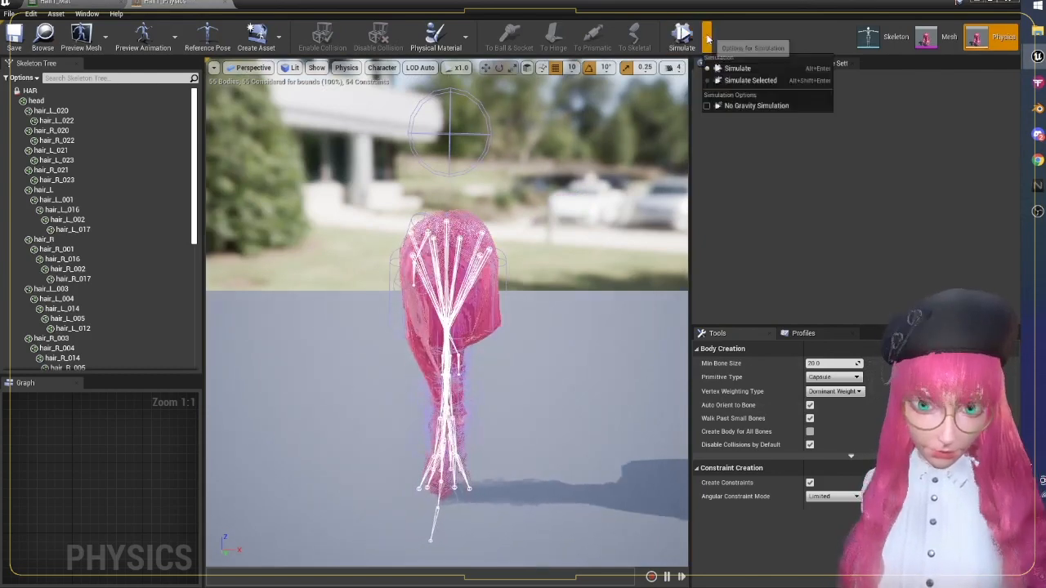
pyautogui.click(981, 3)
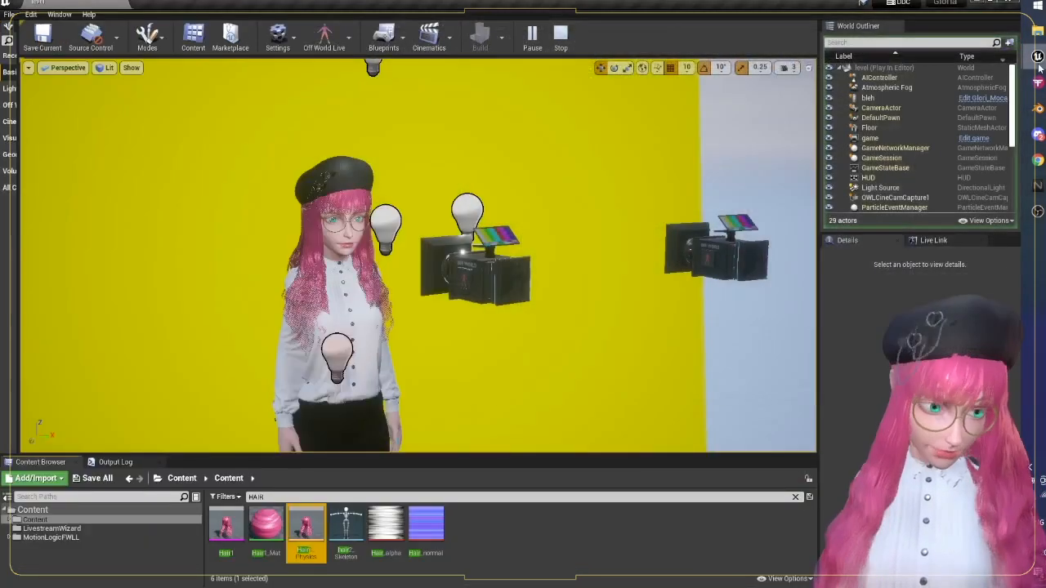
pyautogui.moveTo(1038, 57)
pyautogui.click(952, 278)
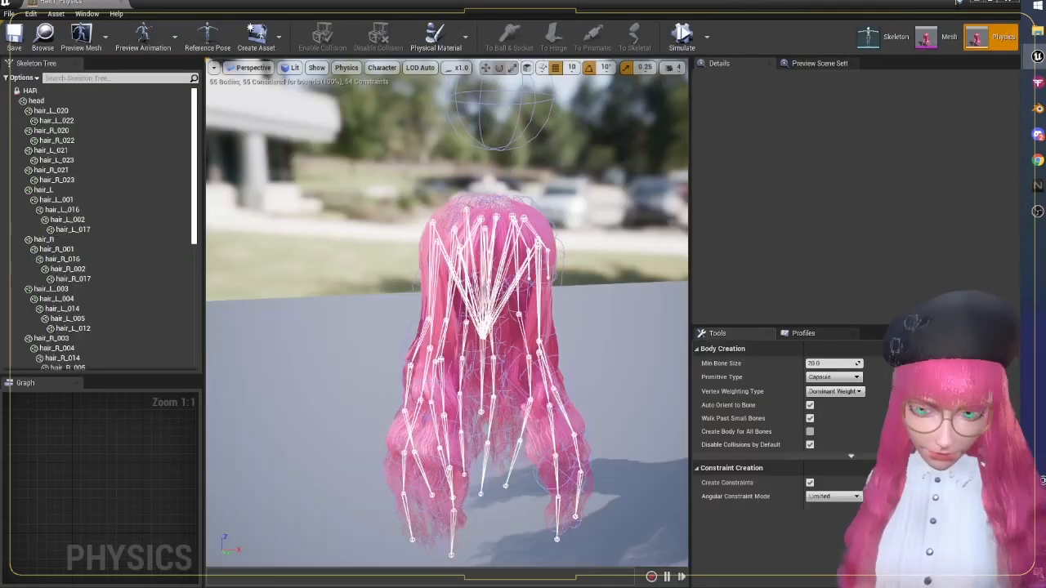
# Step: Run and stop the physics simulation on the hair asset to examine how its bones move, and look through the skeleton tree
pyautogui.click(682, 34)
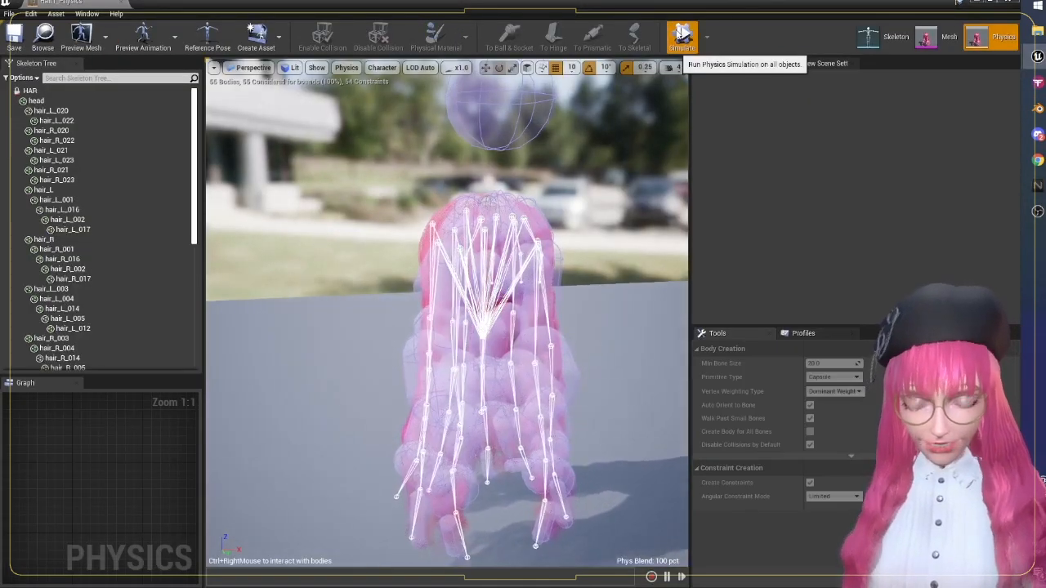
pyautogui.click(683, 34)
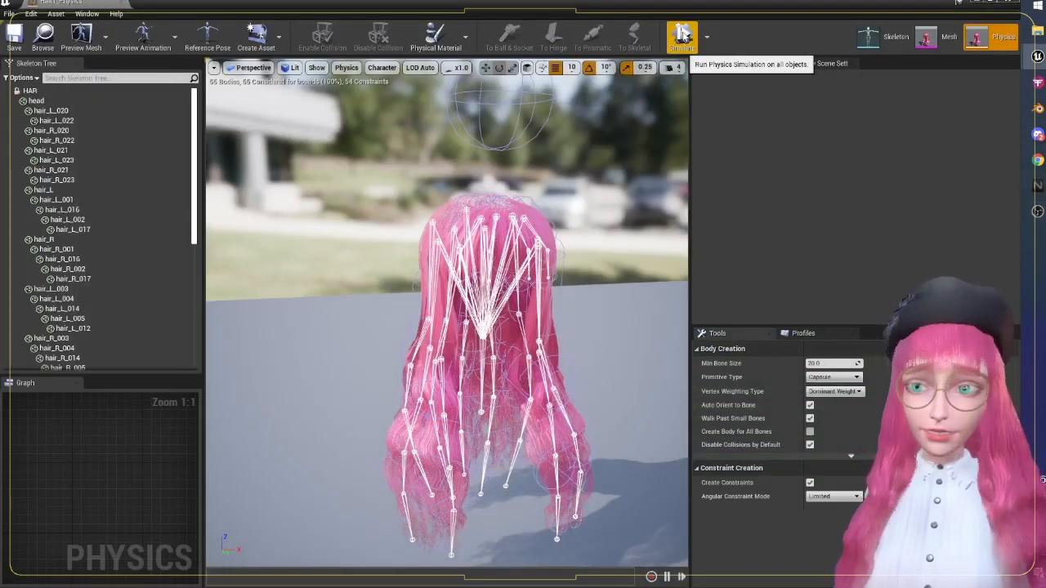
pyautogui.click(683, 34)
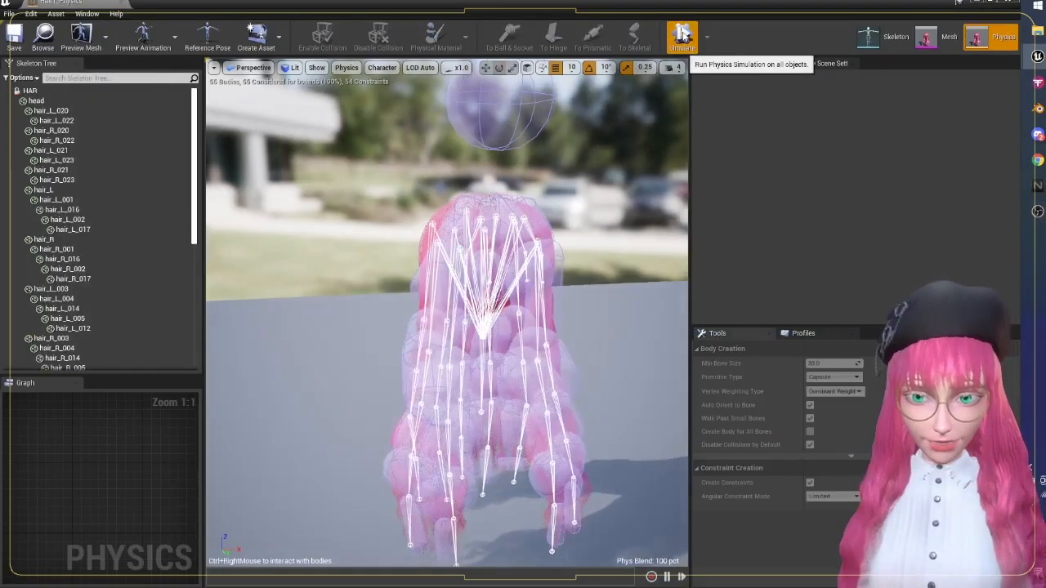
pyautogui.moveTo(417, 499)
pyautogui.mouseDown(button='right')
pyautogui.moveTo(384, 495)
pyautogui.moveTo(425, 499)
pyautogui.mouseUp(button='right')
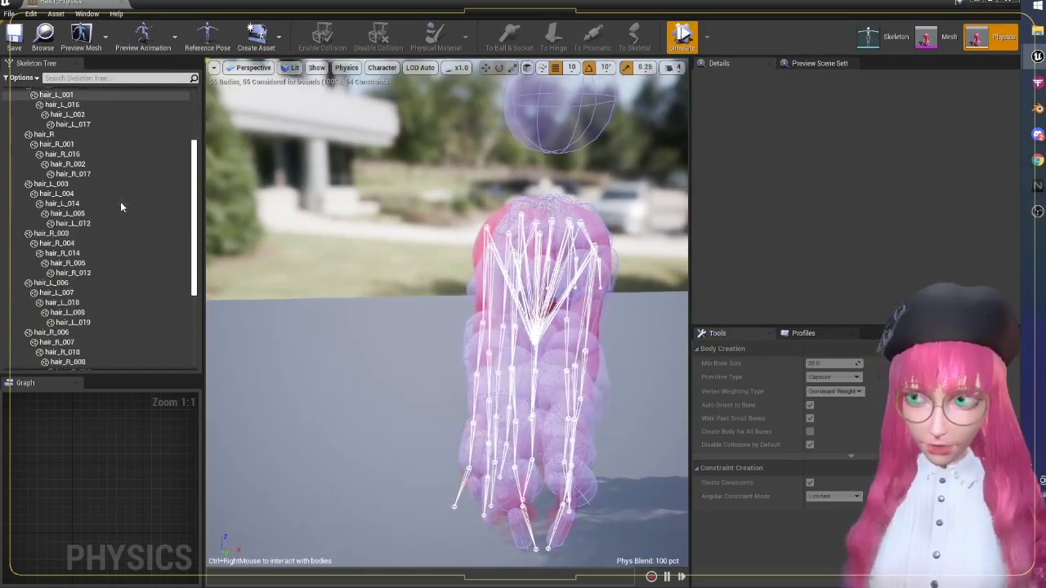
pyautogui.click(683, 34)
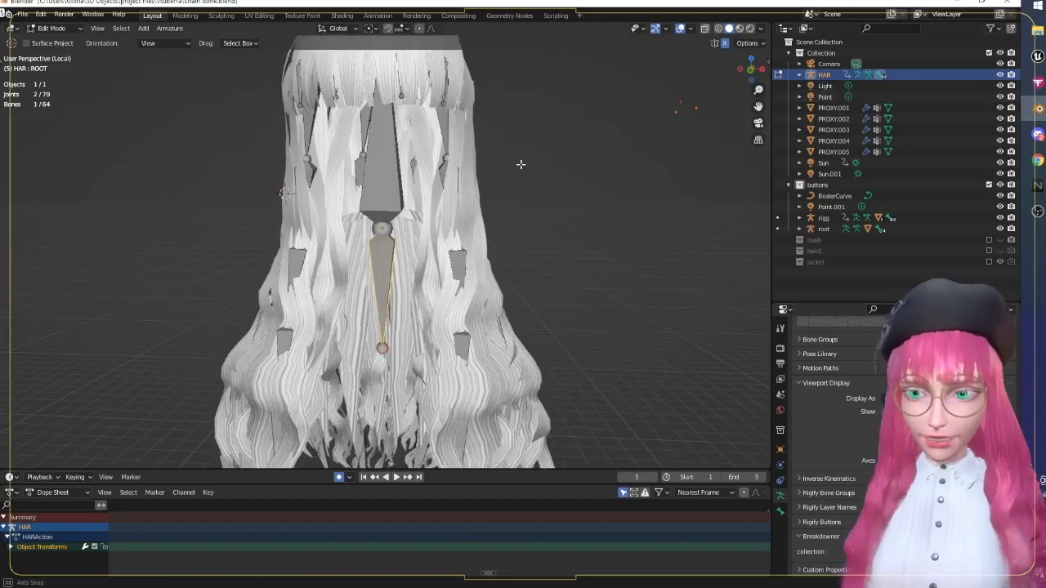
# Step: Show the hair armature in wireframe and try to move the head bone
pyautogui.hotkey('alt', 'z')
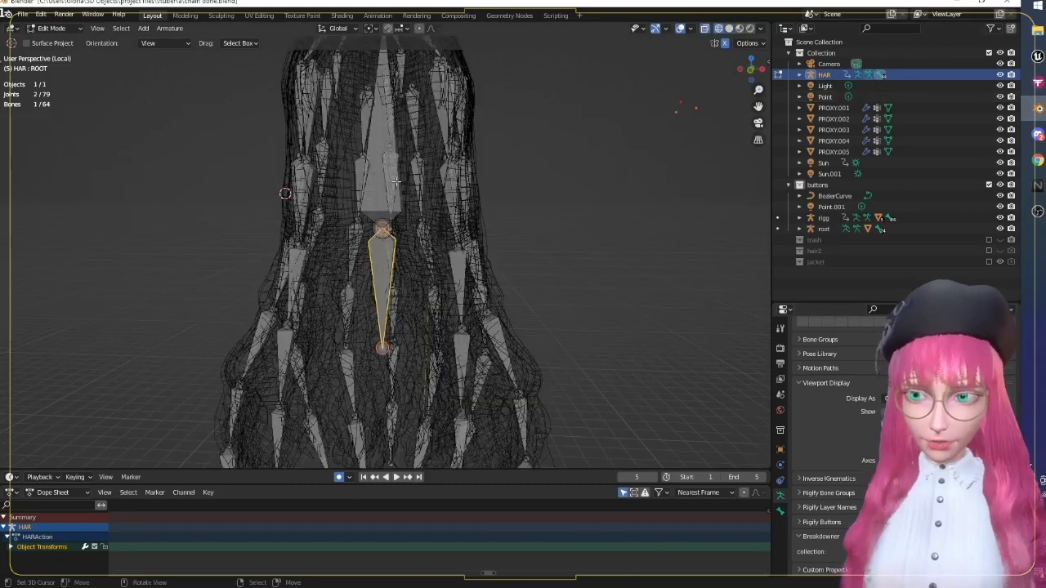
pyautogui.rightClick(391, 139)
pyautogui.keyDown('shift'); pyautogui.moveTo(391, 139); pyautogui.dragTo(397, 252, button='middle'); pyautogui.keyUp('shift')
pyautogui.press('g')
pyautogui.rightClick(397, 246)
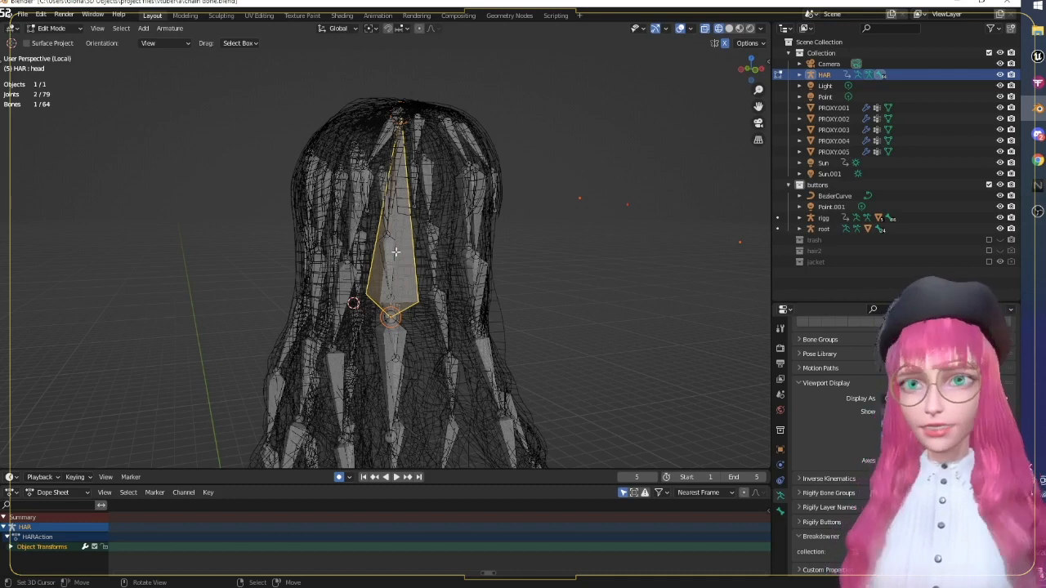
# Step: Try to move the ROOT bone of the hair armature away from the head bone
pyautogui.hotkey('shift', 'z')
pyautogui.scroll(-1, 399, 255)
pyautogui.hotkey('shift', 'z')
pyautogui.moveTo(399, 255); pyautogui.dragTo(415, 276, button='middle')
pyautogui.rightClick(398, 332)
pyautogui.press('g')
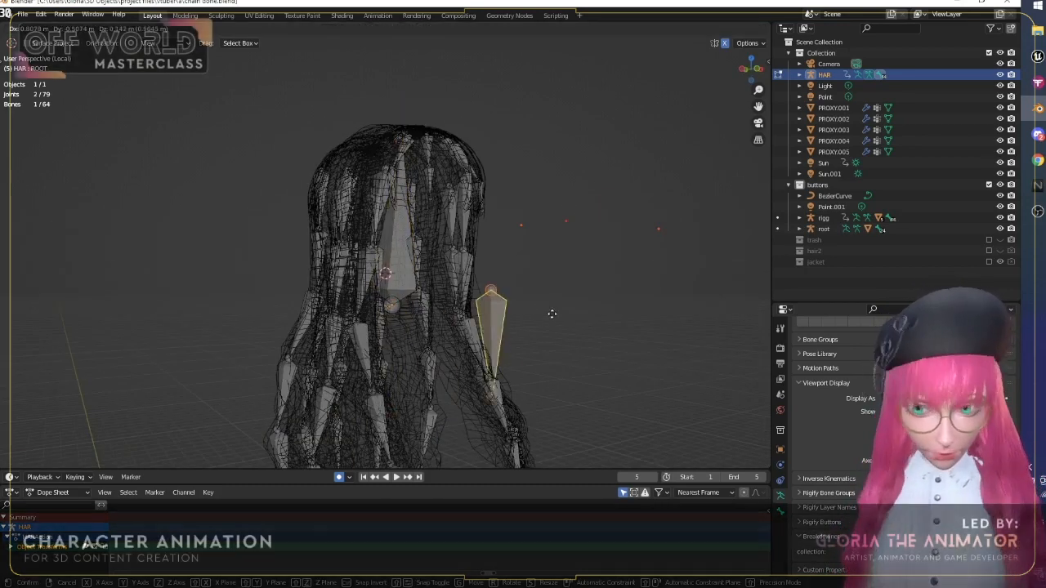
pyautogui.rightClick(553, 313)
# Step: Select the head bone inside the hair mesh and try to move it together with its connected strands
pyautogui.moveTo(543, 298); pyautogui.dragTo(514, 319, button='middle')
pyautogui.scroll(1, 512, 303)
pyautogui.scroll(1, 401, 282)
pyautogui.rightClick(390, 257)
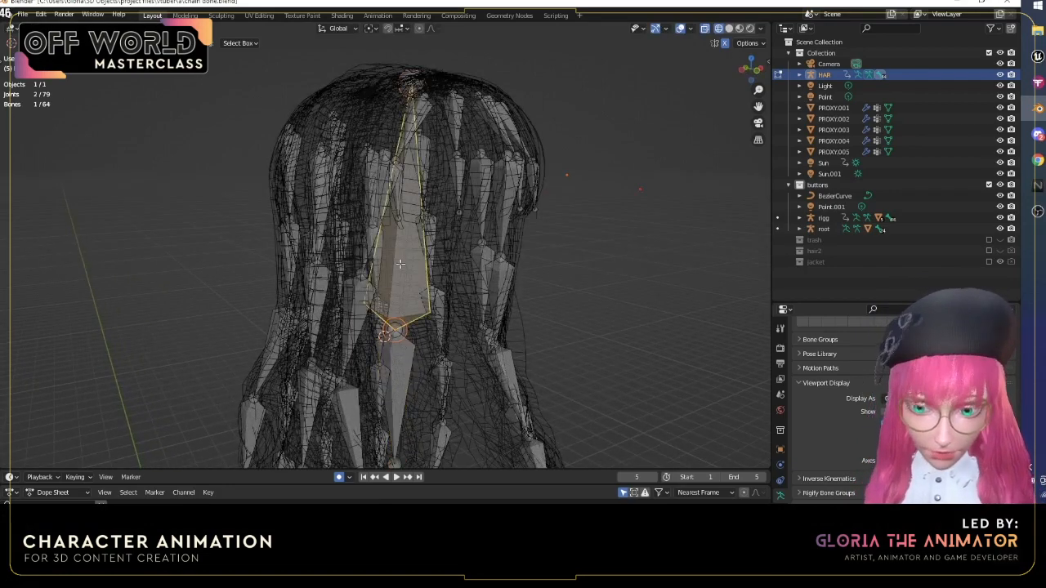
pyautogui.press('g')
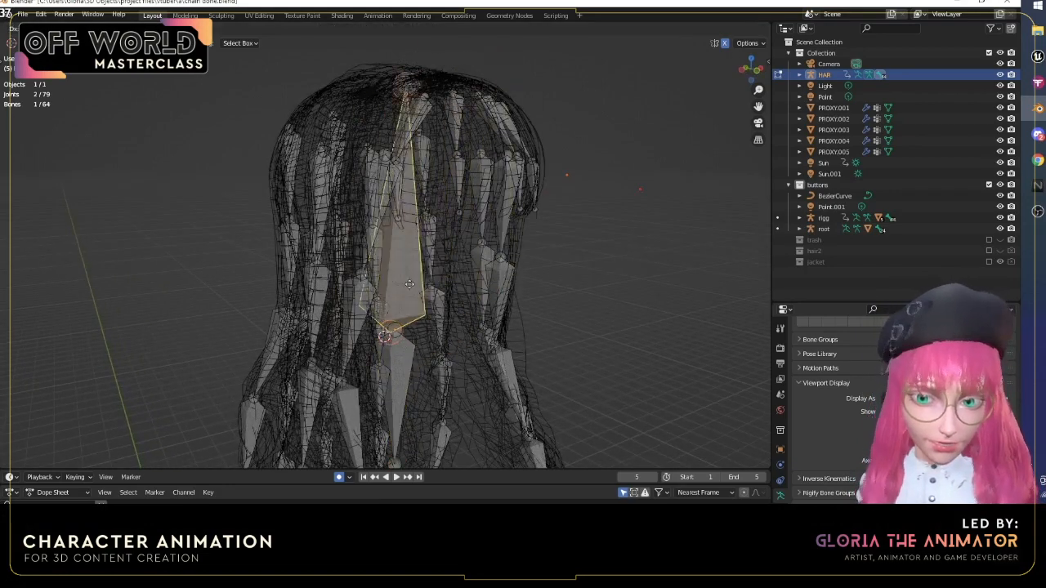
pyautogui.rightClick(447, 300)
# Step: Examine how a hair strand bone, the ROOT bone and the head bone relate, down to the joint where ROOT and head meet
pyautogui.scroll(-4, 418, 325)
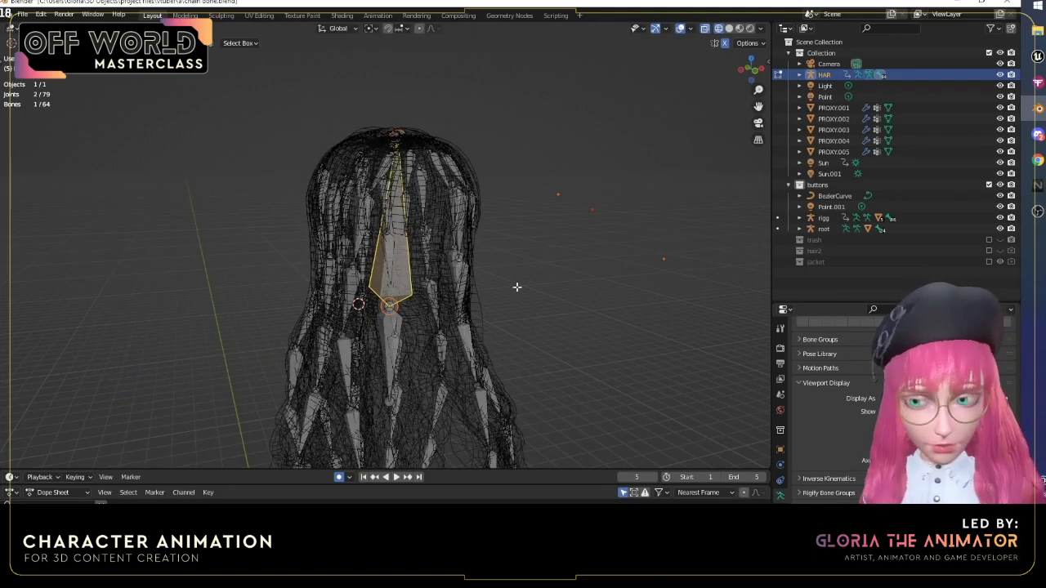
pyautogui.moveTo(484, 242); pyautogui.dragTo(470, 193, button='middle')
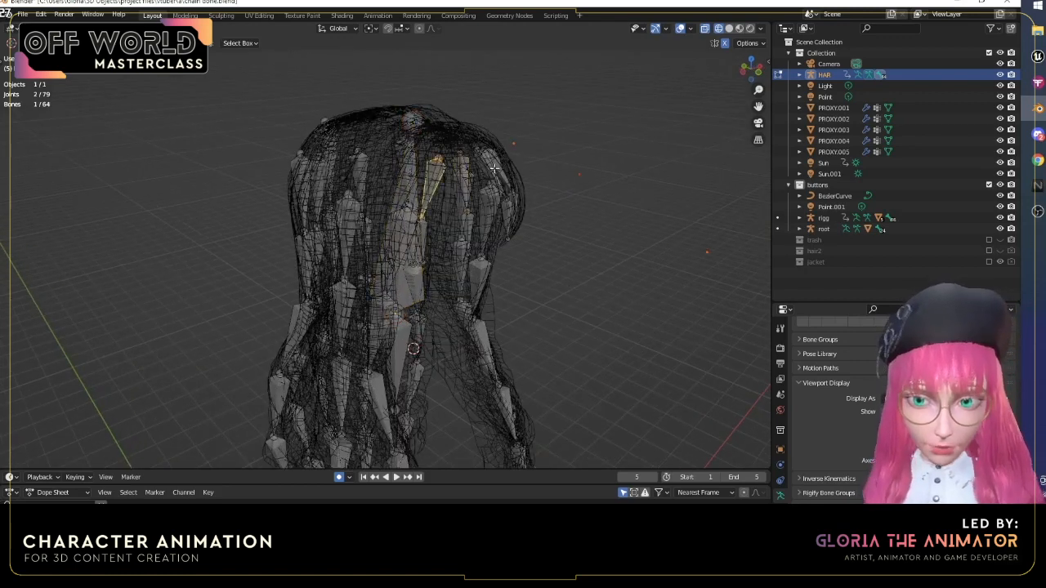
pyautogui.click(439, 161)
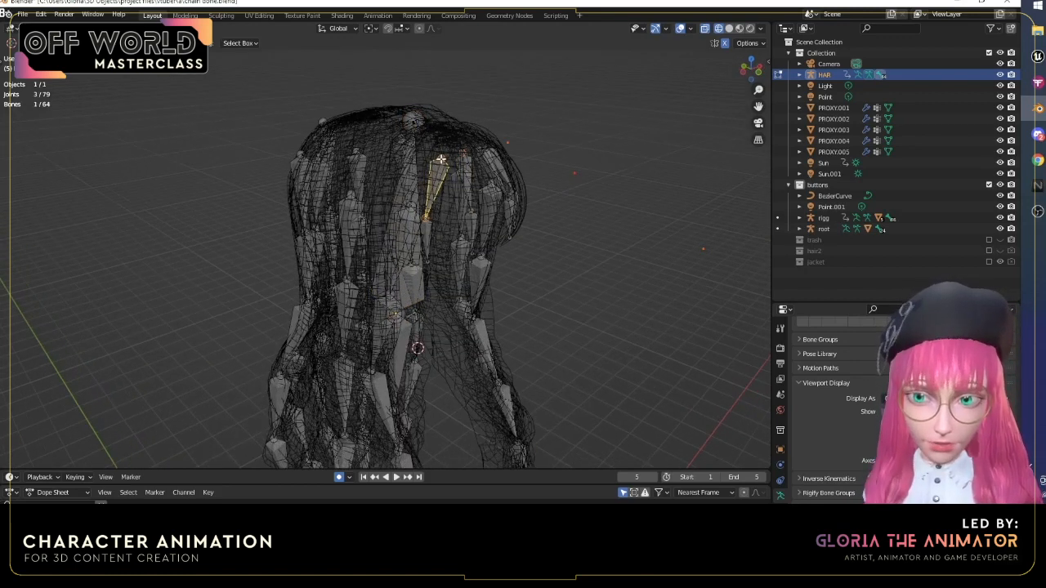
pyautogui.moveTo(462, 148); pyautogui.dragTo(393, 334, button='middle')
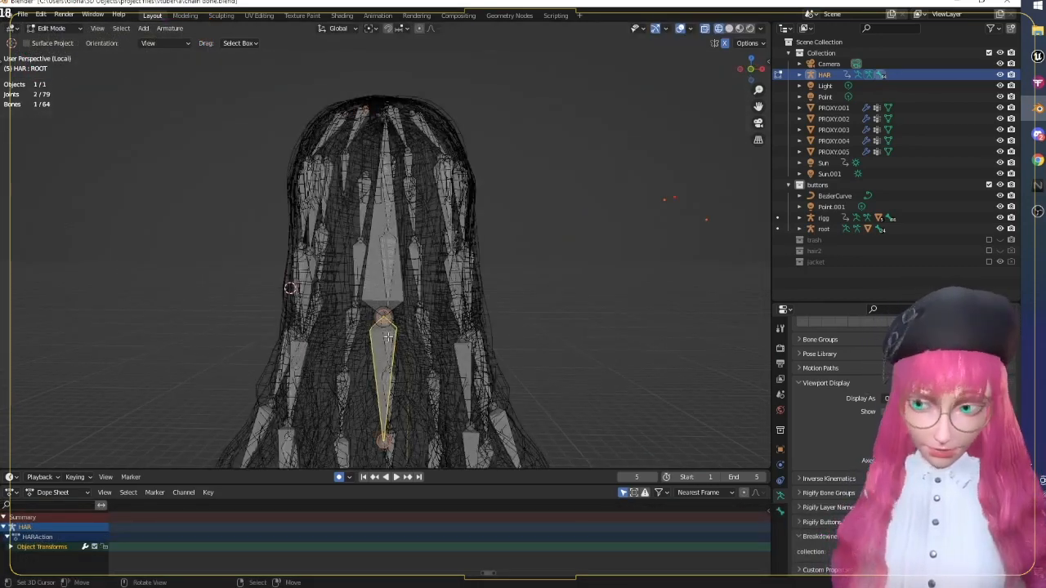
pyautogui.click(388, 281)
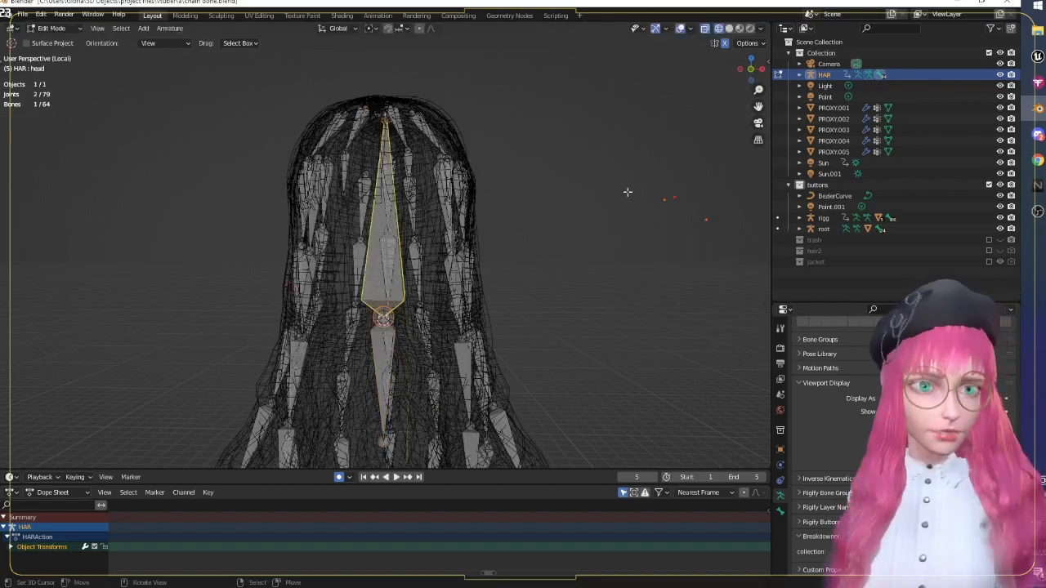
pyautogui.scroll(4, 438, 400)
pyautogui.keyDown('shift'); pyautogui.moveTo(436, 401); pyautogui.dragTo(454, 284, button='middle'); pyautogui.keyUp('shift')
pyautogui.scroll(4, 454, 284)
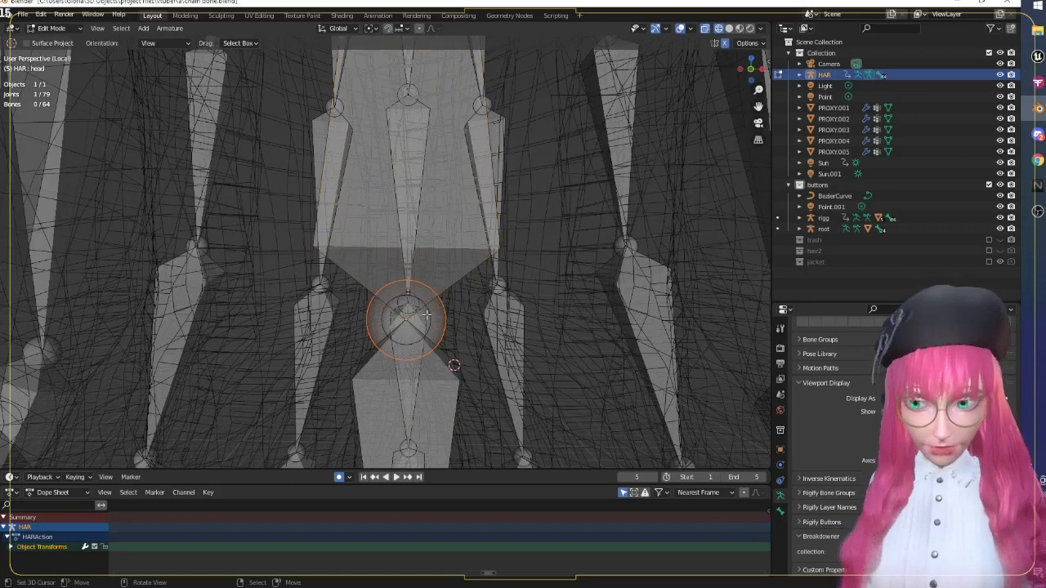
pyautogui.scroll(-6, 424, 315)
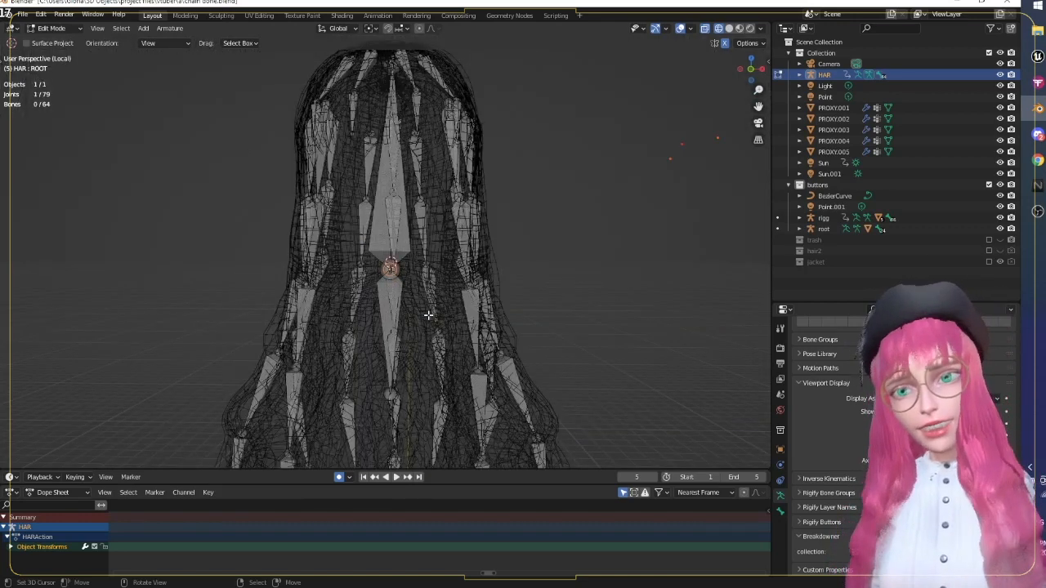
# Step: Leave Edit Mode on the hair armature and exit local view to bring back the whole character
pyautogui.press('Tab')
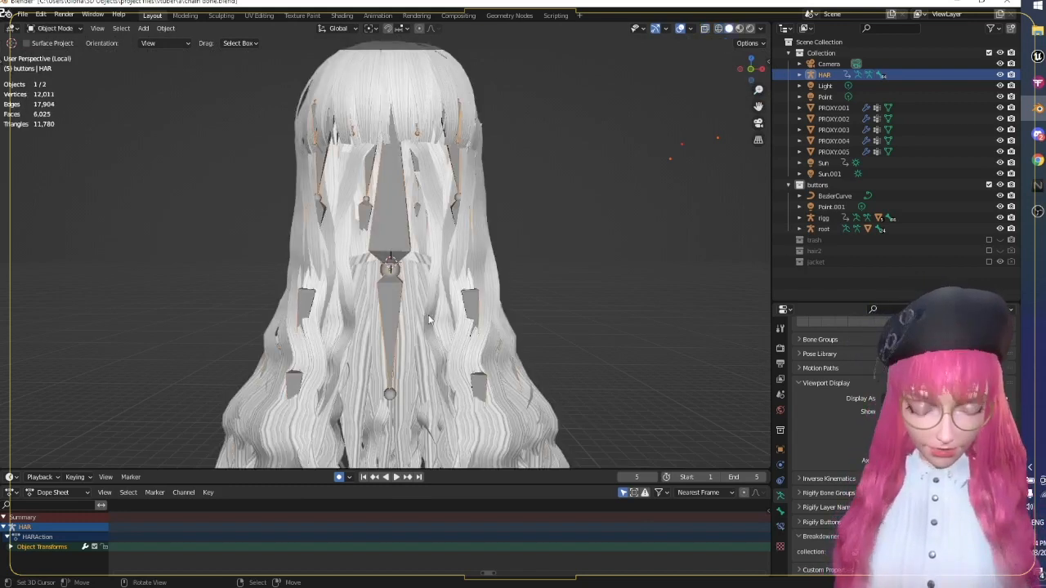
pyautogui.press('KP_Divide')
pyautogui.hotkey('shift', 'z')
pyautogui.hotkey('shift', 'z')
pyautogui.moveTo(400, 322)
pyautogui.mouseDown(button='middle')
pyautogui.moveTo(610, 320)
pyautogui.moveTo(661, 158)
pyautogui.moveTo(352, 225)
pyautogui.moveTo(349, 351)
pyautogui.moveTo(441, 313)
pyautogui.moveTo(470, 270)
pyautogui.mouseUp(button='middle')
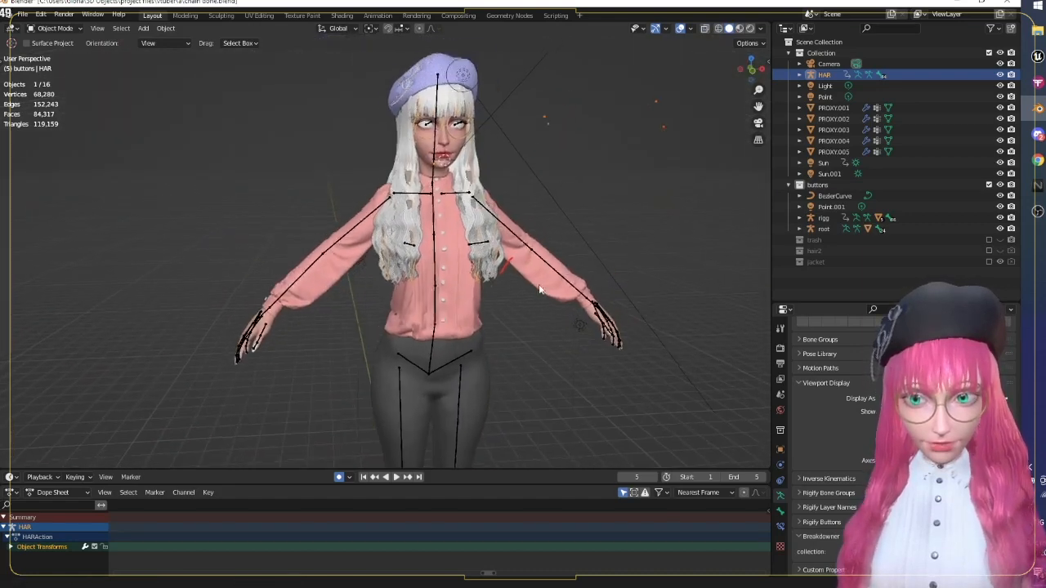
# Step: Display the full character in Material Preview shading with the viewport overlays hidden
pyautogui.click(740, 29)
pyautogui.click(680, 28)
pyautogui.scroll(-3, 611, 241)
pyautogui.moveTo(610, 234); pyautogui.dragTo(447, 312, button='middle')
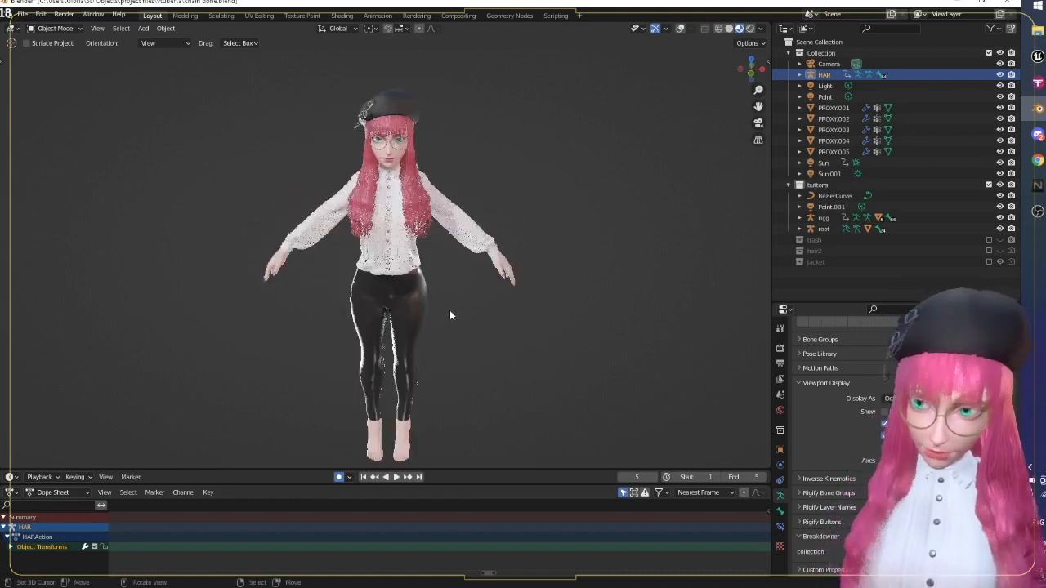
# Step: Examine the textured character's face, glasses, beret and pink hair from several angles
pyautogui.scroll(4, 488, 267)
pyautogui.scroll(-3, 488, 266)
pyautogui.moveTo(498, 343)
pyautogui.mouseDown(button='middle')
pyautogui.moveTo(514, 331)
pyautogui.moveTo(507, 336)
pyautogui.mouseUp(button='middle')
pyautogui.scroll(4, 490, 368)
pyautogui.scroll(2, 532, 242)
pyautogui.moveTo(532, 242); pyautogui.dragTo(528, 279, button='middle')
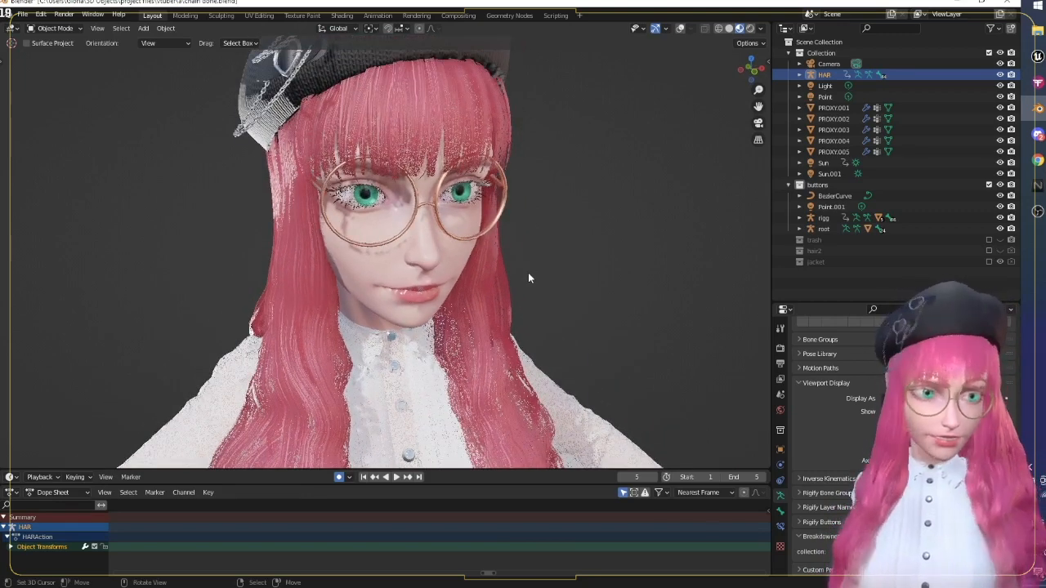
pyautogui.moveTo(555, 250); pyautogui.dragTo(601, 243, button='middle')
pyautogui.scroll(-1, 600, 243)
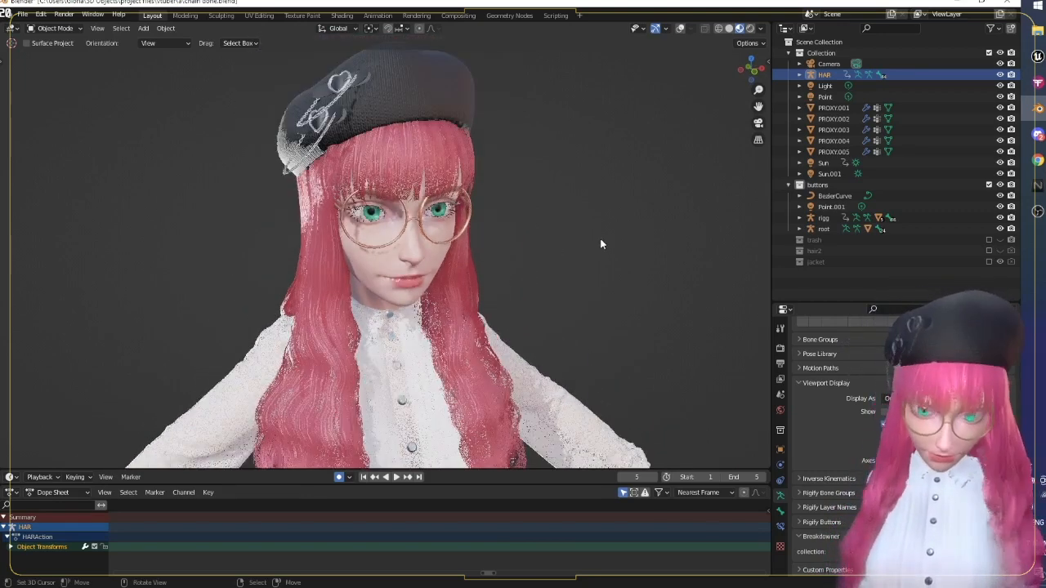
# Step: Turn the viewport overlays back on and hide the pink hair mesh together with its HAR armature
pyautogui.click(679, 29)
pyautogui.rightClick(463, 289)
pyautogui.keyDown('shift'); pyautogui.rightClick(457, 266); pyautogui.keyUp('shift')
pyautogui.press('h')
pyautogui.moveTo(457, 266); pyautogui.dragTo(650, 164, button='middle')
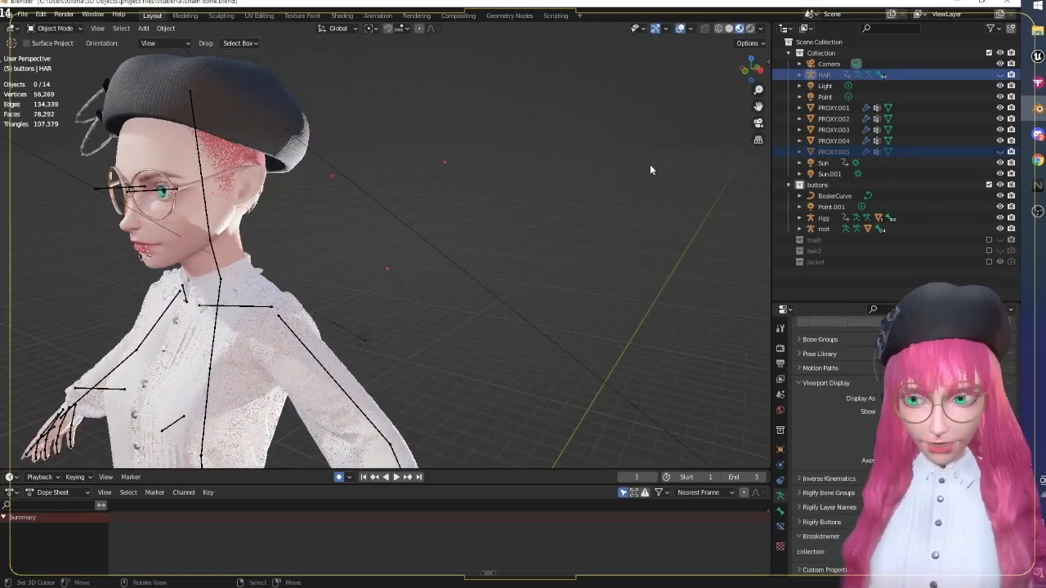
# Step: Enable the hair2 collection to show the blonde curve hair on the character, and hide the viewport overlays
pyautogui.click(989, 251)
pyautogui.moveTo(517, 248); pyautogui.dragTo(465, 232, button='middle')
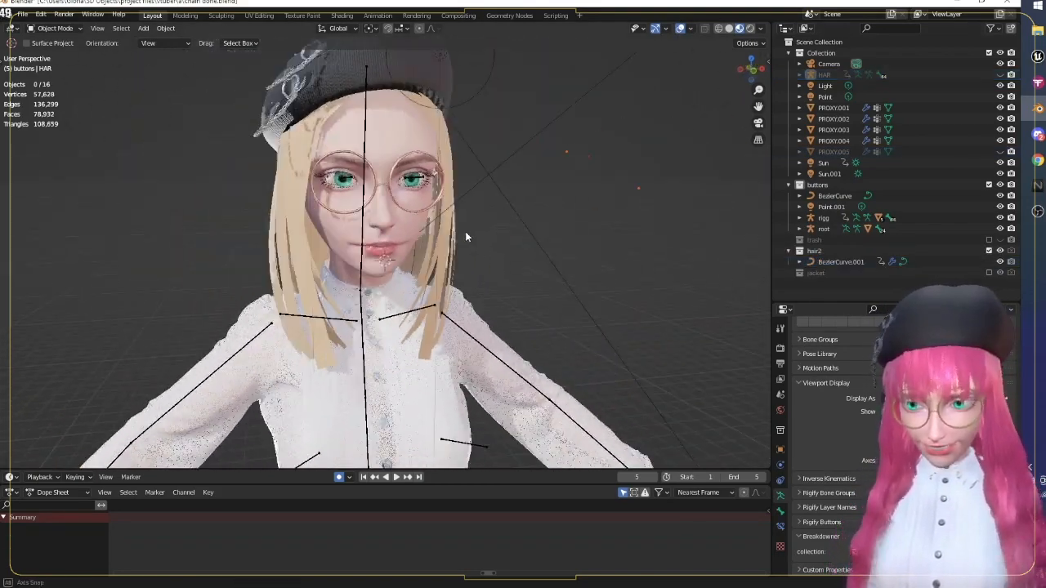
pyautogui.hotkey('ctrl', 'z')
pyautogui.click(680, 28)
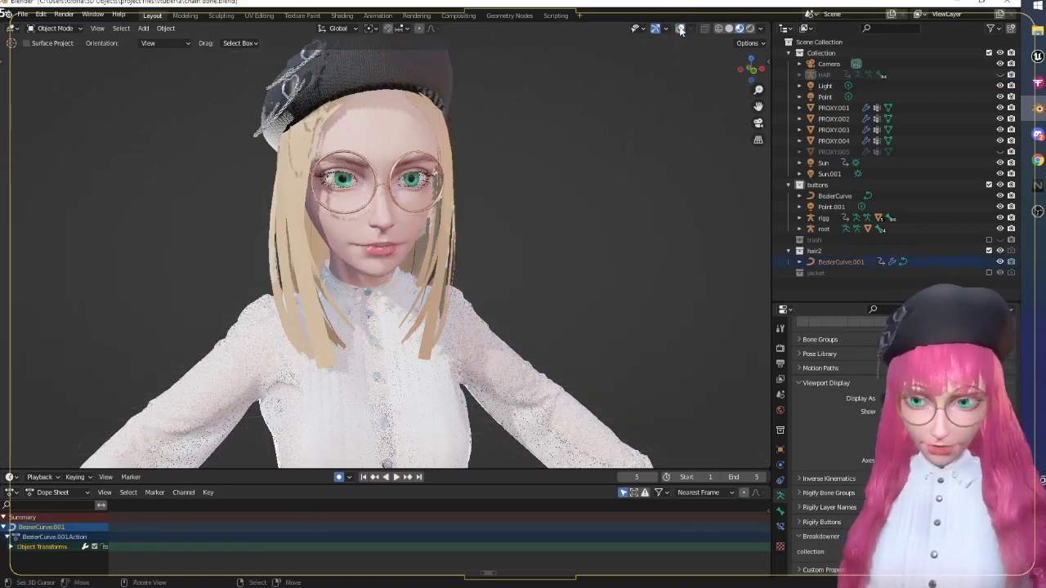
pyautogui.keyDown('shift'); pyautogui.moveTo(653, 110); pyautogui.dragTo(657, 151, button='middle'); pyautogui.keyUp('shift')
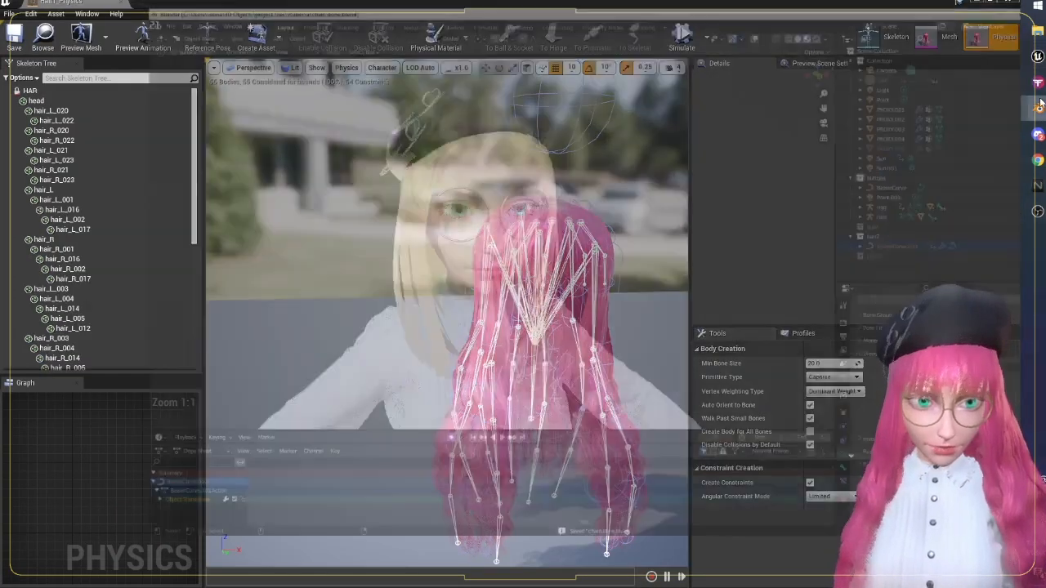
# Step: Save the Blender file and switch to the main level editor in Unreal Engine
pyautogui.hotkey('ctrl', 's')
pyautogui.moveTo(1038, 57)
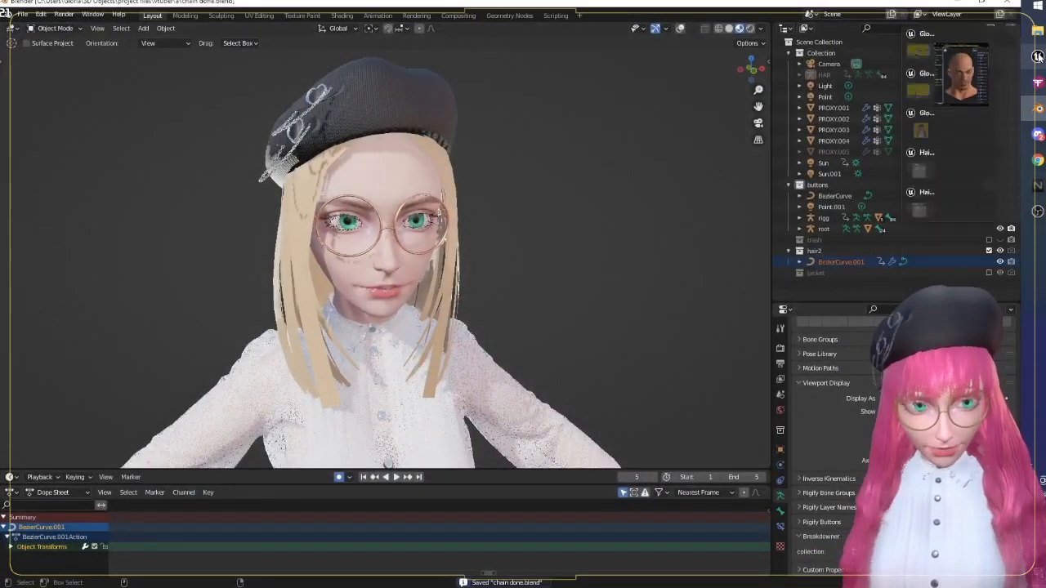
pyautogui.moveTo(934, 241)
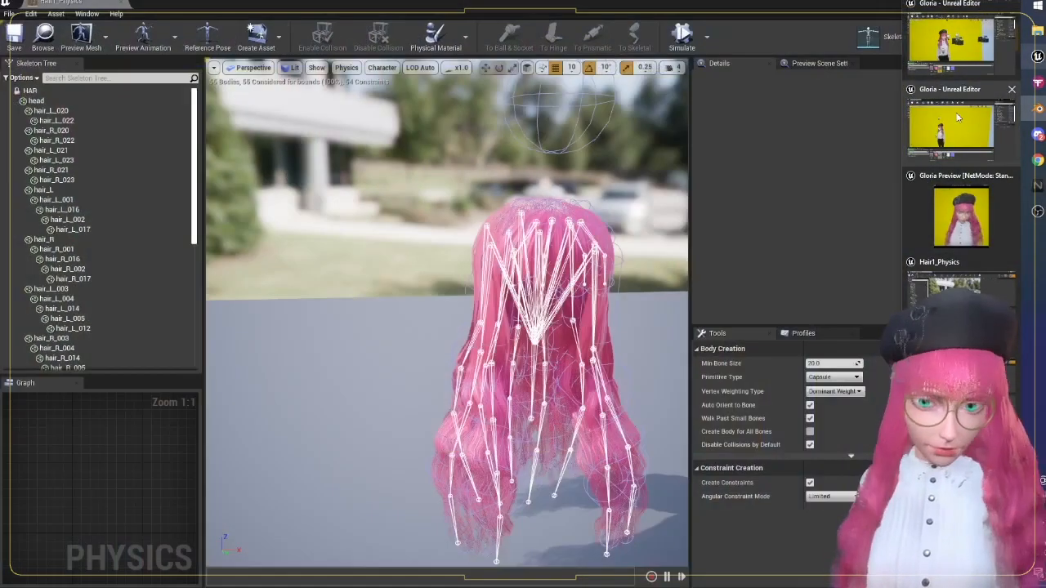
pyautogui.click(940, 282)
pyautogui.click(975, 2)
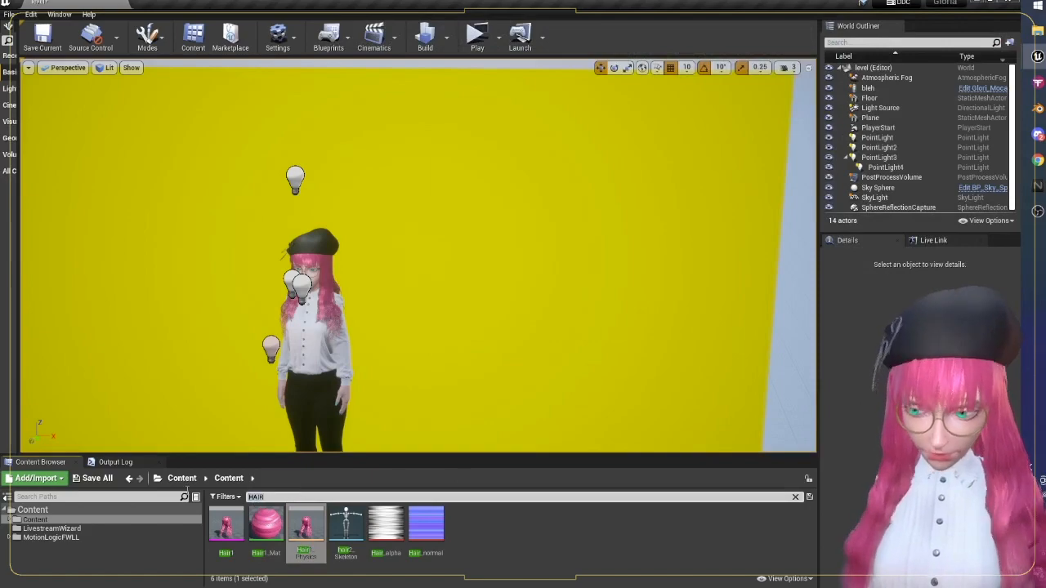
# Step: Search the project content for HAT, open the hat's physics asset and bring the beret with its chains into view
pyautogui.write('T')
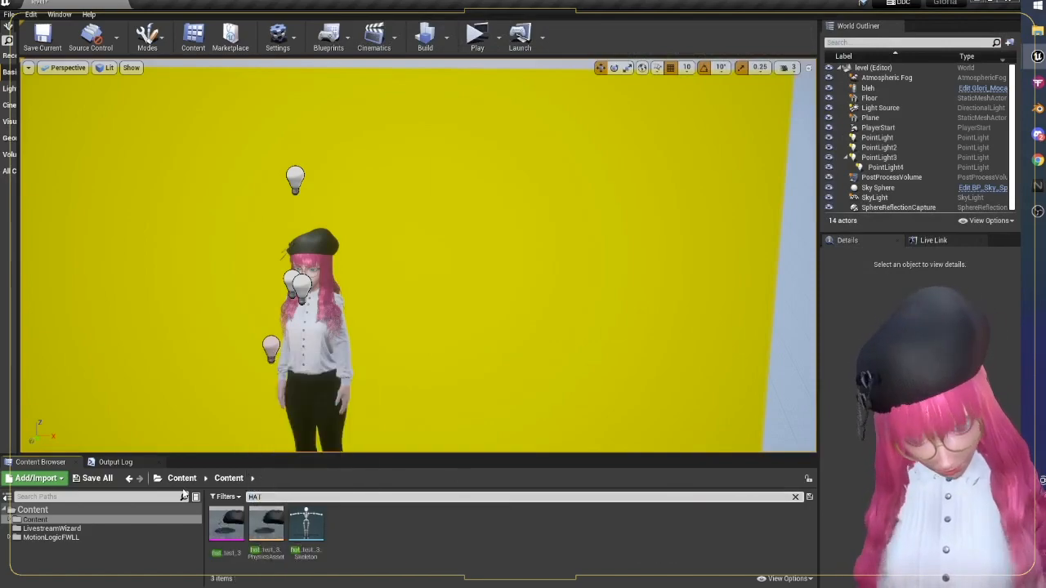
pyautogui.doubleClick(273, 529)
pyautogui.moveTo(418, 251); pyautogui.dragTo(516, 251, button='right')
pyautogui.press('a')
pyautogui.press('a')
pyautogui.press('d')
pyautogui.press('w')
pyautogui.press('s')
pyautogui.scroll(-1, 418, 253)
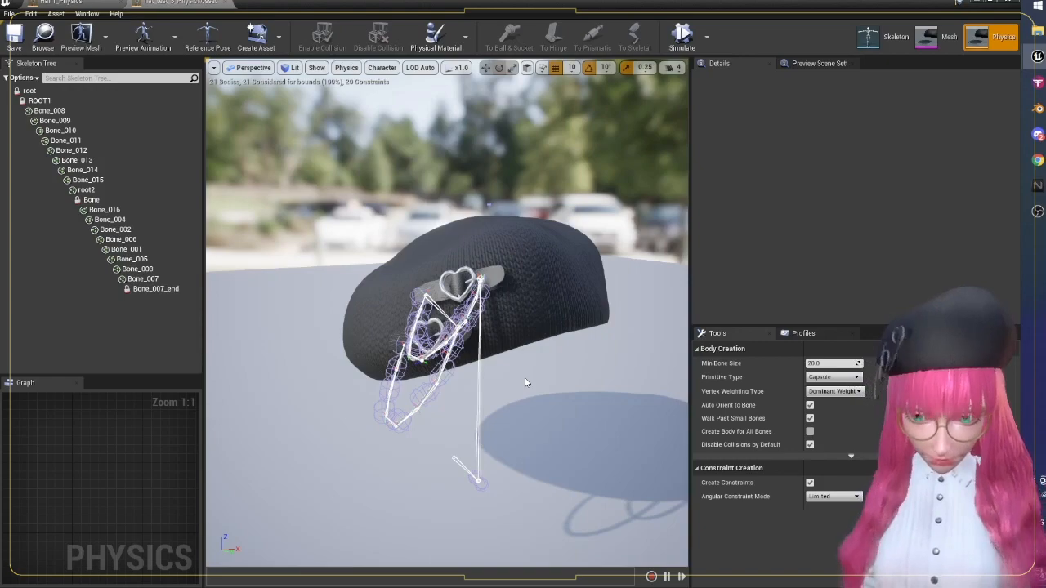
# Step: Examine the chain bones and physics bodies on the beret up close from different sides
pyautogui.moveTo(525, 381); pyautogui.dragTo(621, 381, button='right')
pyautogui.scroll(6, 525, 381)
pyautogui.scroll(-3, 526, 381)
pyautogui.moveTo(517, 385); pyautogui.dragTo(517, 385, button='right')
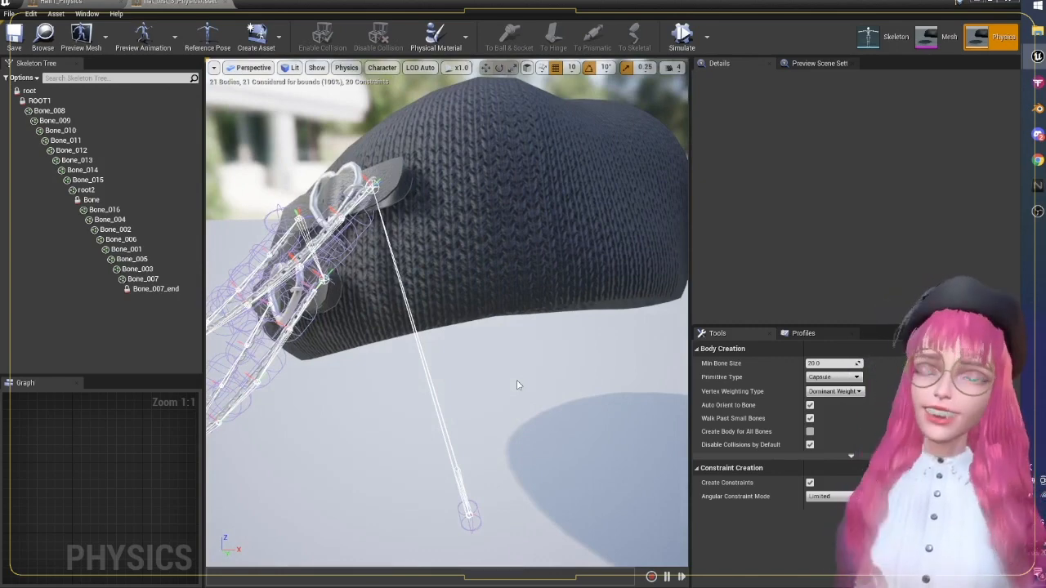
pyautogui.moveTo(525, 381); pyautogui.dragTo(419, 292, button='right')
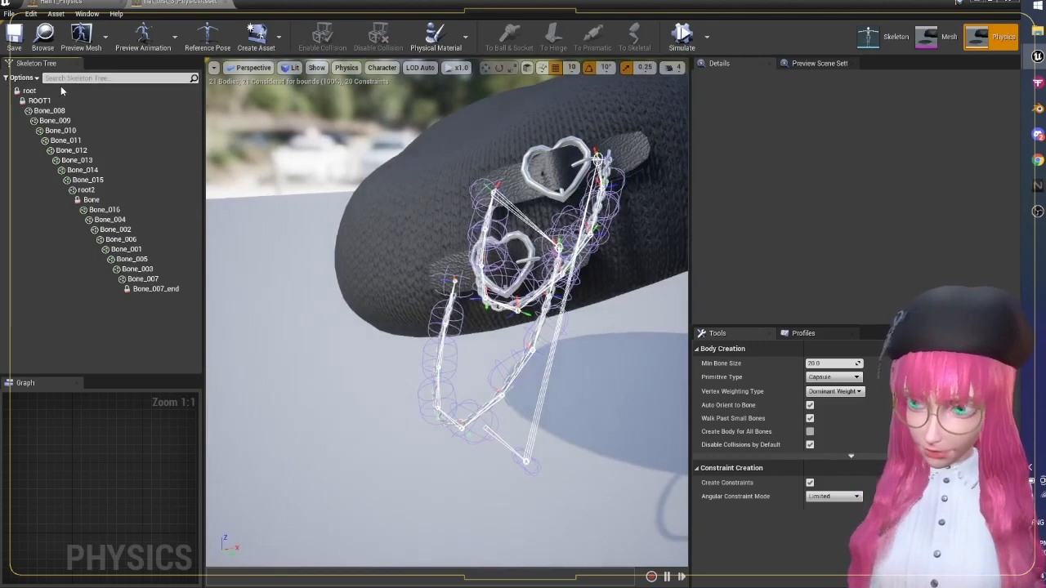
# Step: Select the root, ROOT1 and Bone_008 bodies in the hat's skeleton tree, and set the tree to show all bones
pyautogui.click(60, 89)
pyautogui.click(54, 99)
pyautogui.click(49, 110)
pyautogui.click(15, 79)
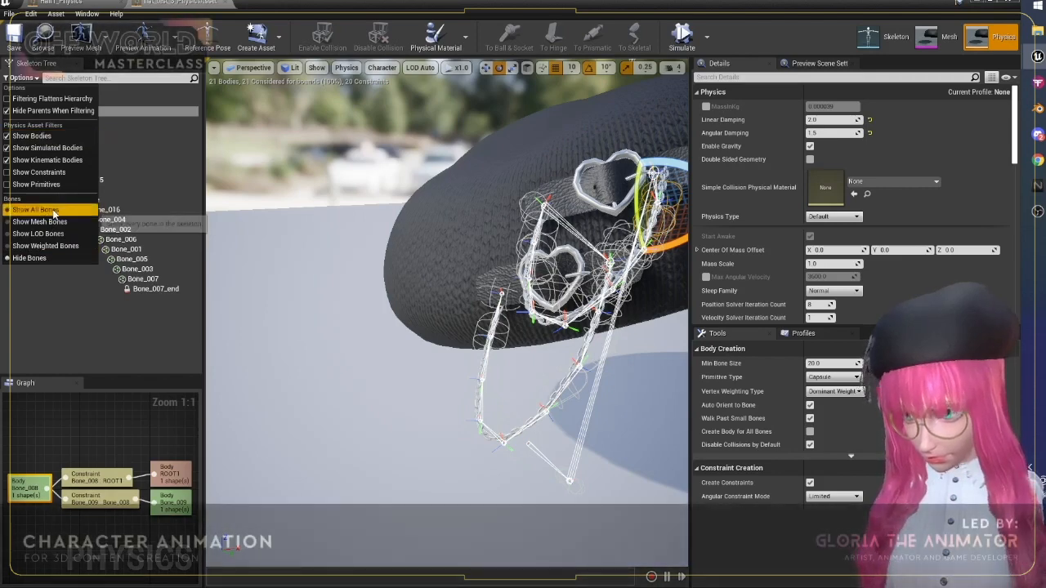
pyautogui.click(36, 210)
# Step: Select the ROOT1 bone and Bone_008 to examine where each sits on the beret
pyautogui.click(33, 94)
pyautogui.moveTo(460, 164); pyautogui.dragTo(460, 163, button='right')
pyautogui.press('s')
pyautogui.press('d')
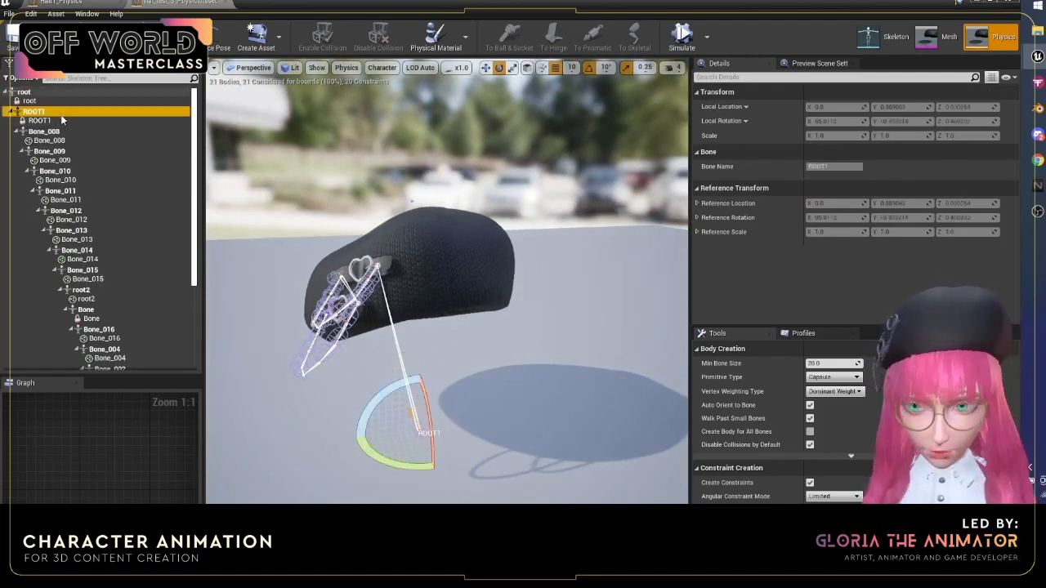
pyautogui.click(50, 131)
pyautogui.moveTo(511, 221)
pyautogui.mouseDown(button='right')
pyautogui.moveTo(474, 220)
pyautogui.moveTo(490, 221)
pyautogui.mouseUp(button='right')
# Step: Hide the bodies from the hat's skeleton tree so only bones are listed, and select Bone_009
pyautogui.click(22, 77)
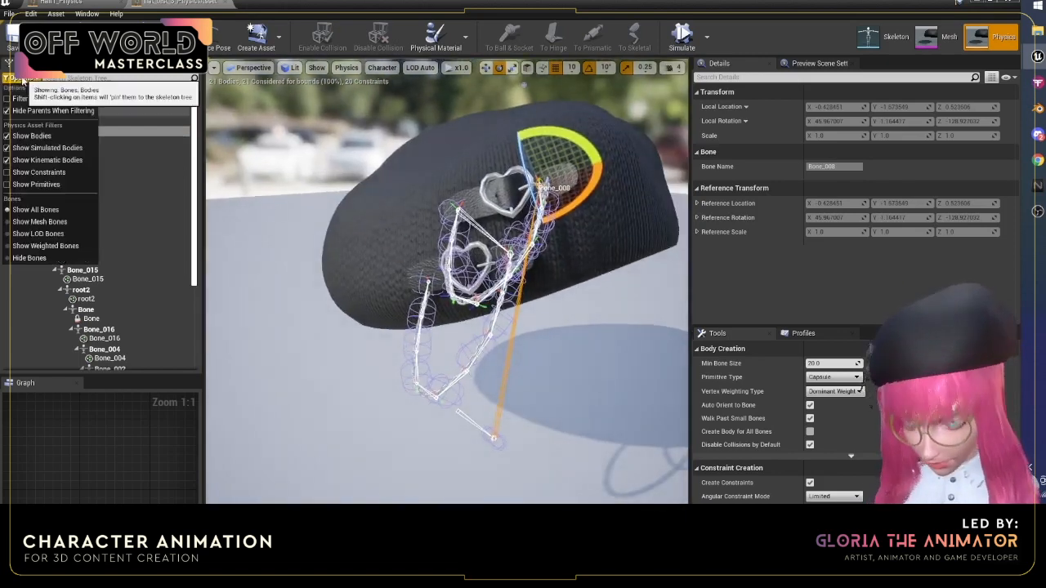
pyautogui.click(57, 137)
pyautogui.click(51, 121)
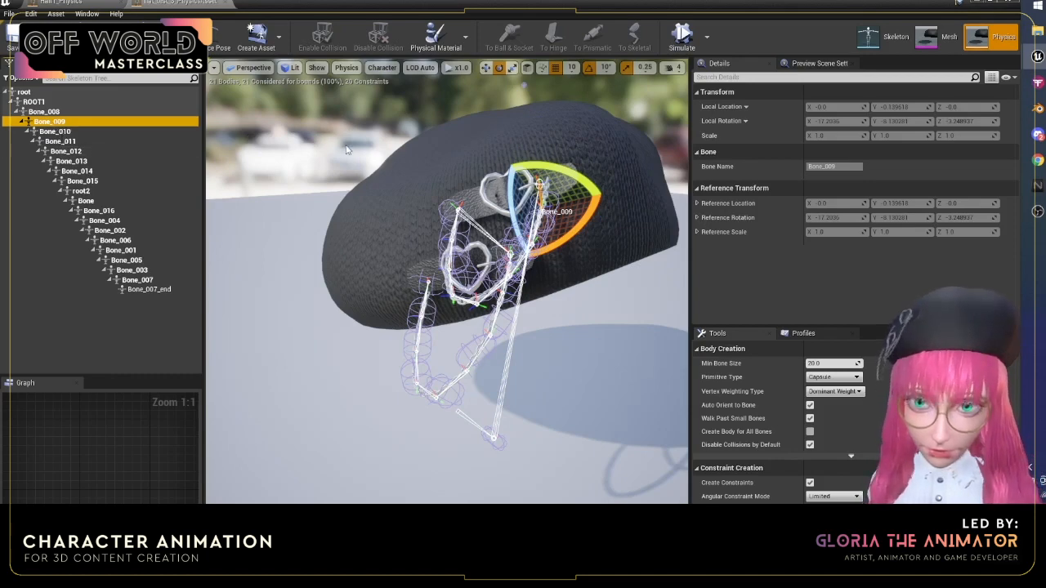
# Step: Step down the hat's bone hierarchy from Bone_009 through Bone_015 and root2 to Bone, examining each bone's place in the chain
pyautogui.press('Down')
pyautogui.press('Down')
pyautogui.press('Down')
pyautogui.press('Down')
pyautogui.press('Down')
pyautogui.press('Down')
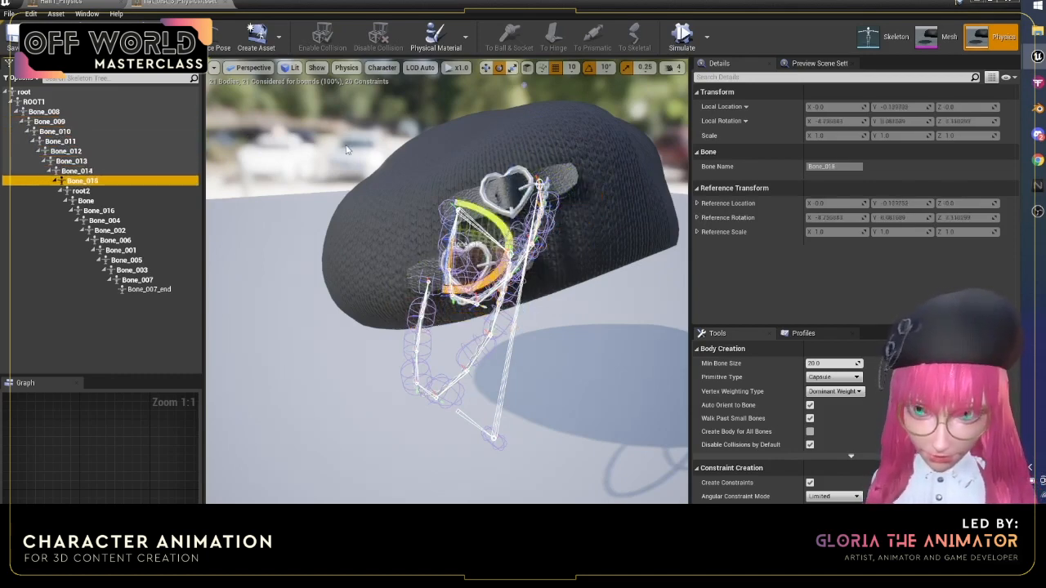
pyautogui.press('Down')
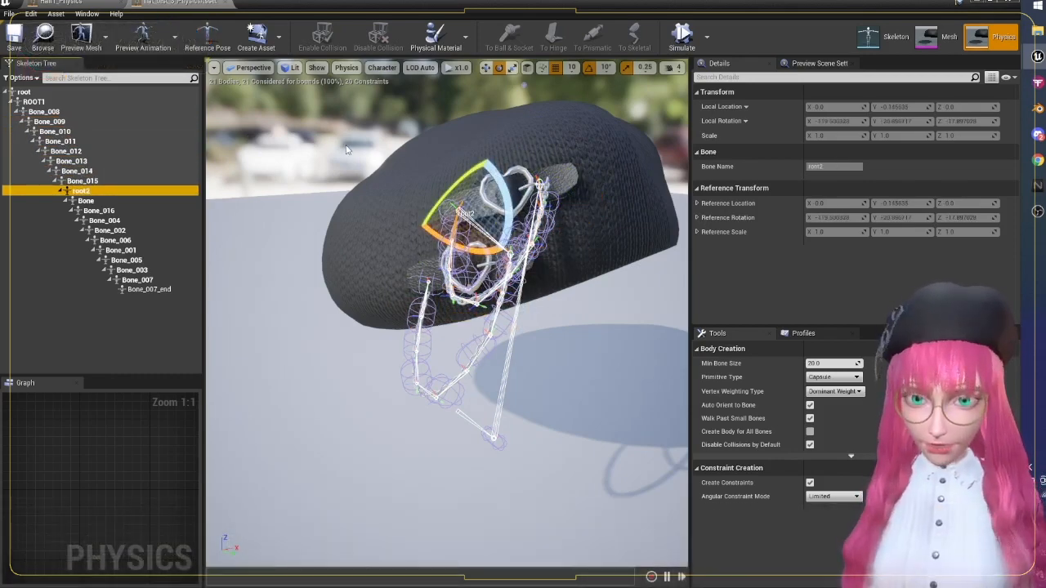
pyautogui.press('Down')
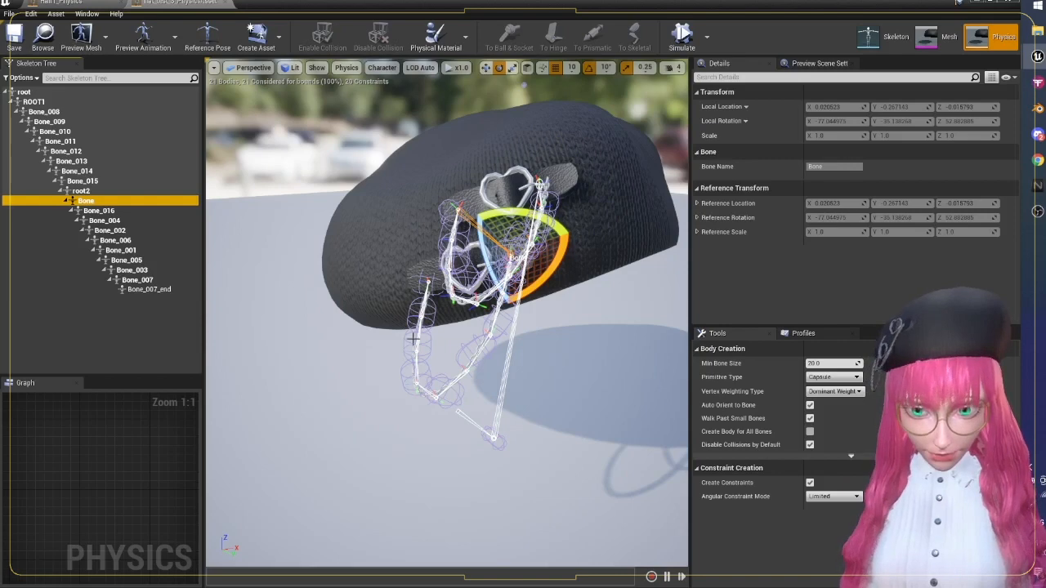
# Step: Step down the hat's bone hierarchy from Bone_016 to Bone_007, examining where each bone sits along the hanging chain
pyautogui.press('Down')
pyautogui.press('Down')
pyautogui.press('Down')
pyautogui.press('Down')
pyautogui.press('Down')
pyautogui.press('Down')
pyautogui.press('Down')
pyautogui.press('Down')
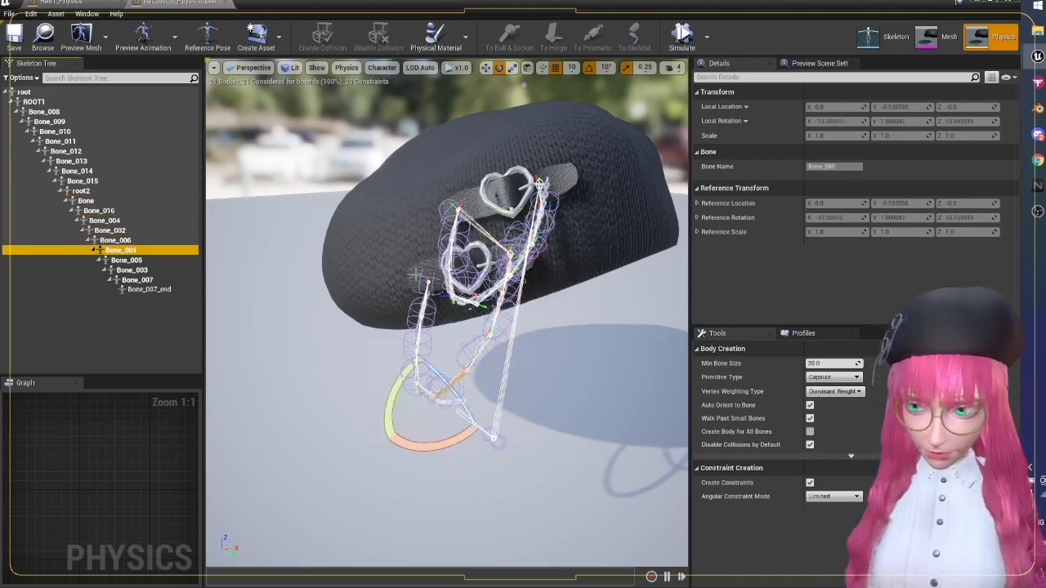
# Step: Run the physics simulation on the hat's chains, and bring up the standalone character preview to watch them move live
pyautogui.click(683, 37)
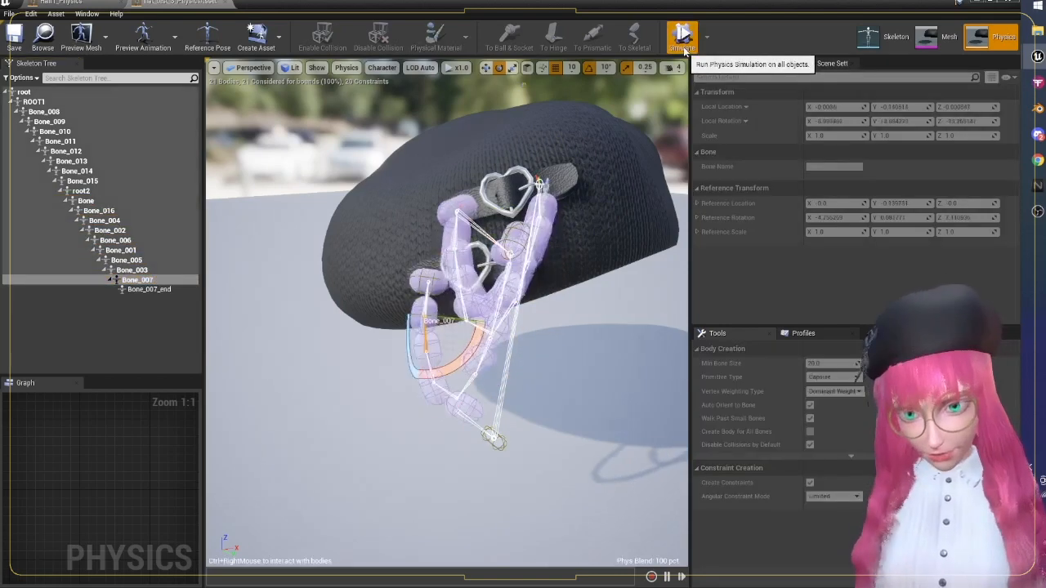
pyautogui.moveTo(414, 205); pyautogui.dragTo(367, 215, button='right')
pyautogui.click(978, 3)
pyautogui.click(1038, 57)
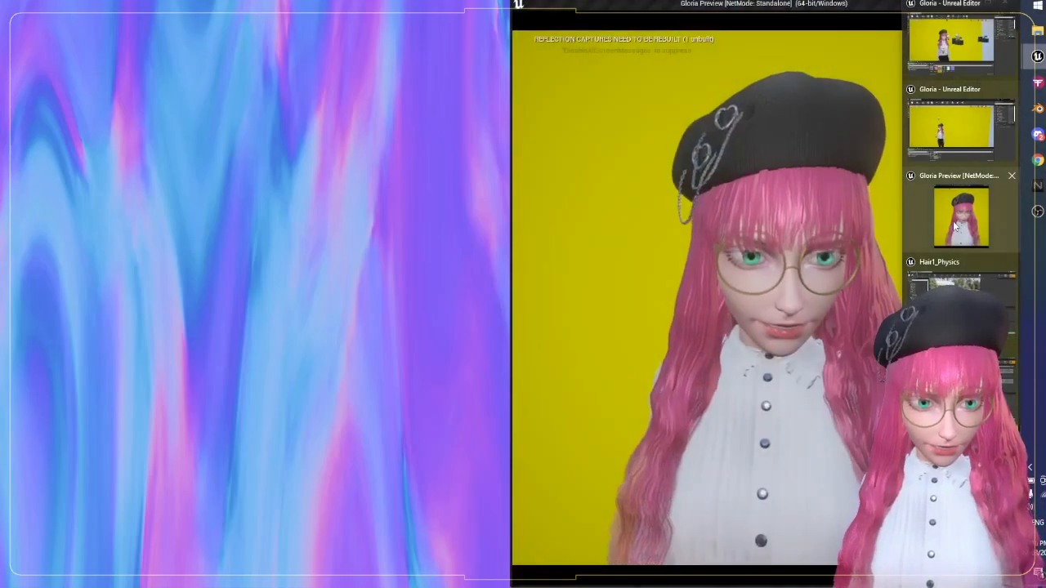
pyautogui.click(953, 221)
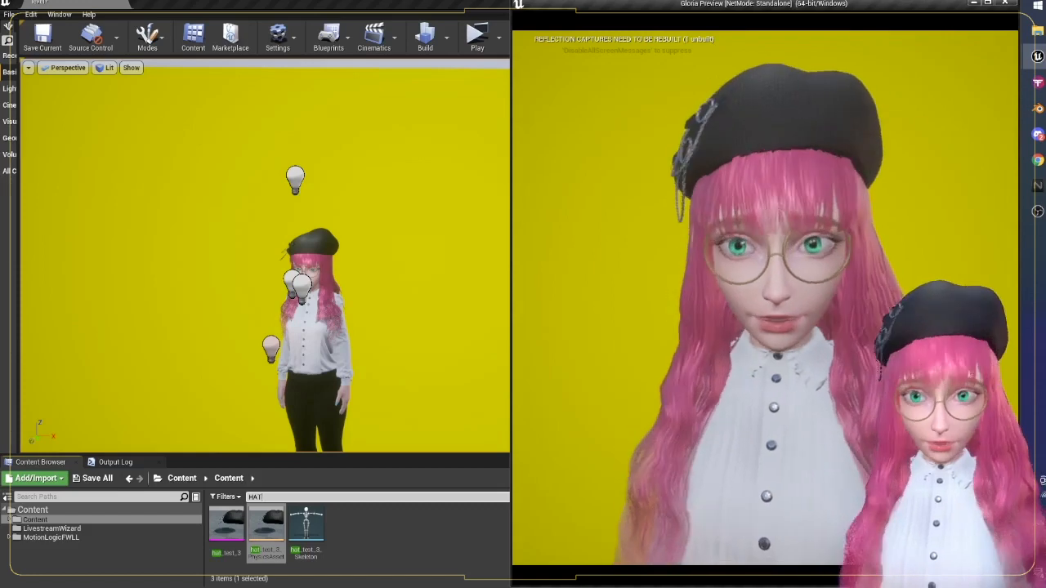
# Step: Return to the hat's physics asset, select Bone_007_end, and stop the simulation
pyautogui.click(1040, 53)
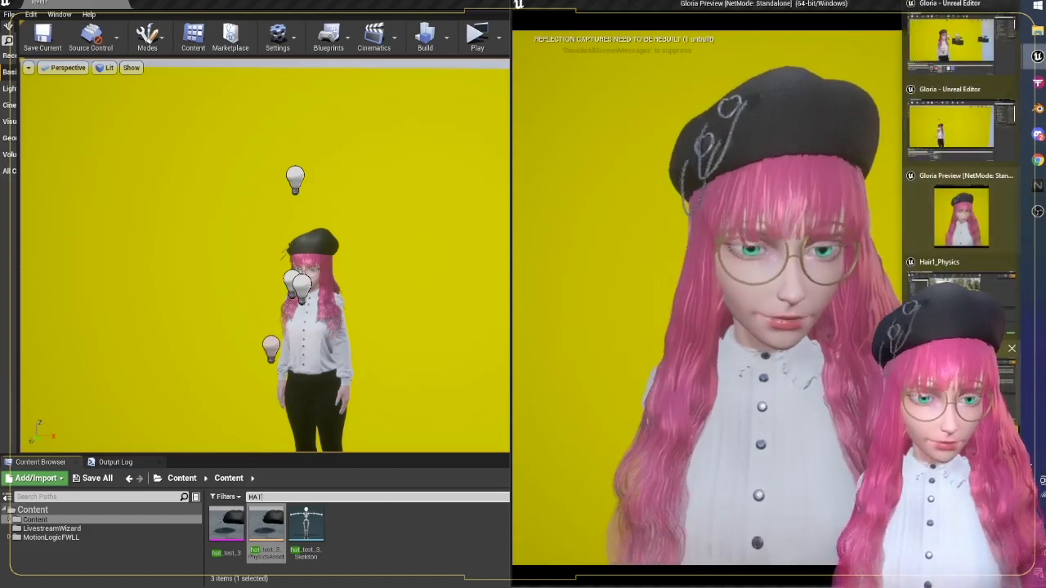
pyautogui.click(965, 295)
pyautogui.click(163, 290)
pyautogui.scroll(2, 440, 227)
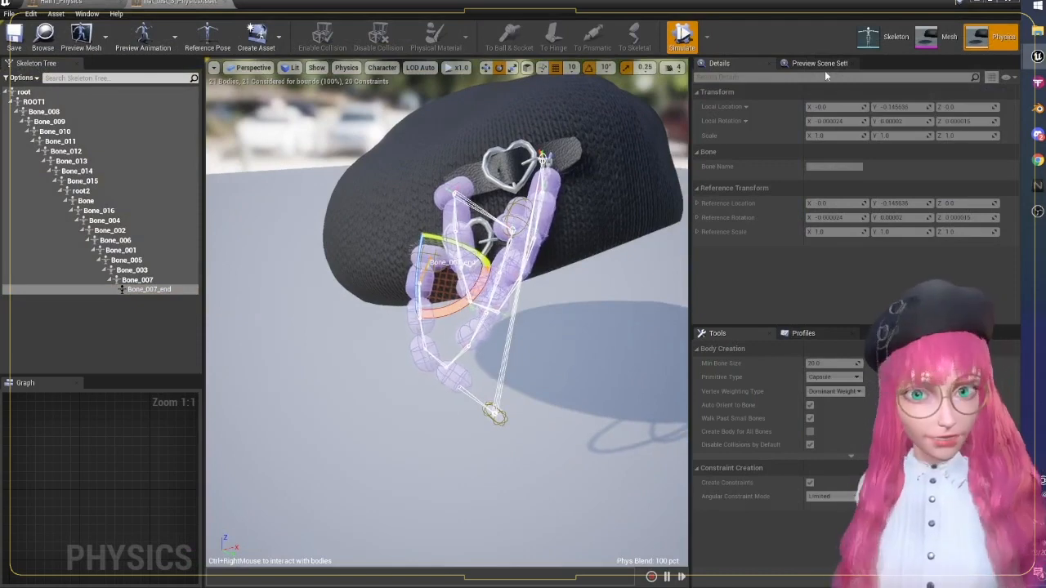
pyautogui.click(681, 37)
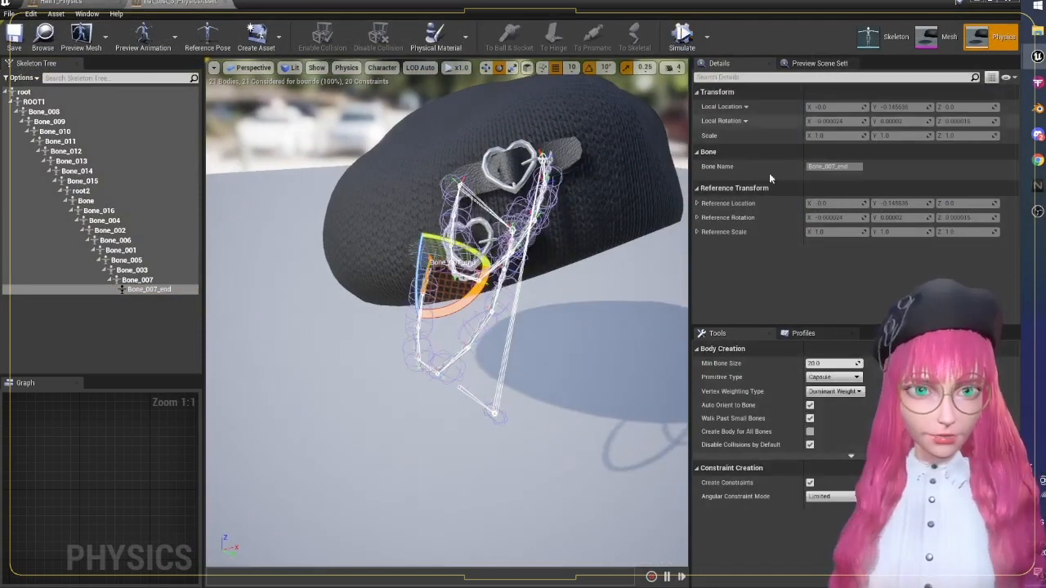
# Step: Show bodies in the hat's skeleton tree again, and select the Bone_007_end and Bone bodies to examine their physics type
pyautogui.click(22, 77)
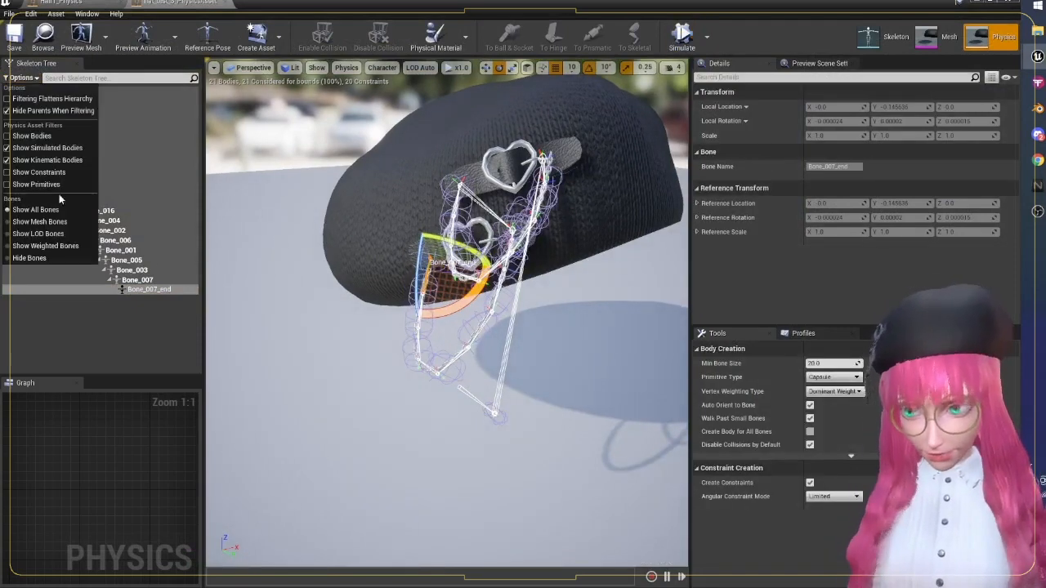
pyautogui.click(67, 137)
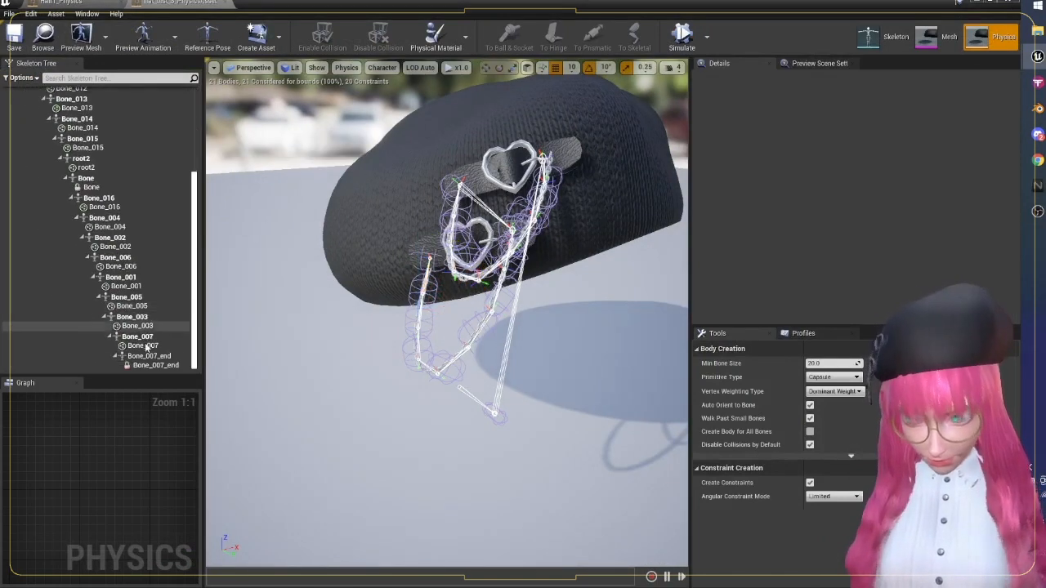
pyautogui.click(145, 366)
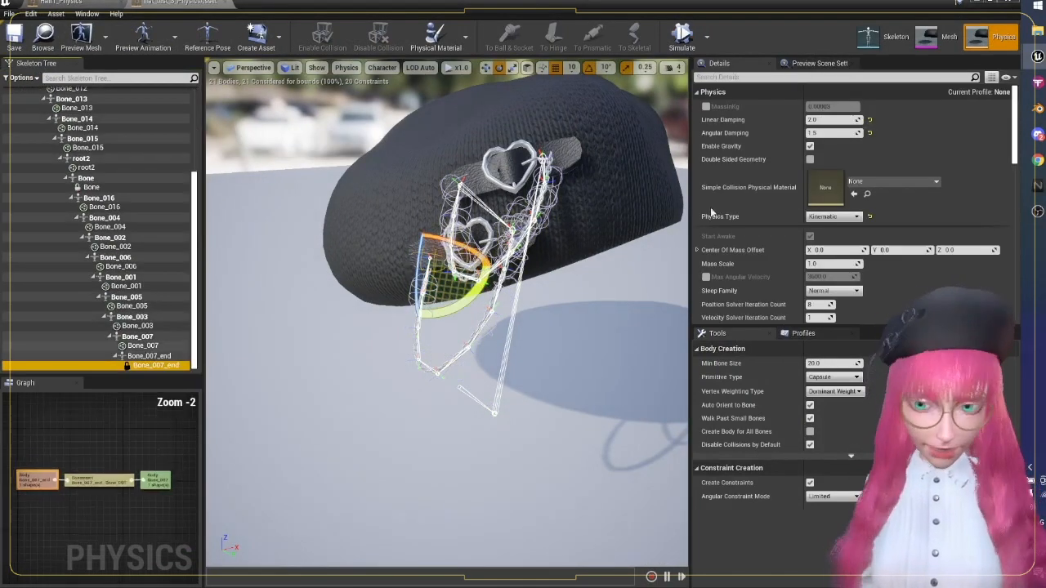
pyautogui.click(154, 188)
pyautogui.scroll(1, 118, 203)
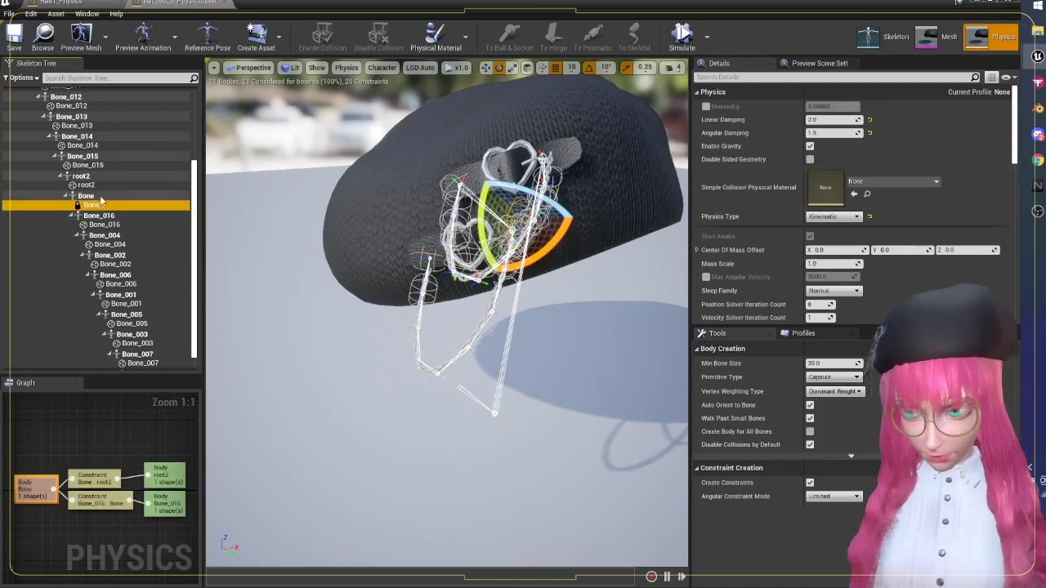
pyautogui.click(98, 196)
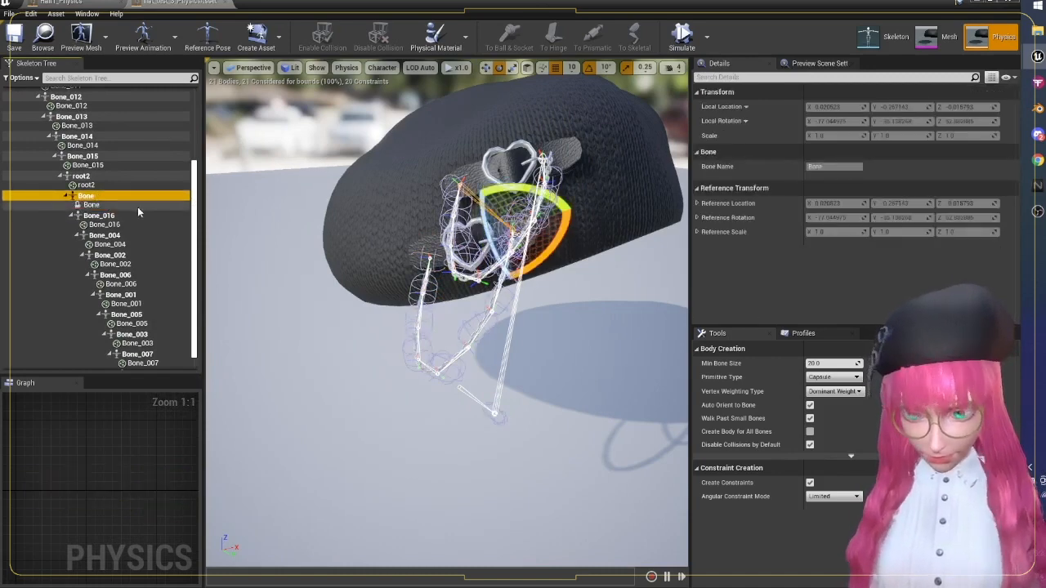
pyautogui.scroll(-1, 138, 245)
pyautogui.click(153, 367)
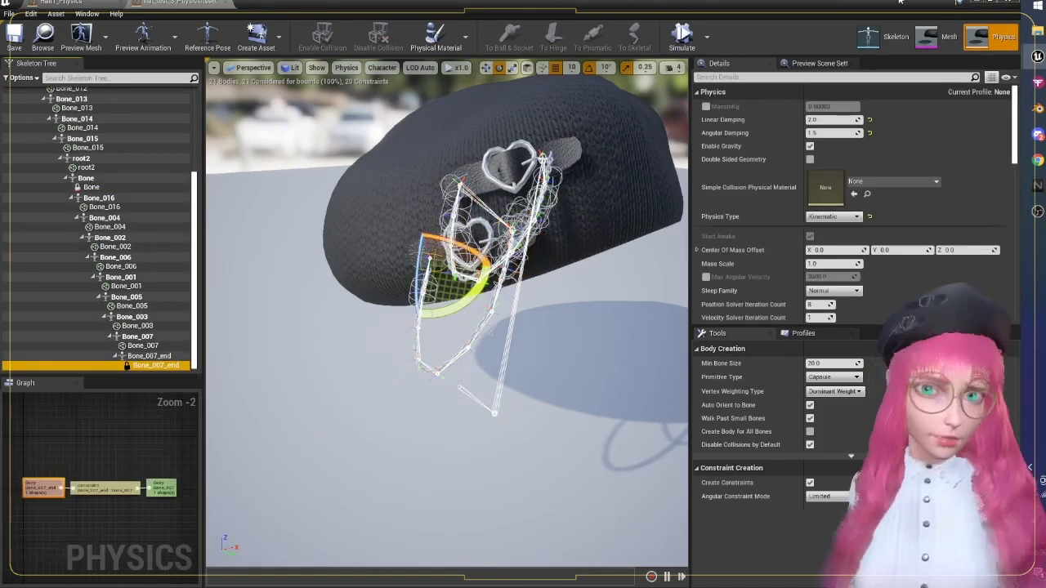
# Step: Switch to Faceware Studio and arrange its window side by side with the character's standalone preview
pyautogui.click(986, 2)
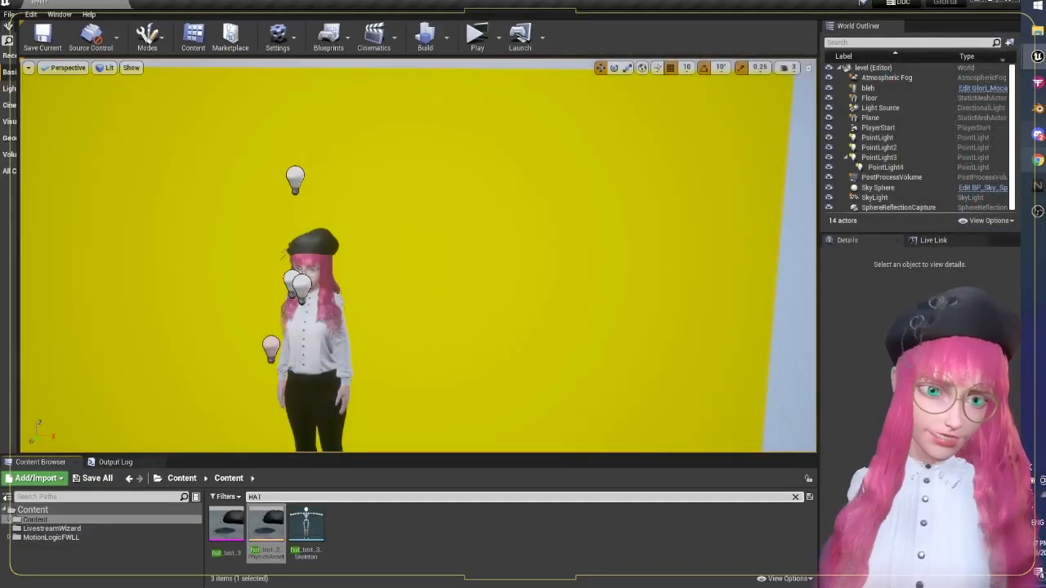
pyautogui.click(1039, 80)
pyautogui.click(474, 7)
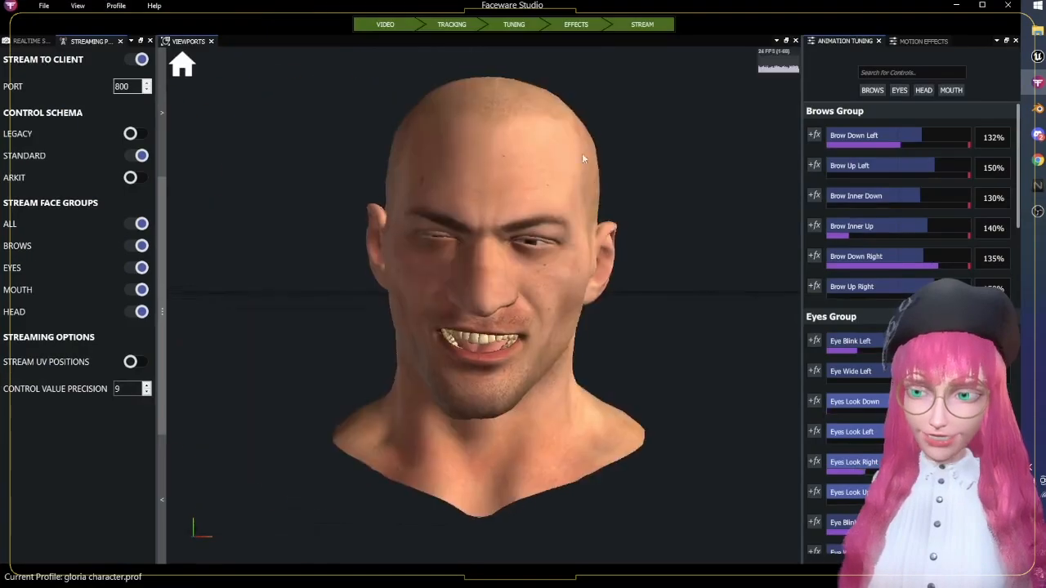
pyautogui.moveTo(1038, 57)
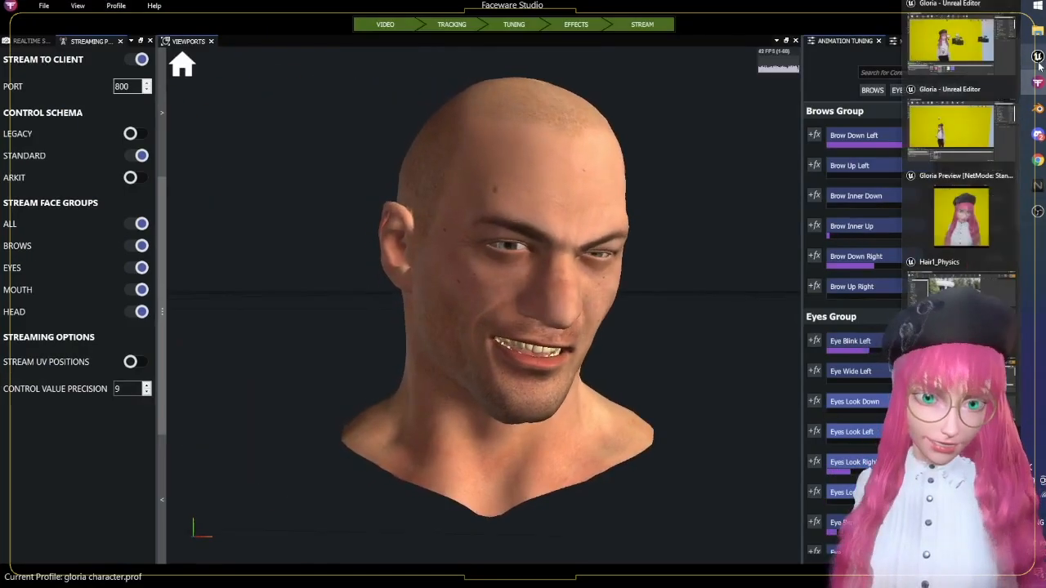
pyautogui.click(957, 216)
pyautogui.moveTo(352, 6); pyautogui.dragTo(0, 0)
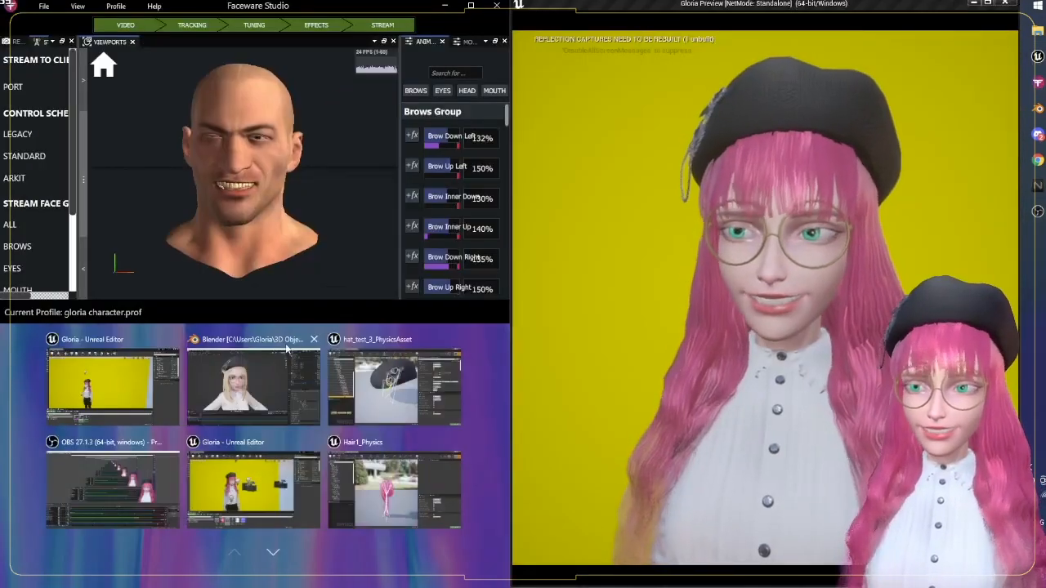
pyautogui.doubleClick(469, 325)
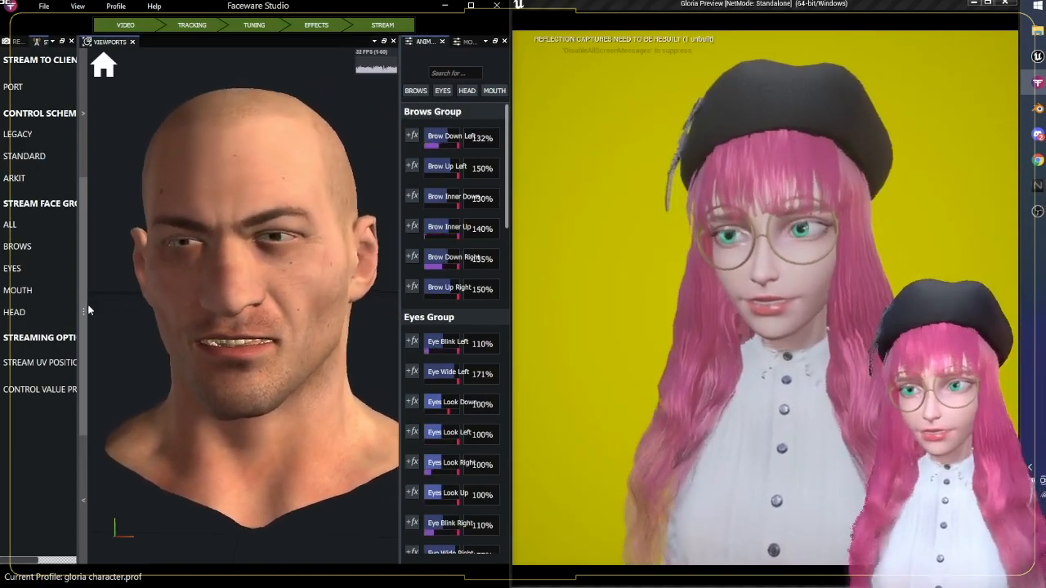
# Step: Reveal and hide the face-tracking video viewport, and filter the animation tuning controls to the Brows group
pyautogui.moveTo(85, 308); pyautogui.dragTo(333, 307)
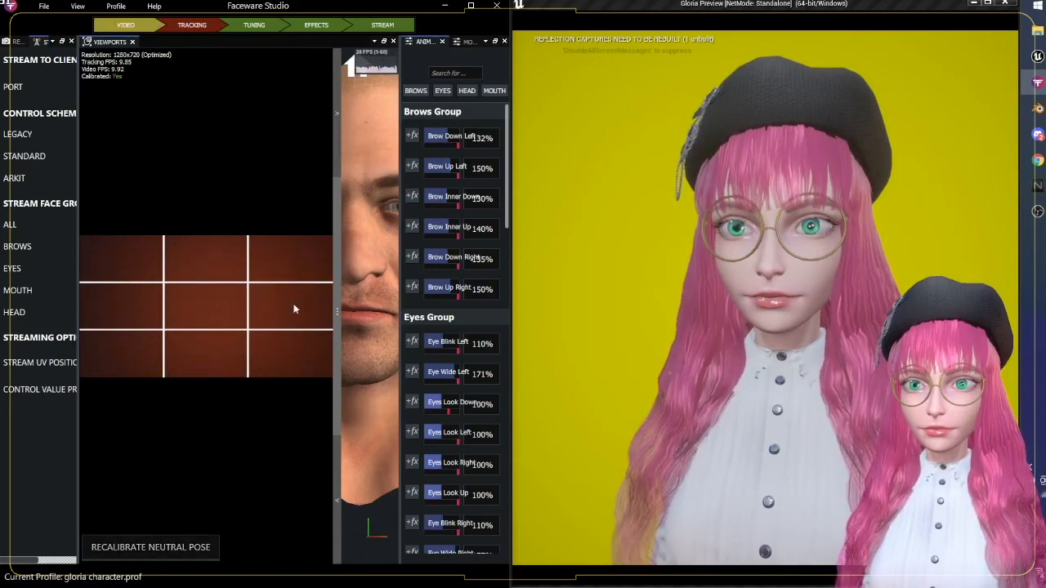
pyautogui.moveTo(339, 311); pyautogui.dragTo(85, 312)
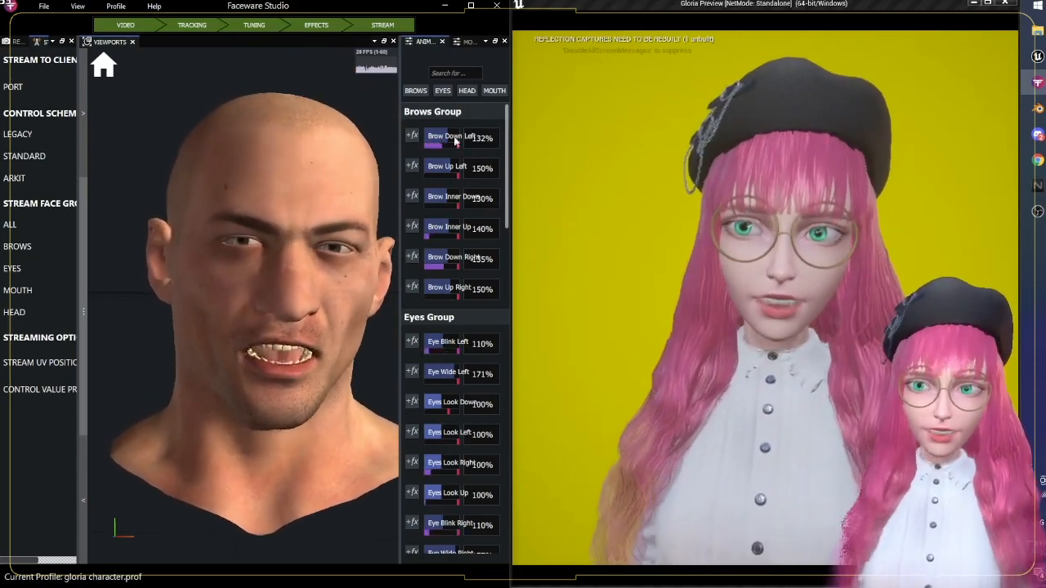
pyautogui.scroll(-1, 454, 294)
pyautogui.scroll(1, 454, 294)
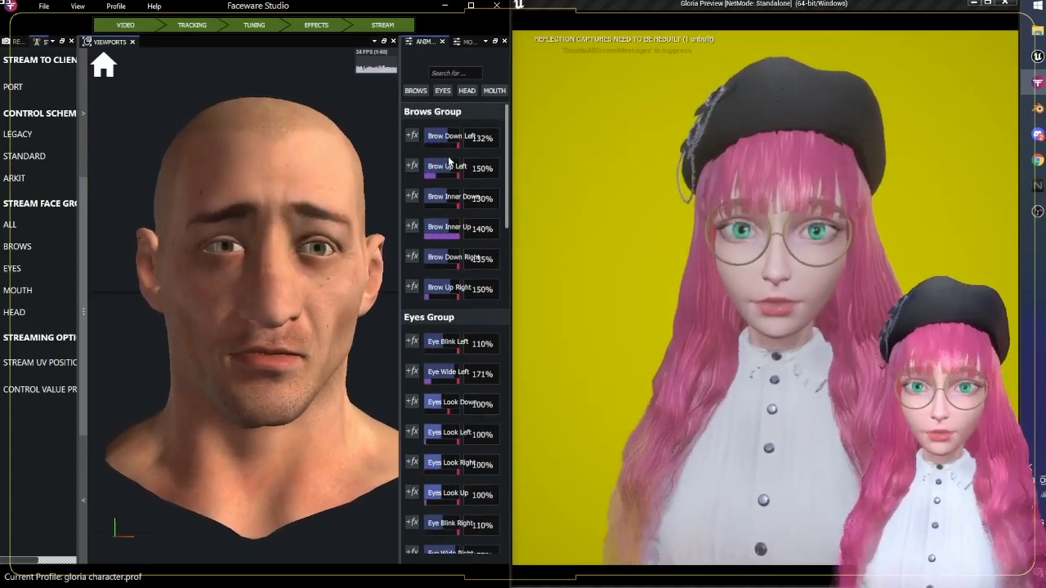
pyautogui.click(422, 92)
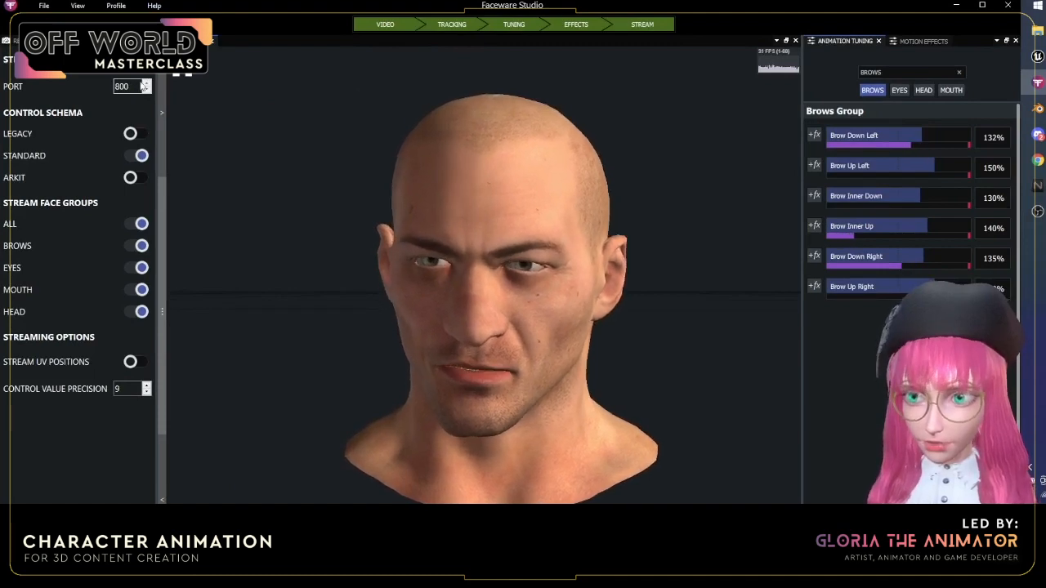
# Step: Switch to the Unreal level editor and examine the Live Link settings of the Faceware subject before returning to the object details
pyautogui.click(965, 4)
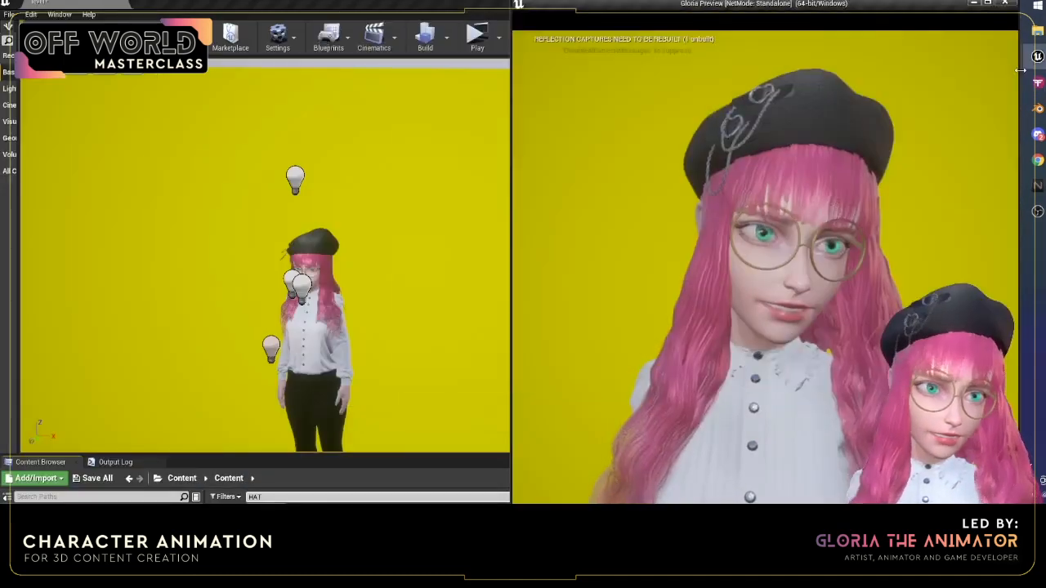
pyautogui.moveTo(891, 4); pyautogui.dragTo(374, 48)
pyautogui.click(940, 243)
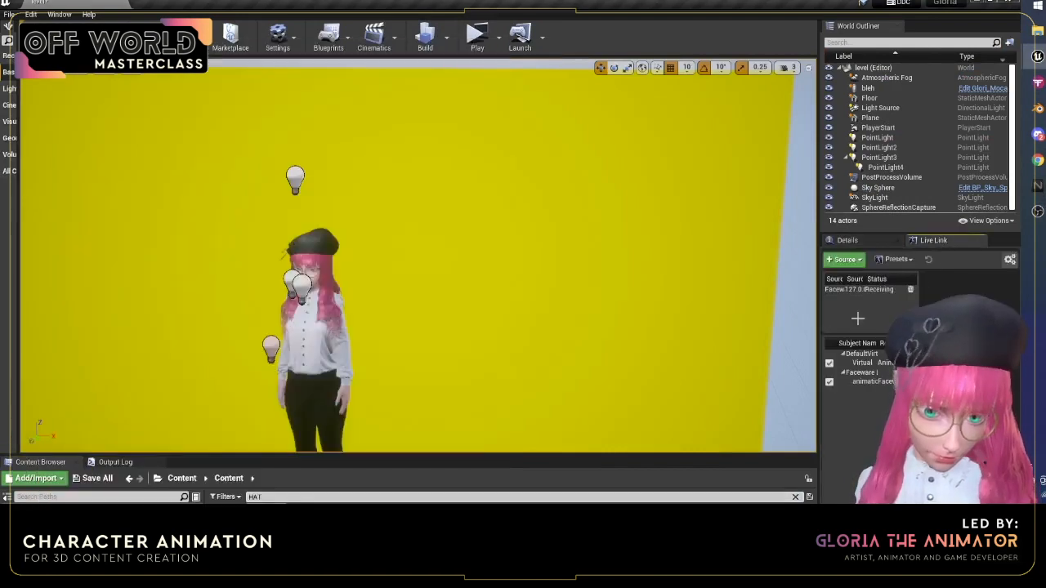
pyautogui.click(874, 381)
pyautogui.moveTo(922, 313); pyautogui.dragTo(865, 313)
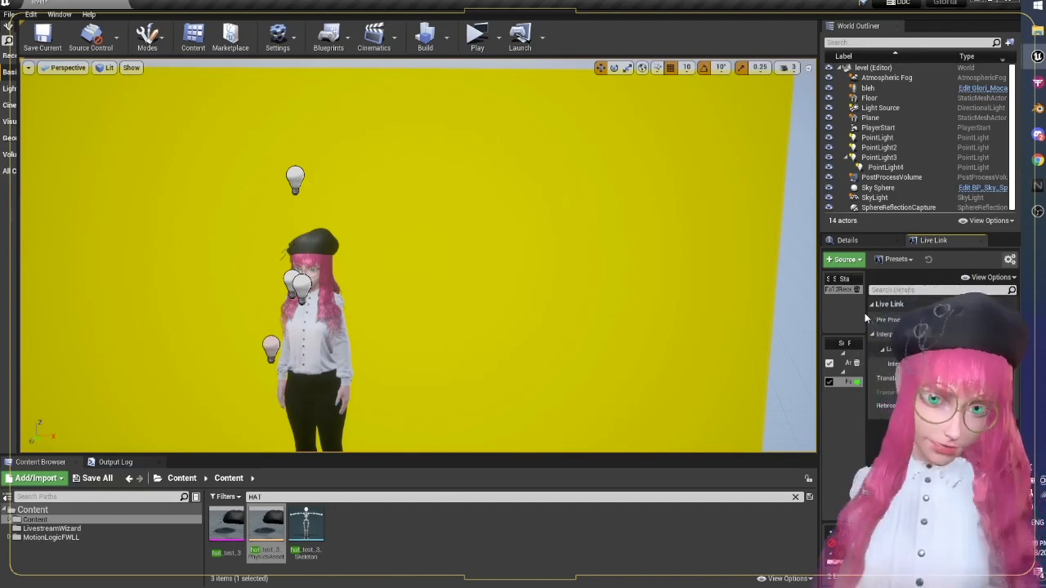
pyautogui.click(858, 242)
# Step: Examine the character in the level from several angles, from the full figure to a close-up of the eyes, glasses and beret
pyautogui.moveTo(744, 257); pyautogui.dragTo(680, 292, button='right')
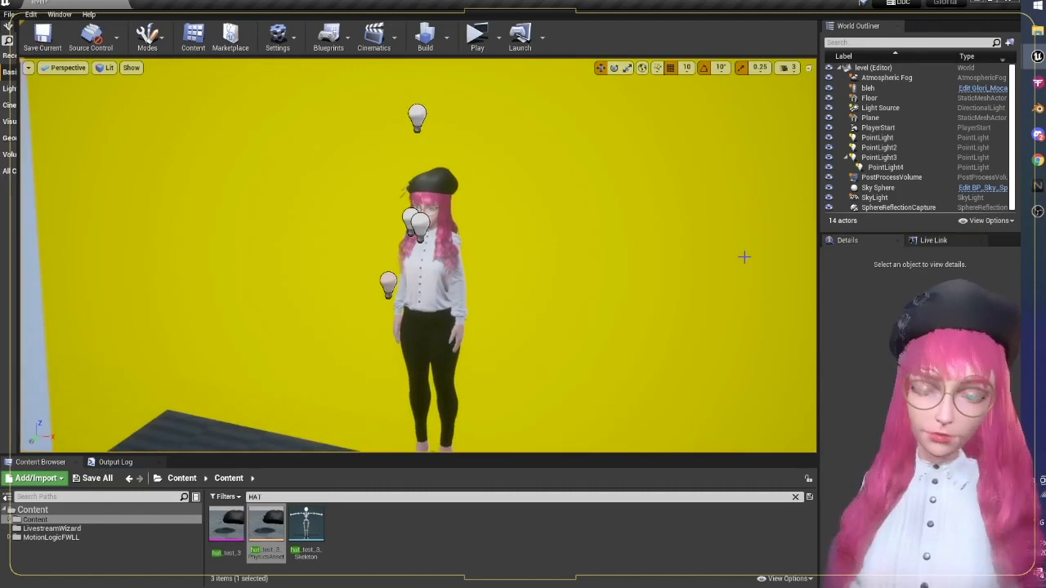
pyautogui.scroll(4, 745, 257)
pyautogui.moveTo(745, 256); pyautogui.dragTo(721, 237, button='right')
pyautogui.scroll(8, 747, 250)
pyautogui.moveTo(558, 268); pyautogui.dragTo(496, 257, button='right')
pyautogui.press('s')
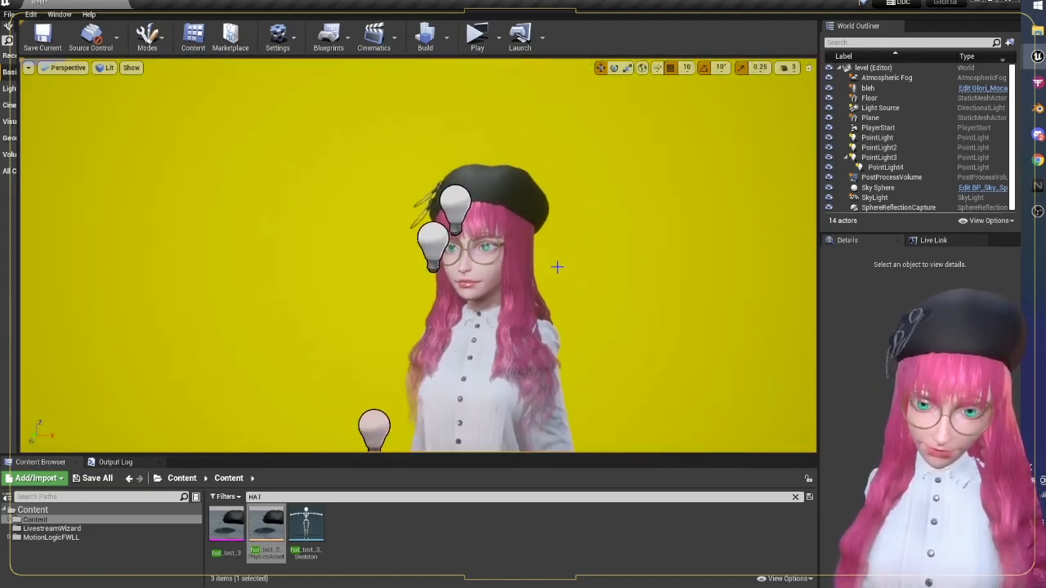
pyautogui.scroll(8, 557, 268)
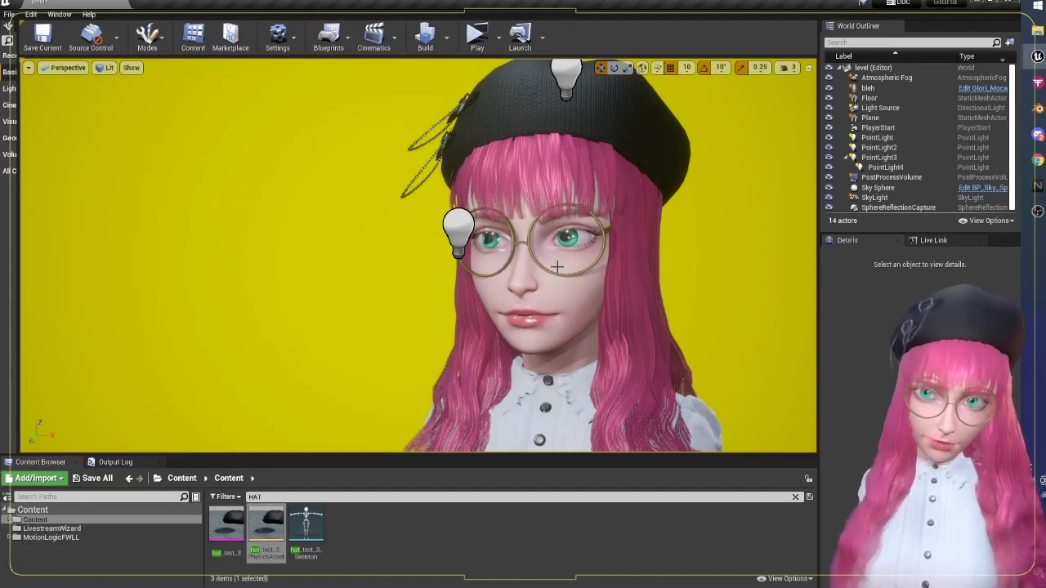
pyautogui.moveTo(558, 267); pyautogui.dragTo(601, 286, button='right')
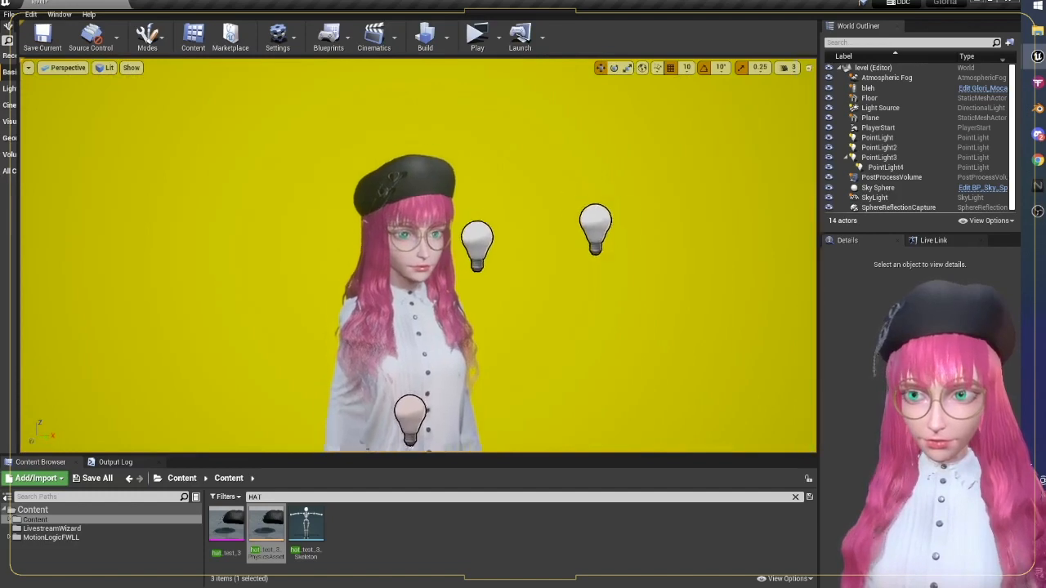
pyautogui.moveTo(523, 269); pyautogui.dragTo(466, 304, button='right')
pyautogui.press('w')
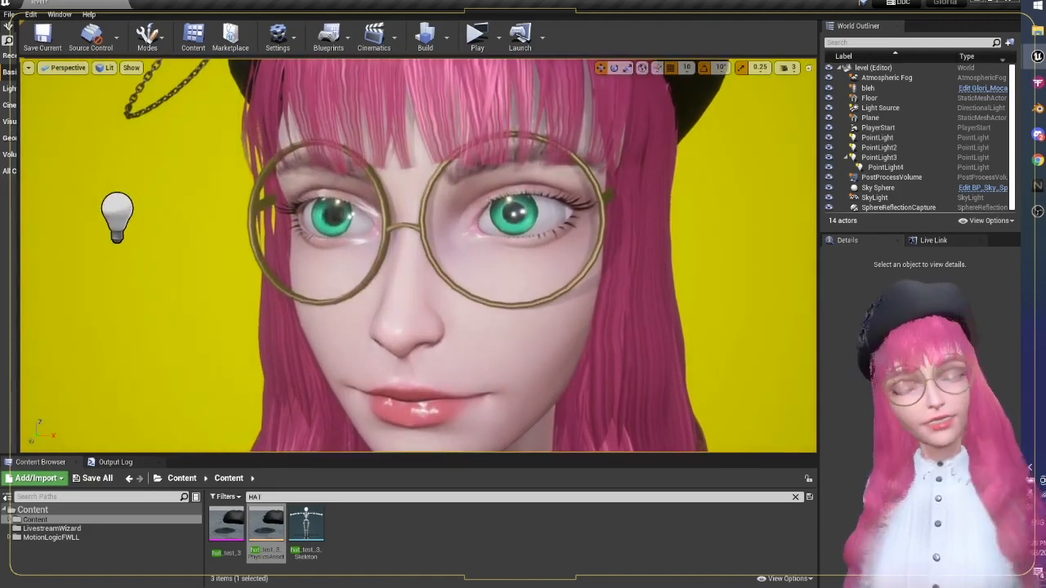
pyautogui.press('s')
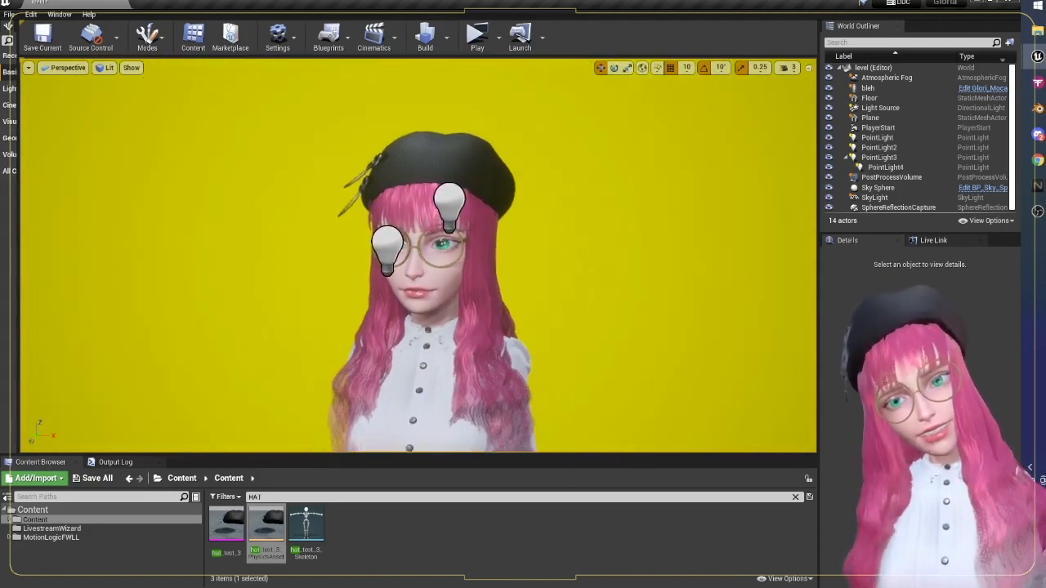
pyautogui.scroll(3, 555, 268)
pyautogui.scroll(-5, 556, 268)
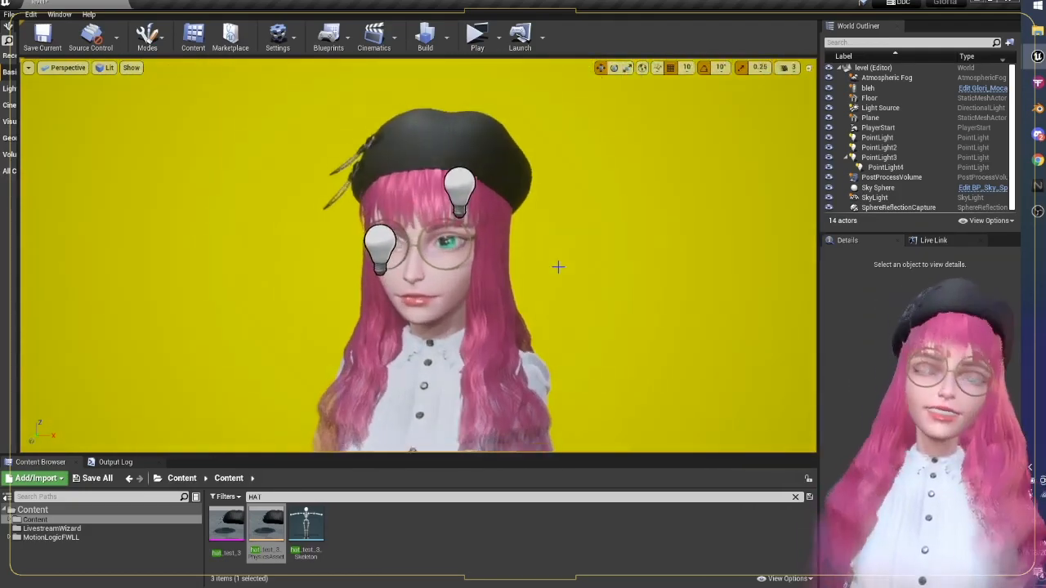
pyautogui.scroll(2, 558, 267)
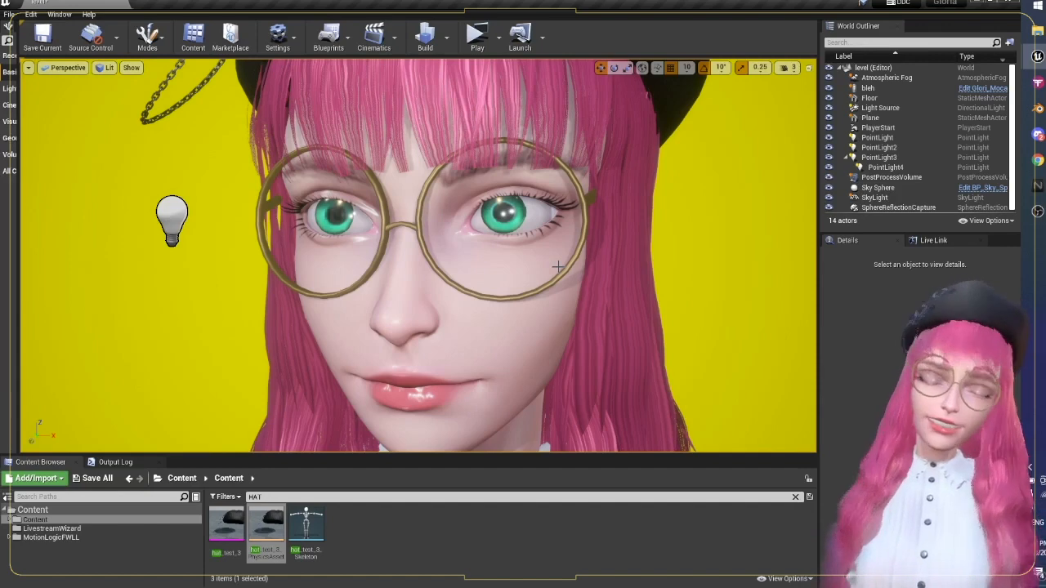
pyautogui.press('s')
pyautogui.moveTo(558, 267)
pyautogui.mouseDown(button='right')
pyautogui.moveTo(568, 238)
pyautogui.moveTo(590, 239)
pyautogui.moveTo(572, 259)
pyautogui.moveTo(618, 286)
pyautogui.moveTo(615, 255)
pyautogui.moveTo(488, 250)
pyautogui.moveTo(515, 252)
pyautogui.moveTo(546, 225)
pyautogui.moveTo(523, 231)
pyautogui.moveTo(541, 257)
pyautogui.mouseUp(button='right')
pyautogui.press('s')
pyautogui.press('w')
pyautogui.press('d')
pyautogui.press('w')
pyautogui.press('d')
pyautogui.press('s')
pyautogui.press('a')
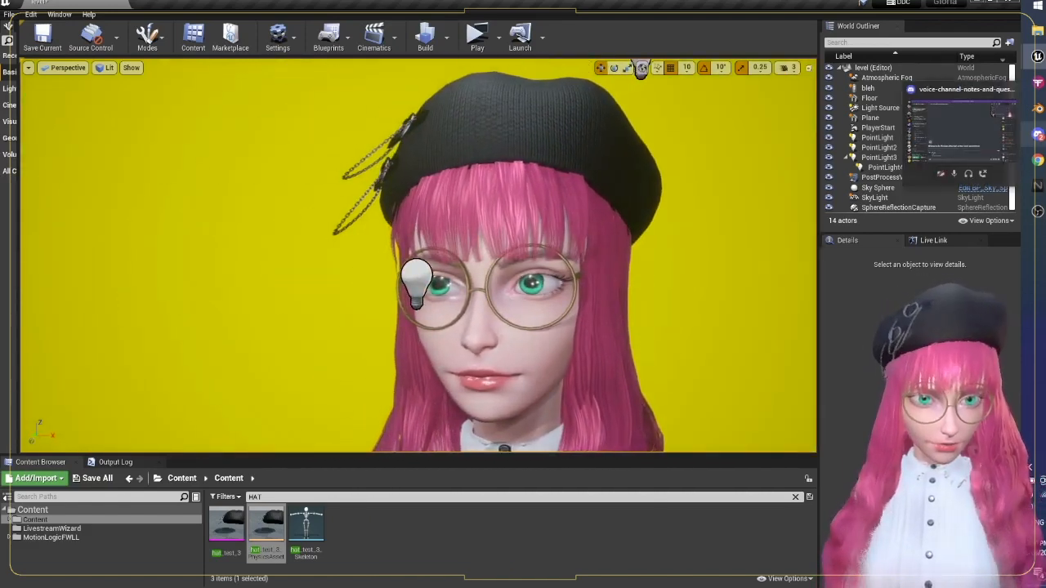
# Step: Switch to Discord's voice-channel-notes-and-questions channel to check the messages there
pyautogui.hotkey('alt', 'Tab')
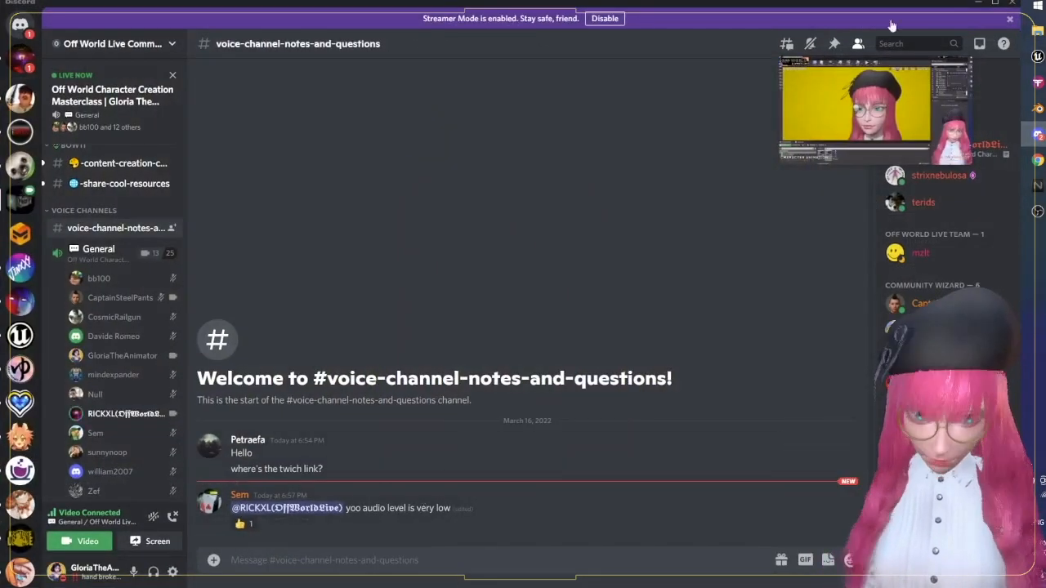
# Step: Return to the Unreal level editor to view the character up close, checking the Discord channel messages once more in between
pyautogui.click(983, 3)
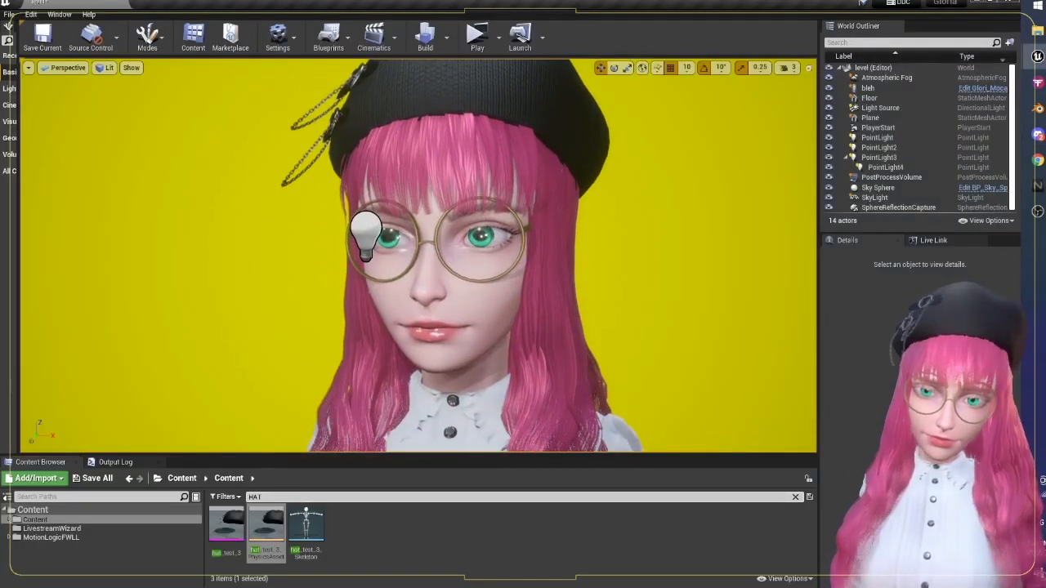
pyautogui.scroll(-6, 666, 271)
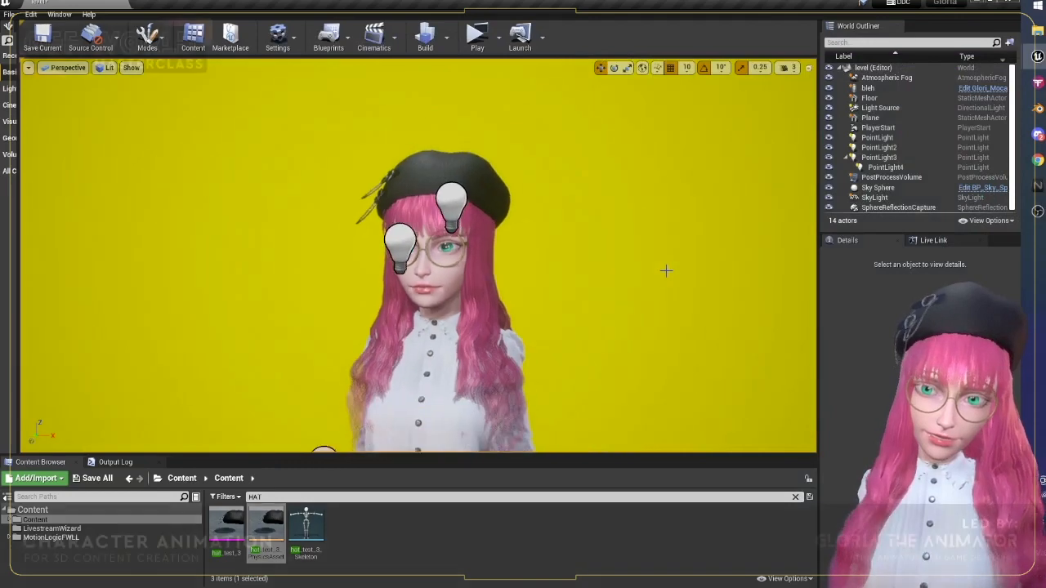
pyautogui.click(1038, 135)
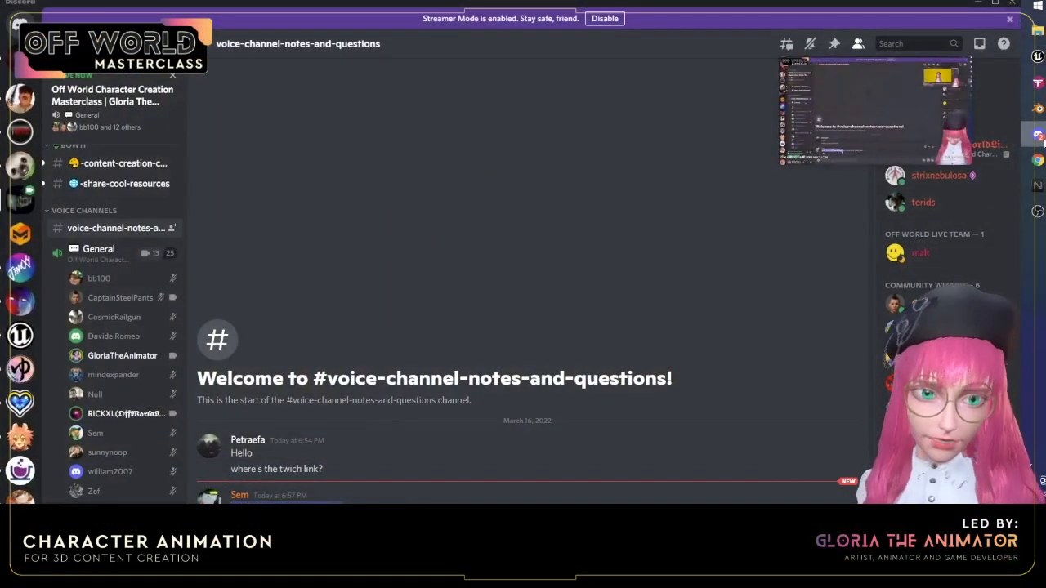
pyautogui.click(1043, 141)
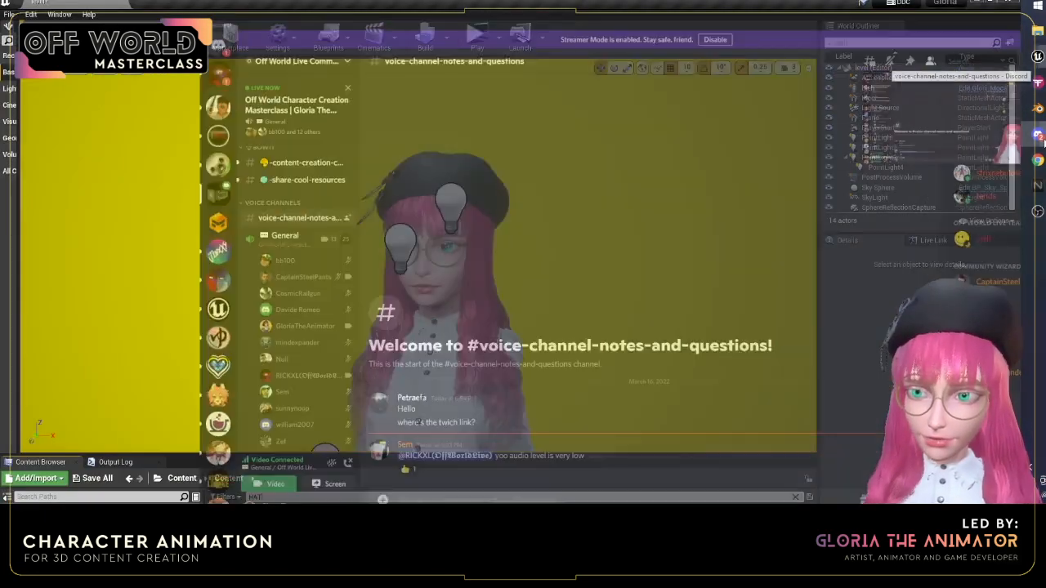
pyautogui.moveTo(419, 255); pyautogui.dragTo(278, 262, button='right')
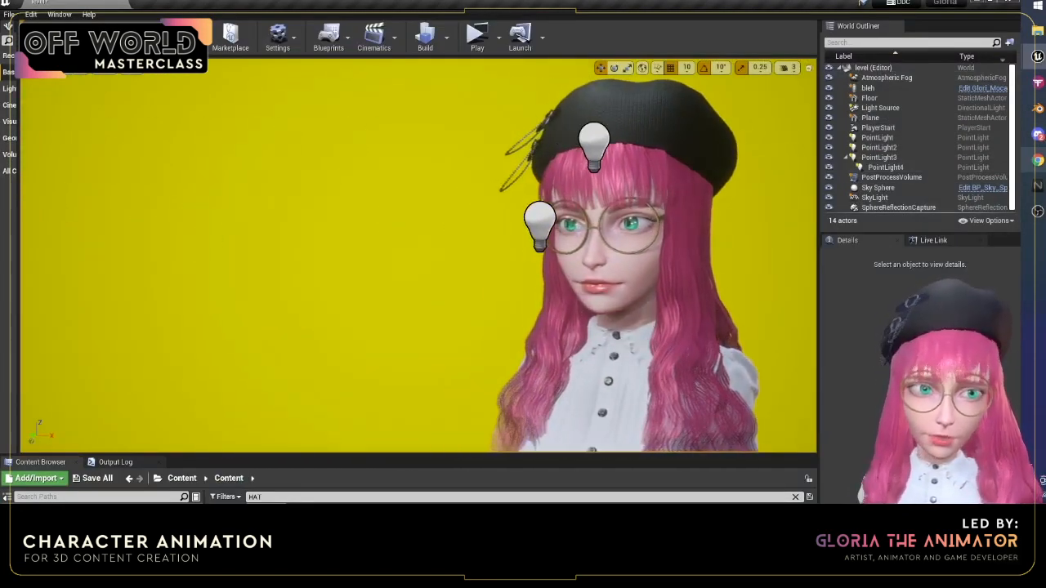
# Step: Play the level in a standalone preview window and enlarge that window beside the level viewport
pyautogui.moveTo(809, 5); pyautogui.dragTo(814, 33)
pyautogui.click(409, 35)
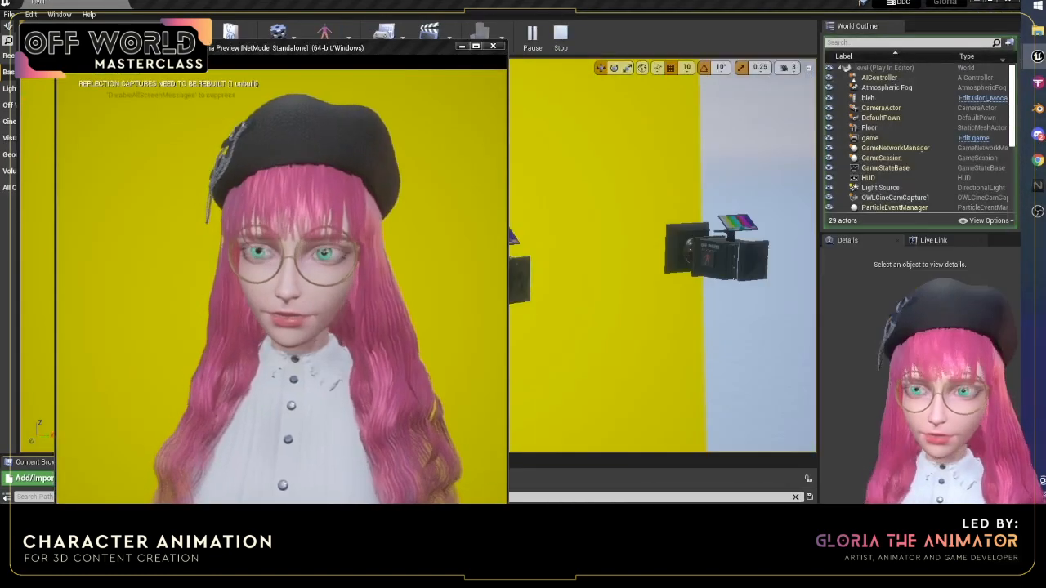
pyautogui.moveTo(409, 48); pyautogui.dragTo(1018, 3)
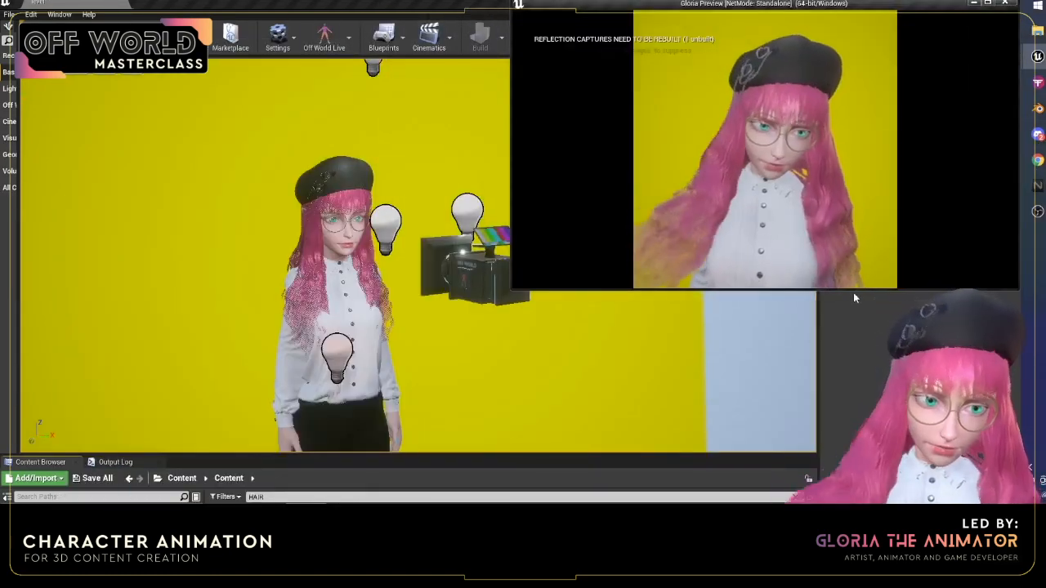
pyautogui.moveTo(850, 291); pyautogui.dragTo(850, 504)
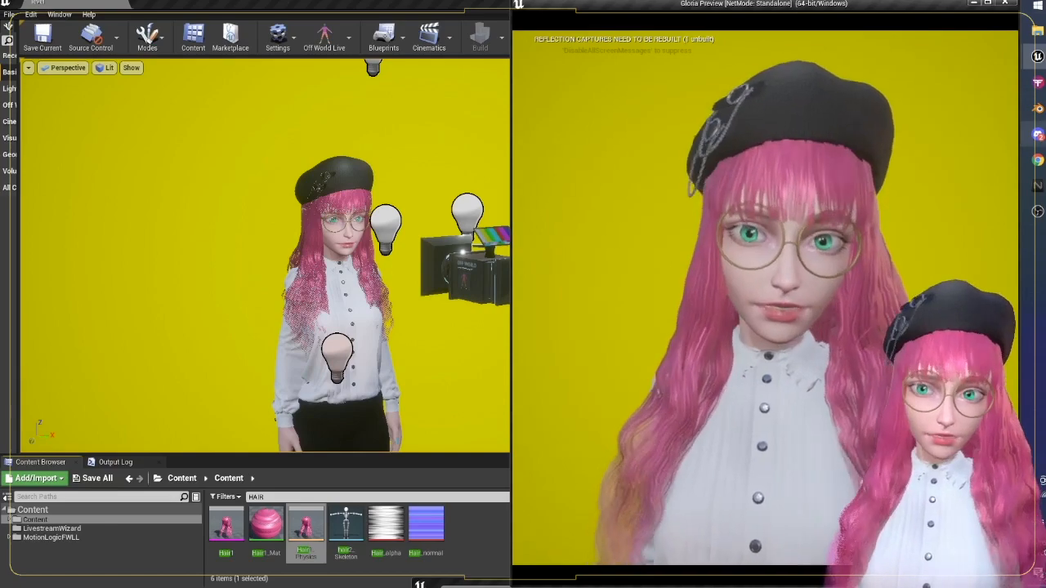
# Step: Switch to Twitch in the browser and open the account's own channel page
pyautogui.click(1036, 162)
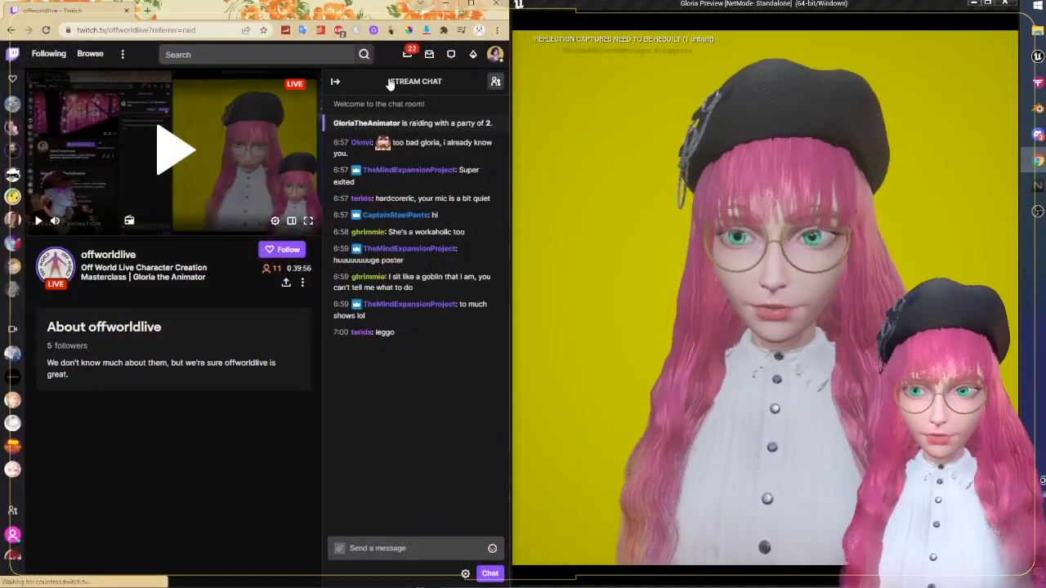
pyautogui.click(495, 54)
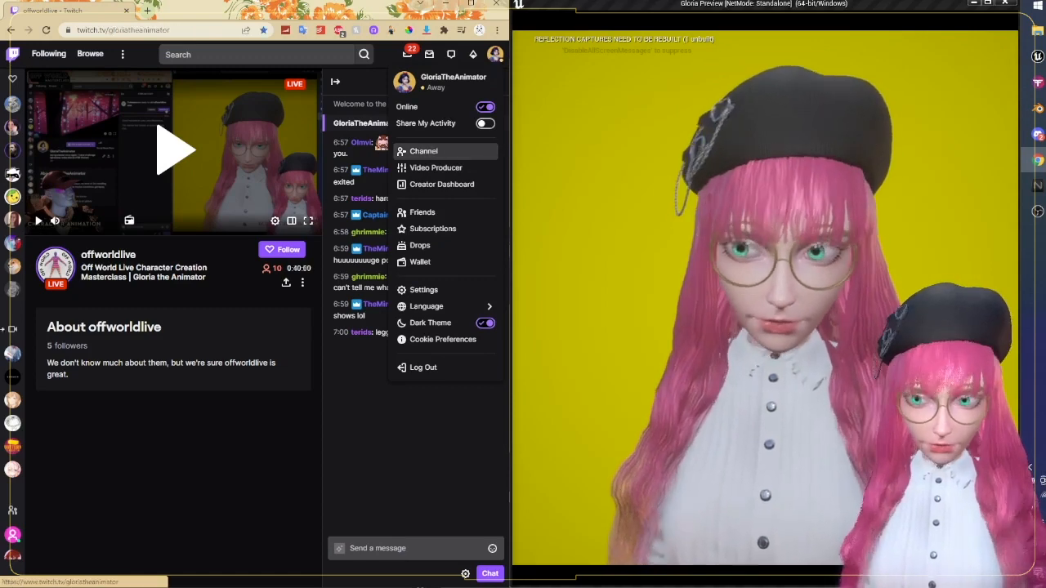
pyautogui.click(423, 151)
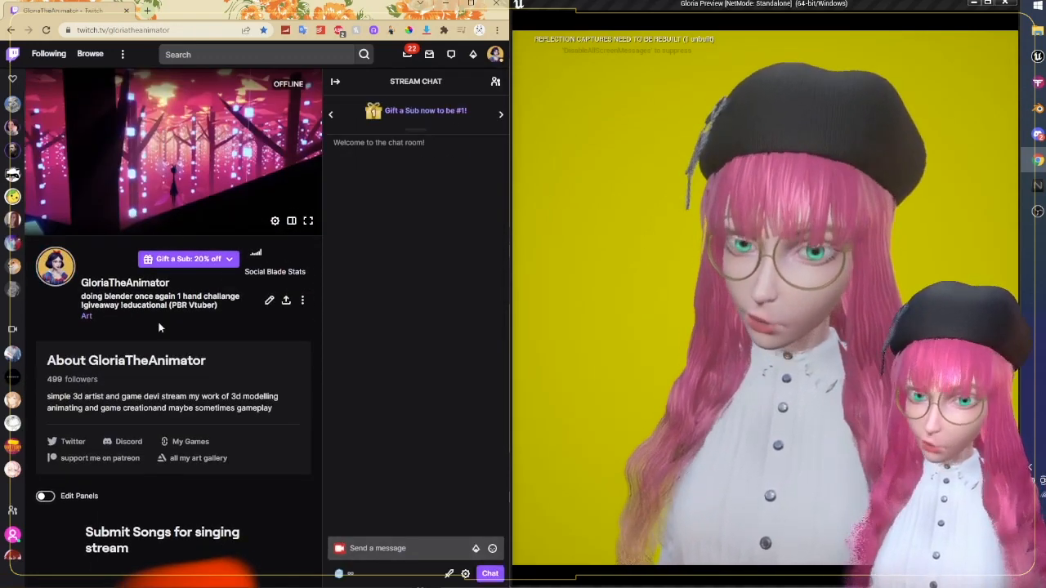
# Step: Redeem the Change Shirt channel reward with the message 1 to put the character in the jacket
pyautogui.click(340, 574)
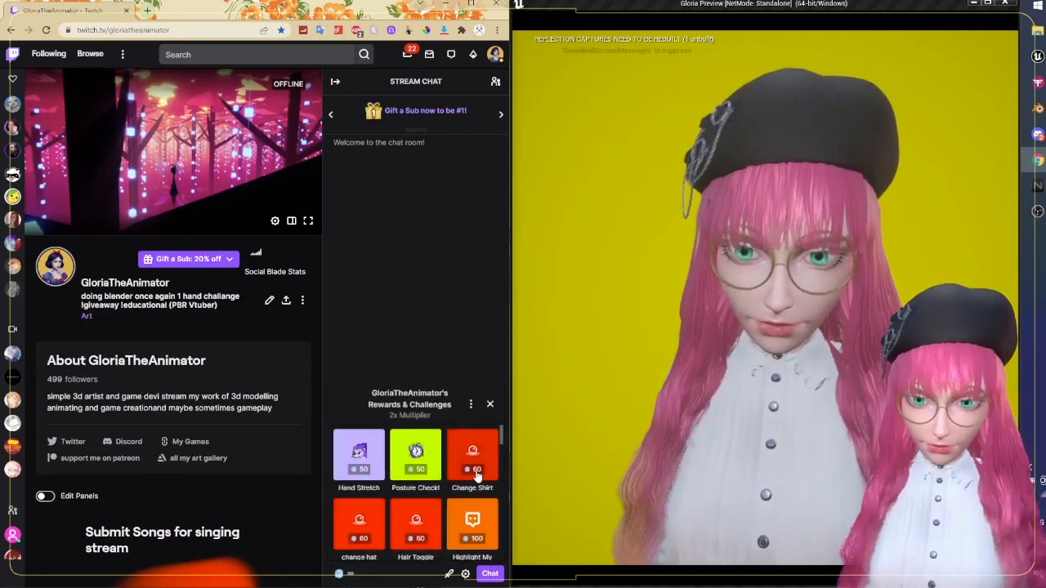
pyautogui.click(476, 464)
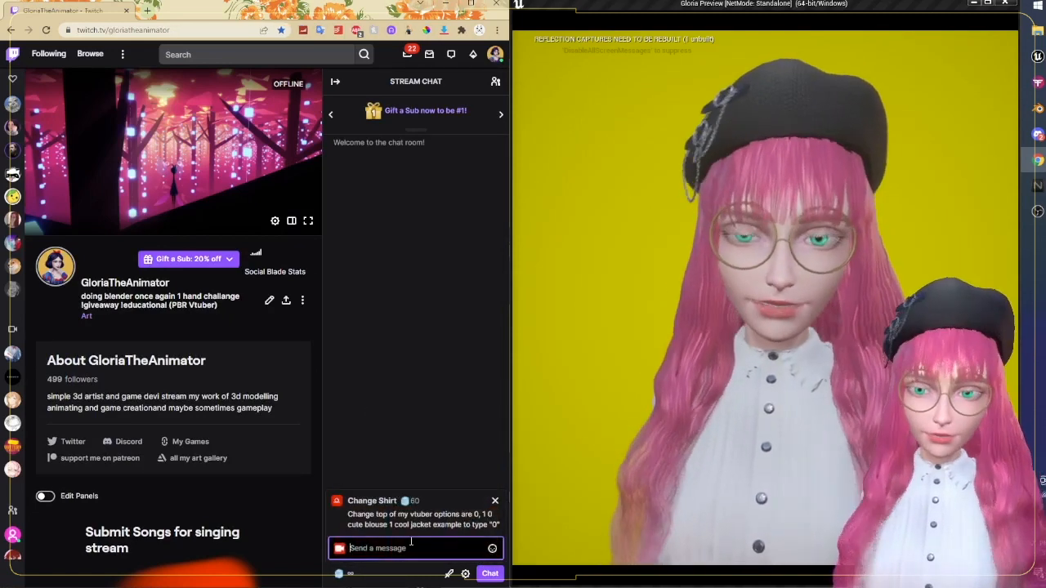
pyautogui.write('1')
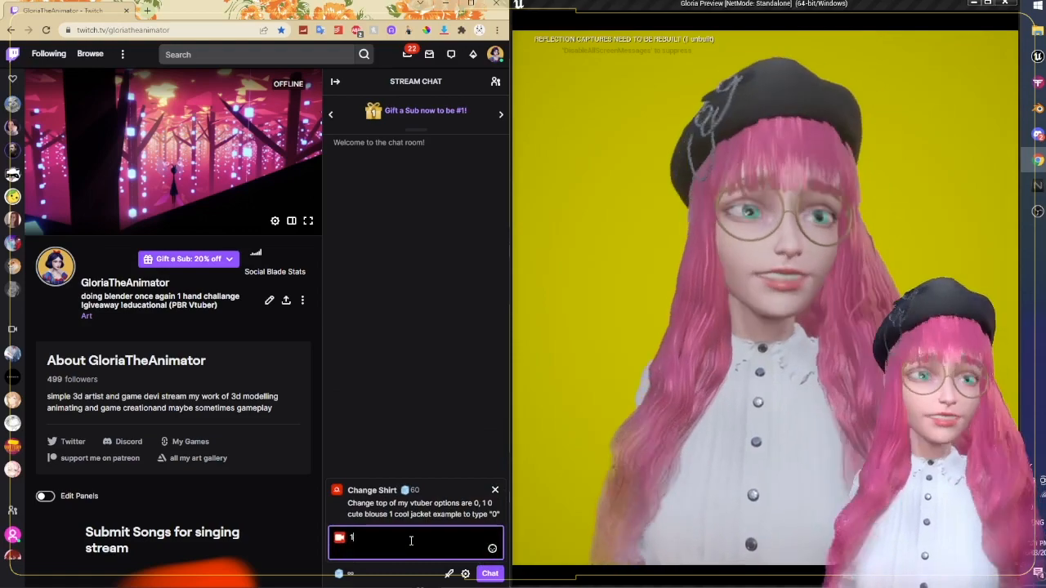
pyautogui.press('Return')
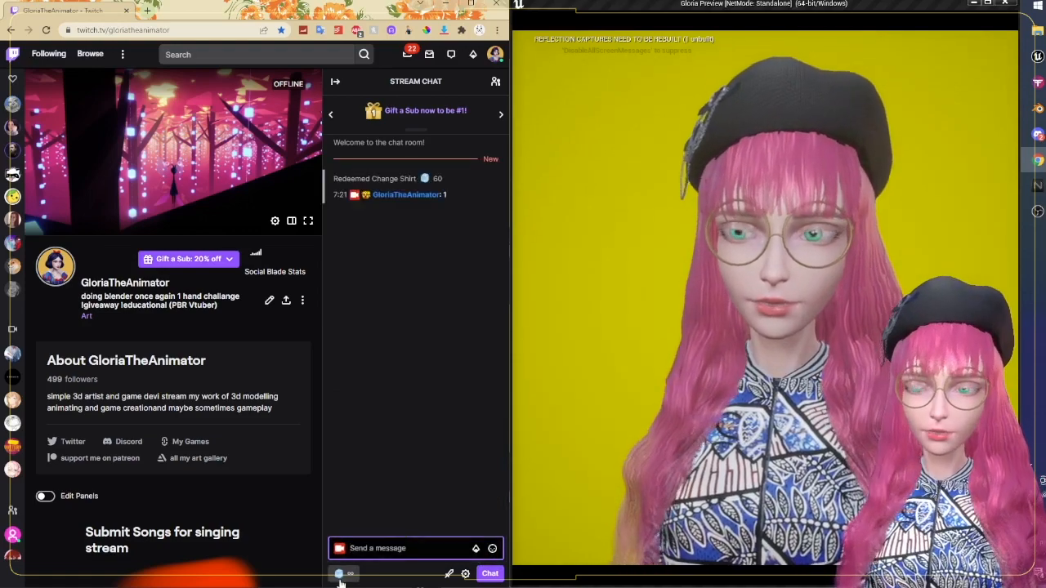
# Step: Redeem the Change Shirt reward with the message 0 to put the character back in the blouse
pyautogui.click(339, 574)
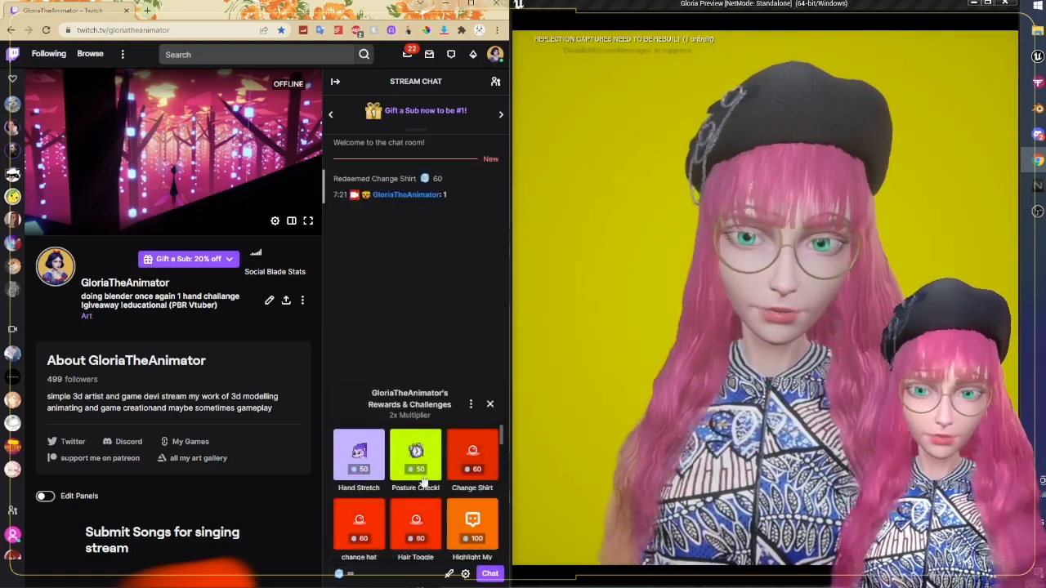
pyautogui.click(451, 465)
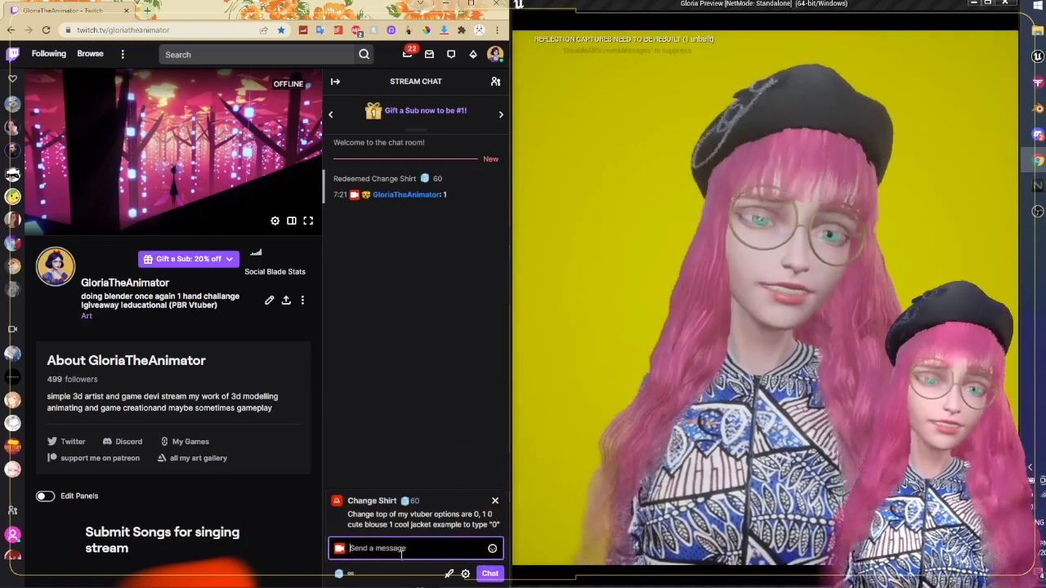
pyautogui.write('0')
pyautogui.press('Return')
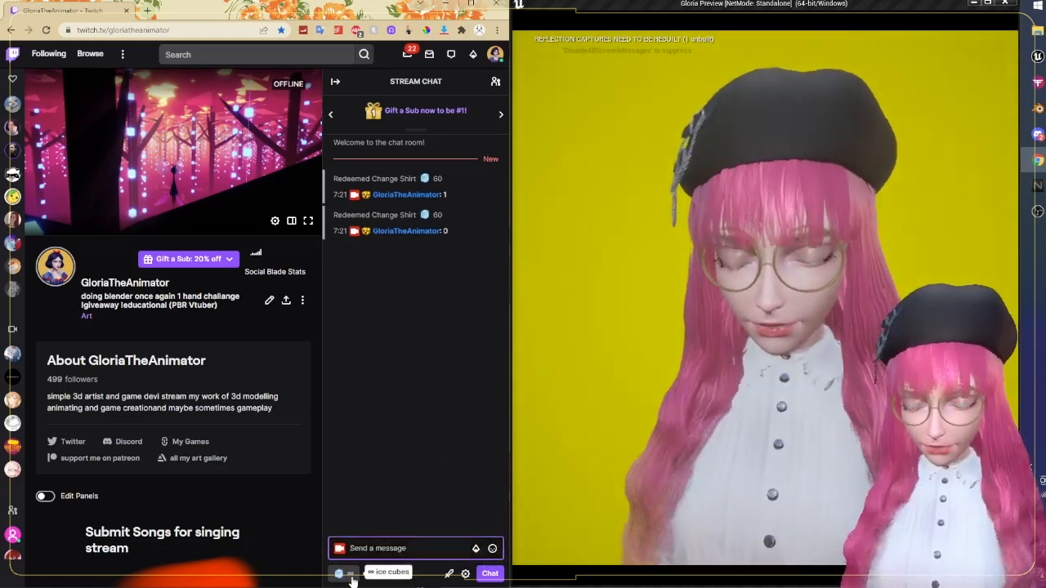
# Step: Redeem the change hat reward with the message 0 to take off the character's beret
pyautogui.click(339, 574)
pyautogui.click(364, 527)
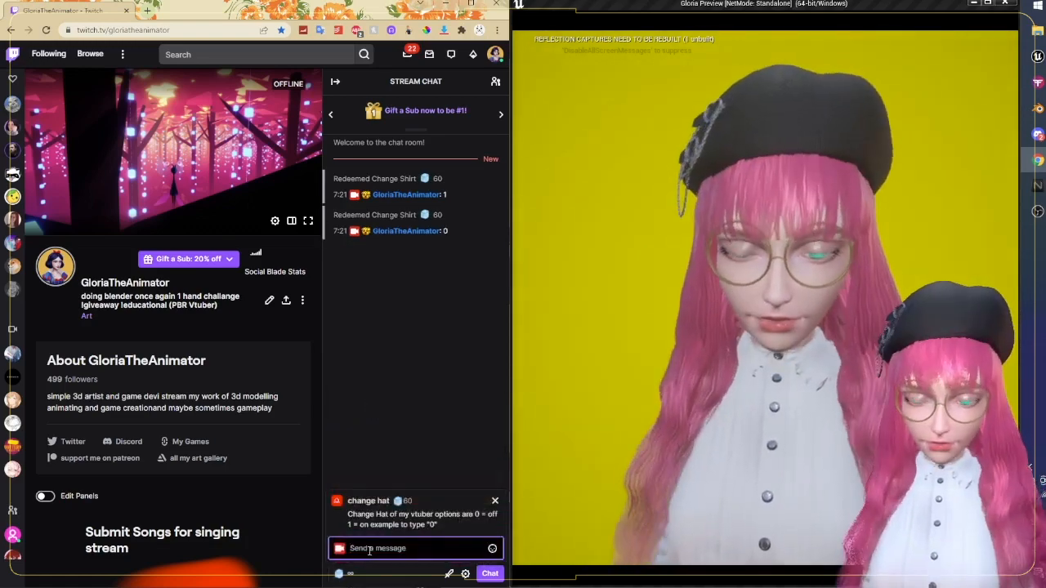
pyautogui.write('0')
pyautogui.press('Return')
# Step: Redeem the Hair Toggle reward with the message 0 to switch off the character's hair
pyautogui.click(342, 574)
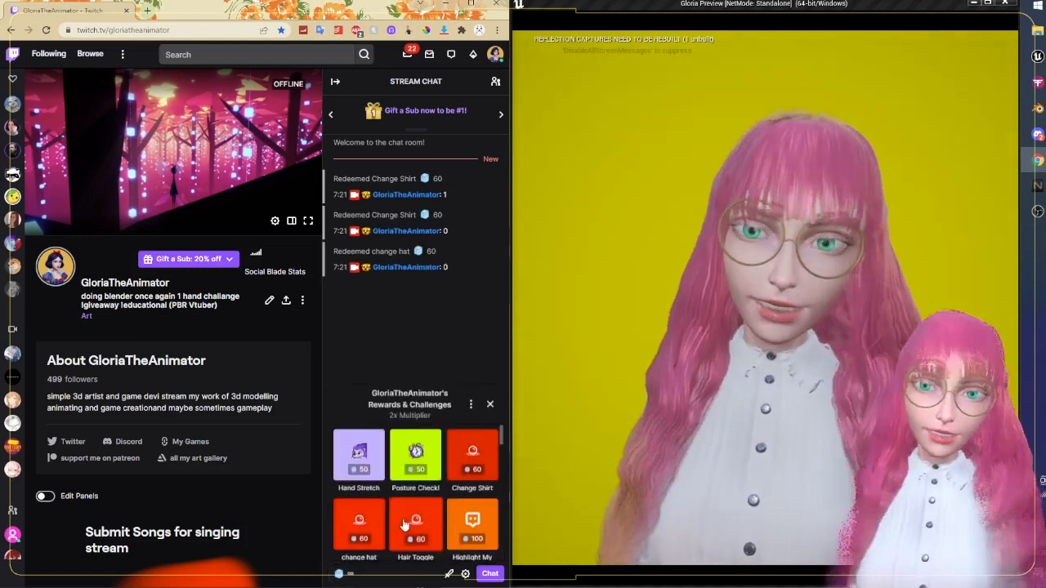
pyautogui.click(405, 549)
pyautogui.write('0')
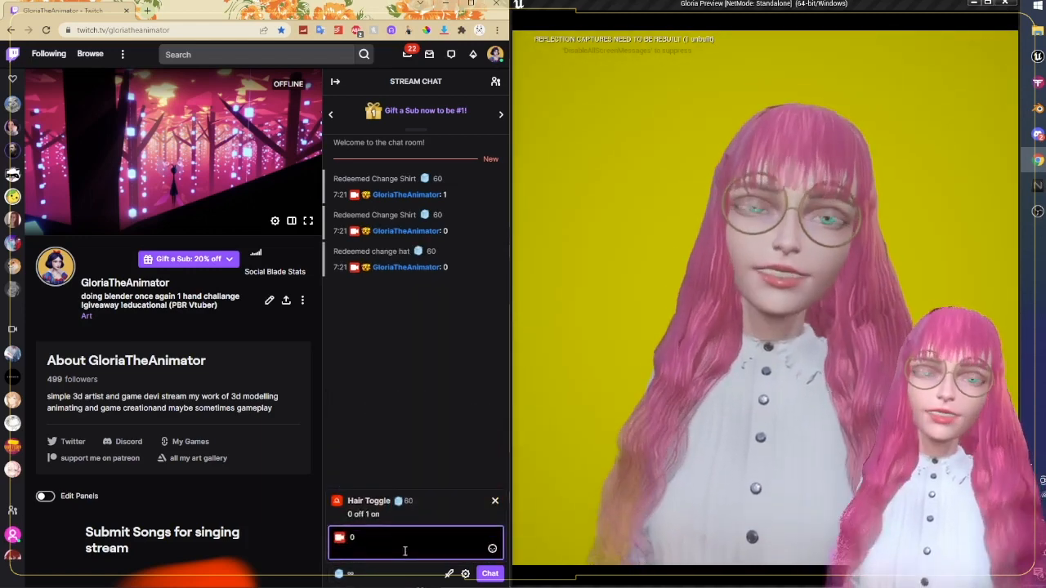
pyautogui.press('Return')
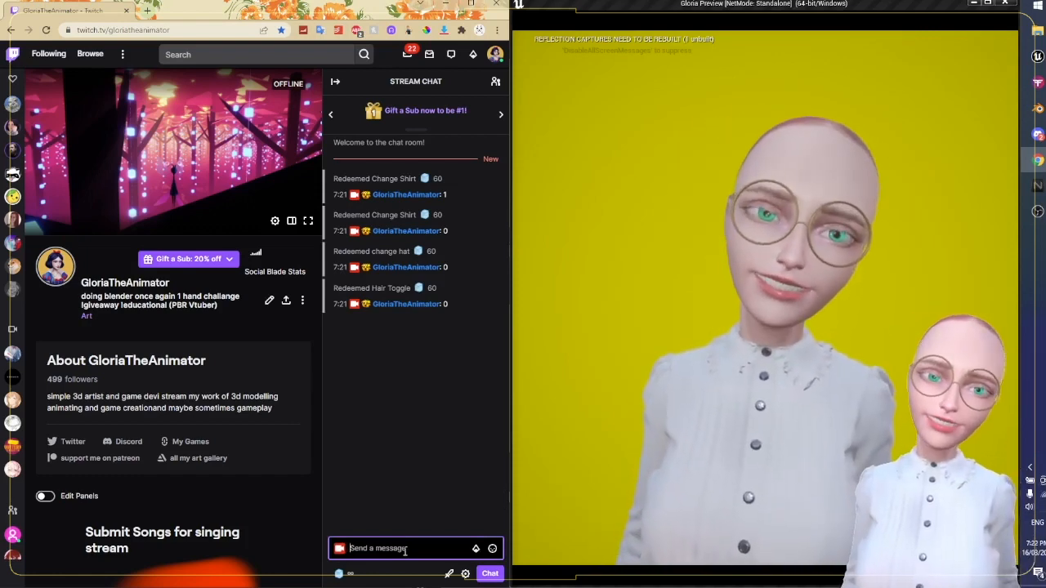
# Step: Redeem the Hair Toggle reward with the message 1 to switch the character's hair back on
pyautogui.click(342, 574)
pyautogui.click(415, 523)
pyautogui.write('1')
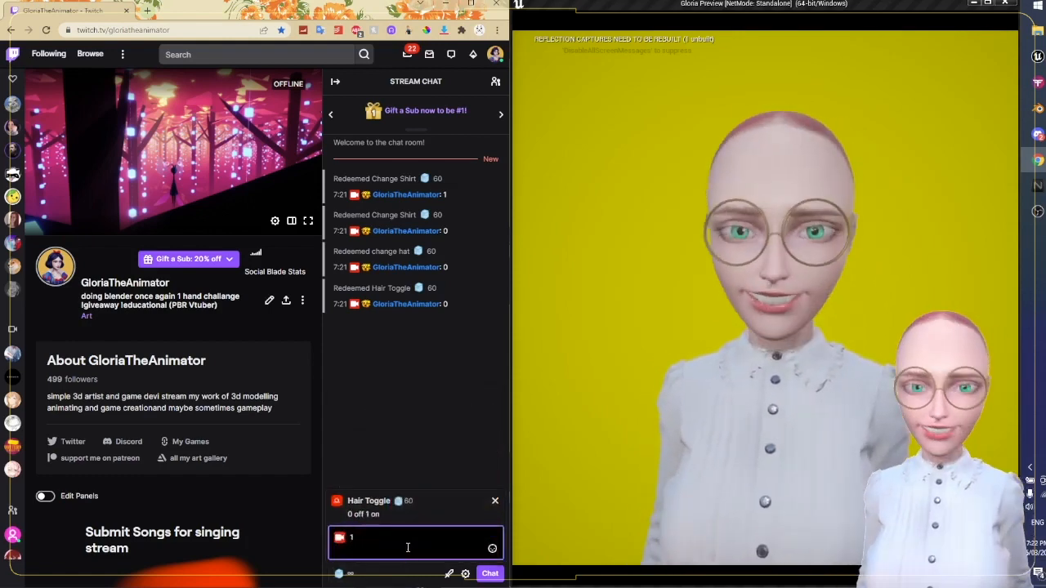
pyautogui.press('Return')
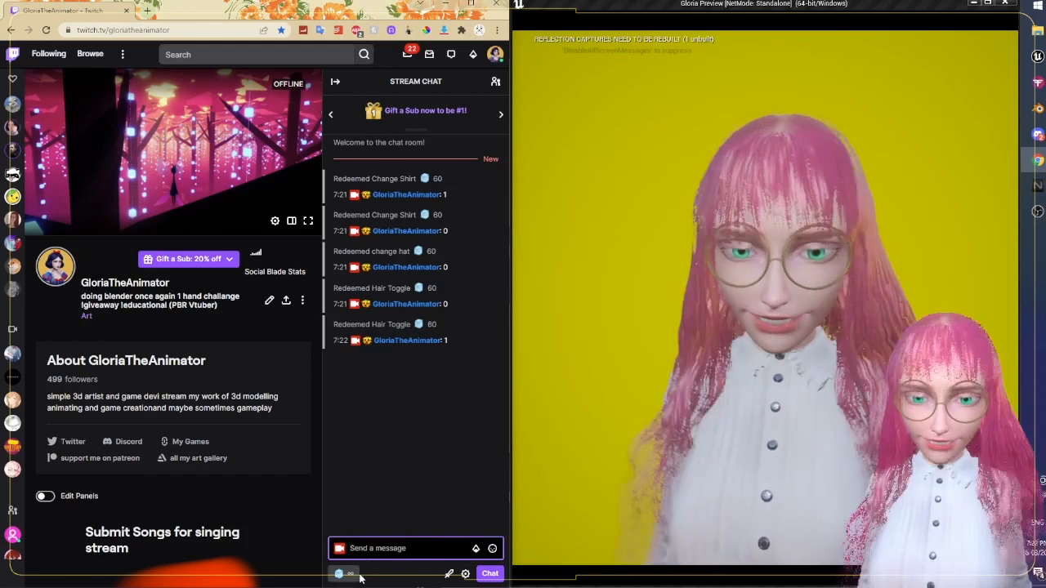
# Step: Redeem the Change Shirt reward again with the message 1 to dress the hatless character in the jacket
pyautogui.click(342, 575)
pyautogui.click(466, 459)
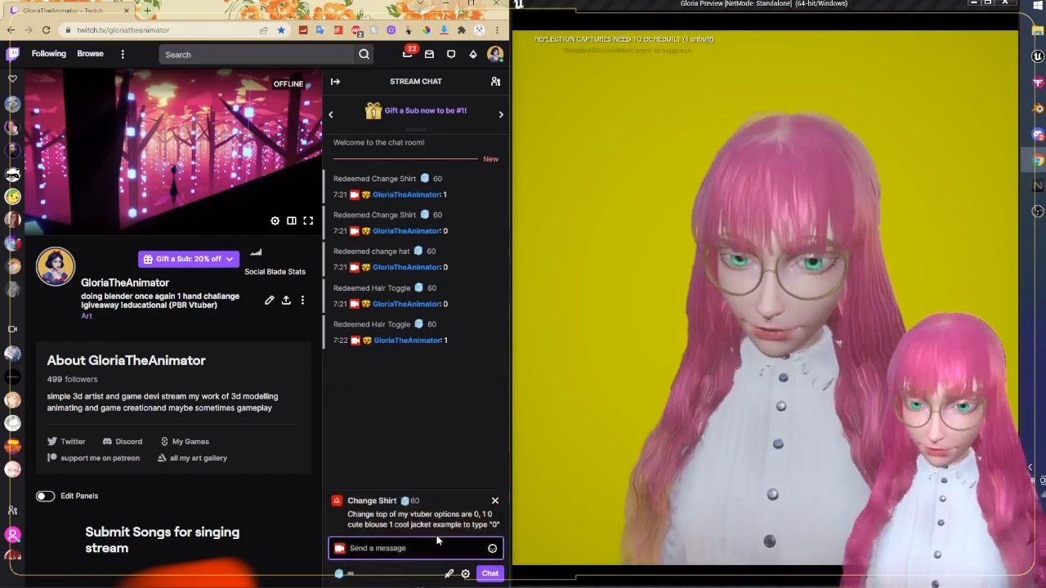
pyautogui.click(436, 544)
pyautogui.write('0')
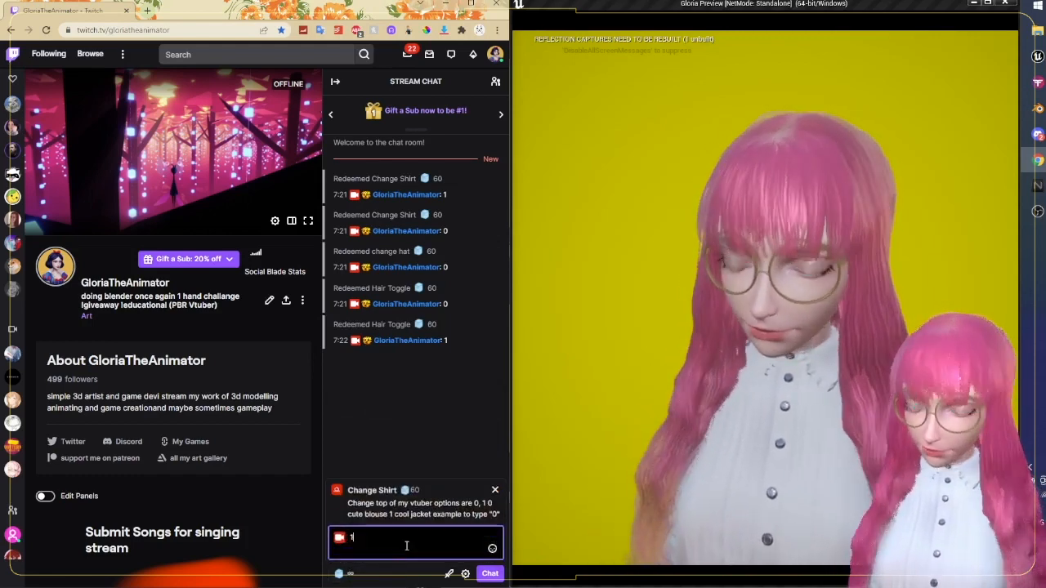
pyautogui.press('Return')
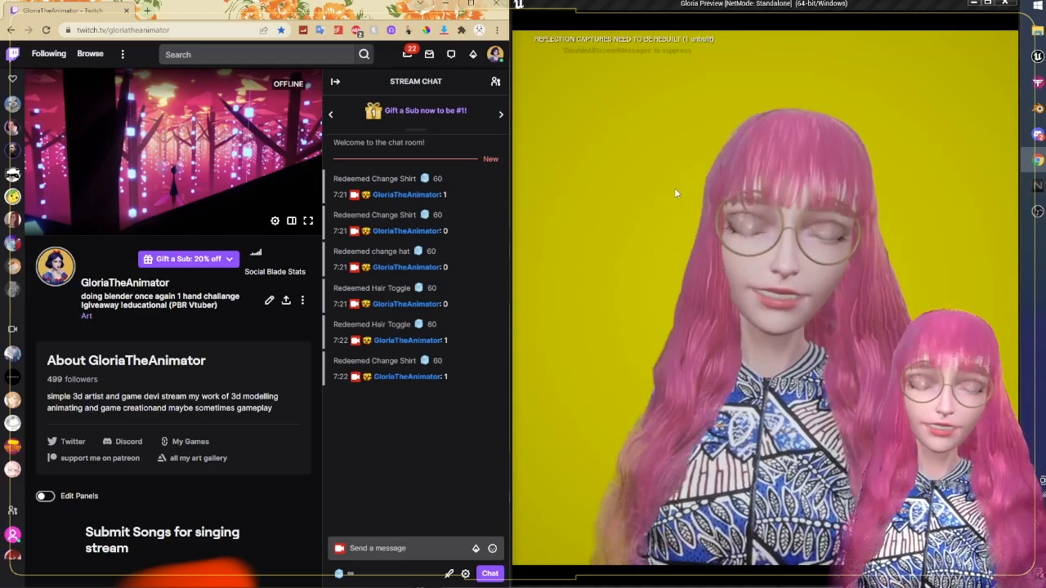
# Step: Put the browser away and move the standalone preview window over to the other half of the screen
pyautogui.click(446, 5)
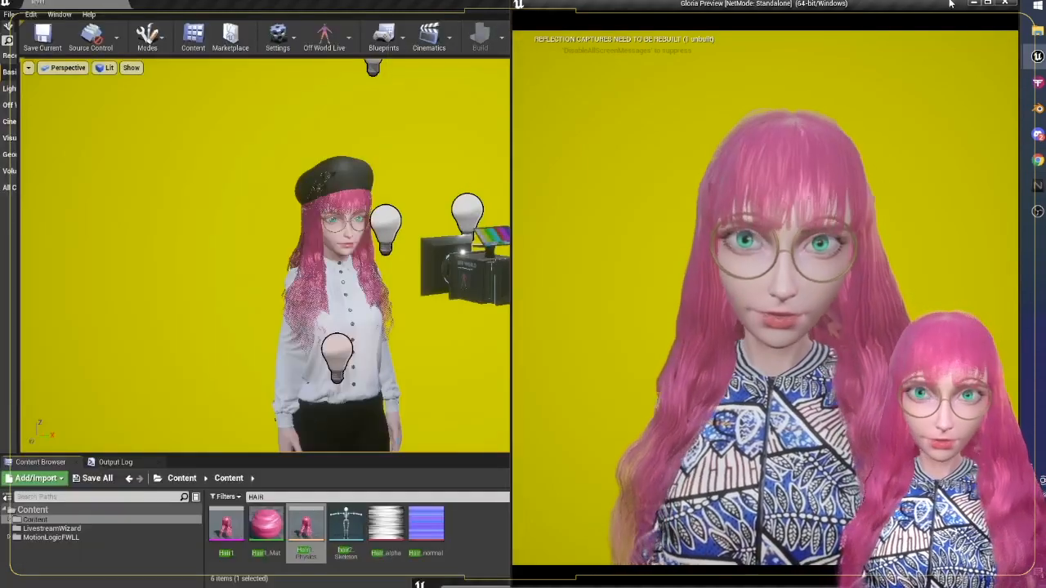
pyautogui.moveTo(937, 7); pyautogui.dragTo(487, 6)
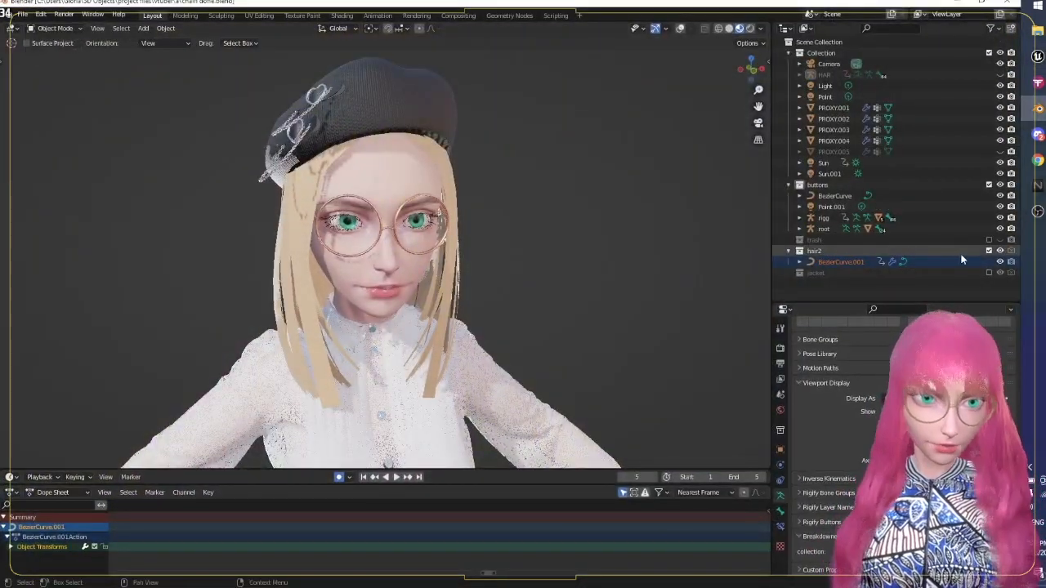
# Step: In Blender, exclude the hair2 collection, reveal all hidden objects and show the viewport overlays
pyautogui.click(989, 250)
pyautogui.hotkey('alt', 'h')
pyautogui.moveTo(532, 245); pyautogui.dragTo(704, 224, button='middle')
pyautogui.click(679, 27)
# Step: Select the HAR hair armature and open it in Edit Mode with the model displayed in wireframe
pyautogui.rightClick(568, 251)
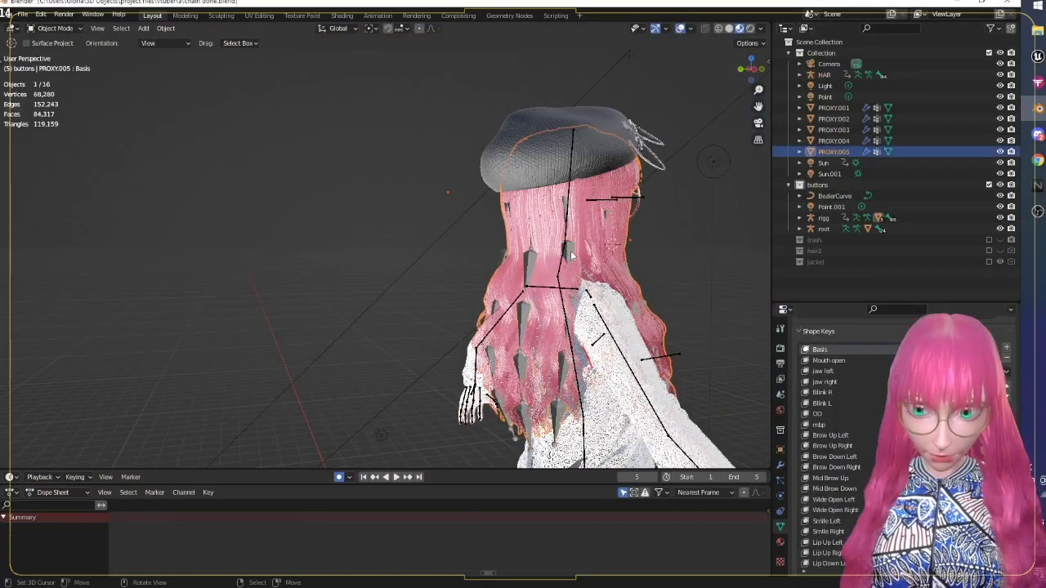
pyautogui.rightClick(571, 251)
pyautogui.press('z')
pyautogui.press('z')
pyautogui.press('Tab')
pyautogui.moveTo(591, 250)
pyautogui.mouseDown(button='middle')
pyautogui.moveTo(425, 259)
pyautogui.moveTo(488, 215)
pyautogui.moveTo(477, 153)
pyautogui.mouseUp(button='middle')
pyautogui.press('a')
pyautogui.press('z')
pyautogui.press('z')
pyautogui.press('a')
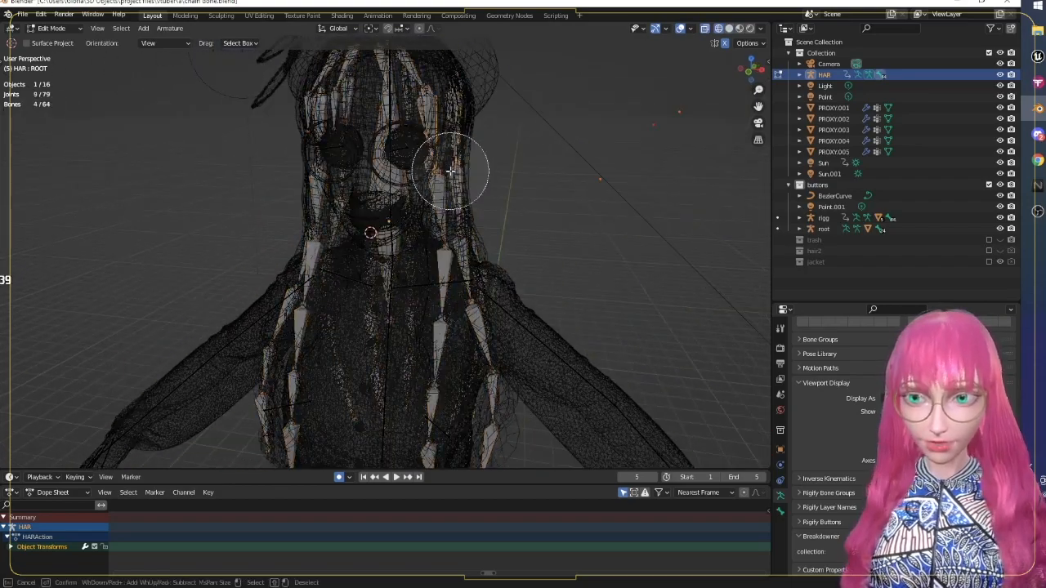
# Step: Examine the hair bone chains on both sides of the head from several angles, then restore the solid view in Object Mode
pyautogui.rightClick(315, 169)
pyautogui.moveTo(316, 169); pyautogui.dragTo(500, 191, button='middle')
pyautogui.press('a')
pyautogui.keyDown('shift'); pyautogui.moveTo(500, 192); pyautogui.dragTo(384, 162, button='middle'); pyautogui.keyUp('shift')
pyautogui.scroll(1, 511, 232)
pyautogui.moveTo(517, 232); pyautogui.dragTo(488, 222, button='middle')
pyautogui.press('z')
pyautogui.press('Tab')
# Step: Save the chain done.blend file and close Blender
pyautogui.scroll(-1, 562, 246)
pyautogui.moveTo(562, 245); pyautogui.dragTo(579, 206, button='middle')
pyautogui.hotkey('ctrl', 's')
pyautogui.moveTo(1040, 112)
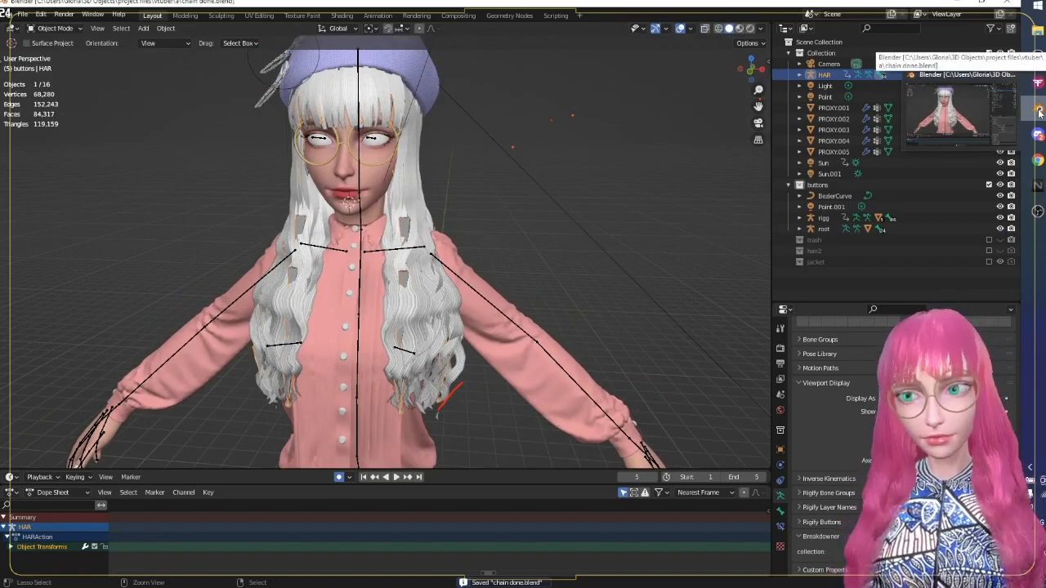
pyautogui.click(1012, 74)
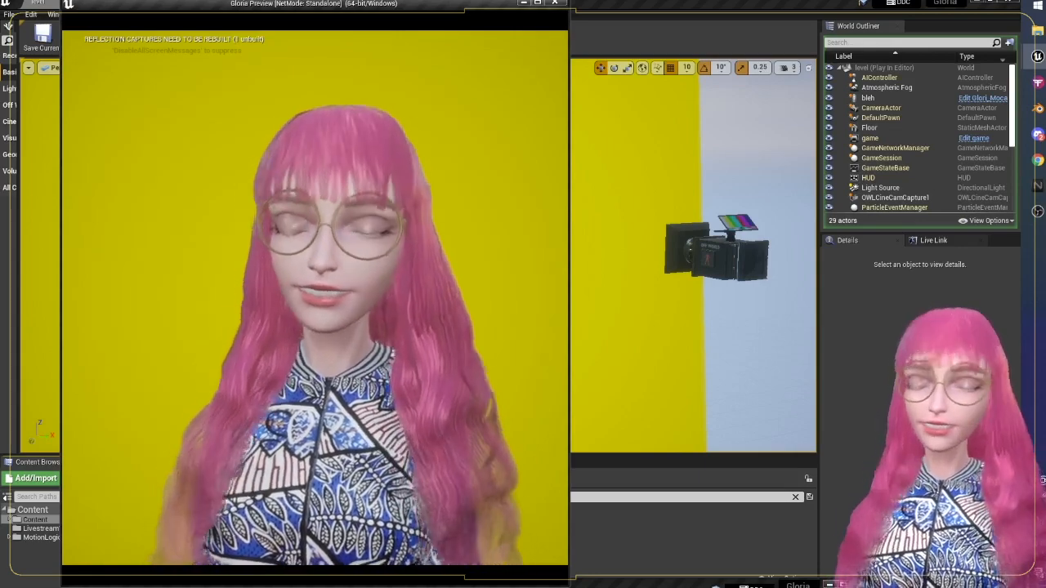
# Step: Clear the preview window away in Unreal, open the Hair1_Physics asset and compare it with the beret's physics asset
pyautogui.moveTo(244, 9); pyautogui.dragTo(722, 41)
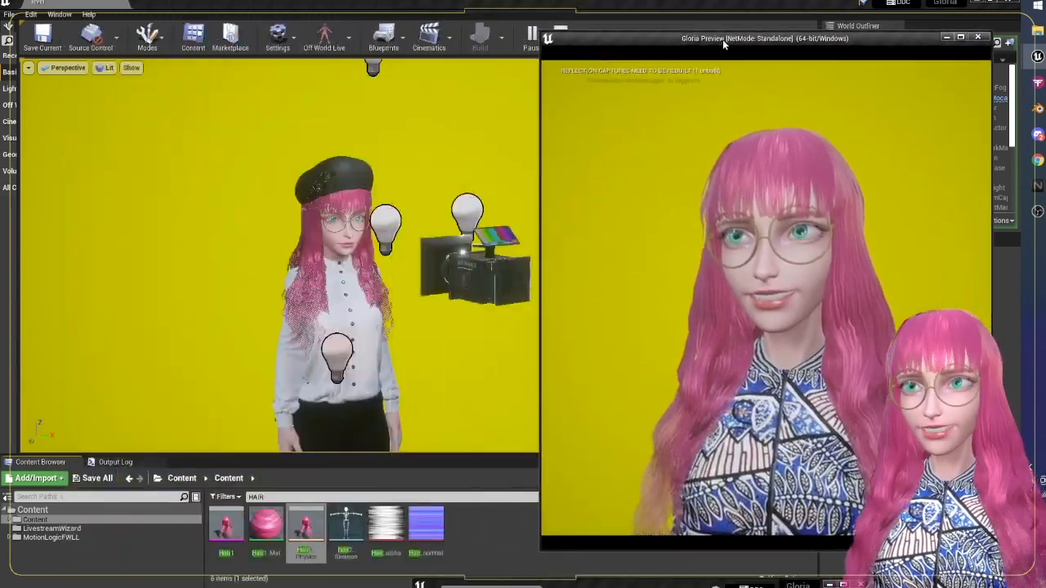
pyautogui.press('Escape')
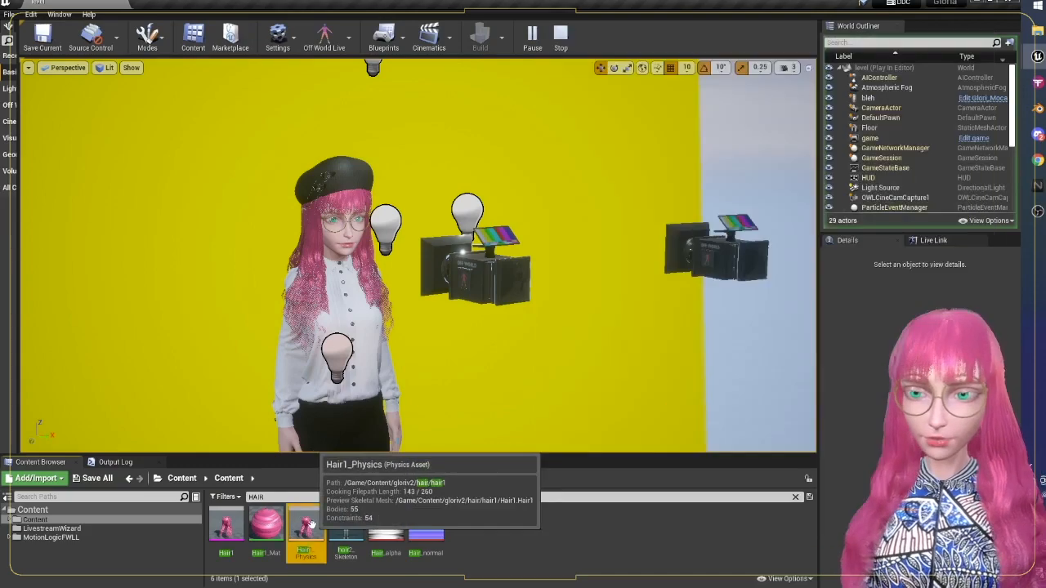
pyautogui.doubleClick(303, 523)
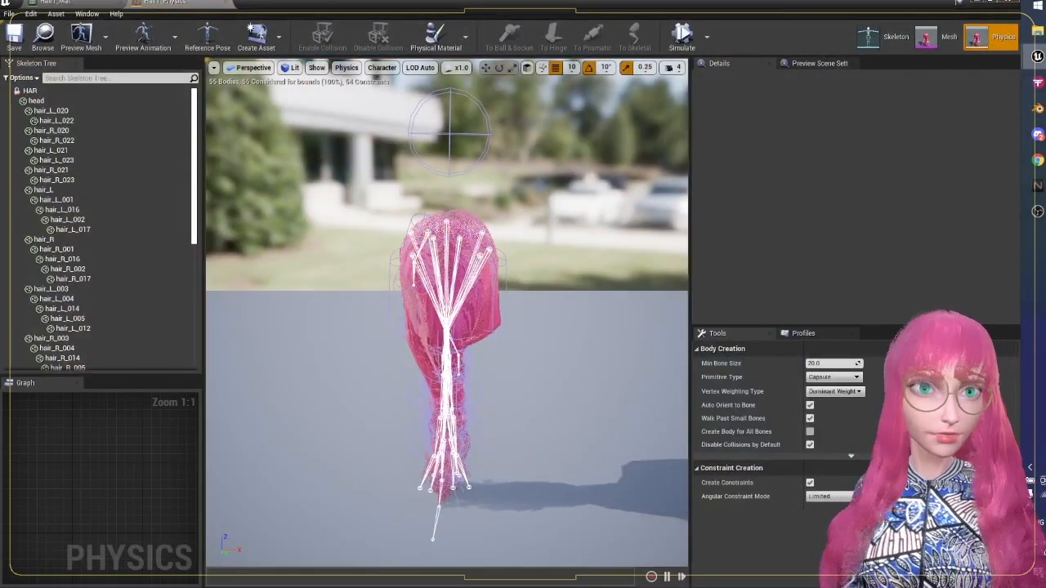
pyautogui.moveTo(1037, 58)
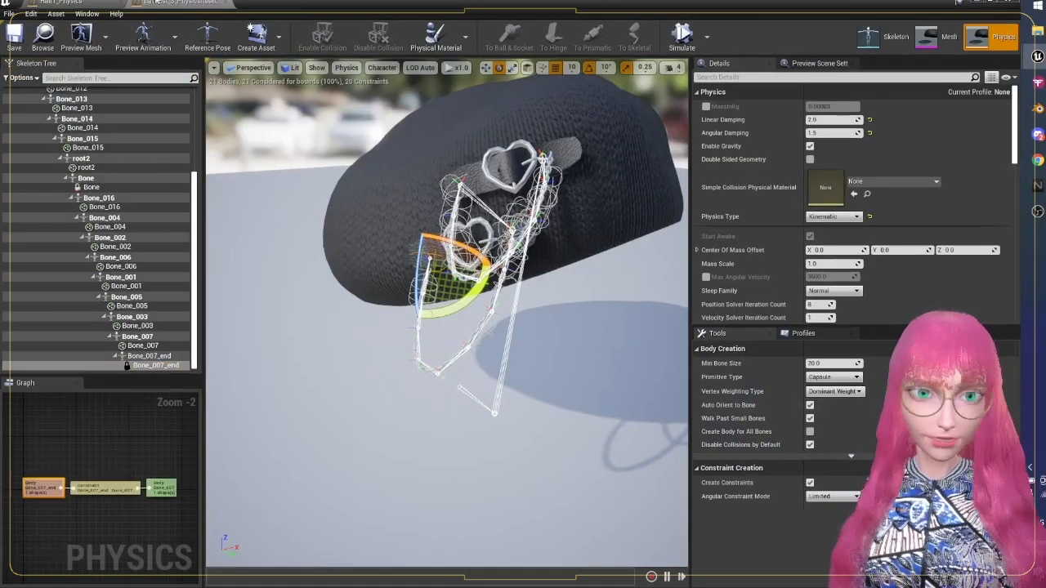
pyautogui.click(75, 3)
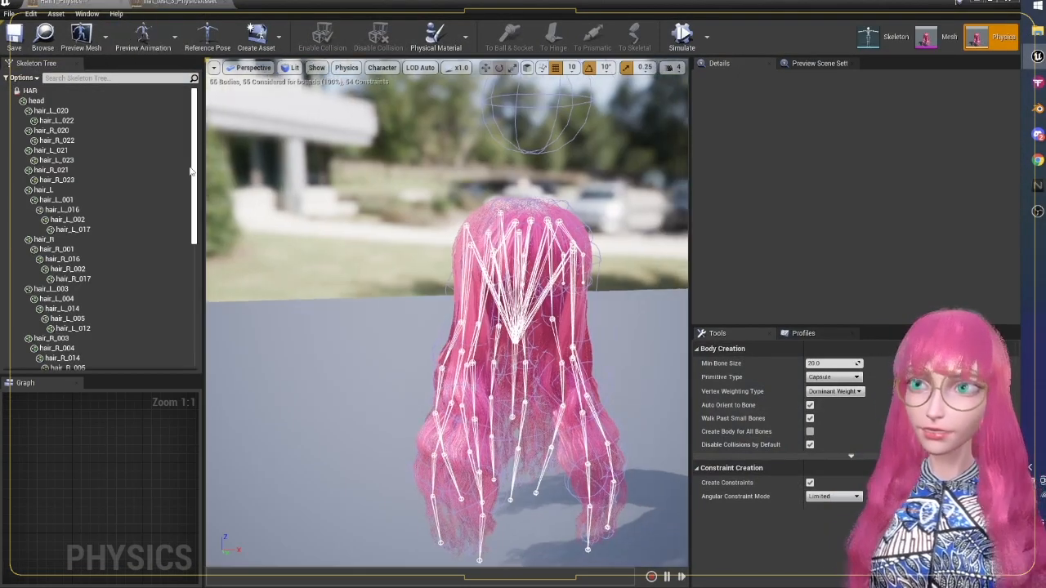
# Step: Examine the mass and damping settings of several hair bodies in the physics asset's skeleton tree
pyautogui.click(104, 122)
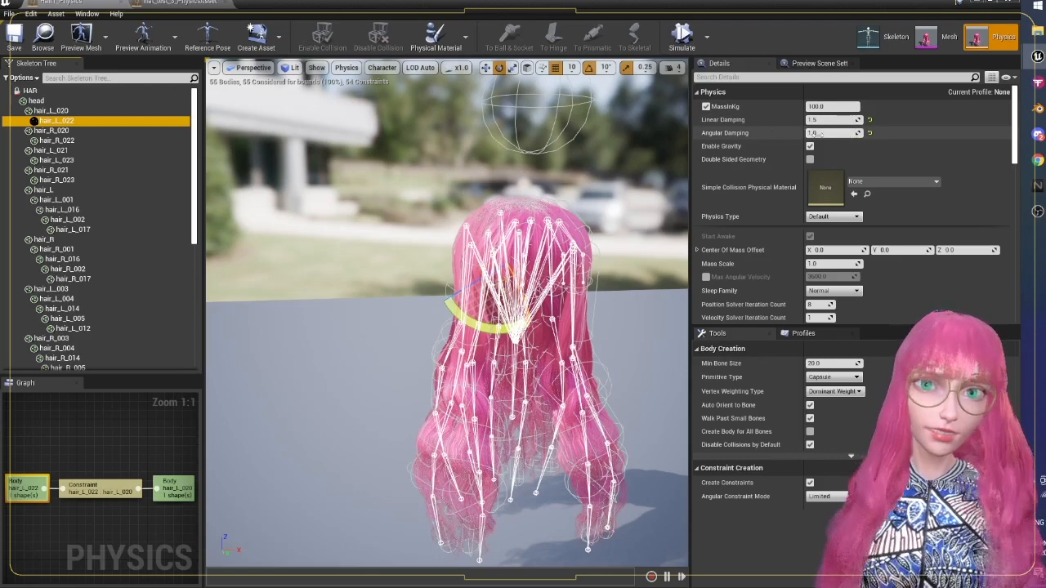
pyautogui.scroll(-10, 97, 344)
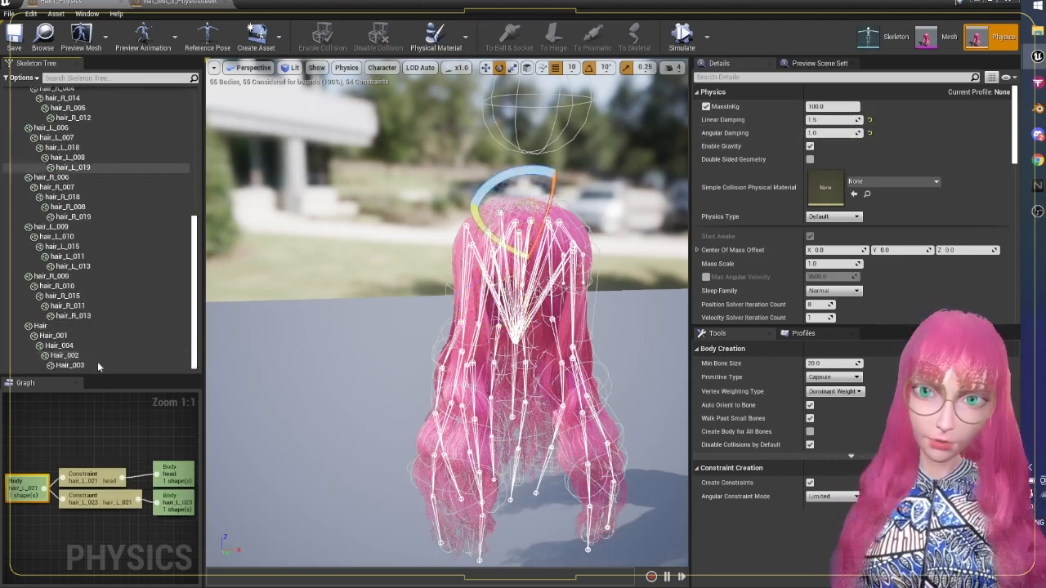
pyautogui.keyDown('shift'); pyautogui.click(103, 363); pyautogui.keyUp('shift')
pyautogui.click(90, 255)
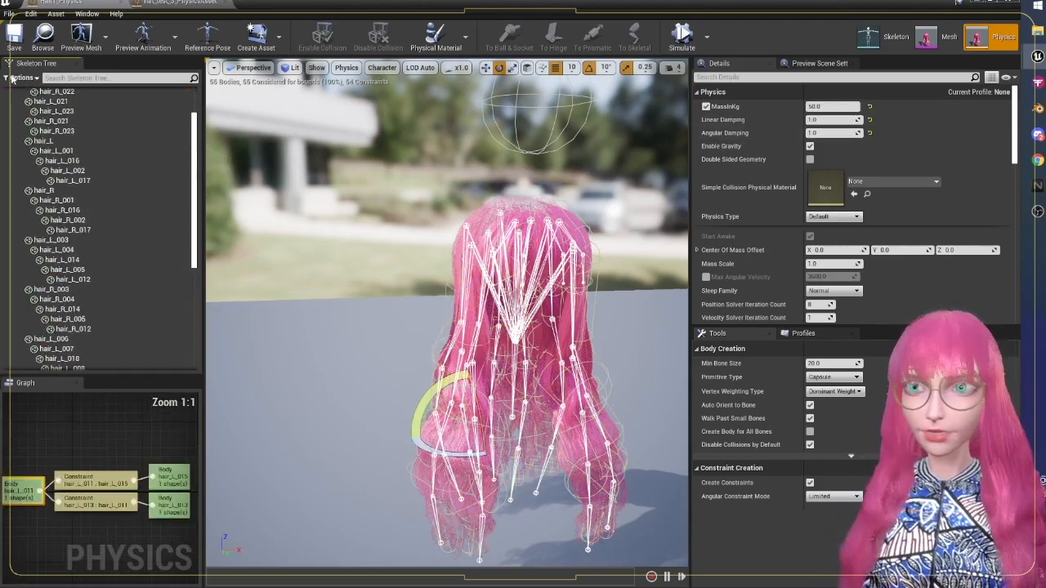
# Step: Show the standalone Gloria preview over the level editor to view the live character, and minimise it again
pyautogui.click(980, 2)
pyautogui.click(982, 2)
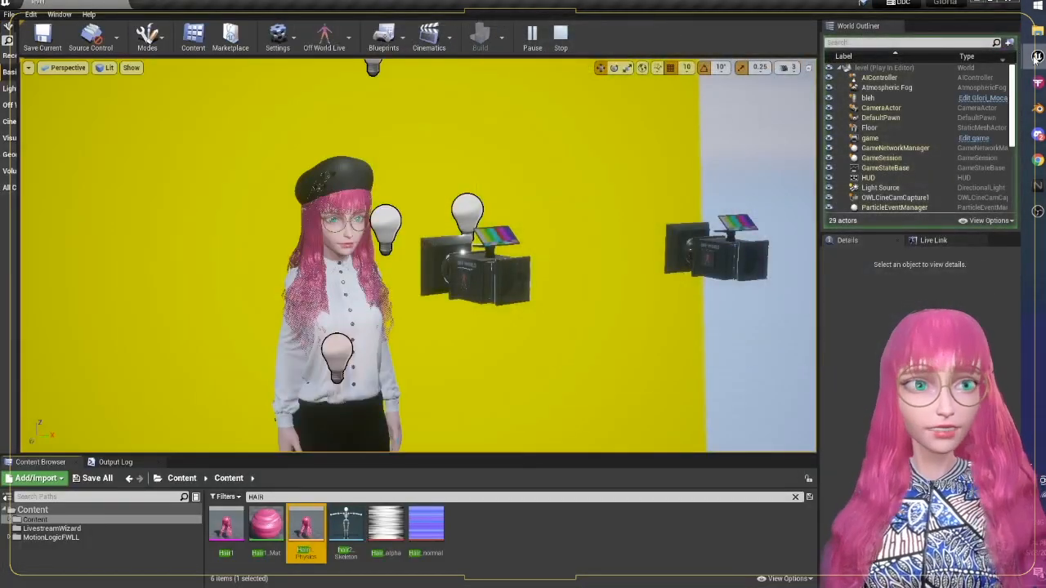
pyautogui.moveTo(1037, 57)
pyautogui.click(969, 216)
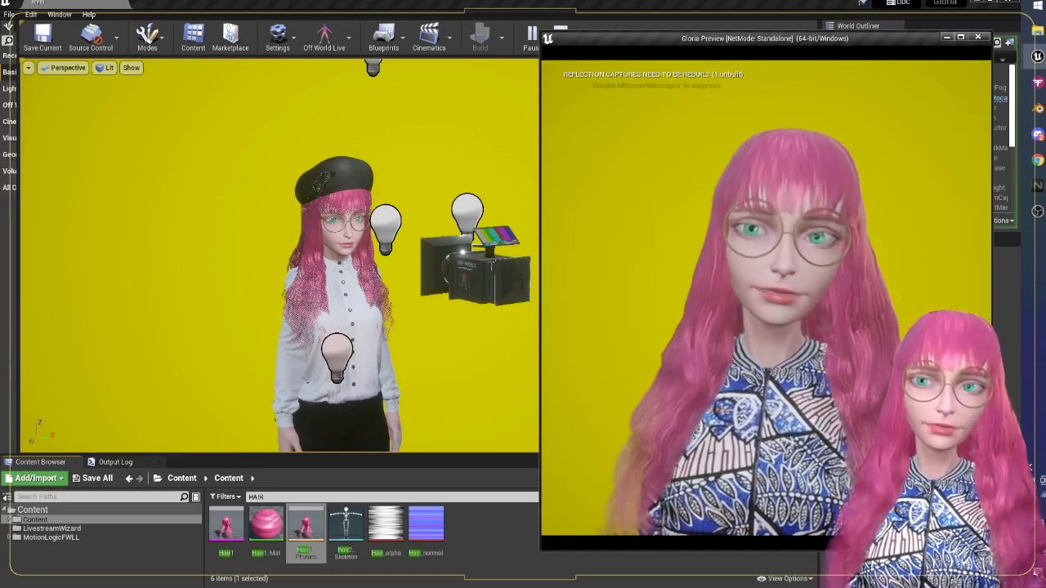
pyautogui.press('super')
pyautogui.click(947, 37)
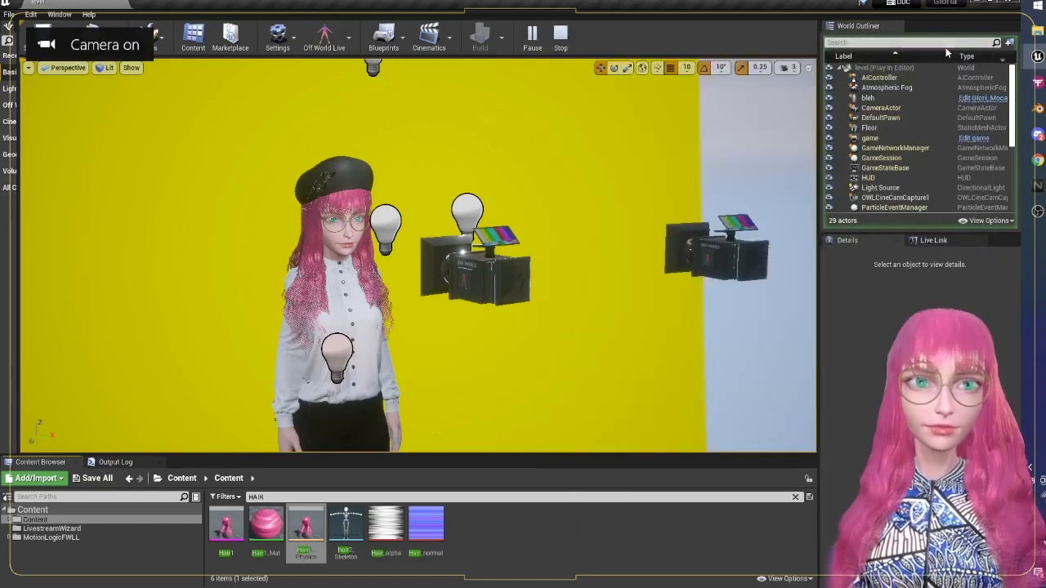
# Step: Open the Glori_Mocap blueprint from the bleh actor and view its event graph and character viewport
pyautogui.click(992, 97)
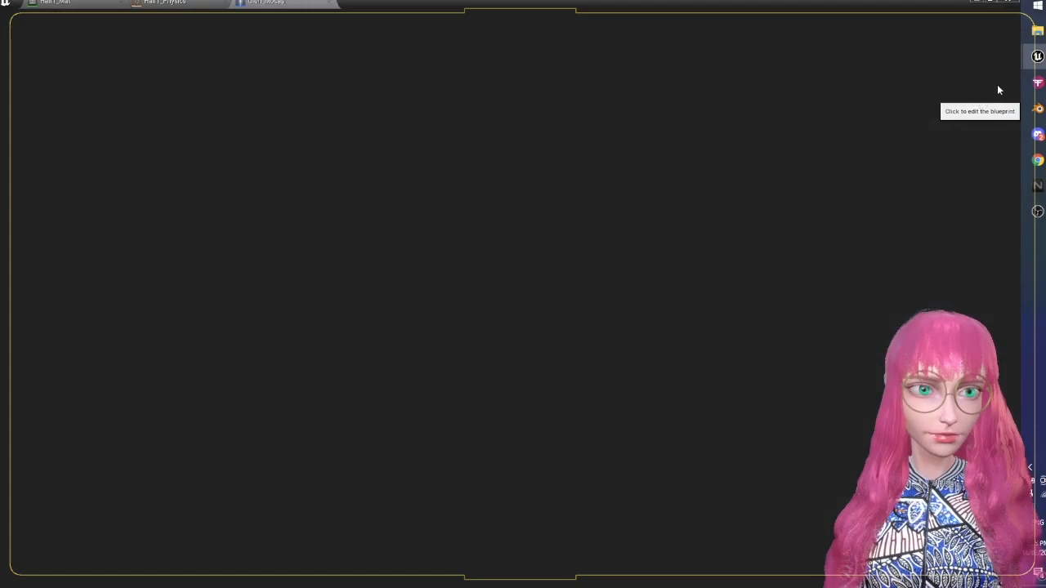
pyautogui.moveTo(1037, 56)
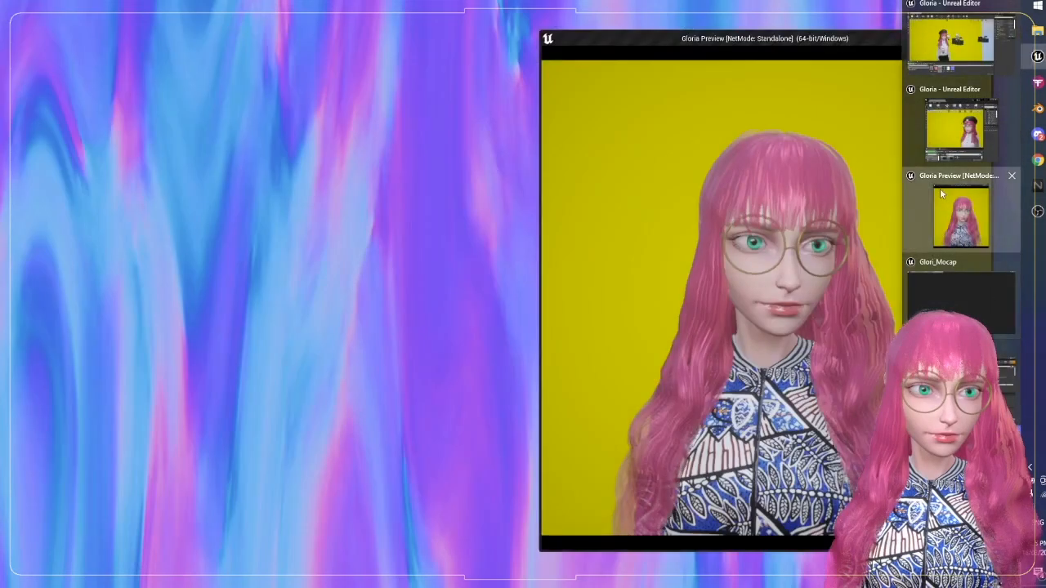
pyautogui.click(961, 216)
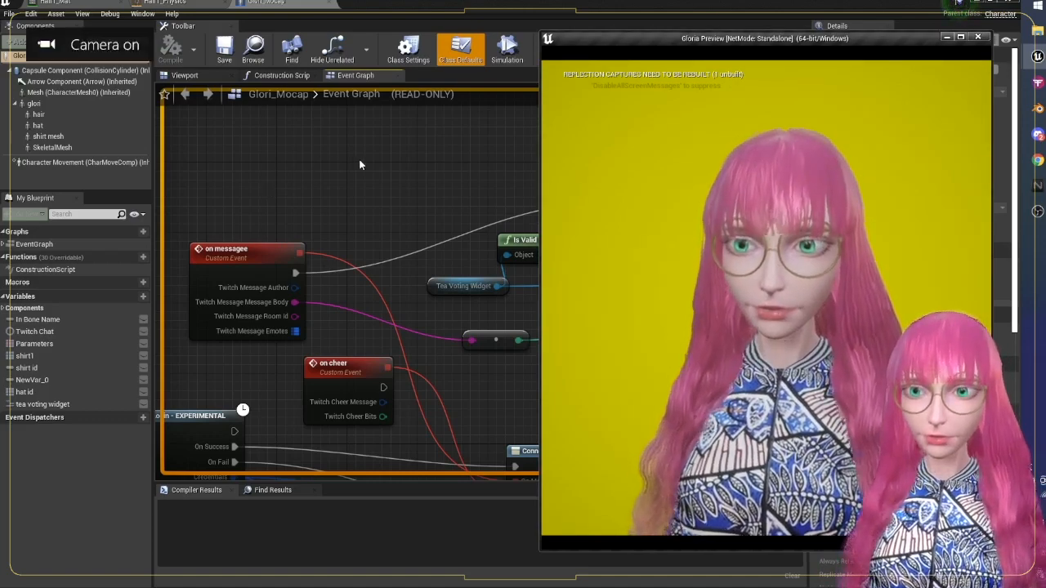
pyautogui.click(421, 160)
pyautogui.scroll(-9, 421, 159)
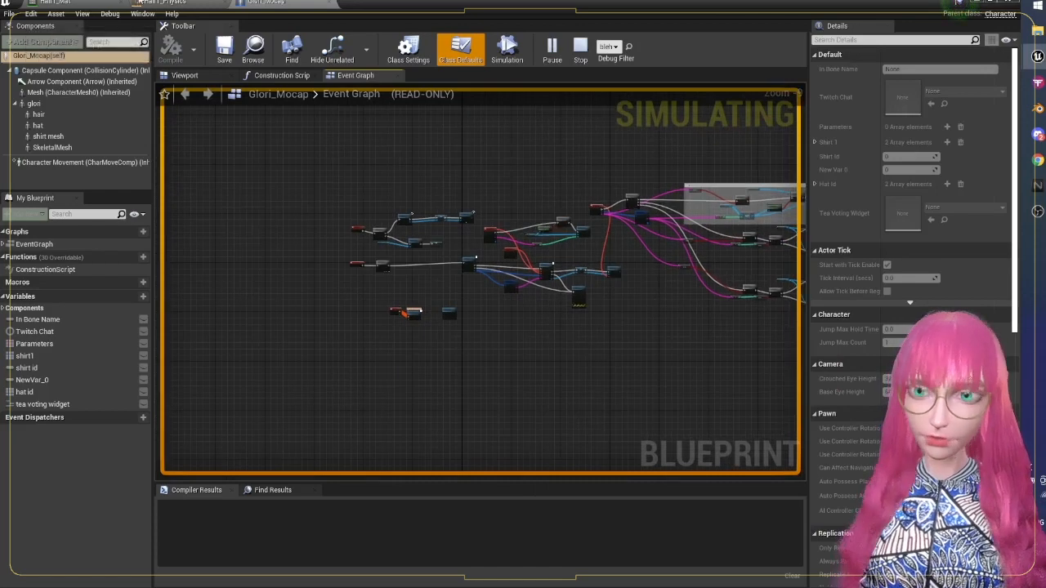
pyautogui.click(184, 75)
pyautogui.moveTo(604, 213)
pyautogui.mouseDown(button='right')
pyautogui.moveTo(601, 126)
pyautogui.moveTo(601, 192)
pyautogui.moveTo(600, 174)
pyautogui.moveTo(654, 175)
pyautogui.moveTo(605, 214)
pyautogui.mouseUp(button='right')
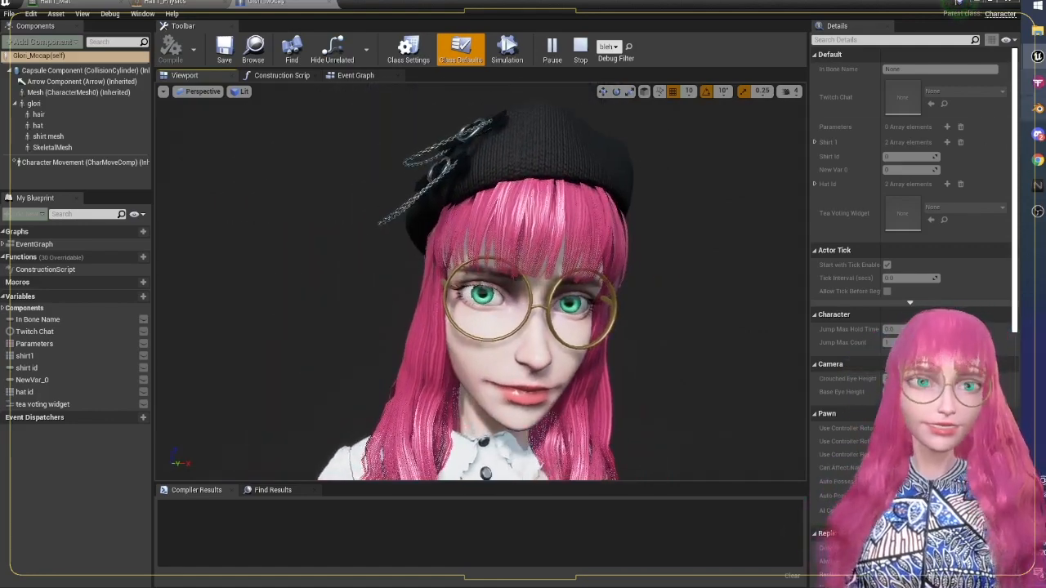
# Step: Switch between Faceware Studio and the Gloria preview in Unreal Editor to compare the tracked face, including the Brows Group tuning
pyautogui.click(1037, 83)
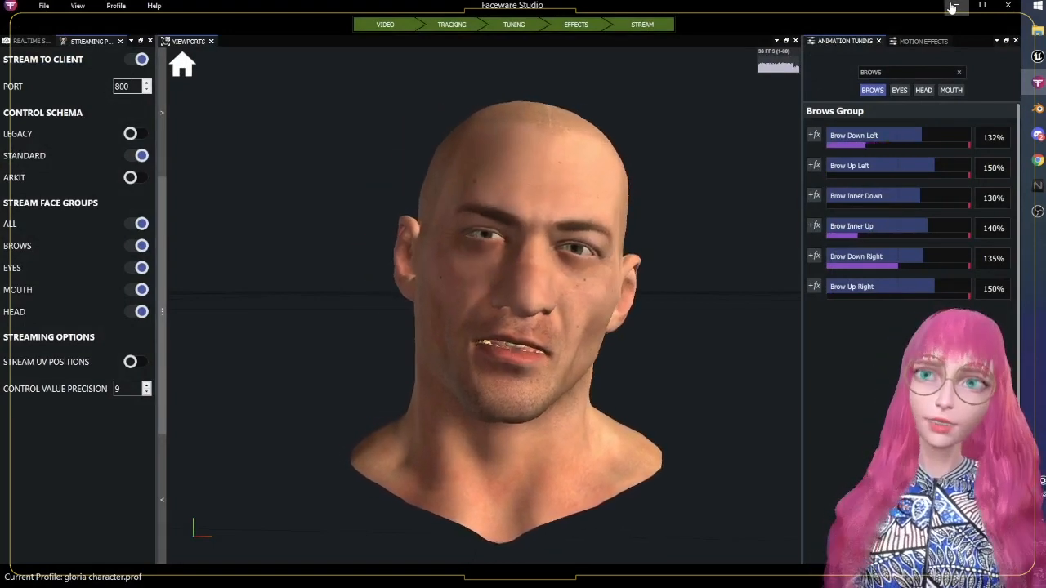
pyautogui.click(953, 7)
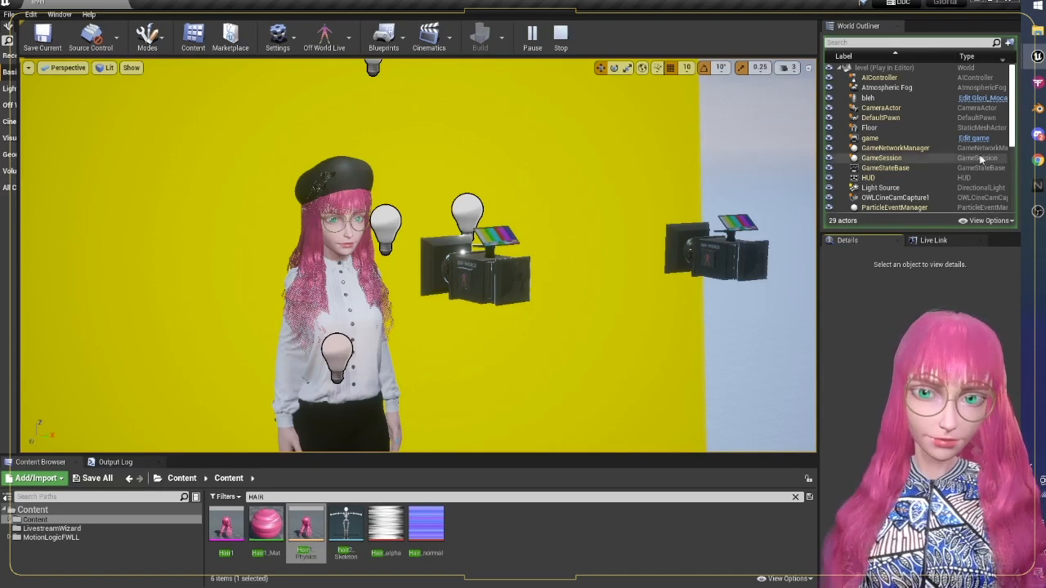
pyautogui.moveTo(1038, 55)
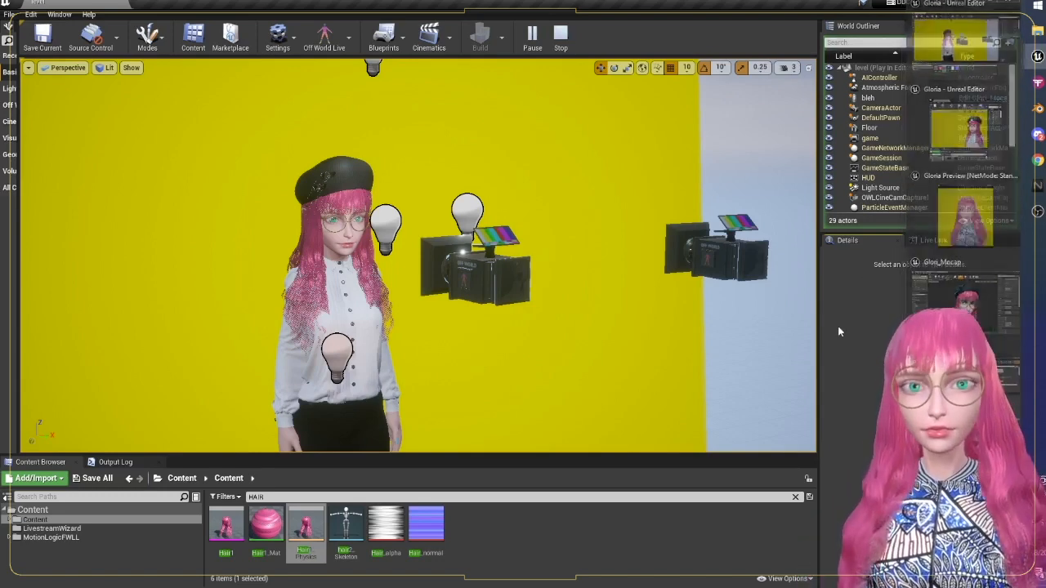
pyautogui.click(962, 216)
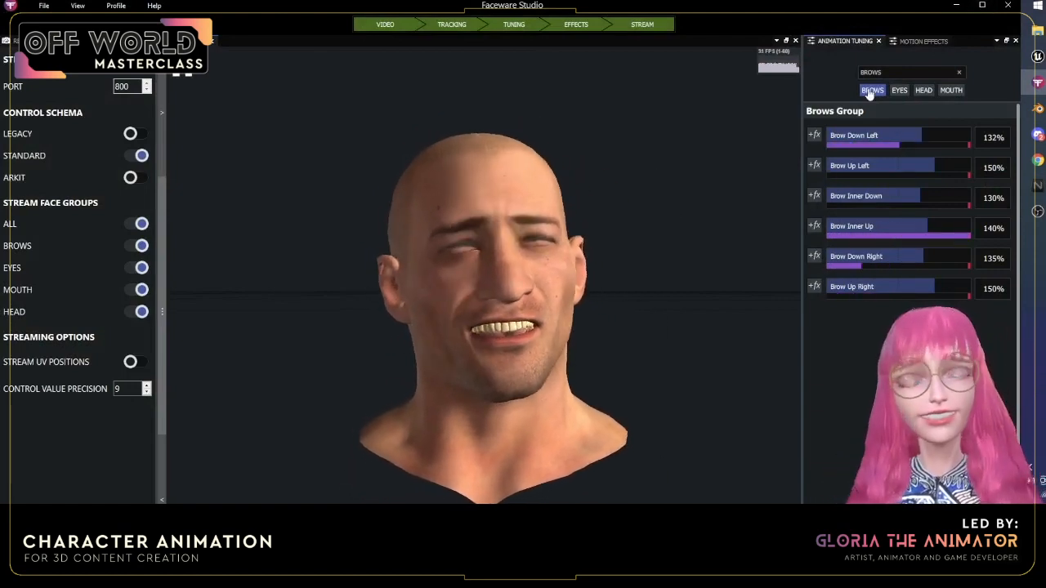
pyautogui.click(957, 5)
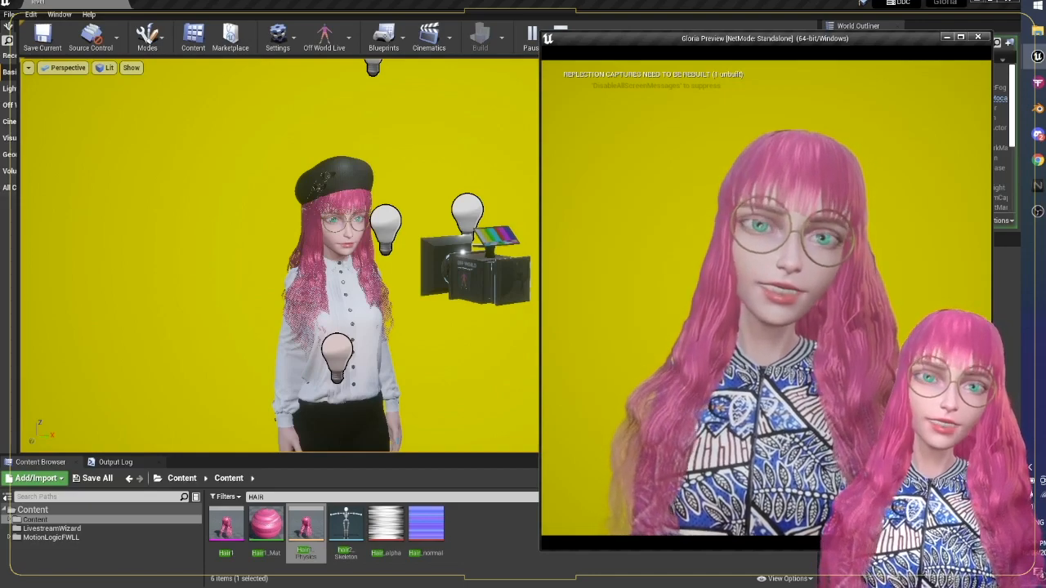
pyautogui.press('Escape')
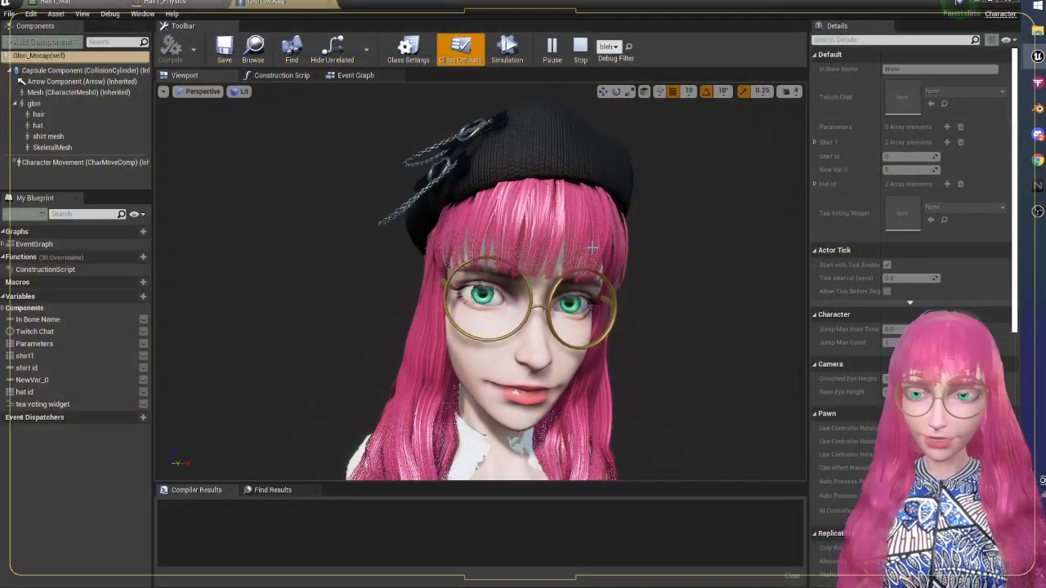
# Step: Search the project content for MOCAP and open the GloriAnimationMocap animation blueprint
pyautogui.click(65, 103)
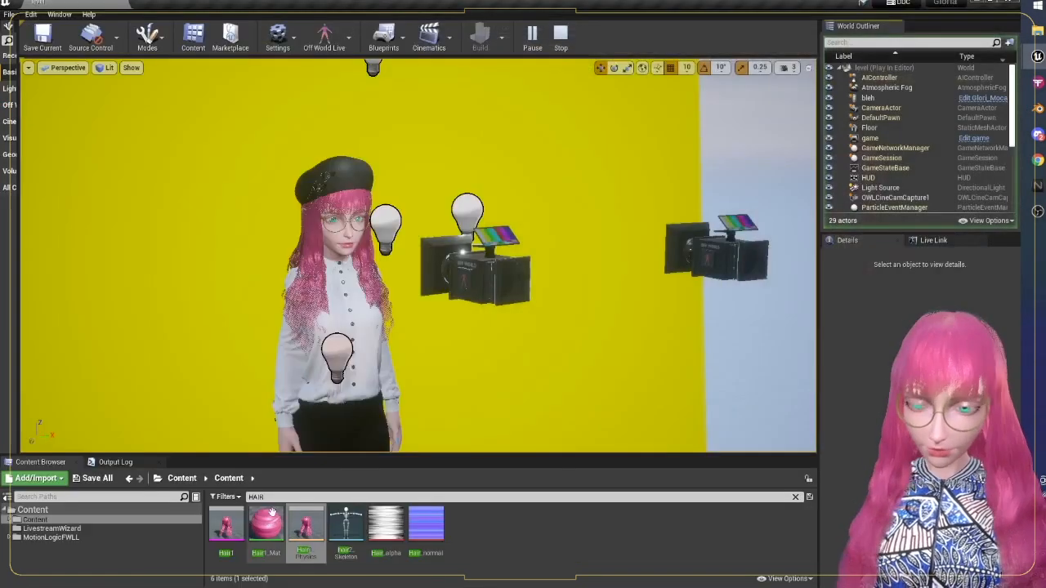
pyautogui.write('hair')
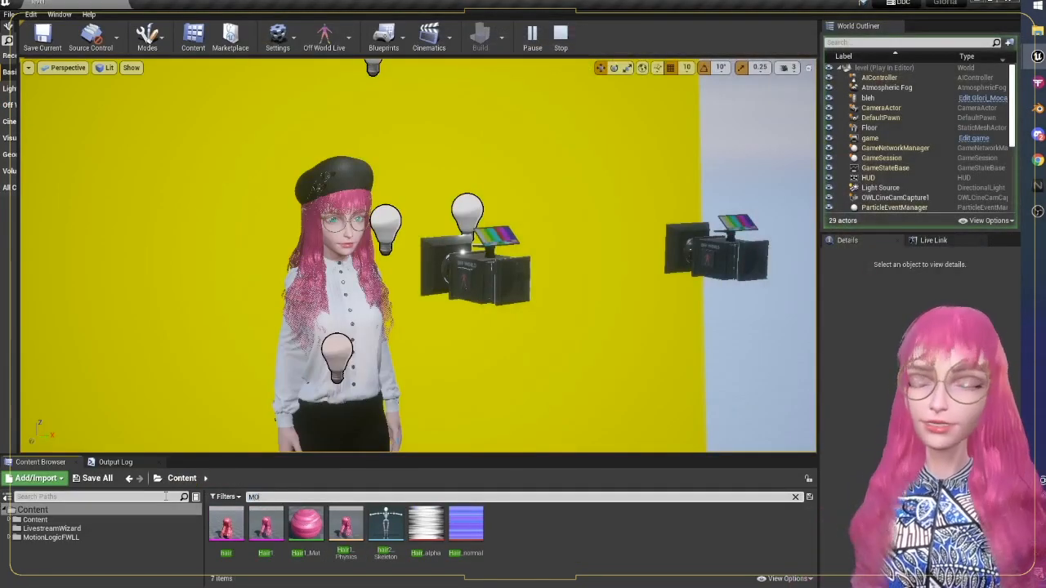
pyautogui.click(265, 531)
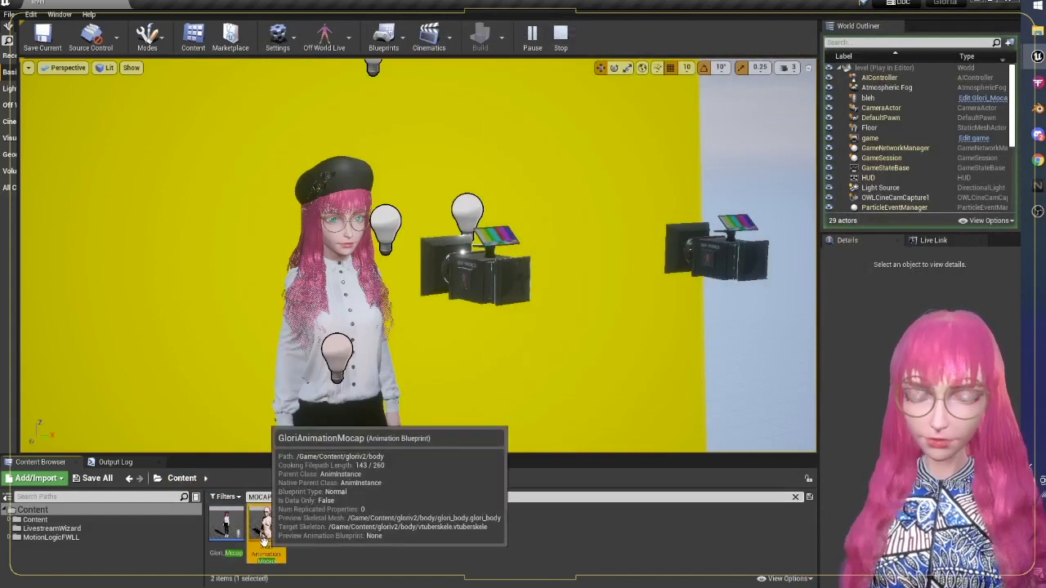
pyautogui.doubleClick(276, 537)
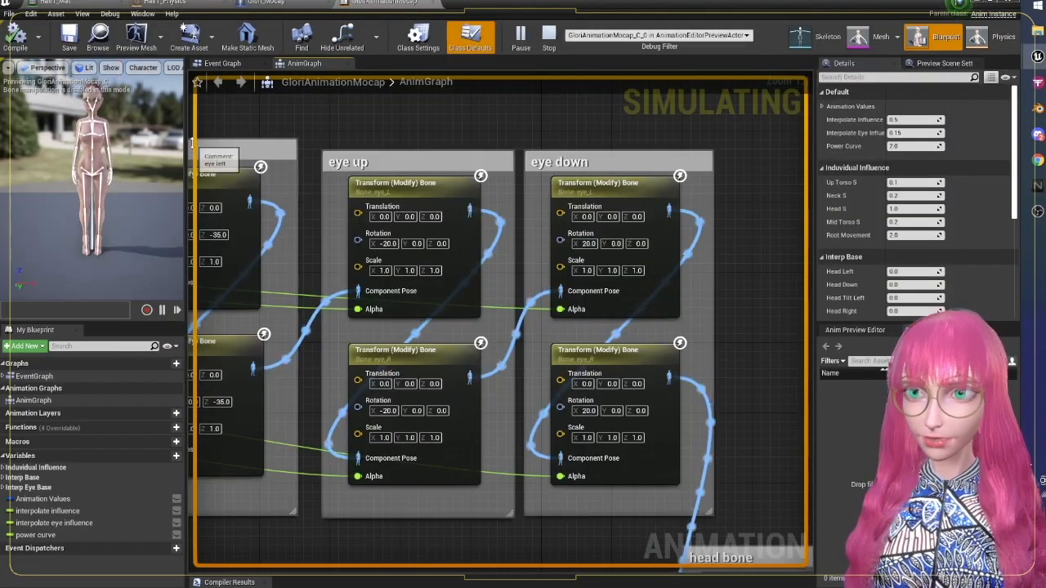
# Step: Examine the face close up in the preview and the AnimGraph wiring from the animation values to the pose nodes
pyautogui.scroll(10, 93, 179)
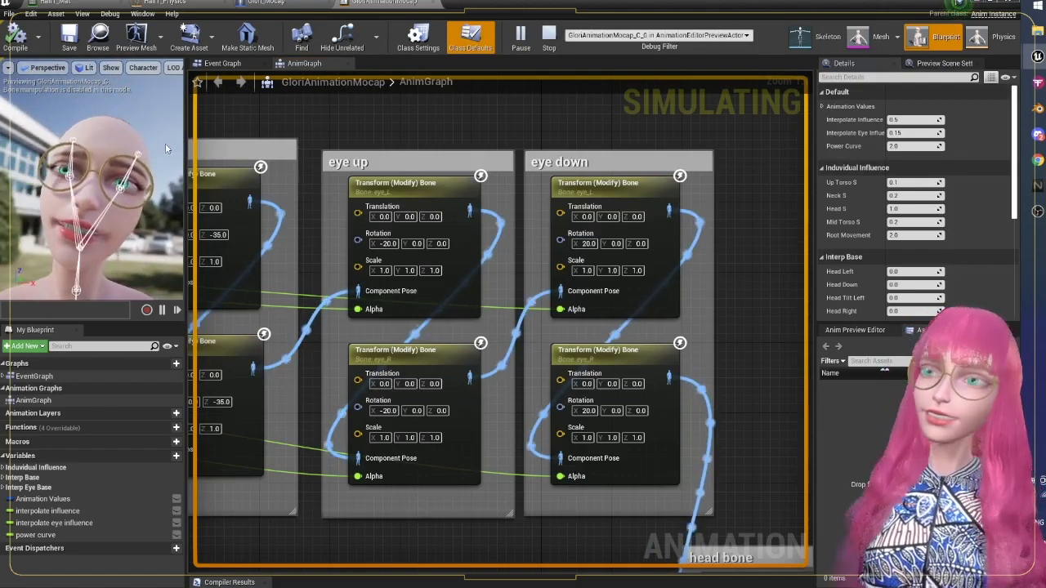
pyautogui.scroll(-5, 687, 256)
pyautogui.moveTo(251, 433); pyautogui.dragTo(394, 444, button='right')
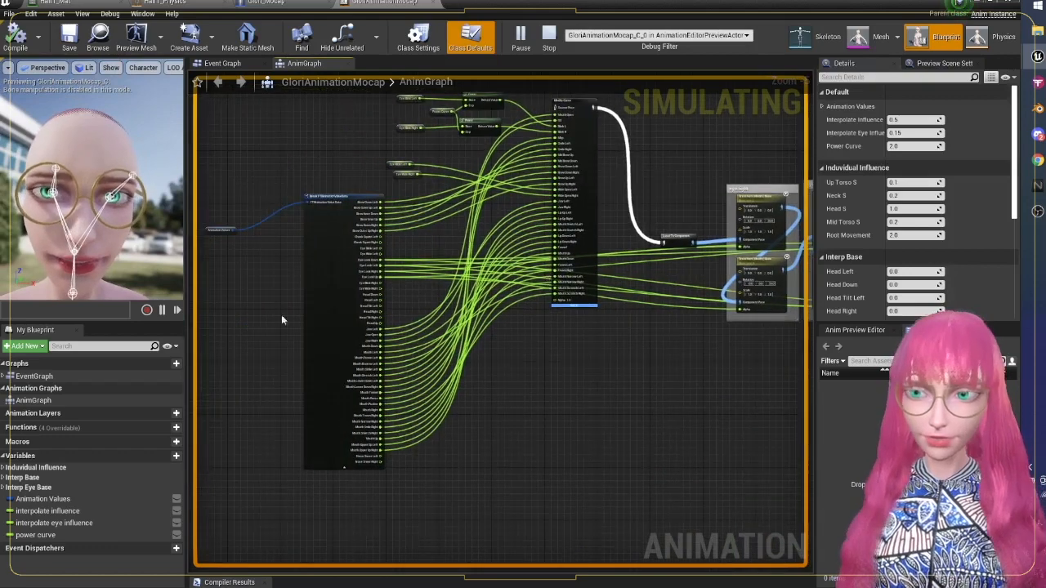
pyautogui.moveTo(383, 189); pyautogui.dragTo(375, 236, button='right')
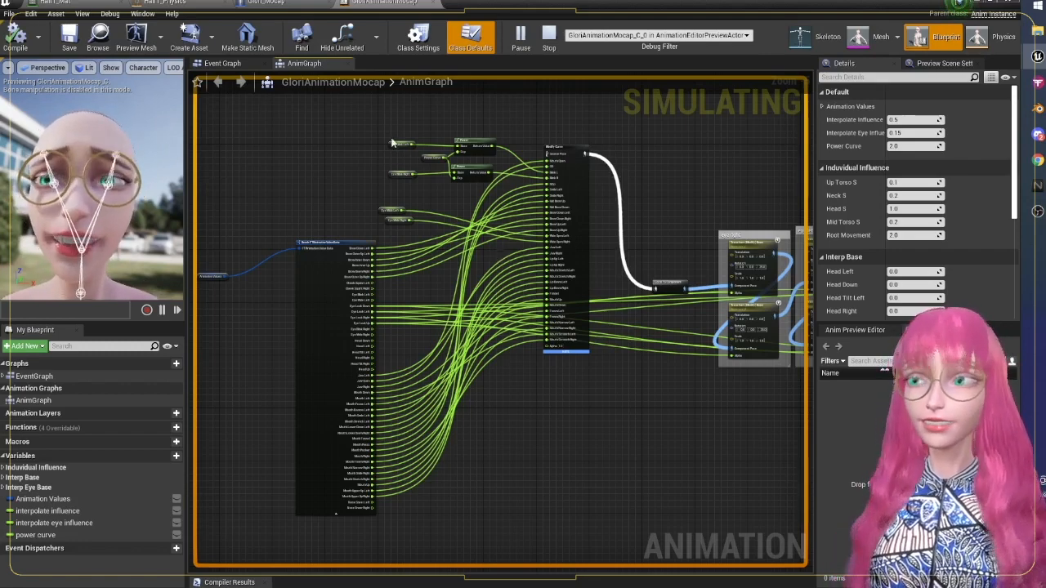
# Step: Examine the Event Graph's chain from Evaluate Live Link Frame through Break FTIAnimationBlueprintData to the Animation Values setter
pyautogui.click(219, 63)
pyautogui.moveTo(500, 272); pyautogui.dragTo(682, 269, button='right')
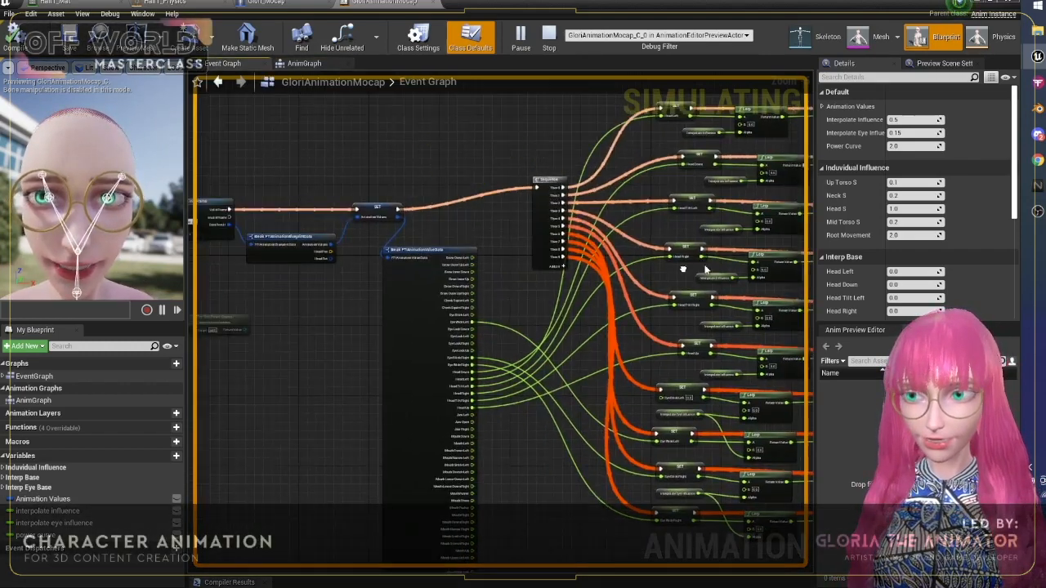
pyautogui.scroll(-2, 666, 272)
pyautogui.moveTo(463, 259); pyautogui.dragTo(521, 269, button='right')
pyautogui.scroll(2, 521, 269)
pyautogui.scroll(1, 510, 269)
pyautogui.moveTo(608, 196); pyautogui.dragTo(264, 196, button='right')
pyautogui.moveTo(337, 246); pyautogui.dragTo(648, 235, button='right')
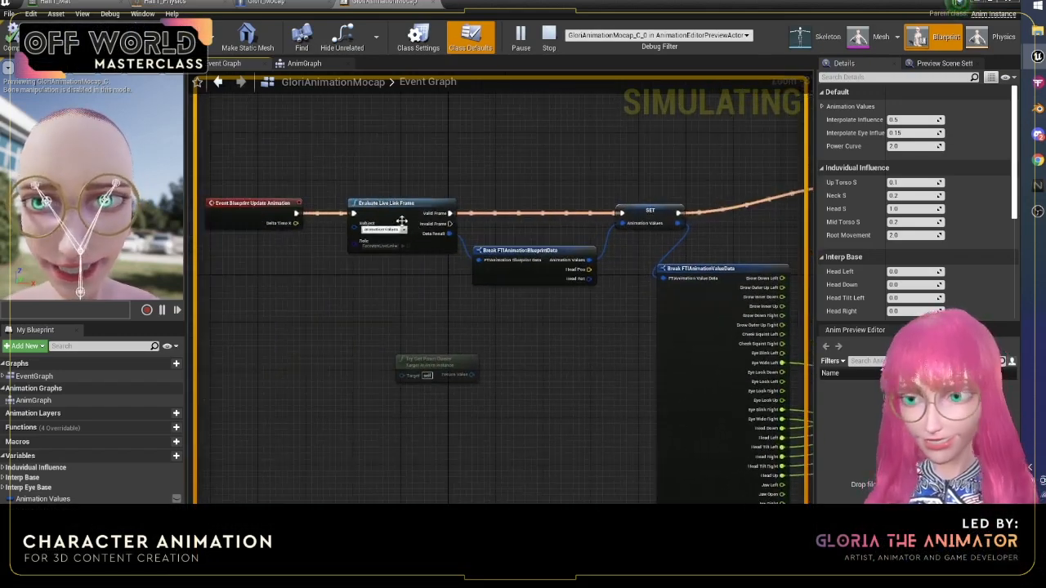
pyautogui.scroll(3, 354, 177)
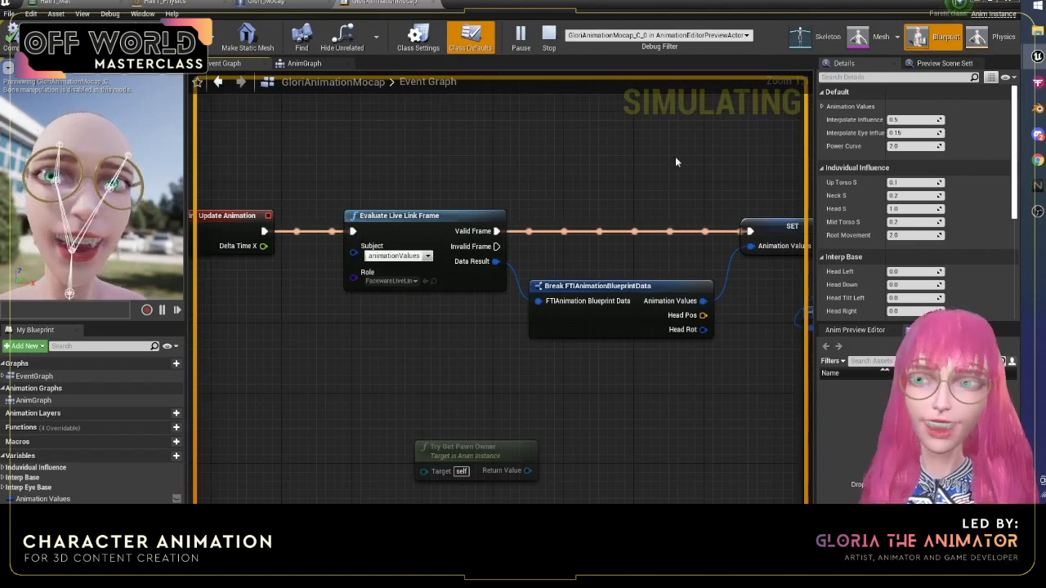
pyautogui.moveTo(683, 196); pyautogui.dragTo(594, 221, button='right')
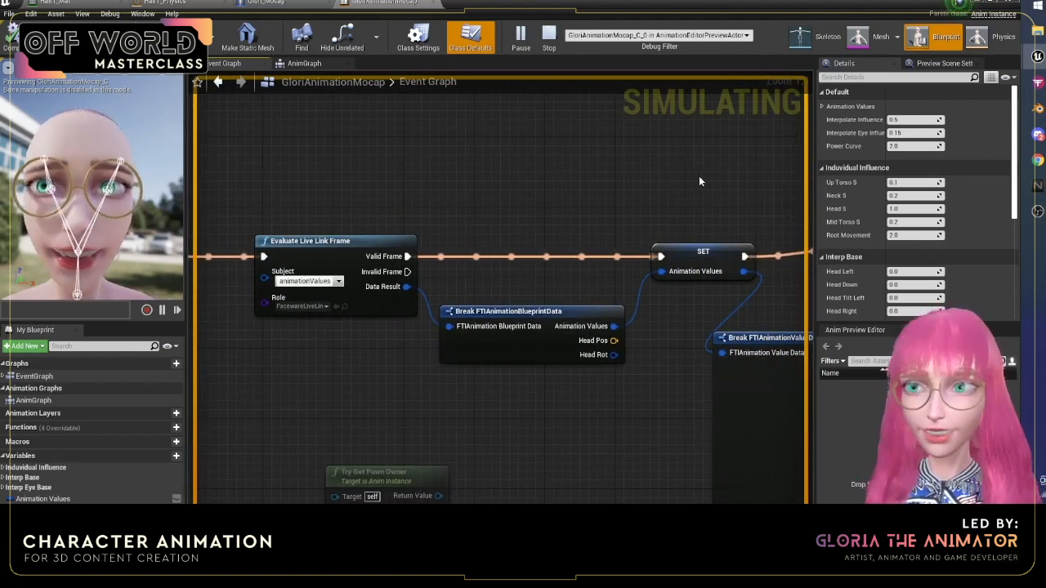
pyautogui.moveTo(806, 354); pyautogui.dragTo(664, 298, button='right')
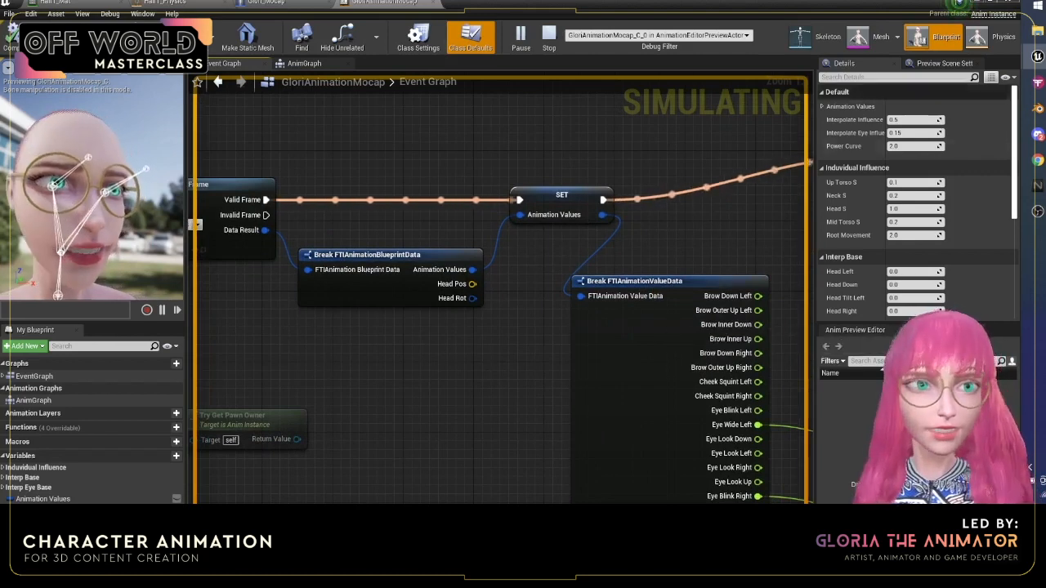
# Step: Examine the outputs of the Break FTIAnimationValueData node and how they connect to the head and eye setters
pyautogui.moveTo(1037, 82)
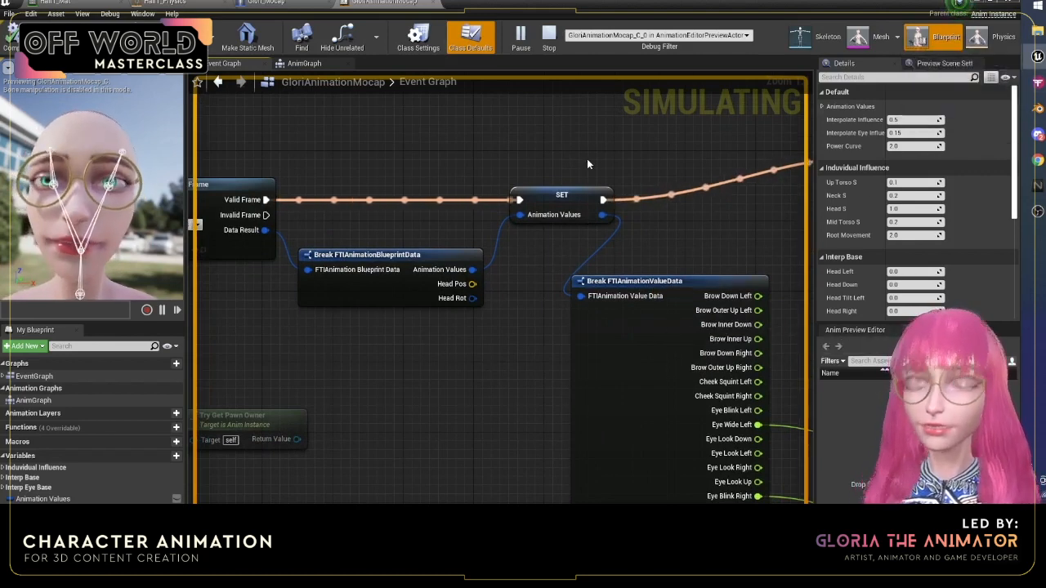
pyautogui.moveTo(631, 346); pyautogui.dragTo(473, 222, button='right')
pyautogui.scroll(-3, 433, 227)
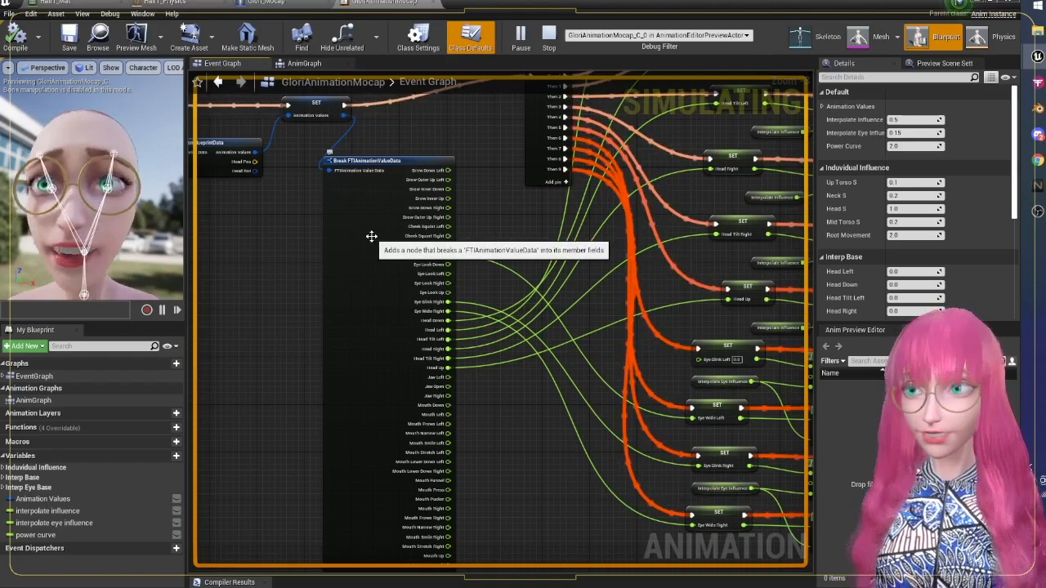
pyautogui.scroll(2, 508, 285)
pyautogui.moveTo(510, 285); pyautogui.dragTo(396, 257, button='right')
pyautogui.scroll(-2, 392, 255)
pyautogui.moveTo(609, 330); pyautogui.dragTo(428, 352, button='right')
pyautogui.moveTo(369, 233); pyautogui.dragTo(612, 415, button='right')
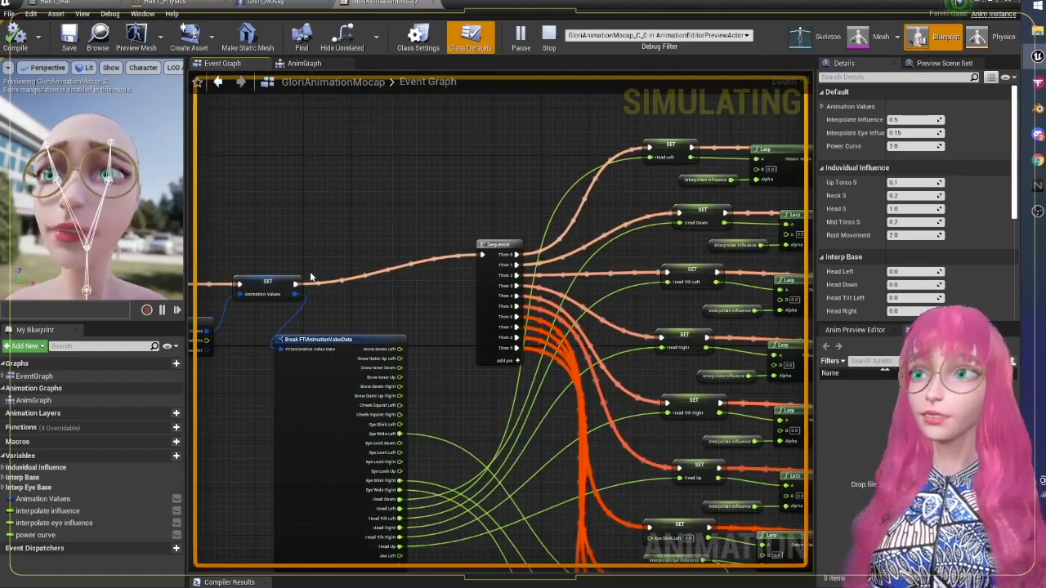
# Step: Examine the head and eye Set and Lerp interpolation nodes that branch from the Sequence node
pyautogui.moveTo(618, 260); pyautogui.dragTo(433, 164, button='right')
pyautogui.scroll(-2, 433, 164)
pyautogui.moveTo(435, 91); pyautogui.dragTo(757, 487)
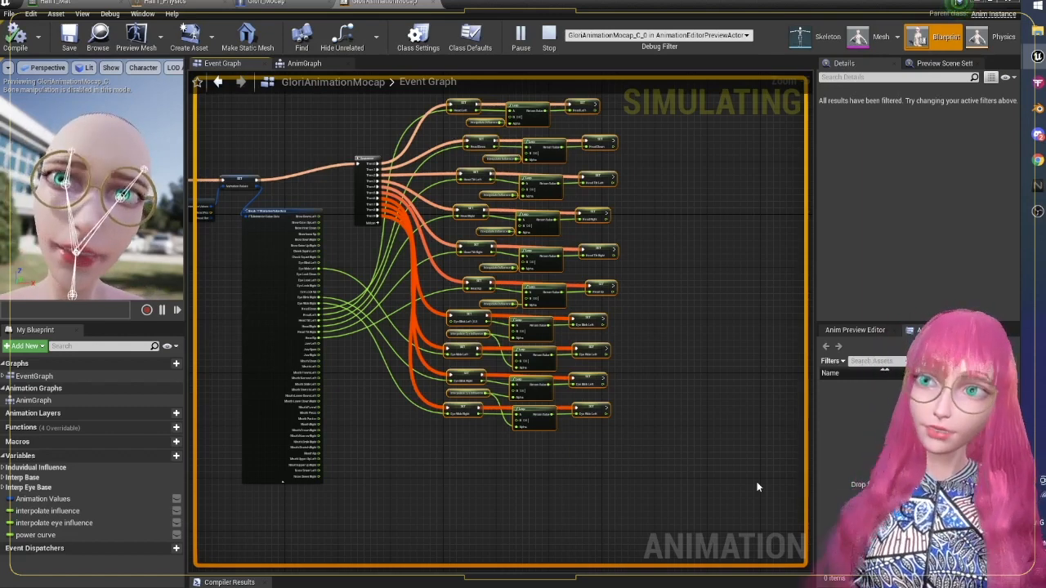
pyautogui.click(778, 334)
pyautogui.moveTo(711, 288); pyautogui.dragTo(754, 317, button='right')
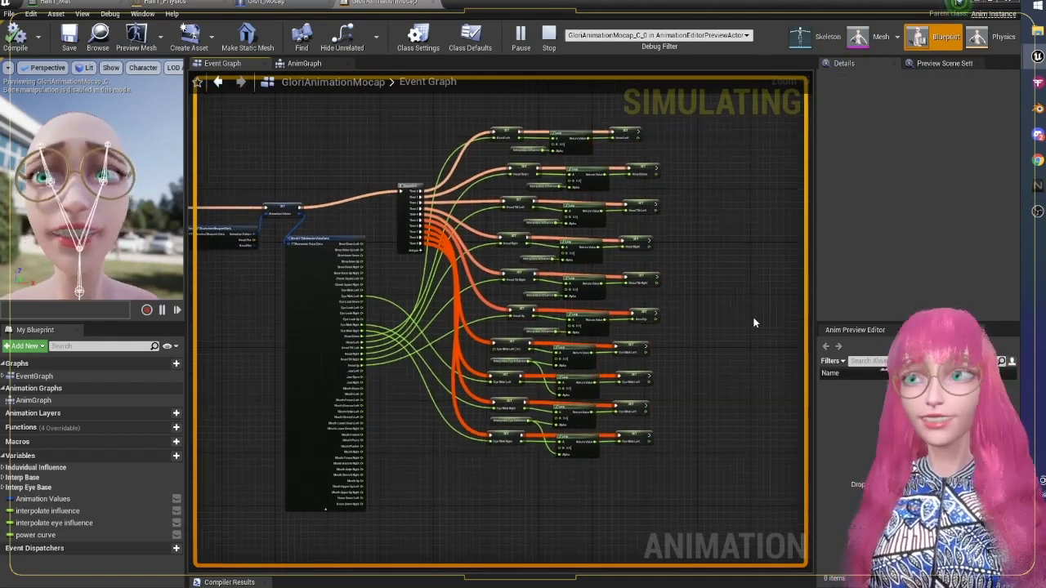
pyautogui.scroll(4, 754, 319)
pyautogui.scroll(-3, 754, 319)
pyautogui.moveTo(686, 293); pyautogui.dragTo(699, 323, button='right')
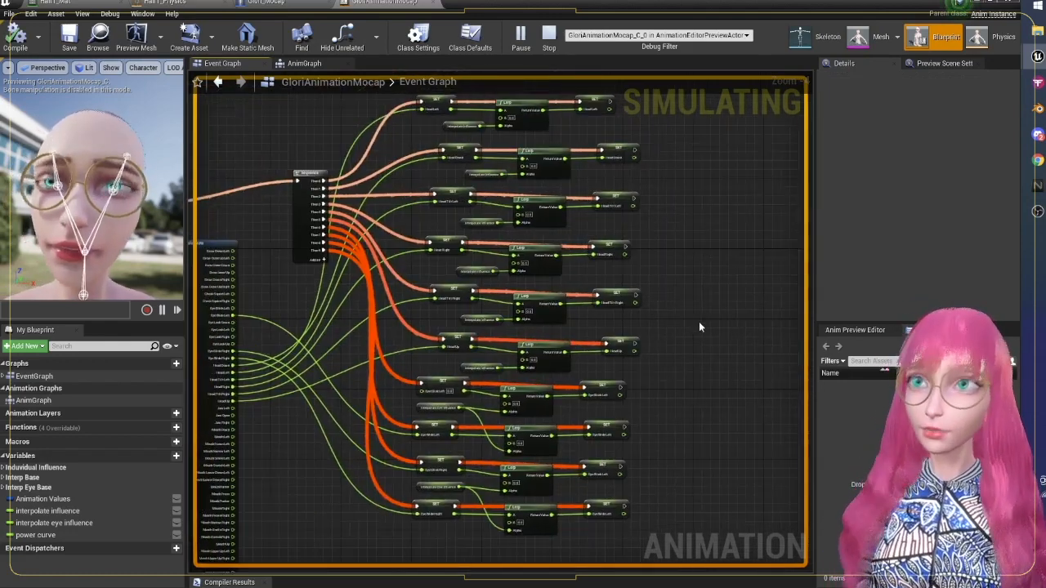
# Step: Open the AnimGraph and examine the Power nodes fed by Eye Blink Left, Eye Blink Right and Power Curve
pyautogui.moveTo(427, 143); pyautogui.dragTo(449, 209, button='right')
pyautogui.scroll(1, 453, 201)
pyautogui.click(297, 64)
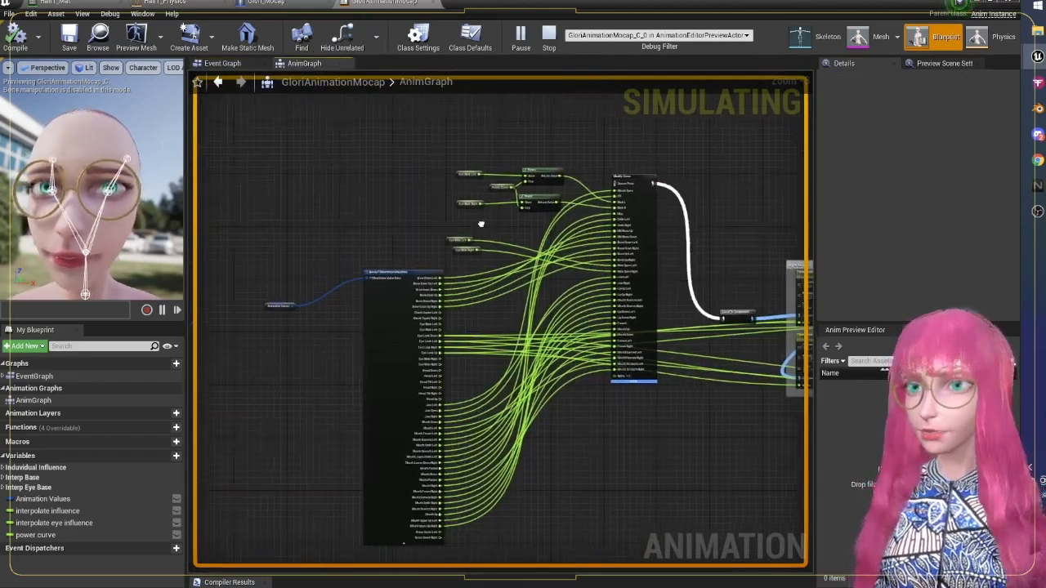
pyautogui.scroll(5, 450, 154)
pyautogui.moveTo(558, 168); pyautogui.dragTo(519, 236, button='right')
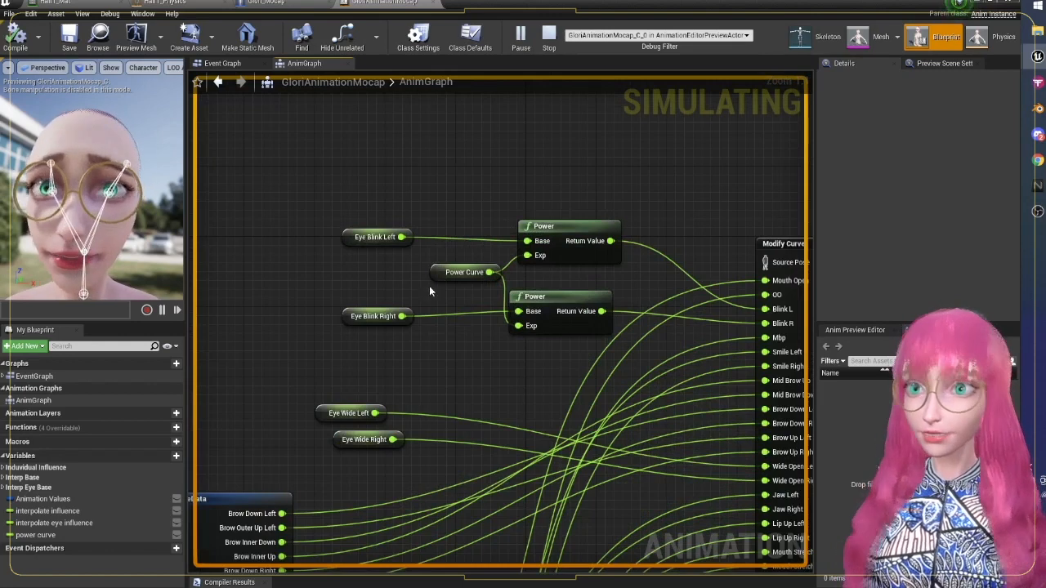
# Step: Set the Power Curve variable's default value to 0.0 and compile the blueprint
pyautogui.click(463, 272)
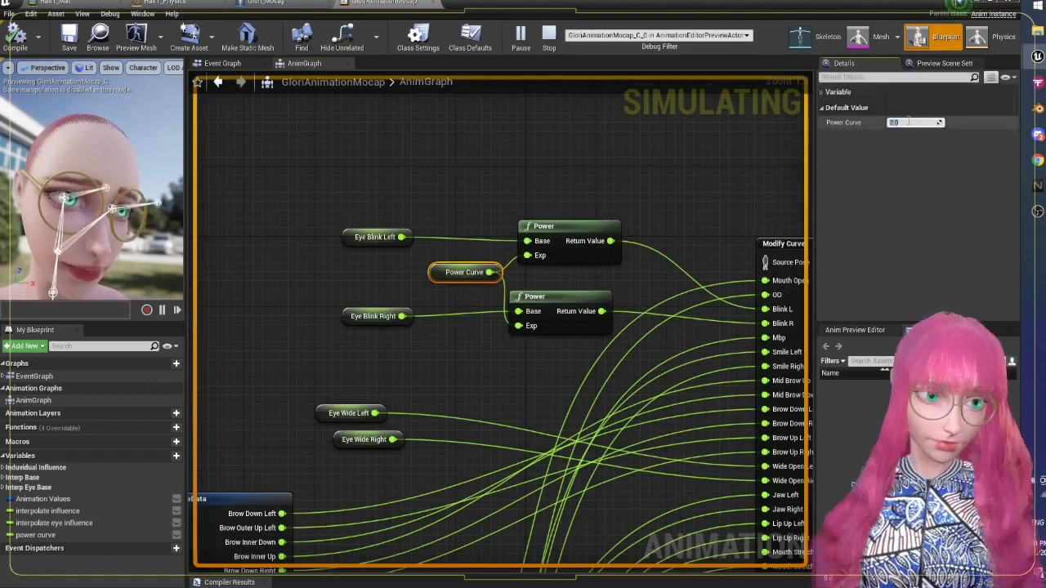
pyautogui.write('0')
pyautogui.press('Return')
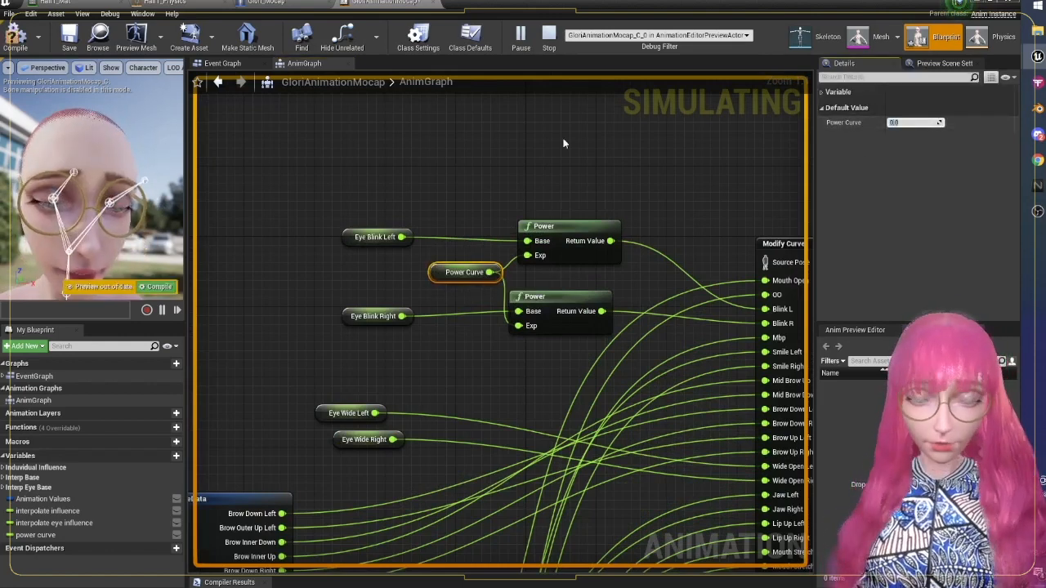
pyautogui.click(15, 36)
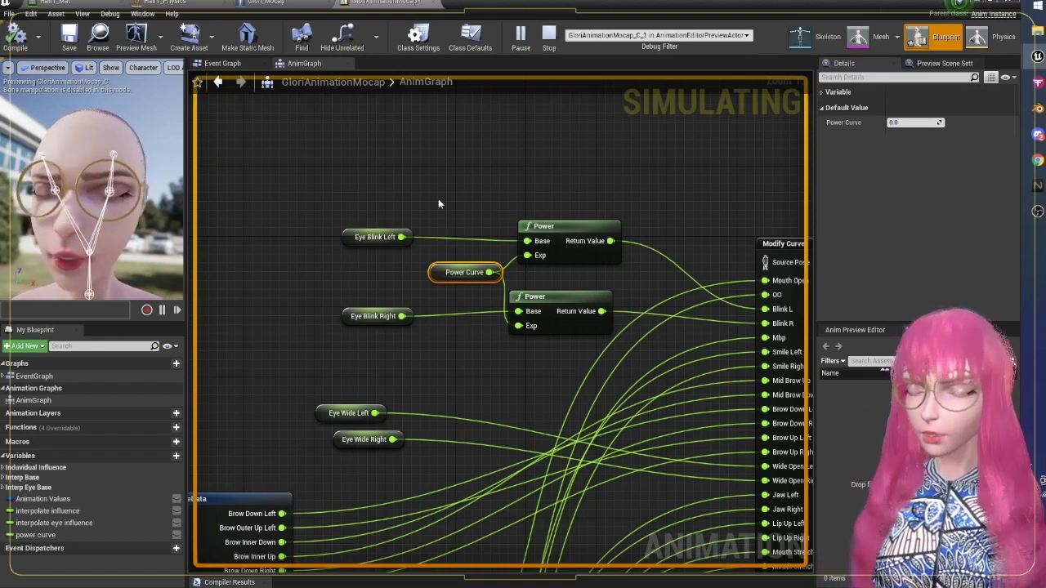
# Step: Set the Power Curve variable's default value to 1.0 and compile the blueprint
pyautogui.click(912, 123)
pyautogui.write('1')
pyautogui.press('Return')
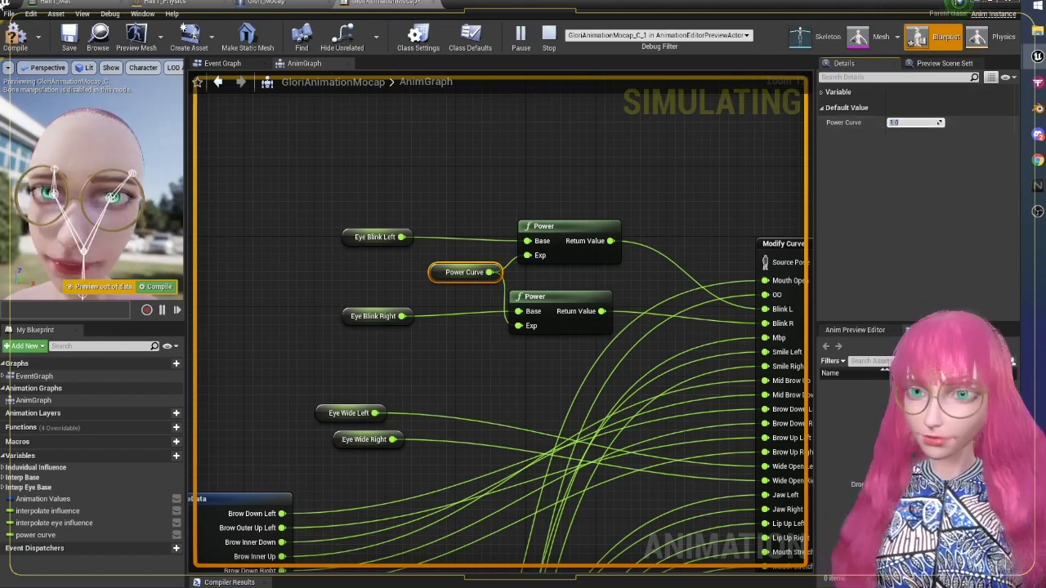
pyautogui.click(15, 37)
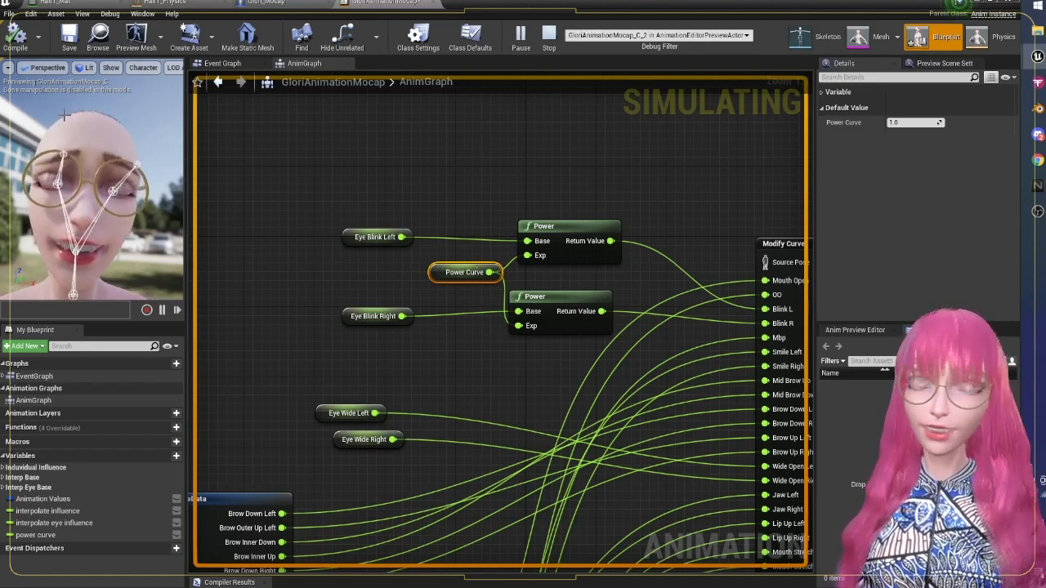
# Step: Move the Eye Wide Left and Eye Wide Right nodes together closer to the Modify Curve node
pyautogui.moveTo(553, 196); pyautogui.dragTo(568, 213, button='right')
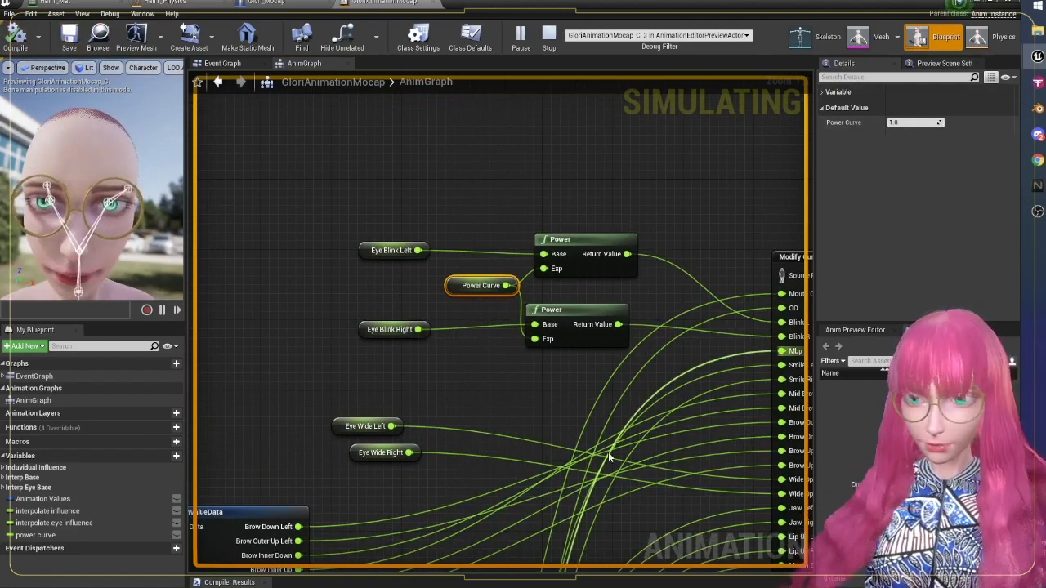
pyautogui.click(520, 412)
pyautogui.moveTo(521, 411); pyautogui.dragTo(501, 278, button='right')
pyautogui.scroll(-1, 501, 278)
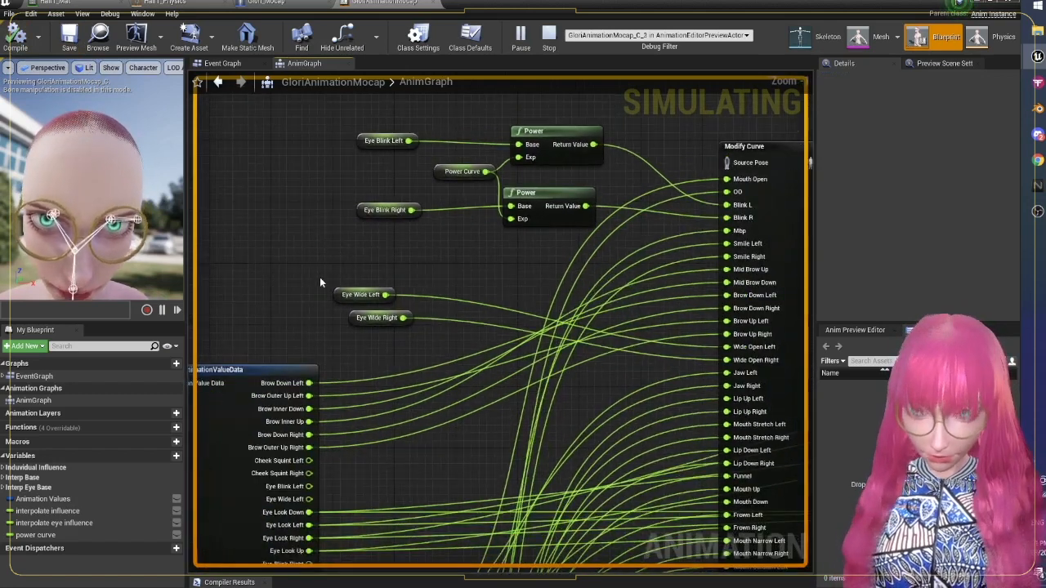
pyautogui.moveTo(350, 296); pyautogui.dragTo(444, 287)
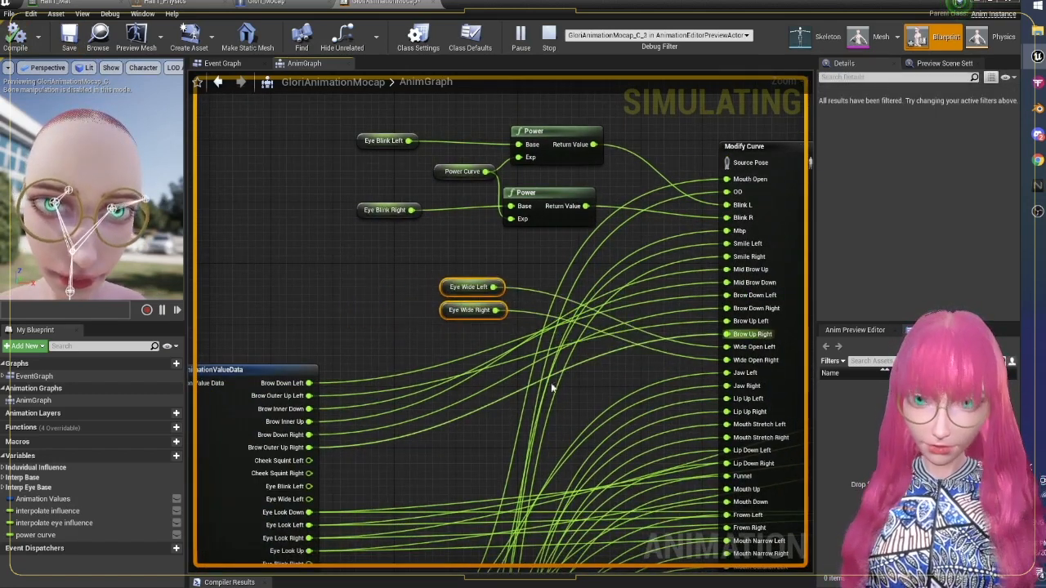
pyautogui.click(628, 387)
# Step: Check the Modify Curve node's inputs and frame the character's full body in the preview
pyautogui.moveTo(648, 334); pyautogui.dragTo(594, 289, button='right')
pyautogui.scroll(-3, 163, 215)
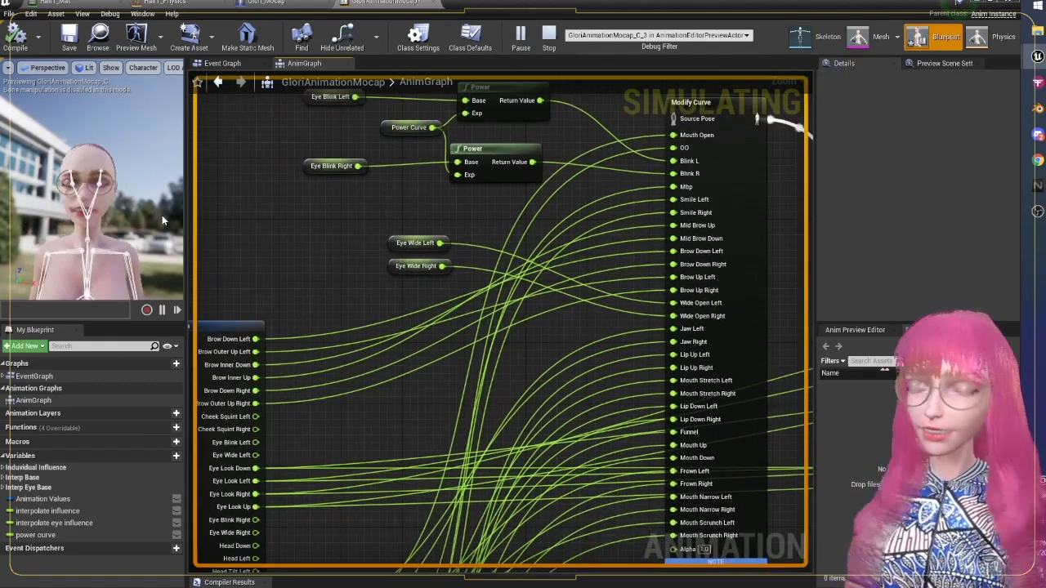
pyautogui.scroll(-5, 161, 215)
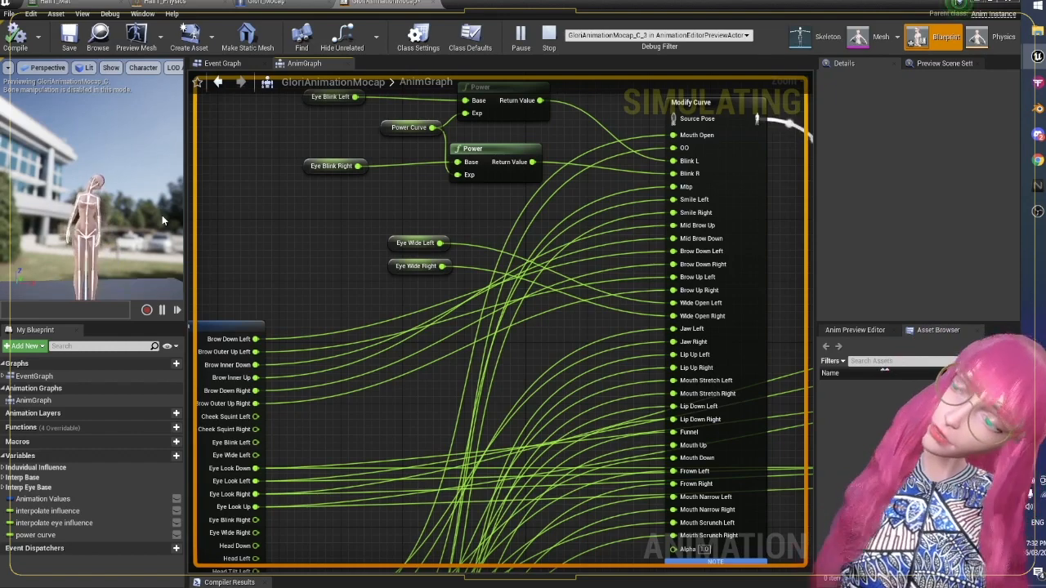
pyautogui.moveTo(162, 215)
pyautogui.mouseDown(button='right')
pyautogui.moveTo(170, 244)
pyautogui.moveTo(166, 215)
pyautogui.moveTo(178, 214)
pyautogui.mouseUp(button='right')
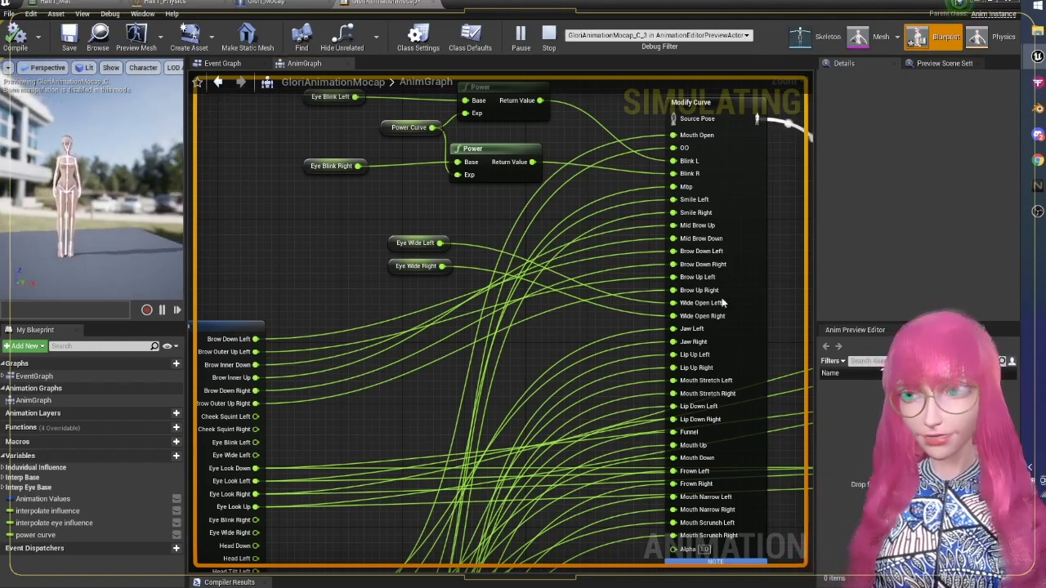
# Step: Examine the chain of grouped bone transform nodes that follows Modify Curve, down to the head and neck groups
pyautogui.scroll(-7, 444, 364)
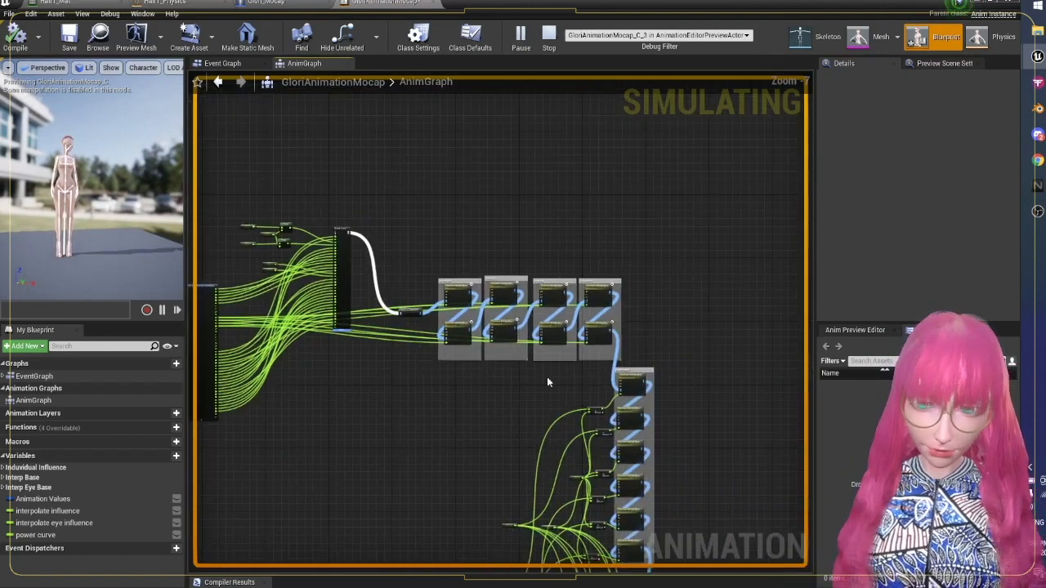
pyautogui.scroll(3, 659, 406)
pyautogui.scroll(-7, 607, 286)
pyautogui.moveTo(595, 317); pyautogui.dragTo(592, 301, button='right')
pyautogui.moveTo(641, 554); pyautogui.dragTo(610, 417, button='right')
pyautogui.moveTo(565, 262); pyautogui.dragTo(582, 353, button='right')
pyautogui.moveTo(565, 222); pyautogui.dragTo(575, 351, button='right')
pyautogui.moveTo(576, 115); pyautogui.dragTo(562, 302, button='right')
pyautogui.scroll(2, 563, 303)
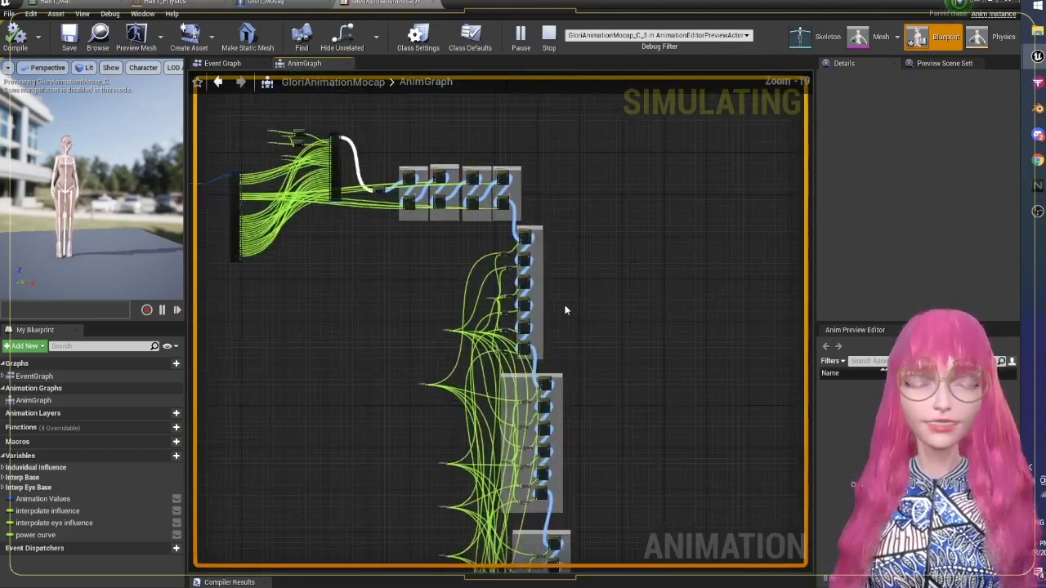
pyautogui.scroll(6, 563, 293)
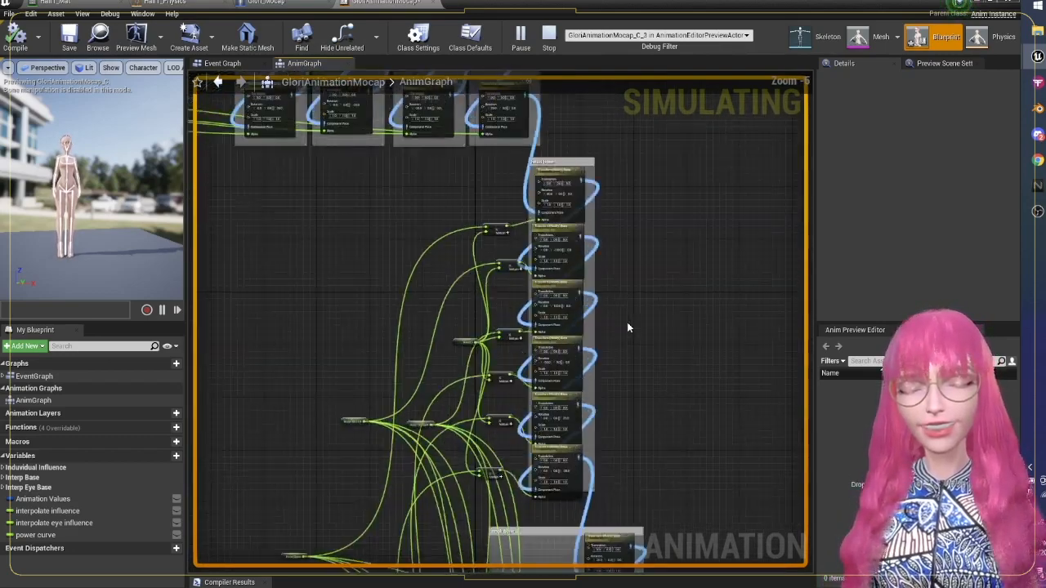
# Step: Examine how the Head Tilt Left, Head Tilt Right and Head Down variables feed the multiply nodes of the bone groups
pyautogui.moveTo(587, 314); pyautogui.dragTo(676, 291, button='right')
pyautogui.scroll(-2, 674, 292)
pyautogui.scroll(-1, 541, 360)
pyautogui.scroll(-1, 539, 380)
pyautogui.moveTo(520, 479); pyautogui.dragTo(529, 446, button='right')
pyautogui.scroll(4, 517, 416)
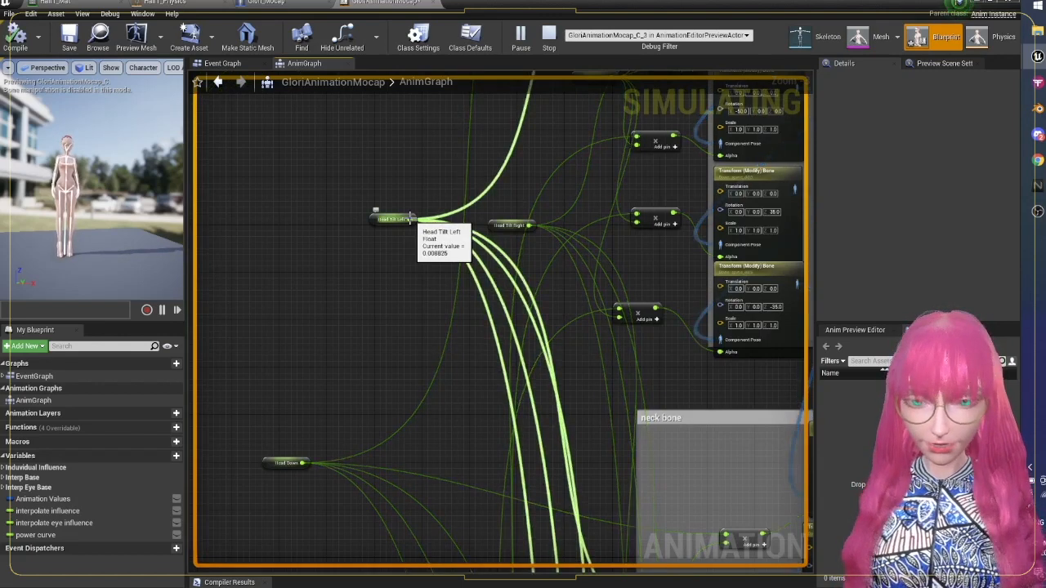
pyautogui.moveTo(673, 206); pyautogui.dragTo(608, 404, button='right')
pyautogui.moveTo(610, 200); pyautogui.dragTo(603, 355, button='right')
pyautogui.moveTo(467, 517); pyautogui.dragTo(504, 422, button='right')
pyautogui.scroll(3, 504, 425)
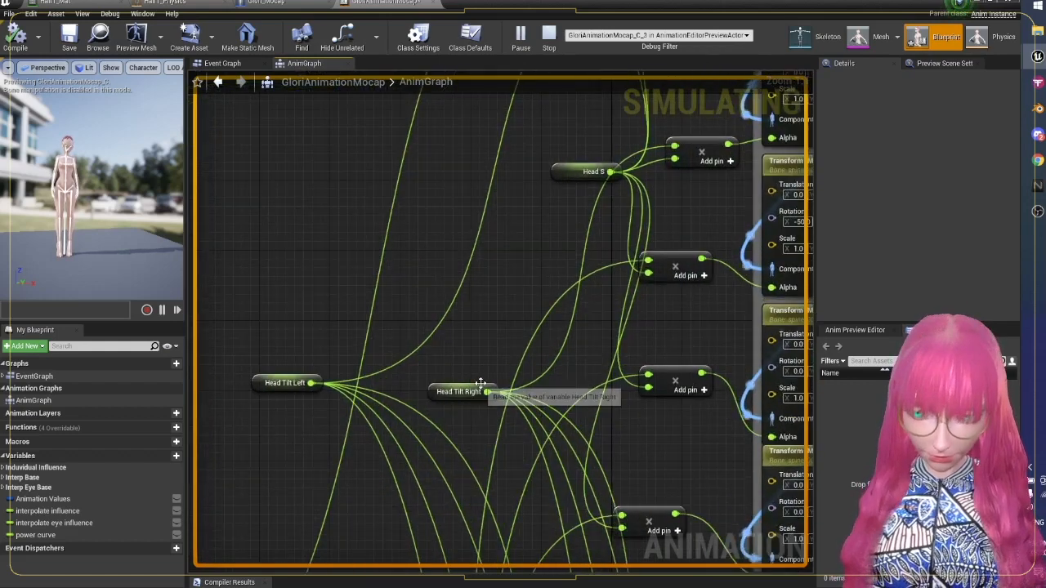
# Step: Inspect the default values of the Head Tilt Left and Head S variable nodes and their connections
pyautogui.click(258, 384)
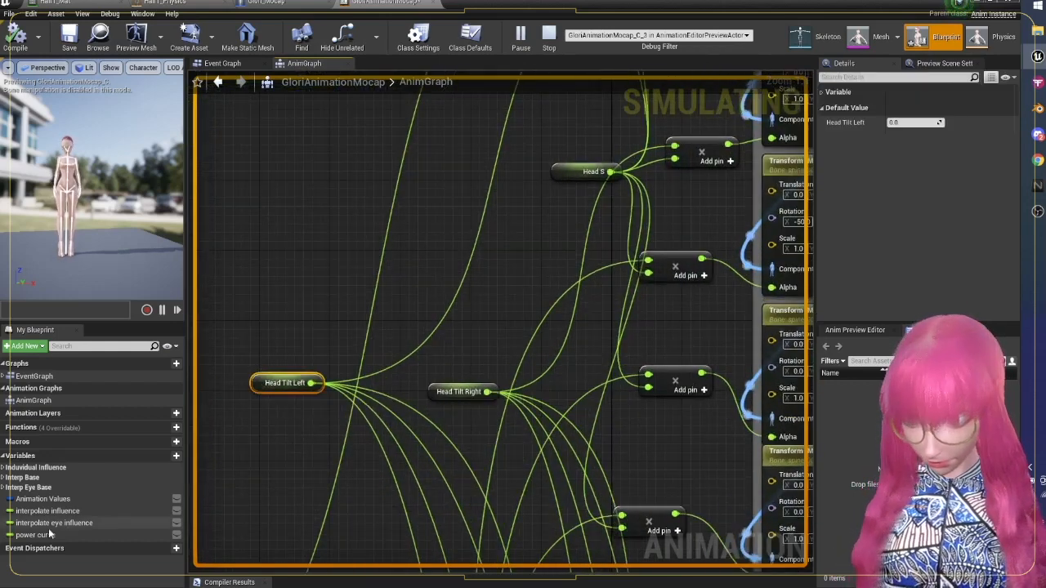
pyautogui.click(568, 173)
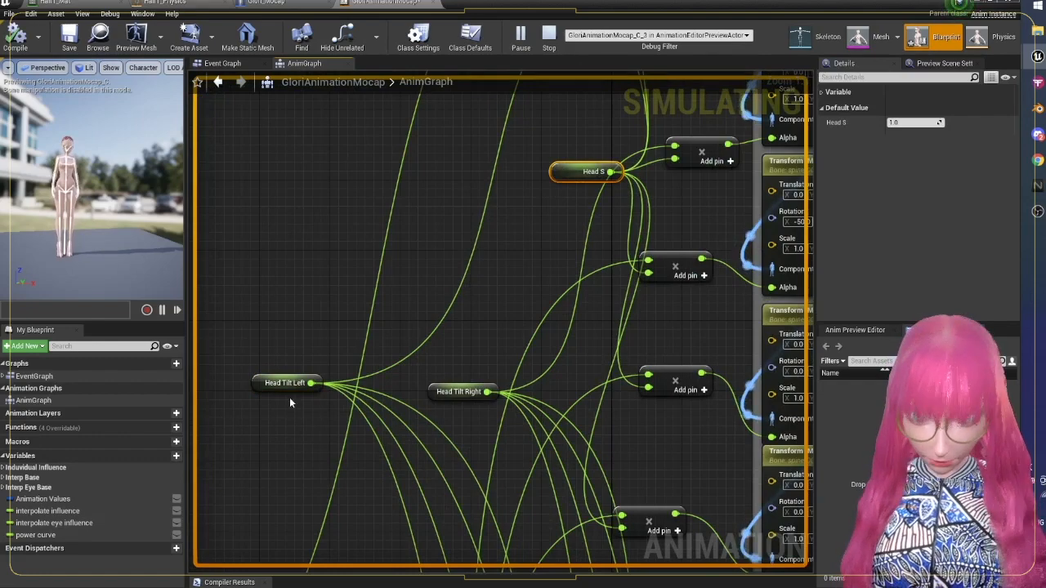
pyautogui.moveTo(535, 143); pyautogui.dragTo(490, 327, button='right')
pyautogui.click(494, 226)
pyautogui.scroll(-5, 491, 327)
pyautogui.moveTo(442, 429); pyautogui.dragTo(518, 311, button='right')
pyautogui.scroll(2, 598, 366)
pyautogui.scroll(3, 599, 365)
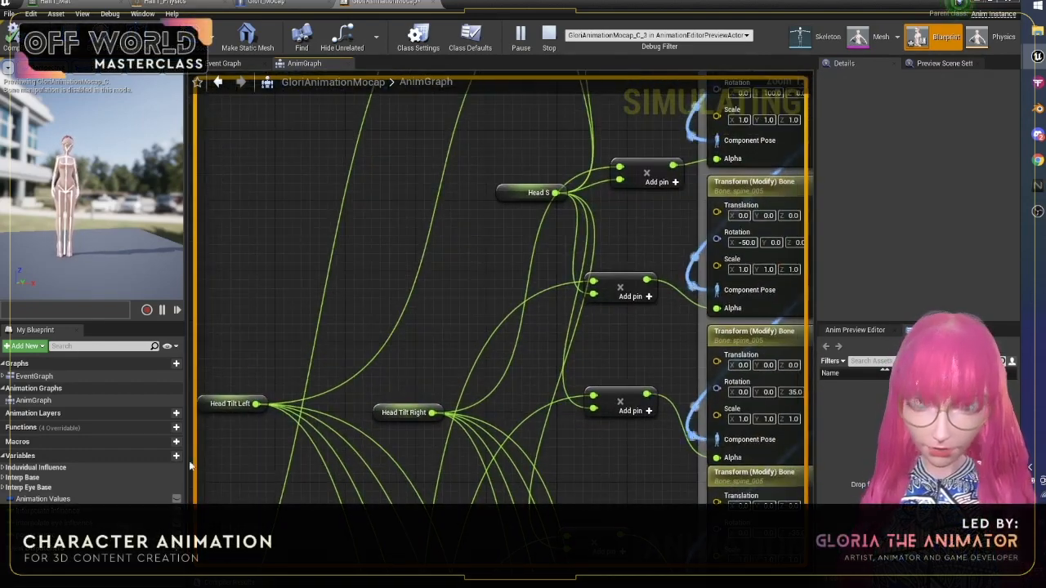
# Step: Inspect the power curve variable and the head left and Head Down variables in the Interp Base category
pyautogui.click(38, 520)
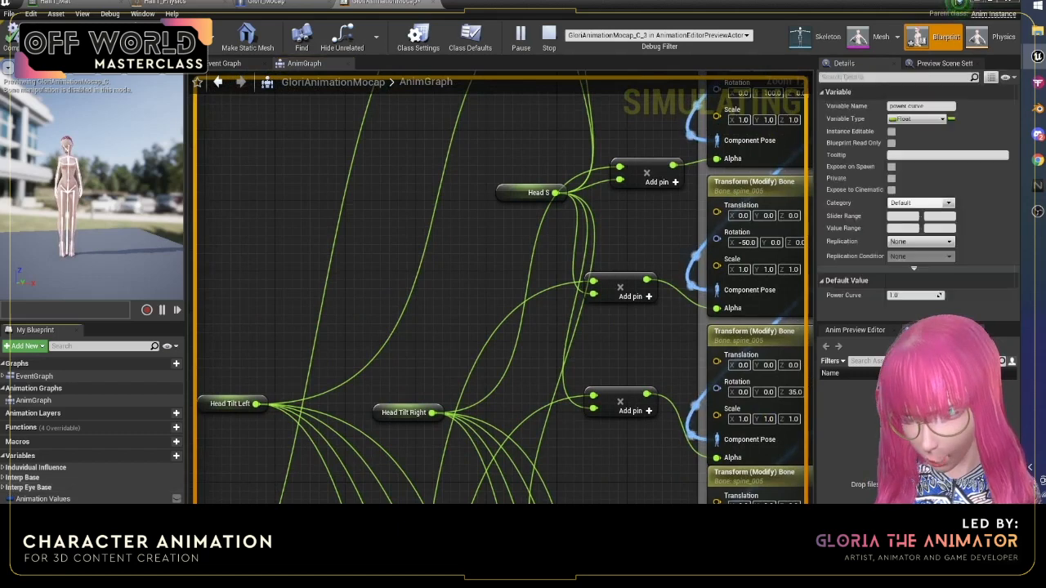
pyautogui.click(38, 530)
pyautogui.click(3, 480)
pyautogui.click(28, 489)
pyautogui.click(56, 501)
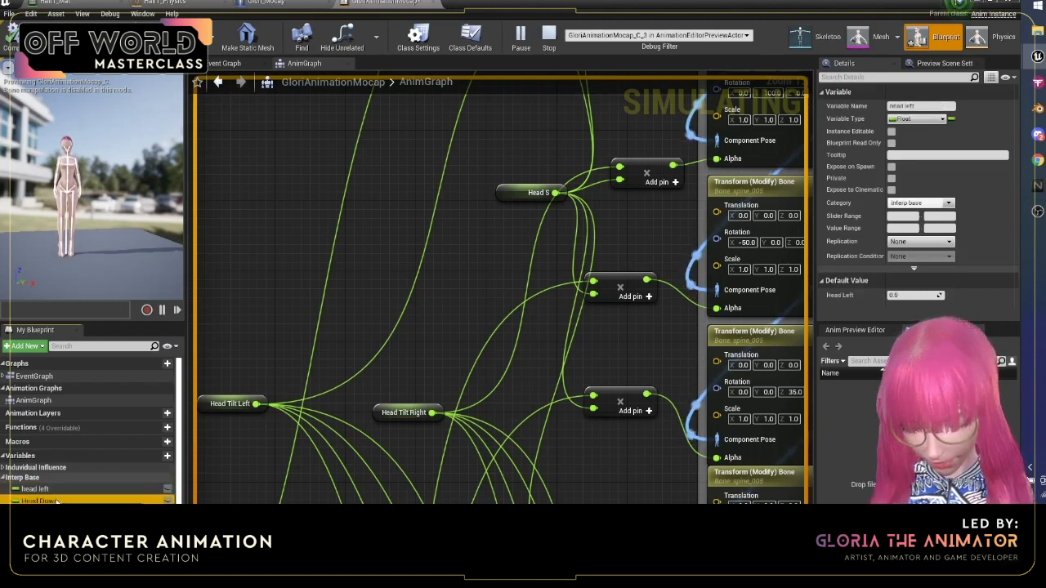
# Step: Inspect the UpTorso s, Head s, Mid Torso S and Neck S variables in the Induvidual Influence category
pyautogui.click(5, 468)
pyautogui.click(37, 480)
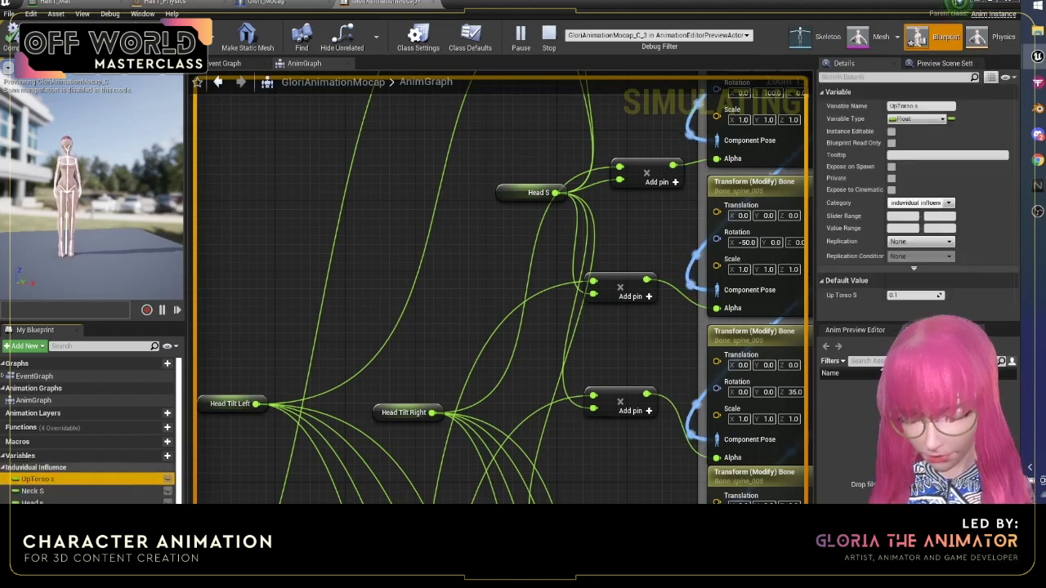
pyautogui.click(33, 502)
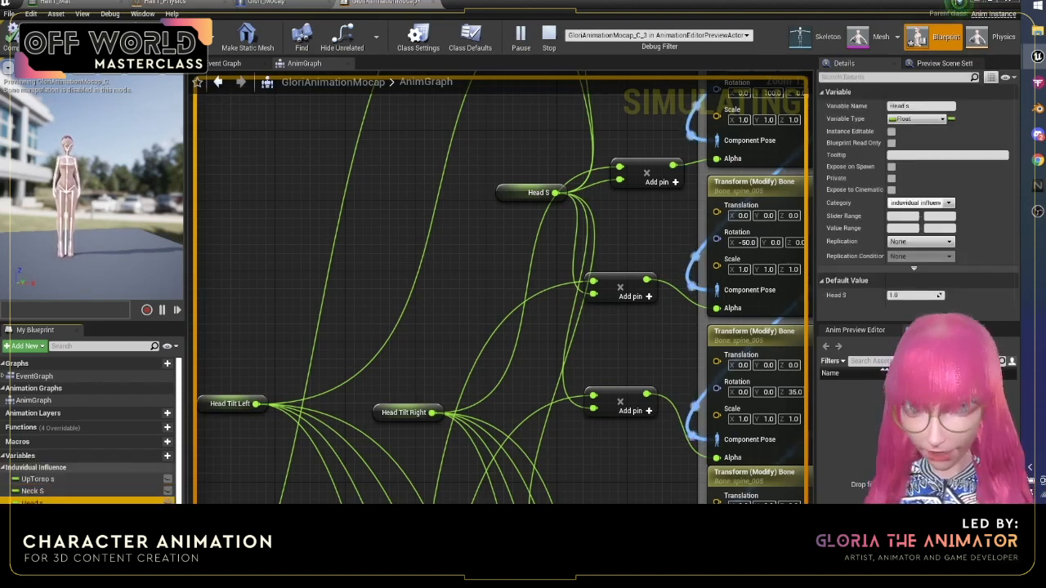
pyautogui.click(49, 515)
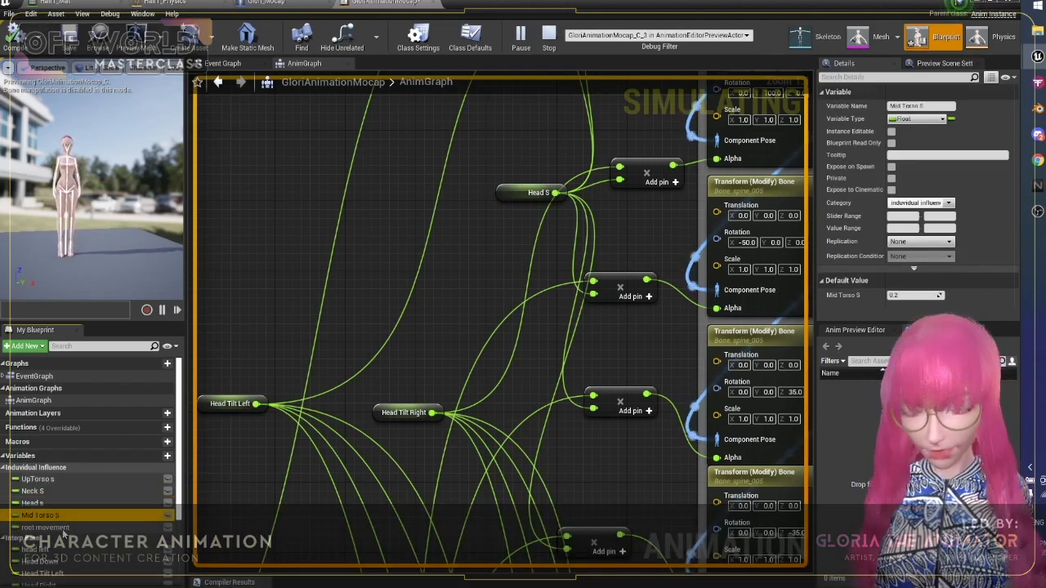
pyautogui.click(74, 493)
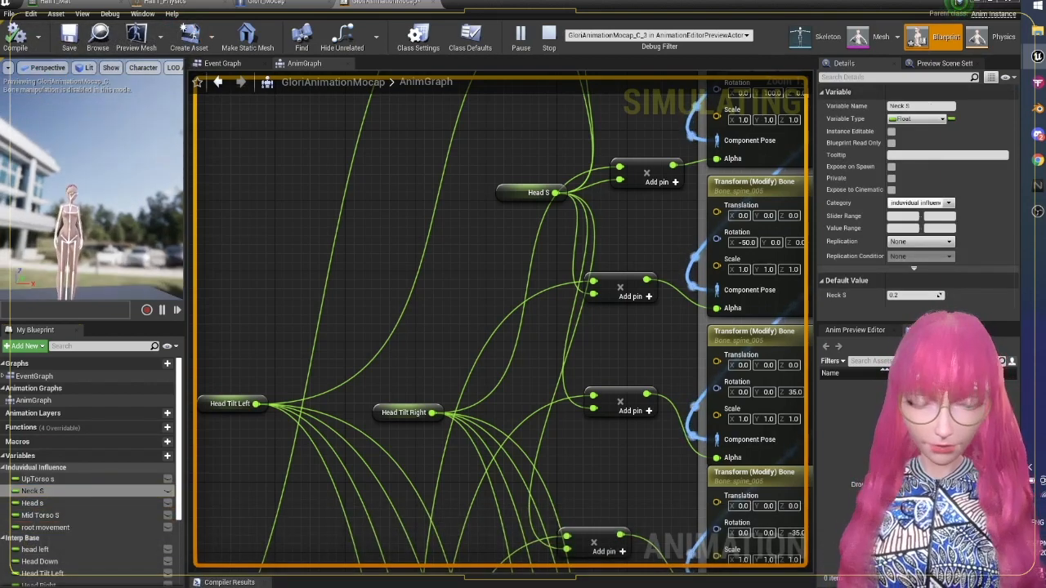
# Step: Select the head bone group and examine the rotations of its Transform (Modify) Bone nodes
pyautogui.moveTo(82, 193)
pyautogui.mouseDown(button='right')
pyautogui.moveTo(70, 230)
pyautogui.moveTo(79, 196)
pyautogui.mouseUp(button='right')
pyautogui.scroll(-6, 692, 413)
pyautogui.moveTo(699, 206); pyautogui.dragTo(629, 426)
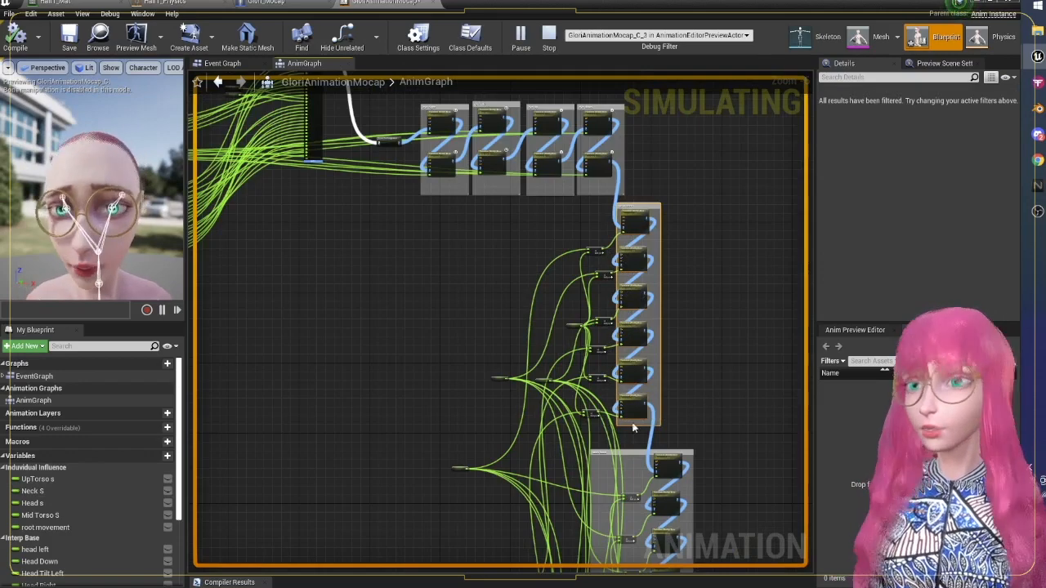
pyautogui.scroll(5, 630, 349)
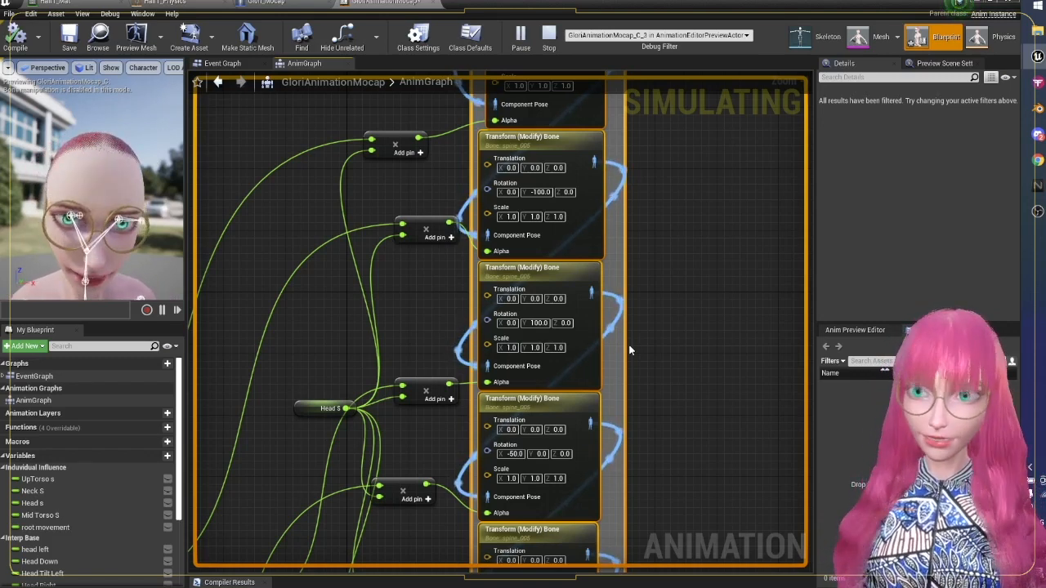
pyautogui.moveTo(629, 246); pyautogui.dragTo(632, 432, button='right')
pyautogui.scroll(1, 628, 268)
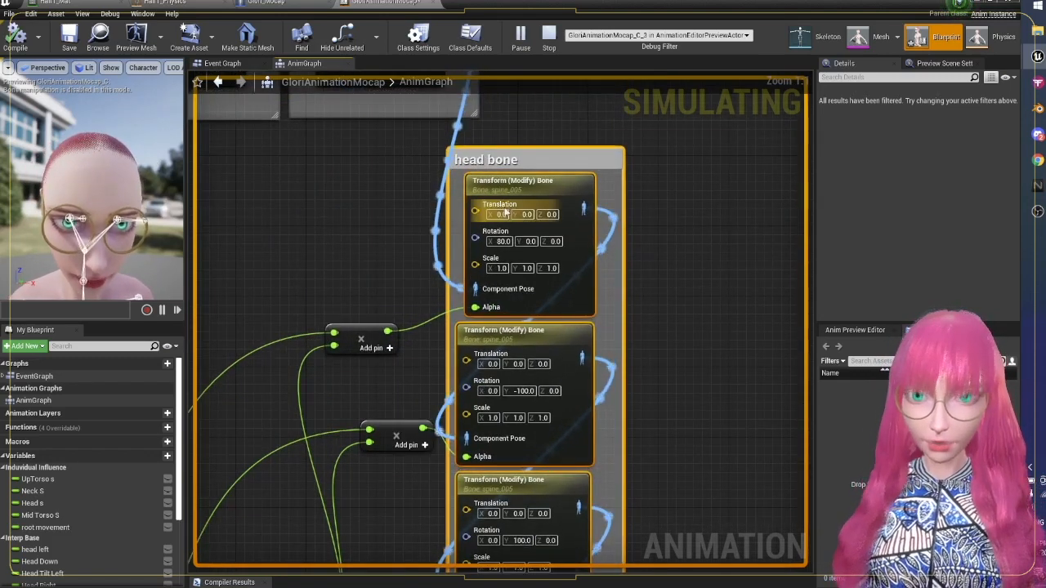
pyautogui.moveTo(532, 560); pyautogui.dragTo(528, 458, button='right')
pyautogui.moveTo(572, 547); pyautogui.dragTo(535, 267, button='right')
pyautogui.moveTo(534, 536); pyautogui.dragTo(554, 391, button='right')
# Step: Set the Head S variable's default value to 5.0
pyautogui.moveTo(280, 113); pyautogui.dragTo(360, 172, button='right')
pyautogui.click(334, 171)
pyautogui.moveTo(335, 172); pyautogui.dragTo(380, 223, button='right')
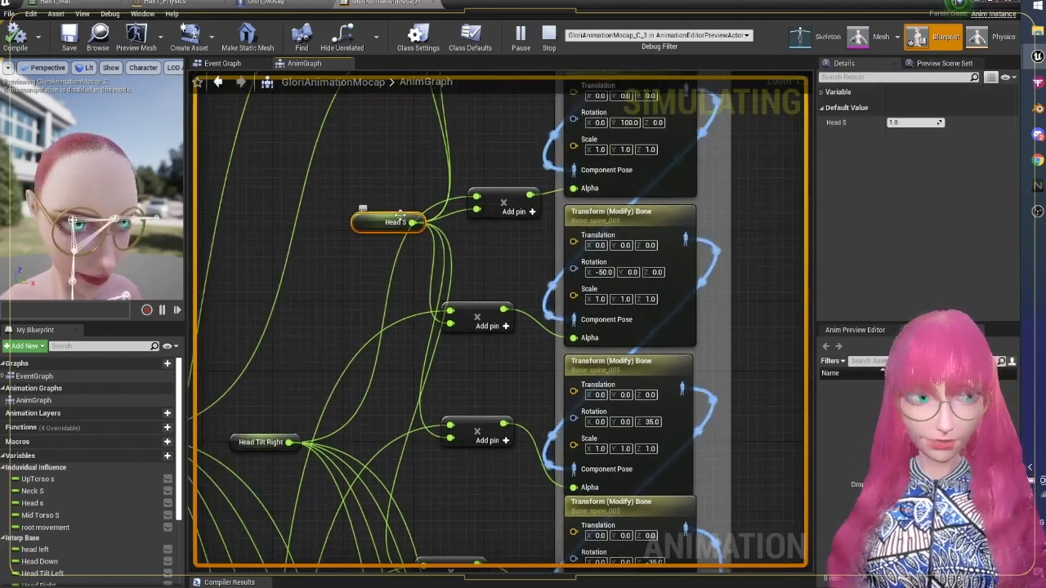
pyautogui.click(902, 122)
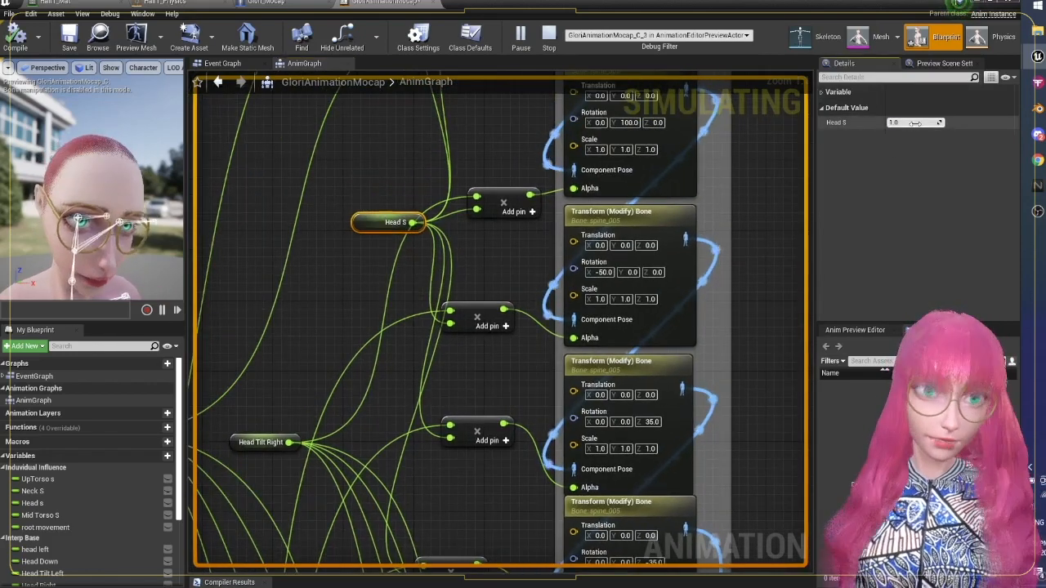
pyautogui.write('5')
pyautogui.press('Return')
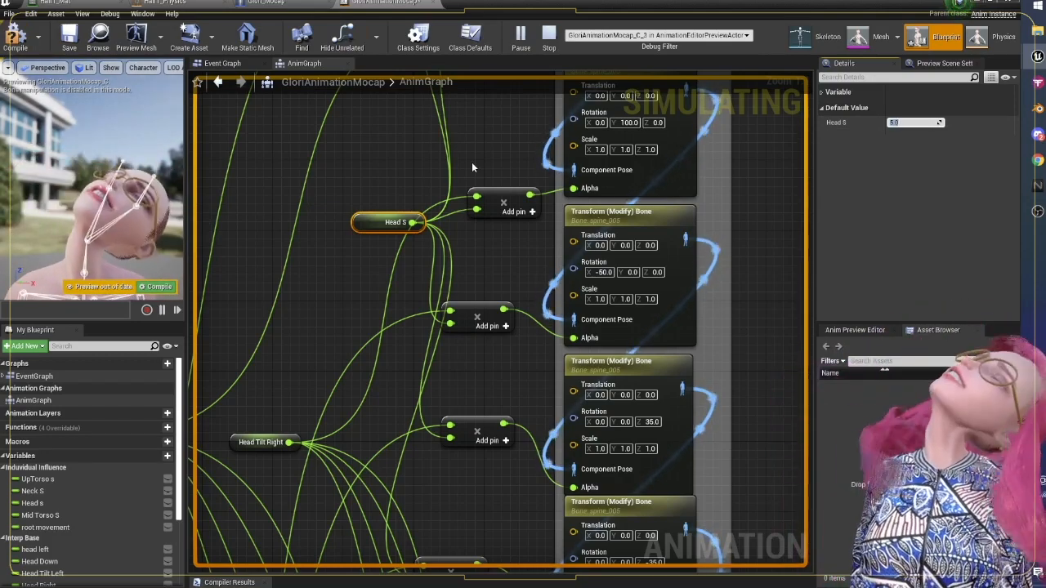
# Step: Set the Head S variable's default value to 1.0 and compile the animation blueprint
pyautogui.click(732, 222)
pyautogui.hotkey('ctrl', 'z')
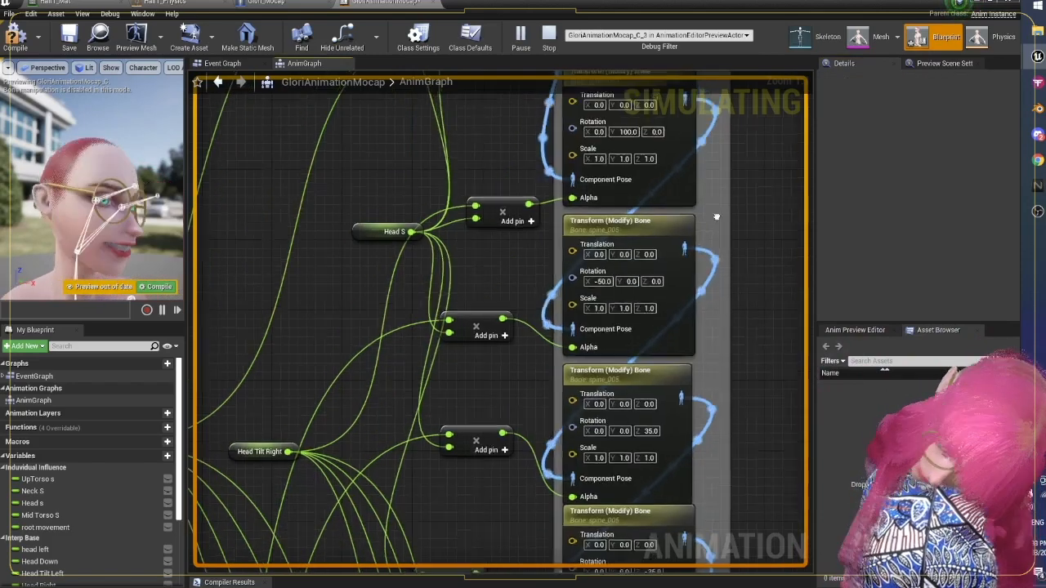
pyautogui.click(383, 267)
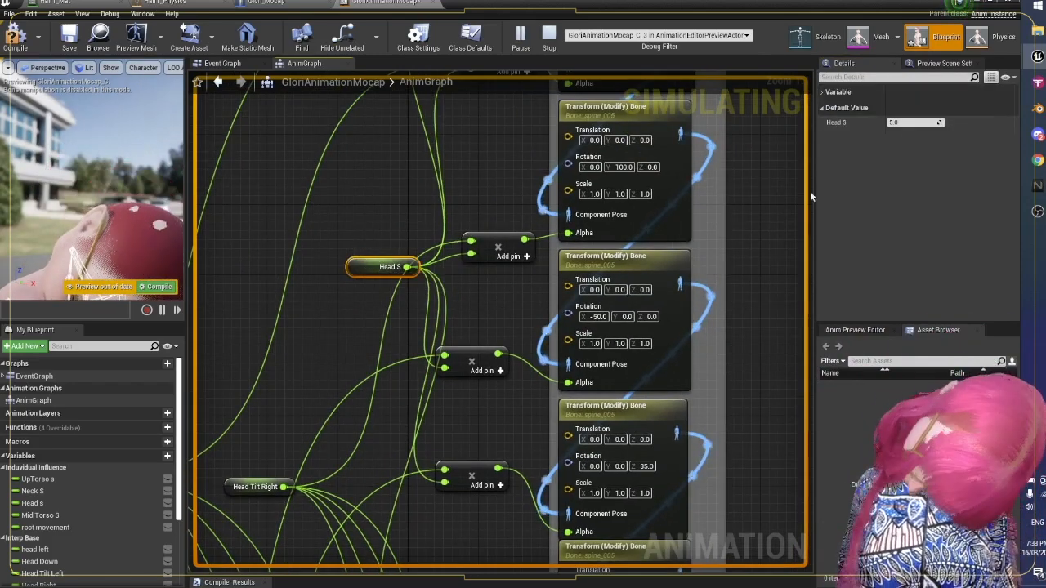
pyautogui.click(738, 227)
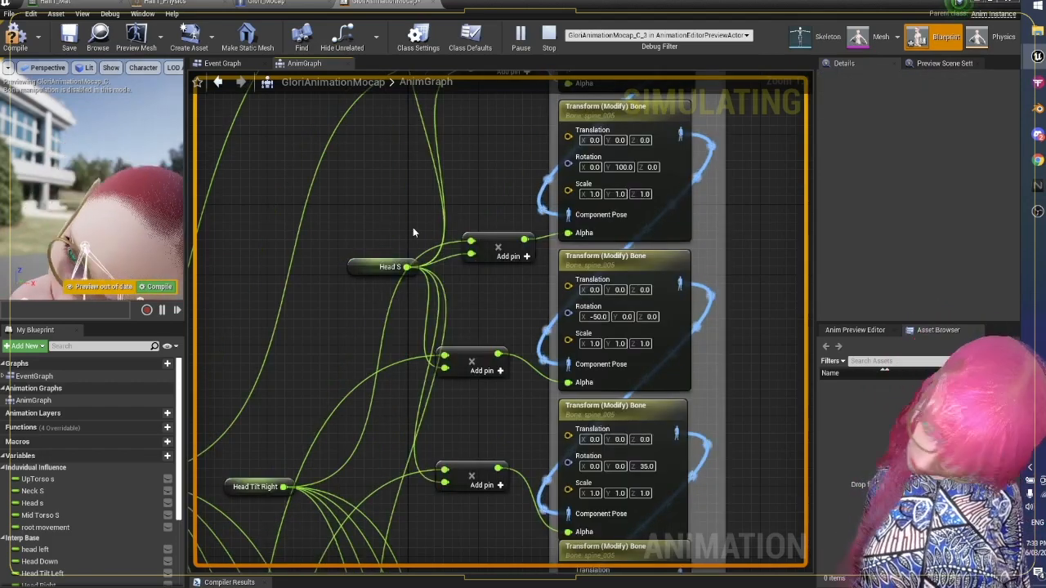
pyautogui.click(369, 271)
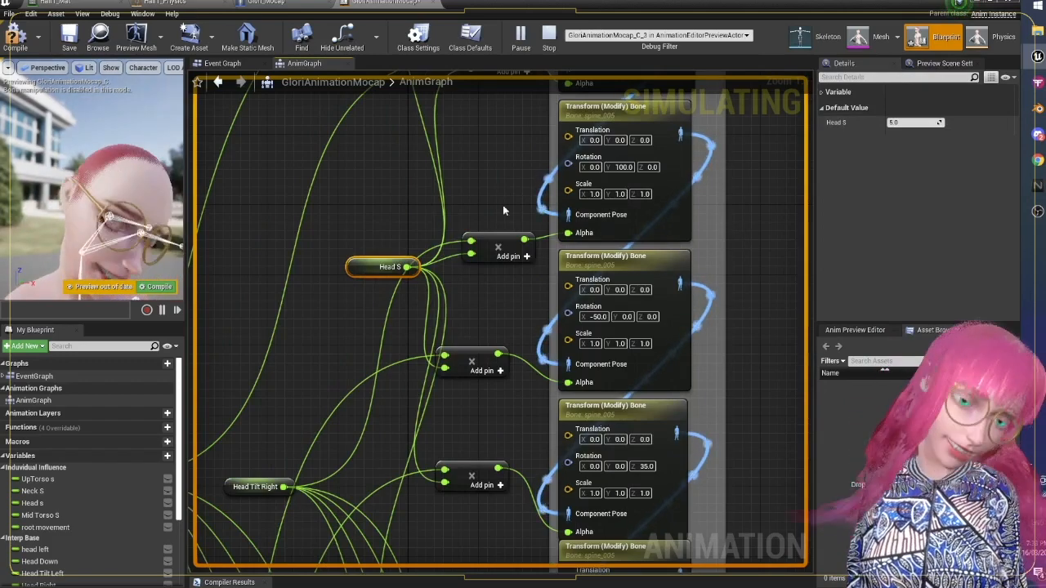
pyautogui.click(411, 208)
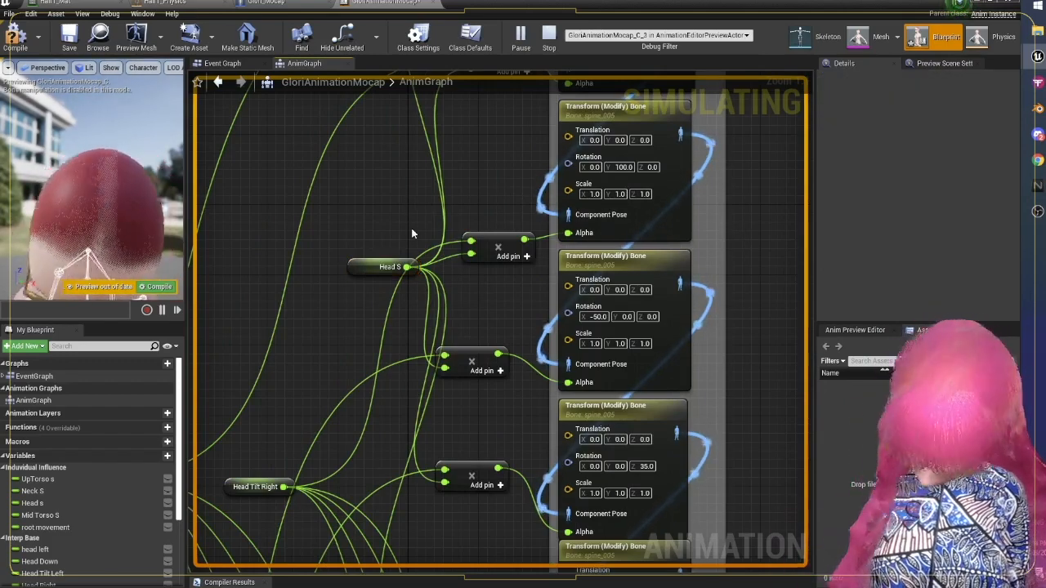
pyautogui.click(369, 268)
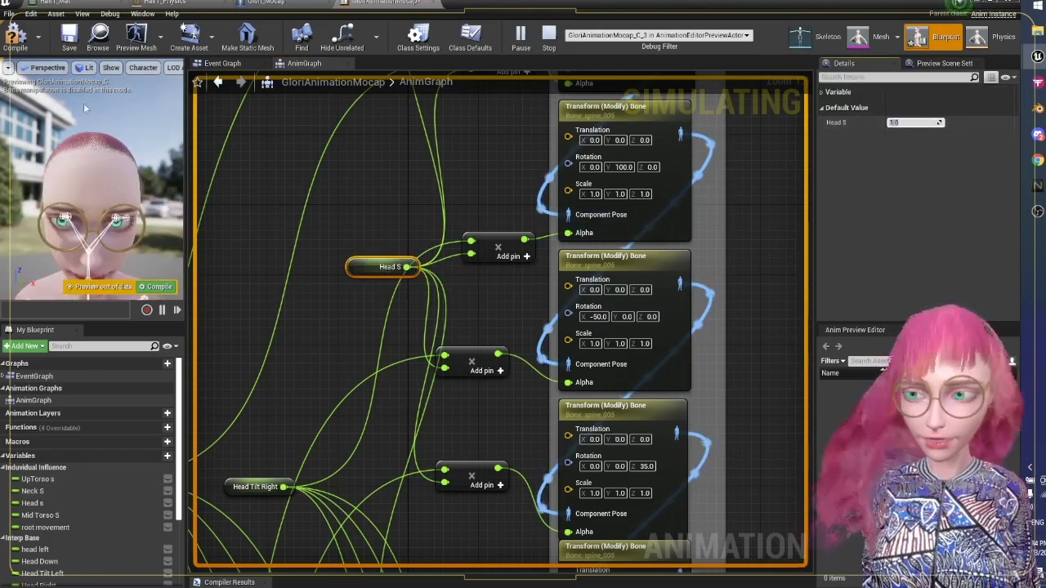
pyautogui.click(14, 34)
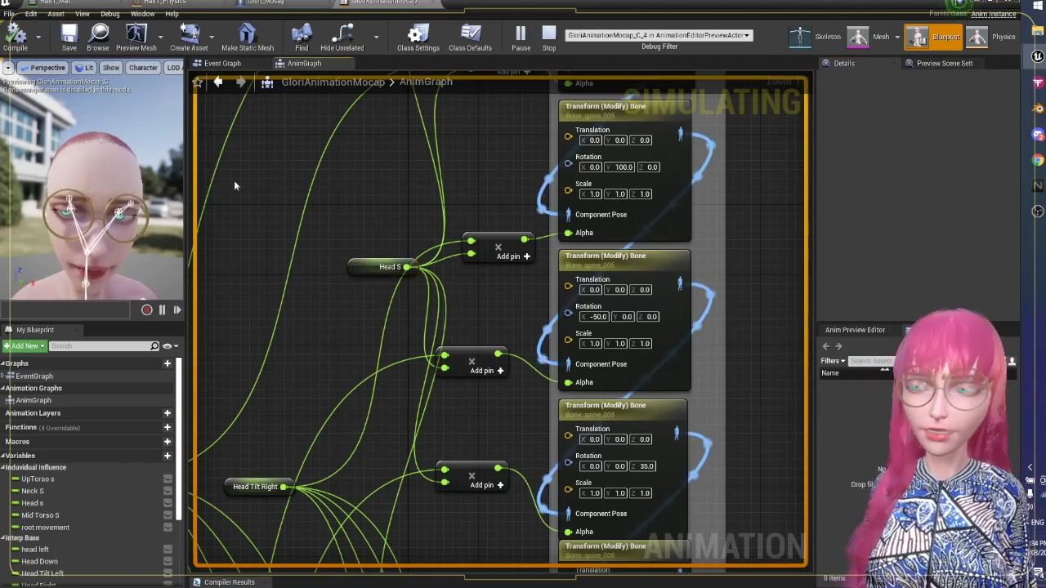
# Step: Examine the Transform (Modify) Bone nodes in the root group and the full-body skeleton in the preview viewport
pyautogui.scroll(-5, 254, 198)
pyautogui.moveTo(254, 199); pyautogui.dragTo(587, 335, button='right')
pyautogui.scroll(4, 565, 516)
pyautogui.moveTo(565, 516); pyautogui.dragTo(667, 386, button='right')
pyautogui.scroll(5, 667, 387)
pyautogui.moveTo(479, 144); pyautogui.dragTo(734, 356, button='right')
pyautogui.moveTo(578, 222); pyautogui.dragTo(633, 420, button='right')
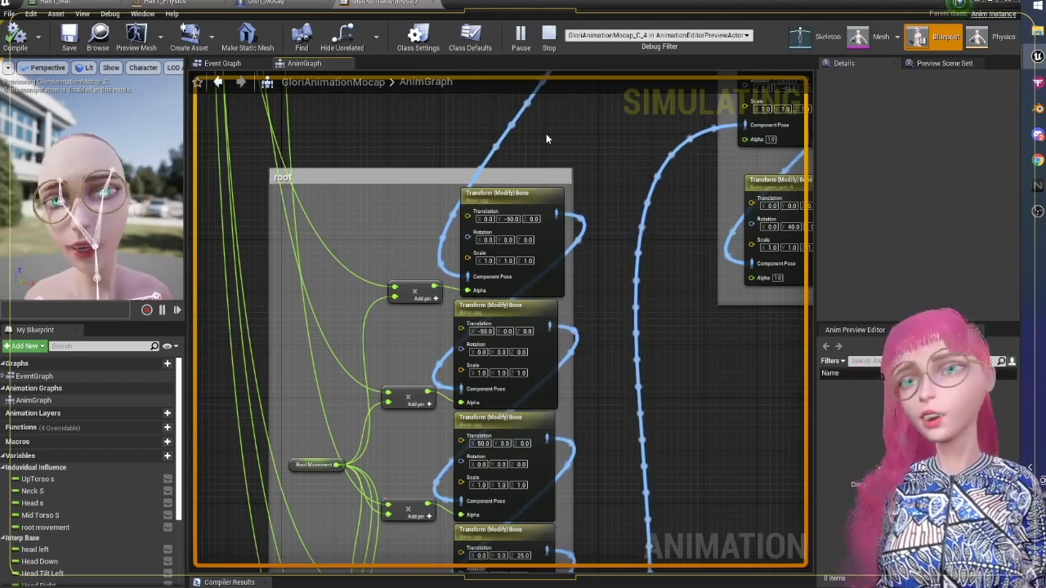
pyautogui.scroll(-8, 119, 230)
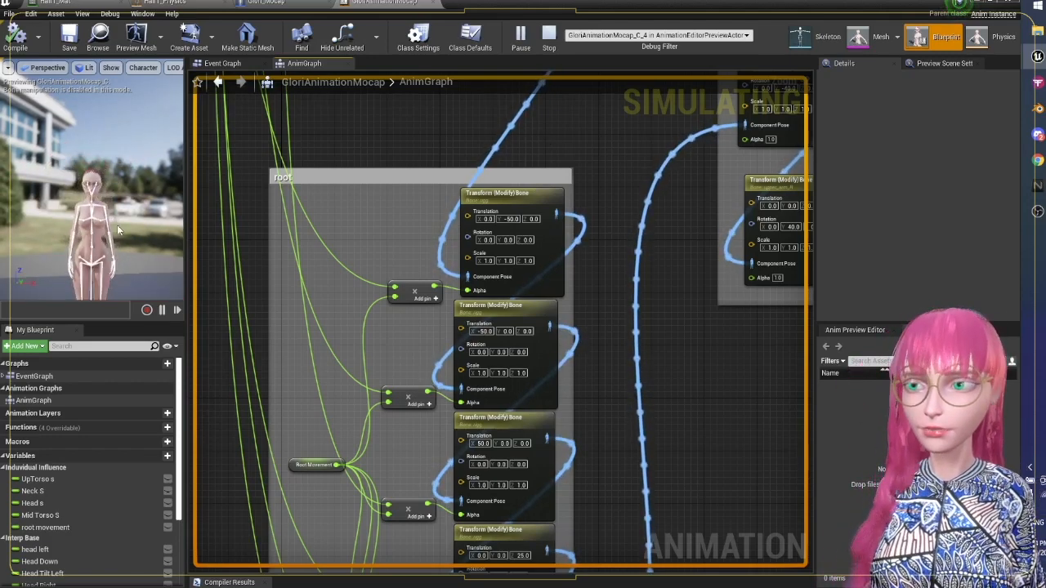
pyautogui.scroll(-3, 117, 230)
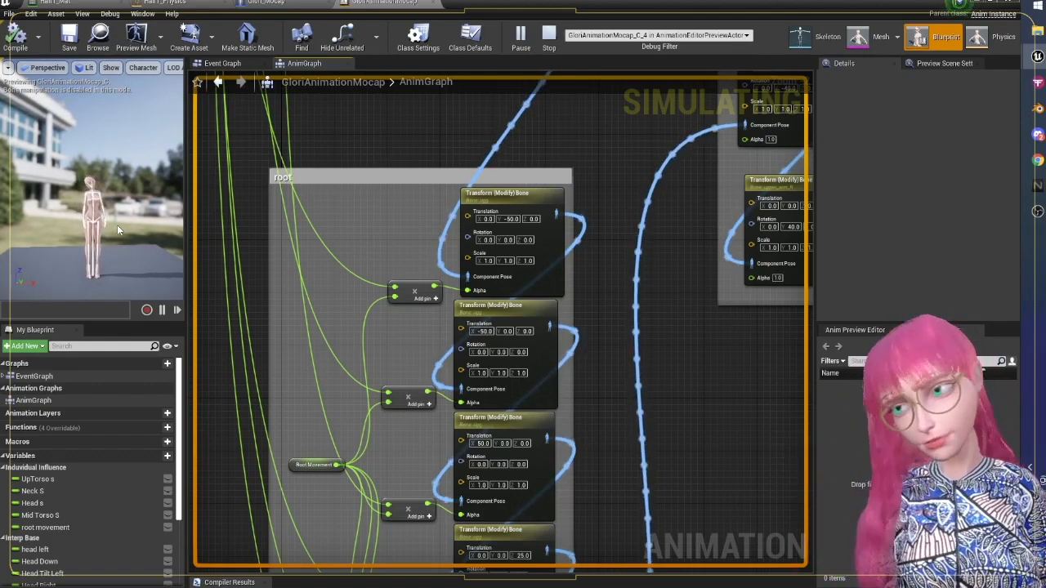
pyautogui.moveTo(117, 230); pyautogui.dragTo(90, 238, button='right')
pyautogui.press('w')
pyautogui.press('s')
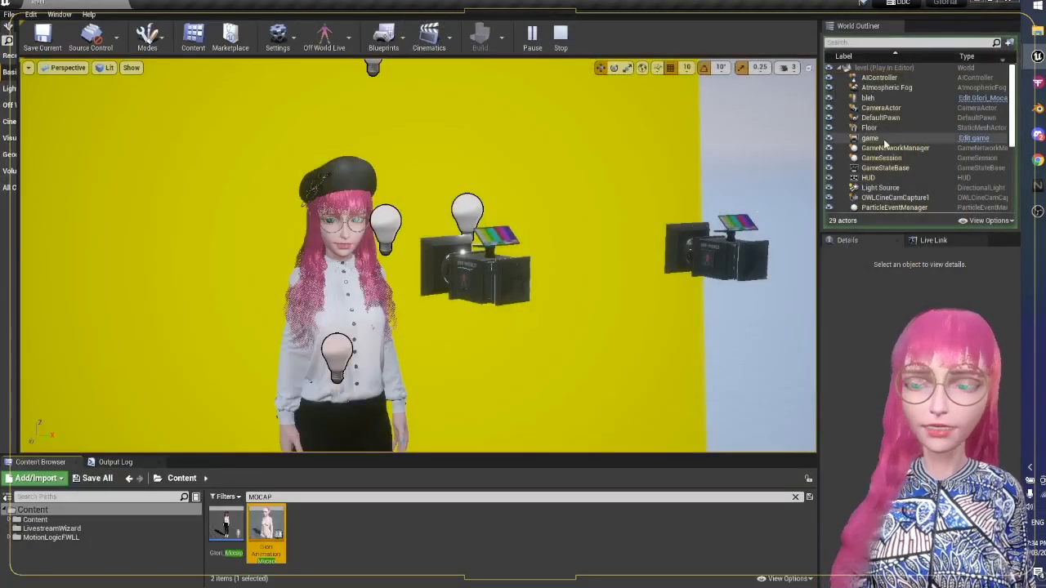
# Step: Bring up the running Gloria Preview window to show the live character over the level editor
pyautogui.moveTo(1036, 56)
pyautogui.click(968, 207)
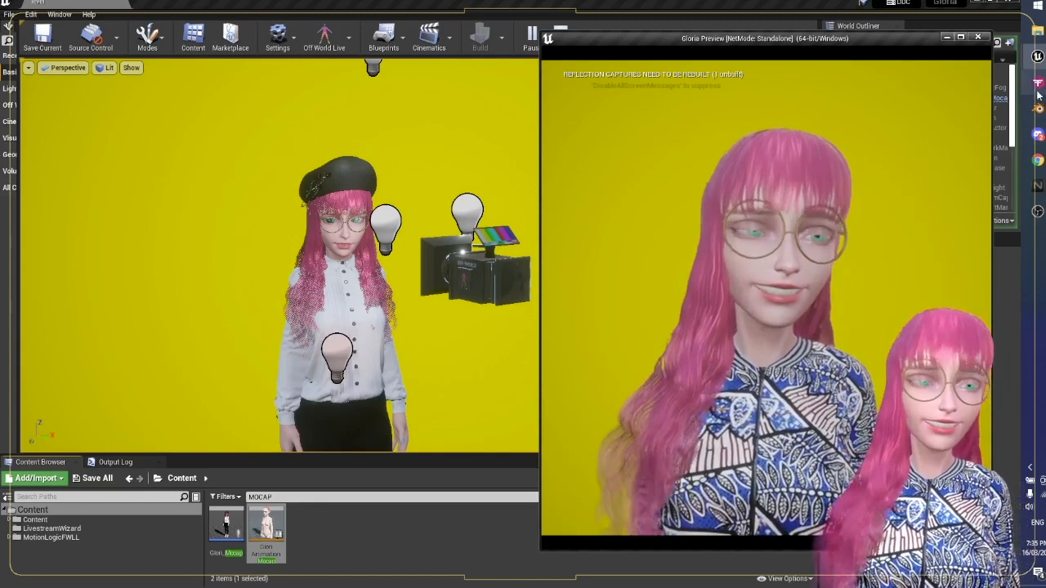
pyautogui.moveTo(1037, 84)
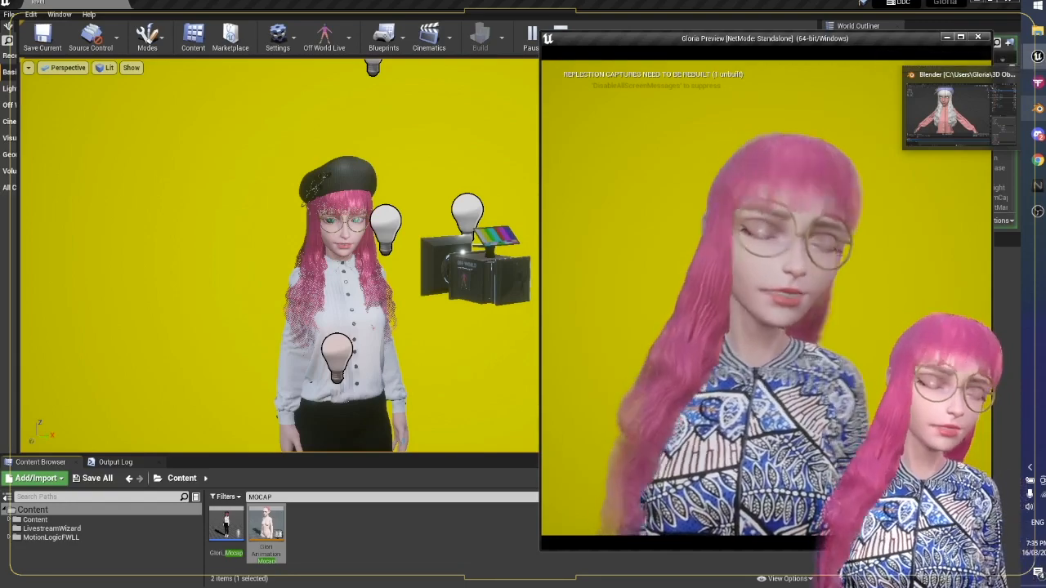
# Step: Switch to Blender and select the head mesh PROXY.003
pyautogui.click(1038, 107)
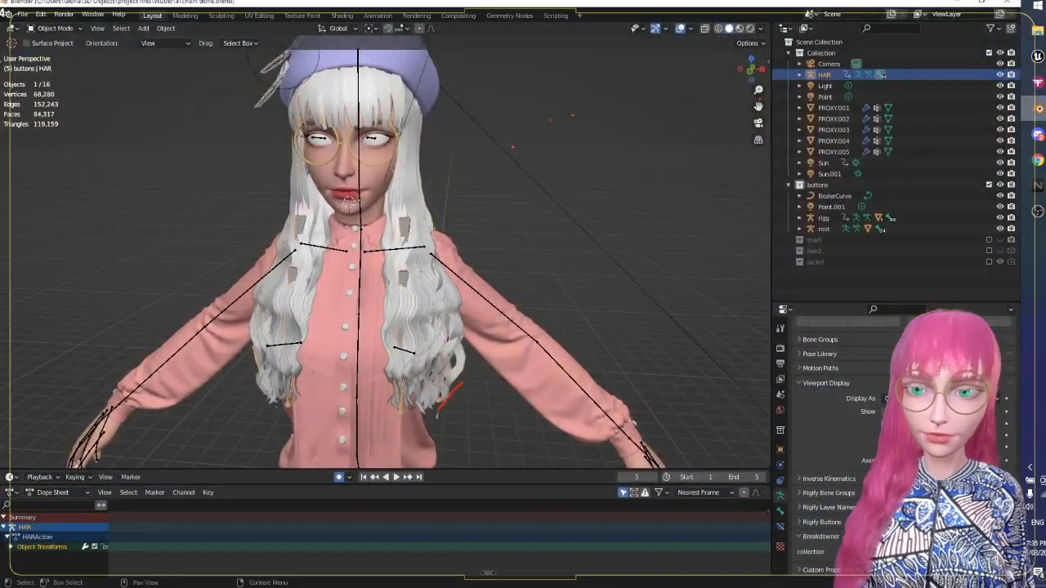
pyautogui.scroll(2, 434, 167)
pyautogui.click(365, 134)
pyautogui.scroll(2, 380, 215)
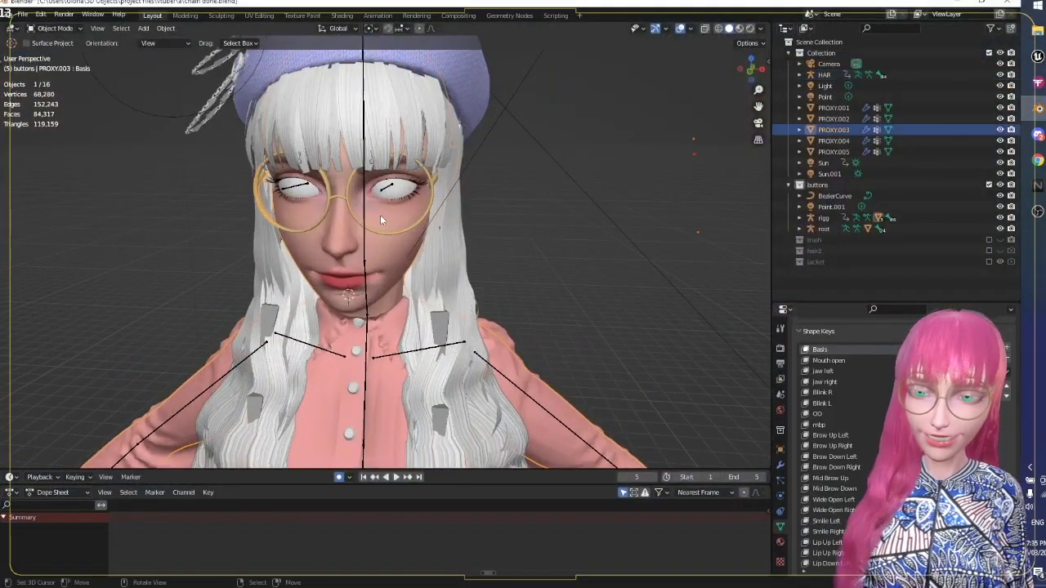
# Step: Frame the view on the face using a polygon beside the nose in Edit Mode, and return to Object Mode
pyautogui.press('Tab')
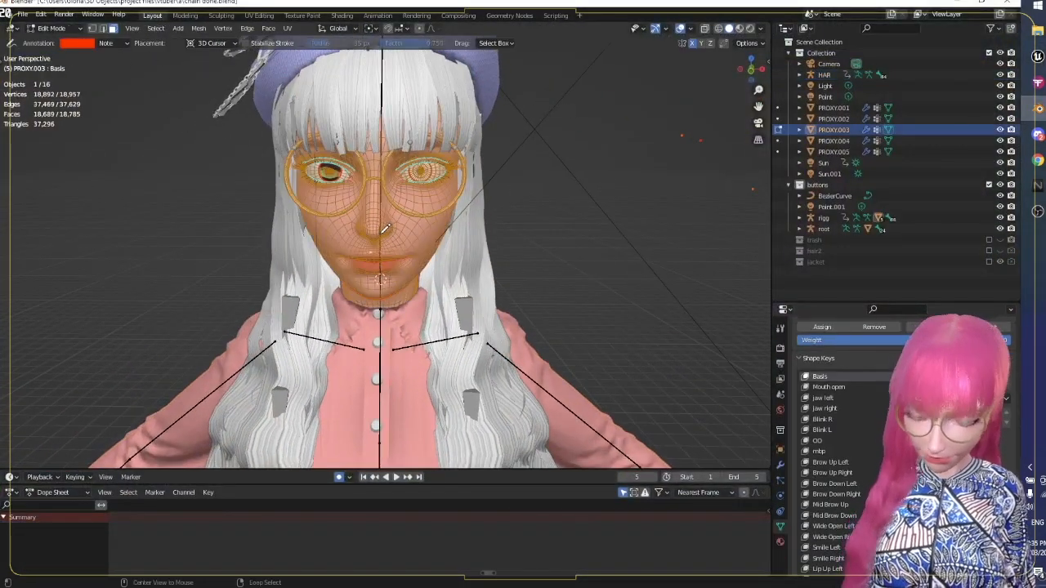
pyautogui.hotkey('alt', 'h')
pyautogui.click(385, 229)
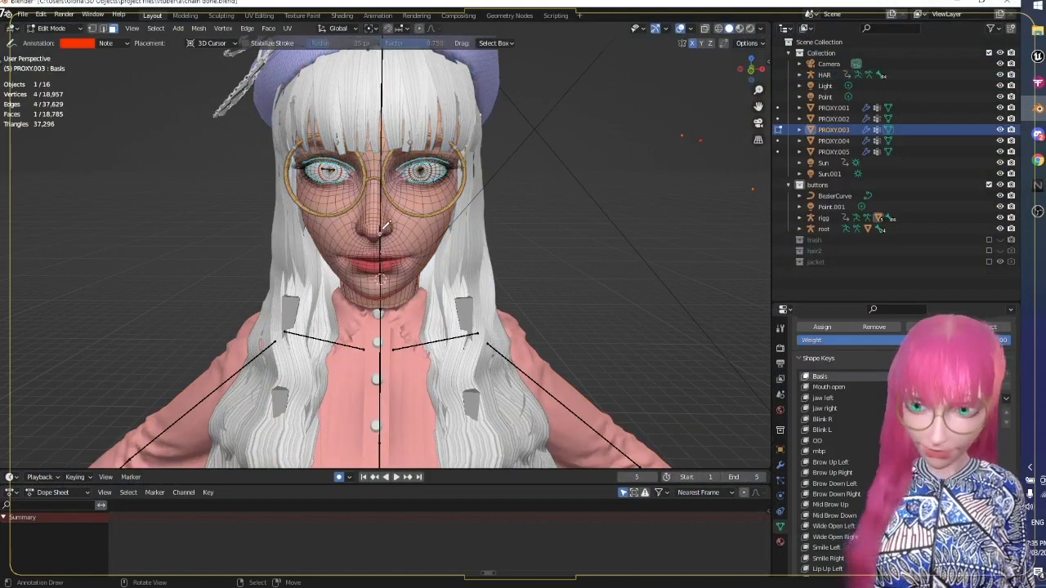
pyautogui.press('`')
pyautogui.click(383, 278)
pyautogui.scroll(-5, 464, 229)
pyautogui.scroll(-4, 459, 207)
pyautogui.press('l')
pyautogui.press('Tab')
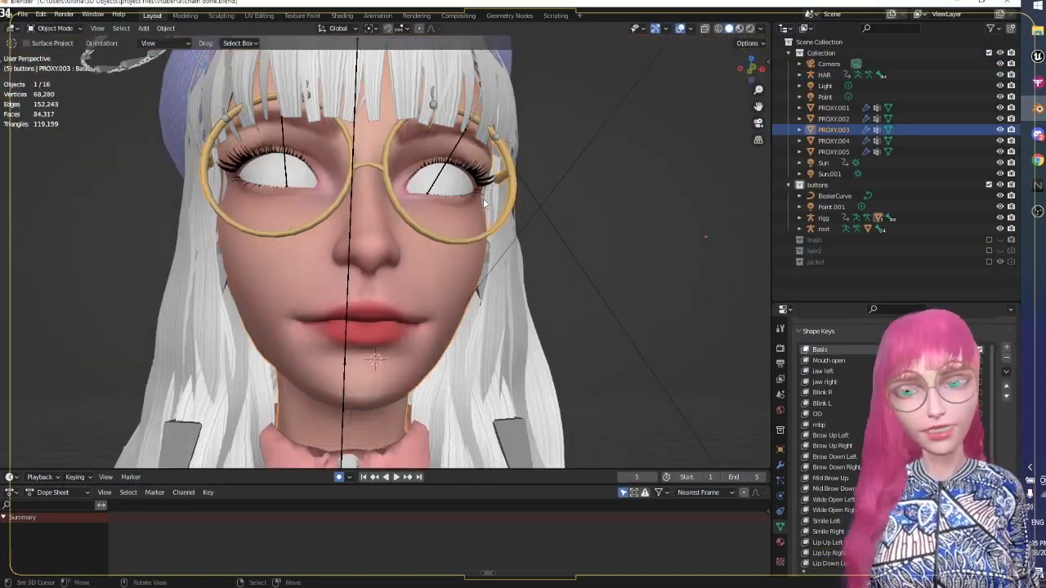
# Step: Bring the Gloria Preview window in front of Blender to compare the live character with the modelled face
pyautogui.moveTo(1039, 105)
pyautogui.moveTo(1038, 57)
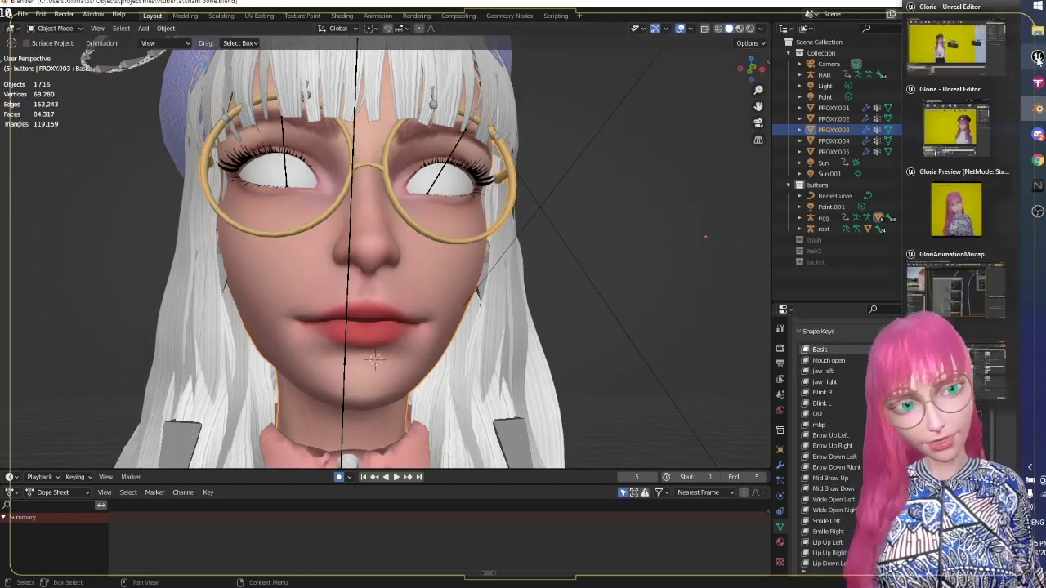
pyautogui.click(963, 211)
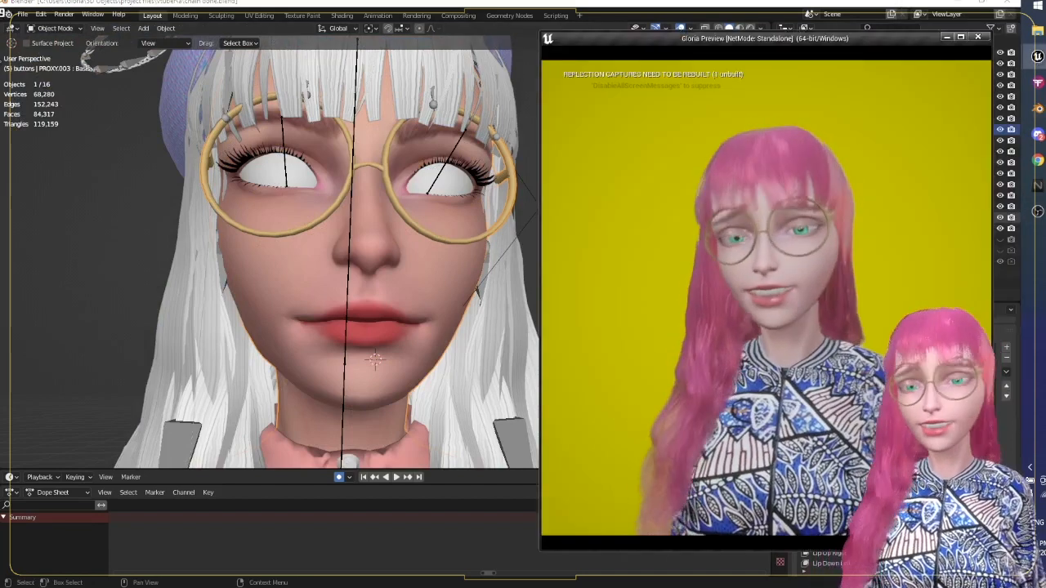
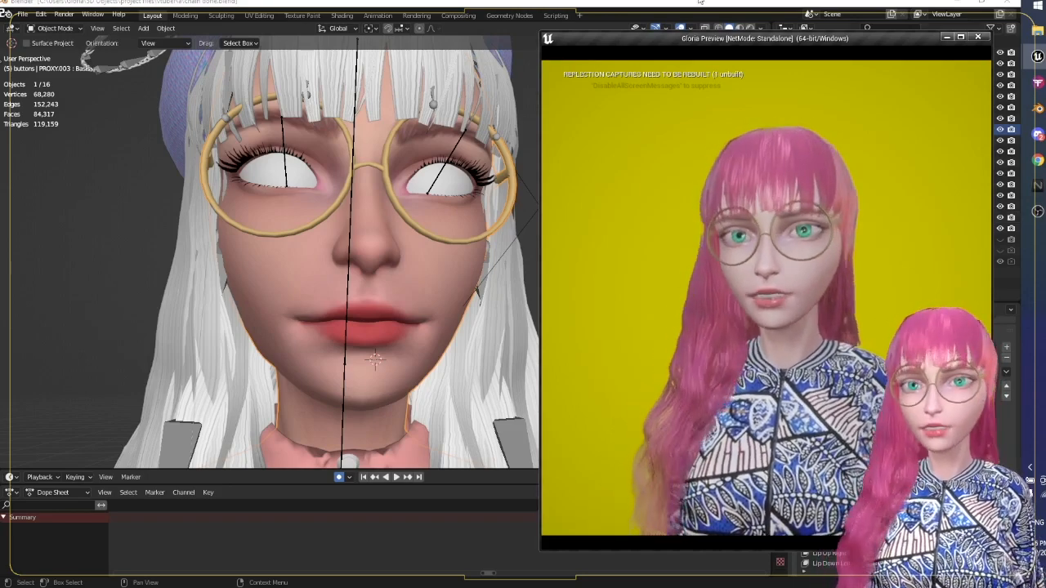
# Step: Return to Blender, examine the mouth from the side and enlarge the head mesh's shape key list
pyautogui.hotkey('alt', 'Tab')
pyautogui.moveTo(583, 206); pyautogui.dragTo(652, 210, button='middle')
pyautogui.scroll(1, 651, 210)
pyautogui.keyDown('shift'); pyautogui.moveTo(556, 273); pyautogui.dragTo(643, 168, button='middle'); pyautogui.keyUp('shift')
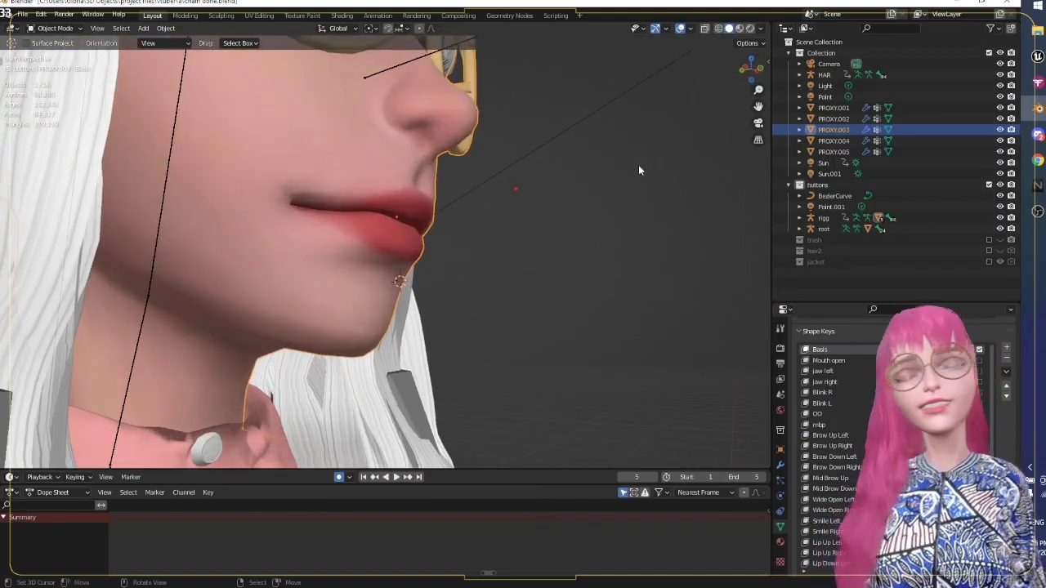
pyautogui.scroll(1, 907, 425)
pyautogui.moveTo(523, 171); pyautogui.dragTo(426, 156, button='middle')
pyautogui.scroll(-1, 812, 335)
pyautogui.scroll(-1, 851, 365)
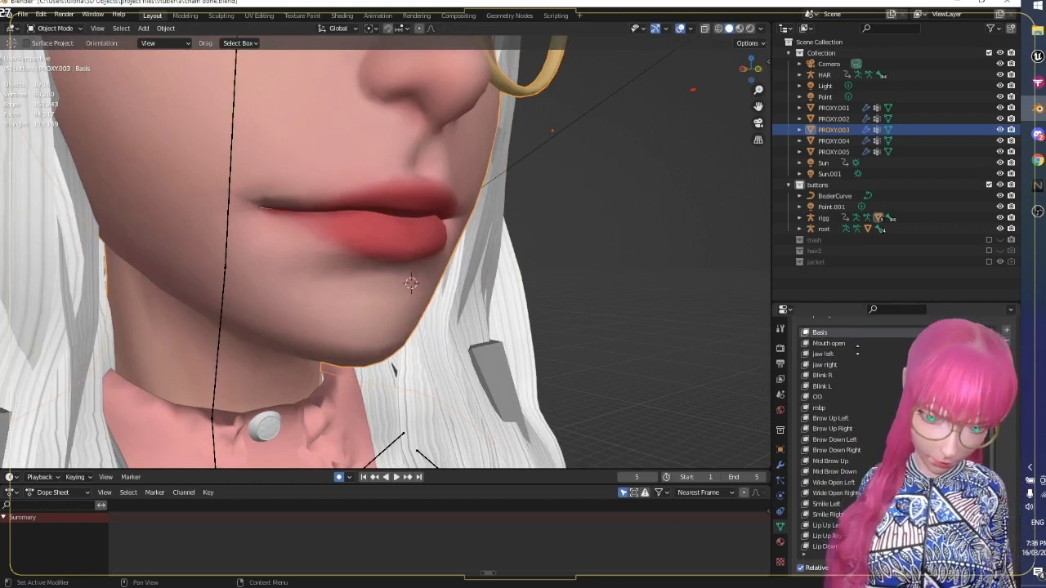
pyautogui.scroll(-2, 873, 400)
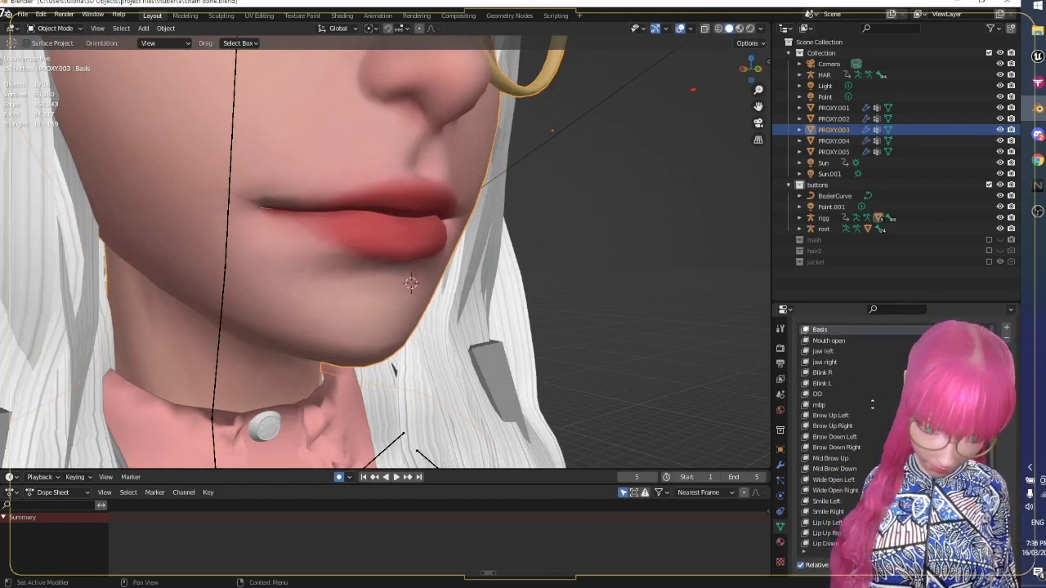
pyautogui.moveTo(897, 543); pyautogui.dragTo(898, 575)
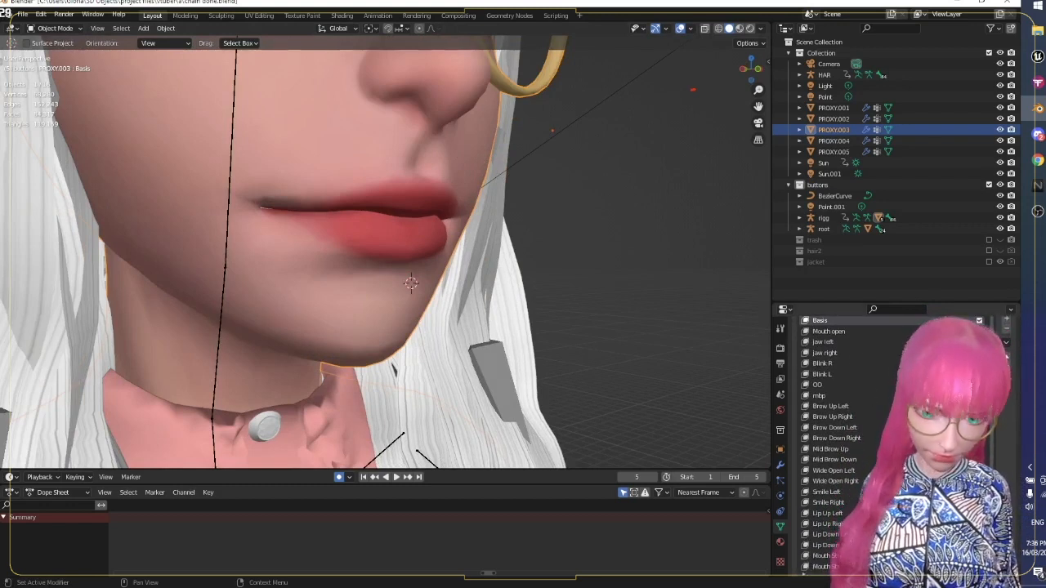
# Step: Select the OO shape key, raise its value and examine the pursed lips from several angles
pyautogui.click(891, 384)
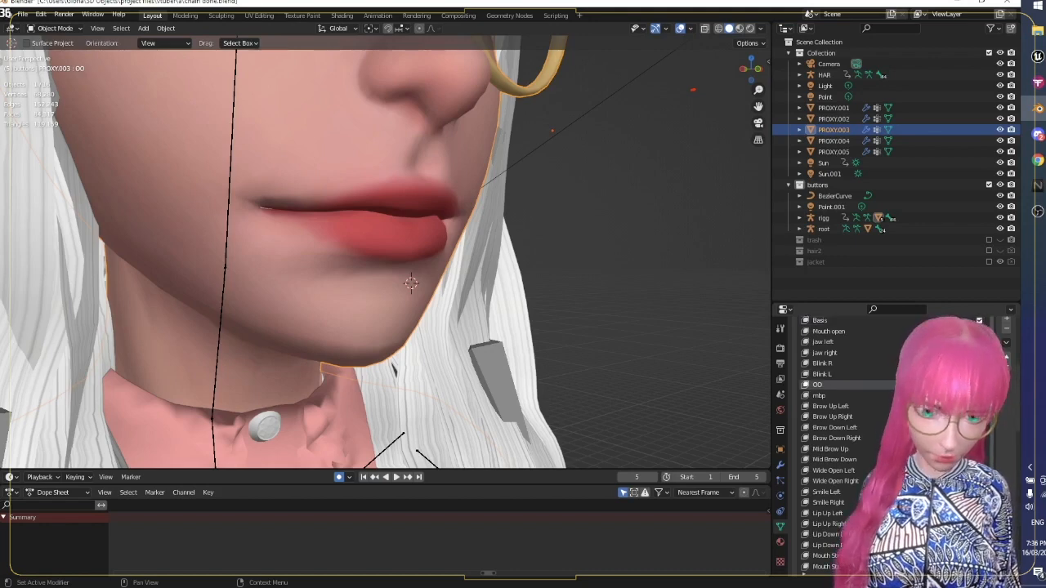
pyautogui.moveTo(531, 233); pyautogui.dragTo(654, 257, button='middle')
pyautogui.moveTo(758, 298); pyautogui.dragTo(607, 287, button='middle')
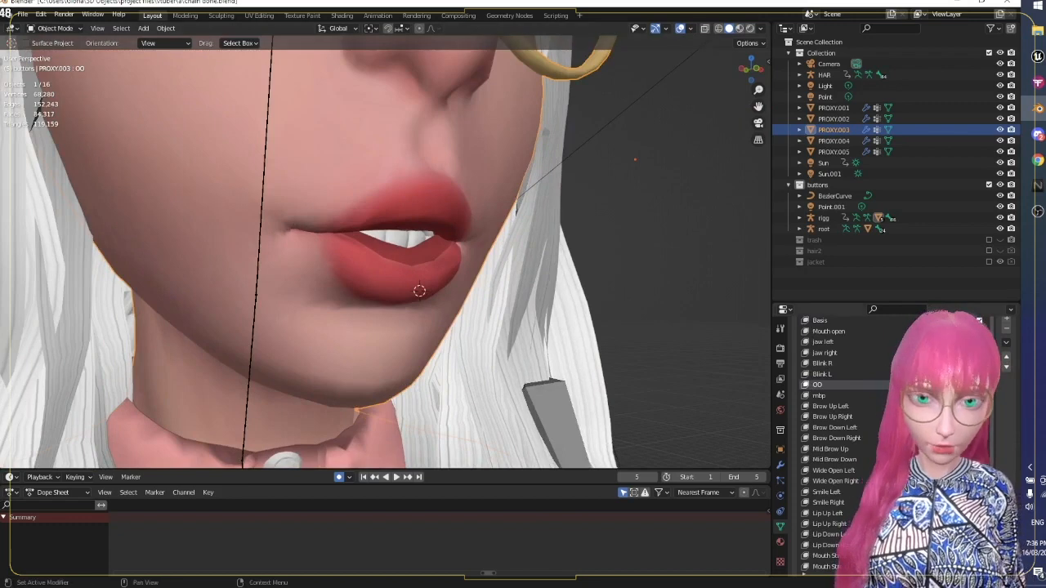
pyautogui.click(979, 385)
pyautogui.click(980, 385)
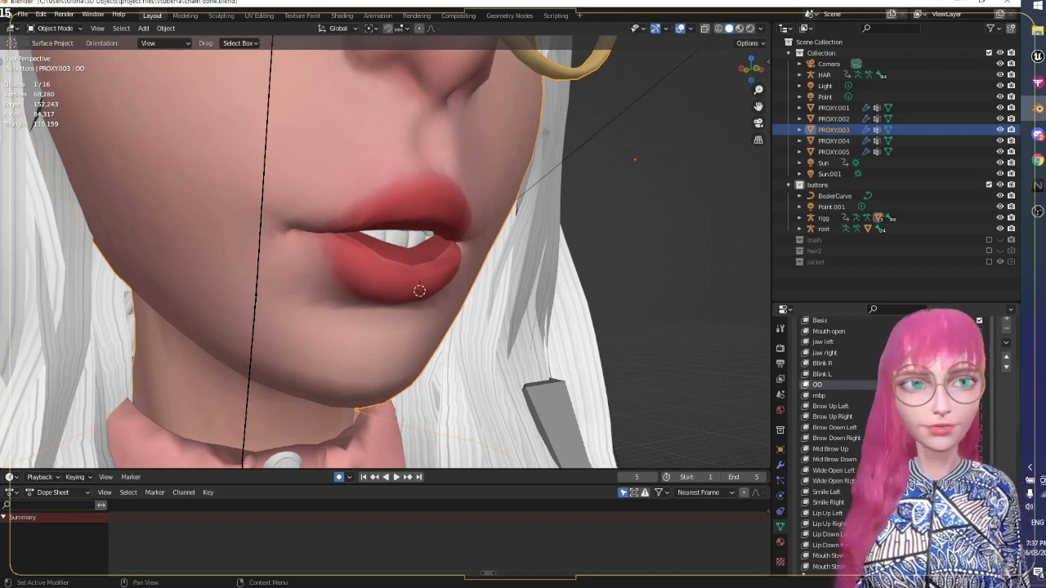
pyautogui.scroll(3, 491, 260)
pyautogui.moveTo(470, 262)
pyautogui.mouseDown(button='middle')
pyautogui.moveTo(486, 264)
pyautogui.moveTo(450, 259)
pyautogui.moveTo(449, 232)
pyautogui.moveTo(422, 241)
pyautogui.moveTo(478, 251)
pyautogui.mouseUp(button='middle')
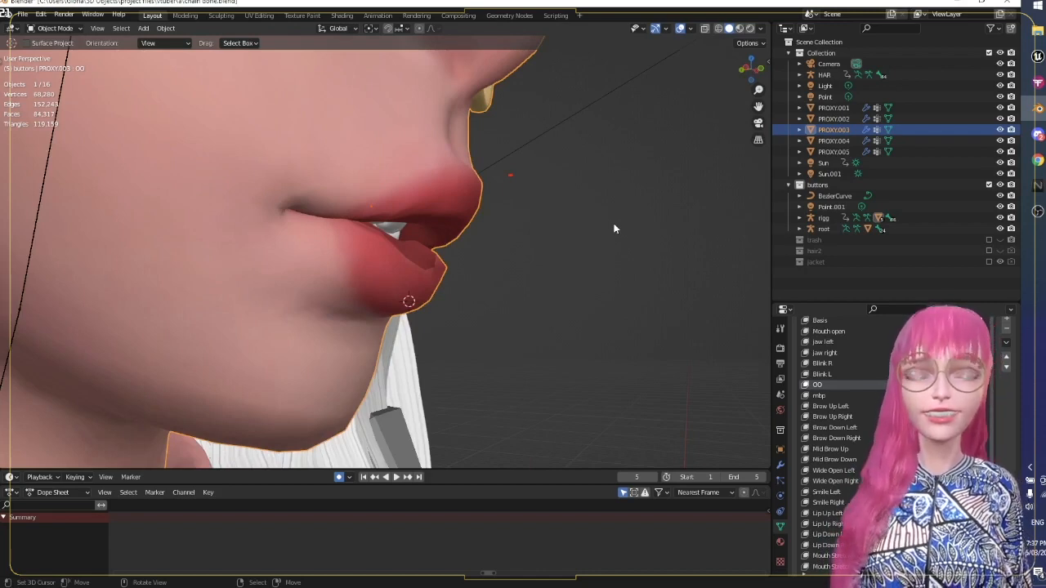
pyautogui.moveTo(610, 227)
pyautogui.mouseDown(button='middle')
pyautogui.moveTo(510, 228)
pyautogui.moveTo(624, 257)
pyautogui.moveTo(560, 211)
pyautogui.moveTo(593, 233)
pyautogui.mouseUp(button='middle')
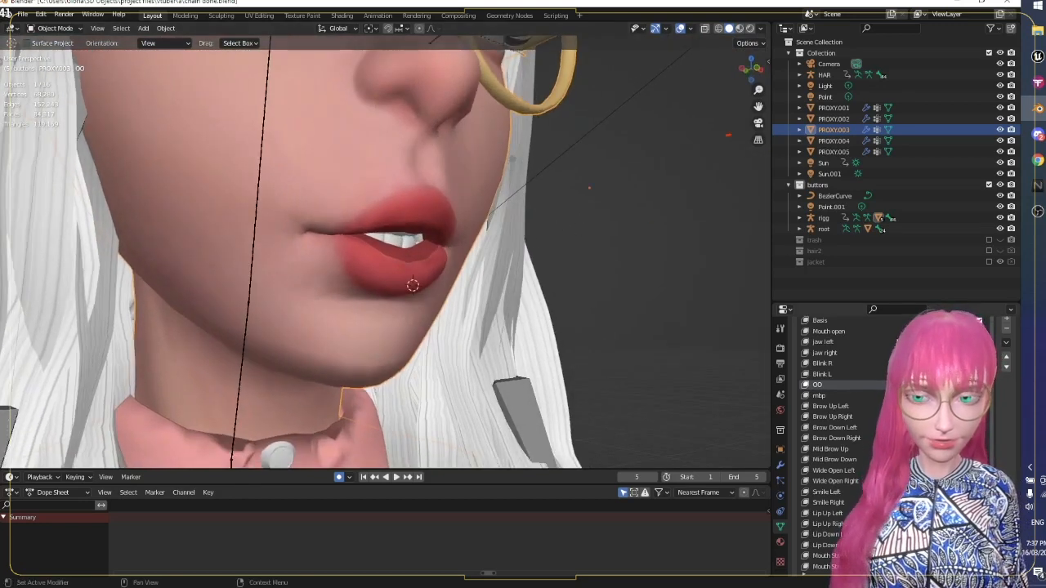
pyautogui.moveTo(952, 385)
pyautogui.mouseDown()
pyautogui.moveTo(895, 385)
pyautogui.moveTo(952, 385)
pyautogui.mouseUp()
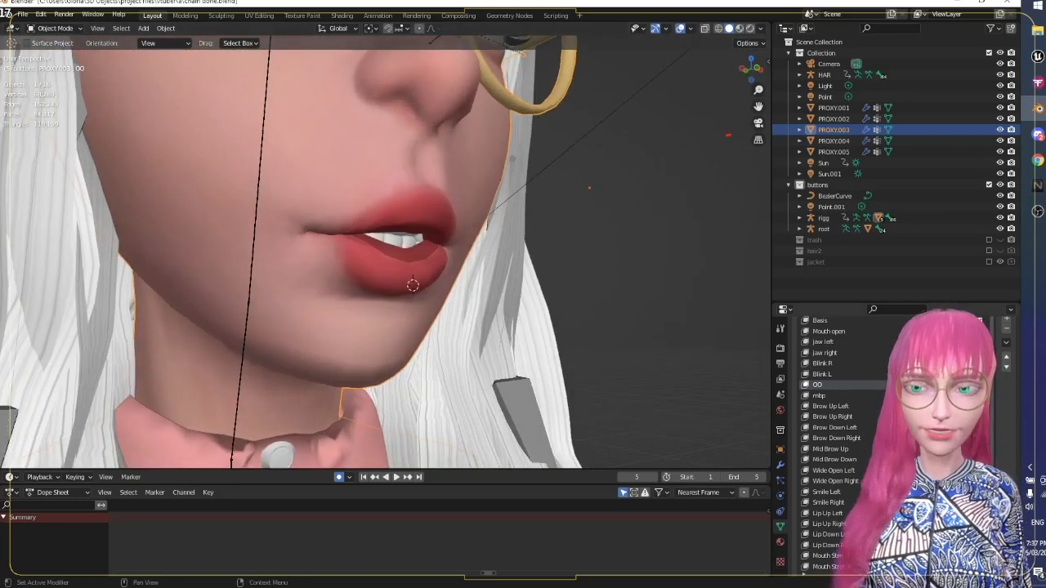
# Step: Enter Edit Mode on the head mesh with the OO shape key active and clear the selection
pyautogui.moveTo(474, 267); pyautogui.dragTo(435, 269, button='middle')
pyautogui.scroll(6, 434, 270)
pyautogui.press('Tab')
pyautogui.press('Tab')
pyautogui.moveTo(568, 192); pyautogui.dragTo(621, 175, button='middle')
pyautogui.hotkey('alt', 'a')
pyautogui.scroll(-1, 626, 122)
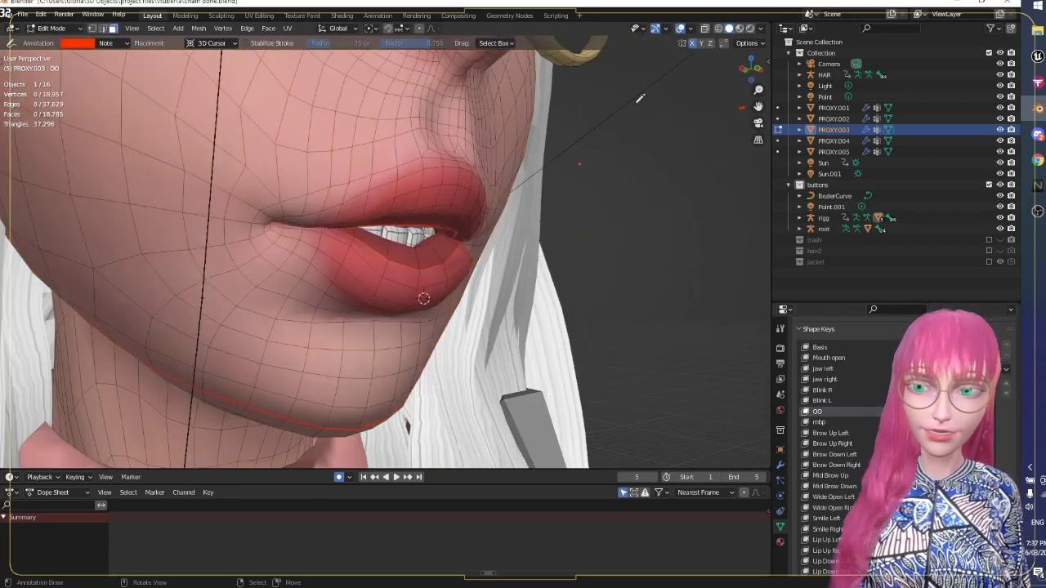
# Step: Turn on the wireframe overlay and select the face loop running around the lips
pyautogui.click(693, 30)
pyautogui.click(624, 215)
pyautogui.moveTo(588, 221)
pyautogui.mouseDown(button='middle')
pyautogui.moveTo(505, 217)
pyautogui.moveTo(576, 219)
pyautogui.mouseUp(button='middle')
pyautogui.moveTo(952, 412)
pyautogui.mouseDown()
pyautogui.moveTo(903, 412)
pyautogui.moveTo(952, 412)
pyautogui.mouseUp()
pyautogui.keyDown('alt'); pyautogui.click(481, 179); pyautogui.keyUp('alt')
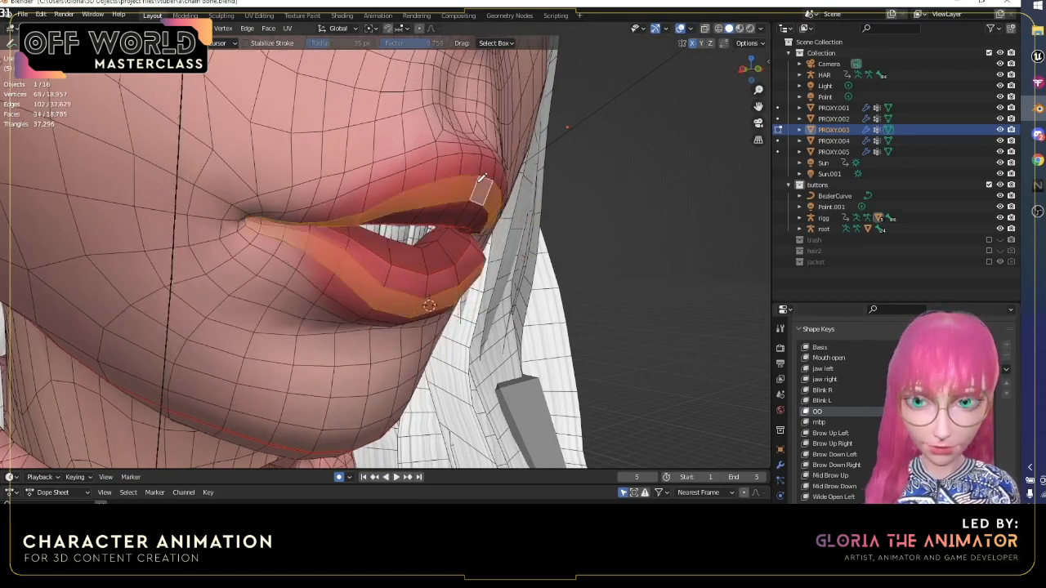
# Step: Switch to vertex selection, clear the face selection and select a few vertices at the centre of the upper lip
pyautogui.press('1')
pyautogui.moveTo(479, 190); pyautogui.dragTo(431, 166, button='middle')
pyautogui.hotkey('alt', 'a')
pyautogui.press('c')
pyautogui.scroll(3, 431, 167)
pyautogui.moveTo(420, 168); pyautogui.dragTo(403, 161)
pyautogui.rightClick(431, 162)
pyautogui.moveTo(431, 161); pyautogui.dragTo(609, 184, button='middle')
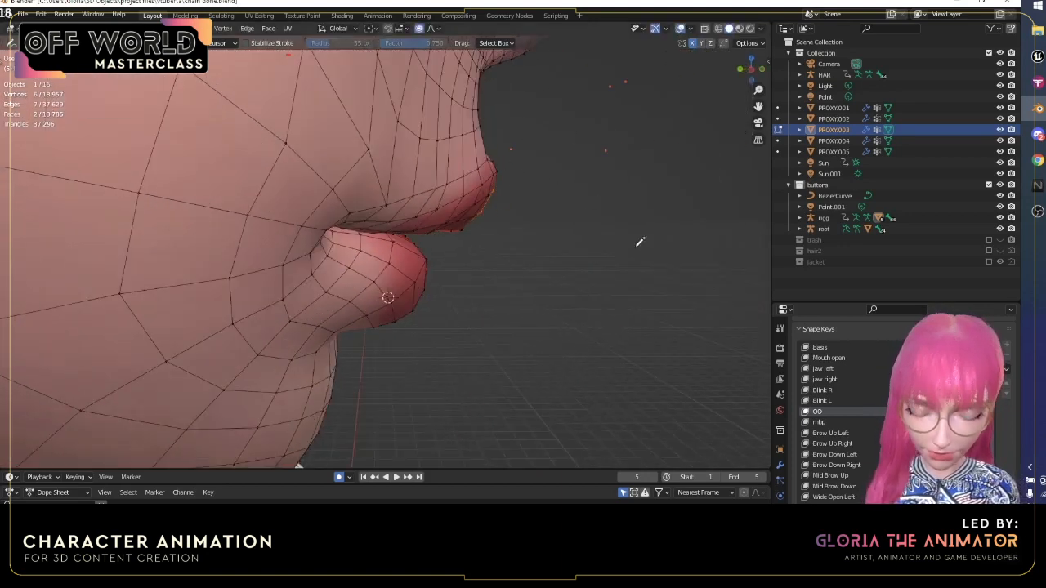
# Step: Move the selected upper-lip vertices with proportional editing, adjusting its radius of influence to reshape the surrounding lips
pyautogui.press('g')
pyautogui.scroll(-7, 457, 129)
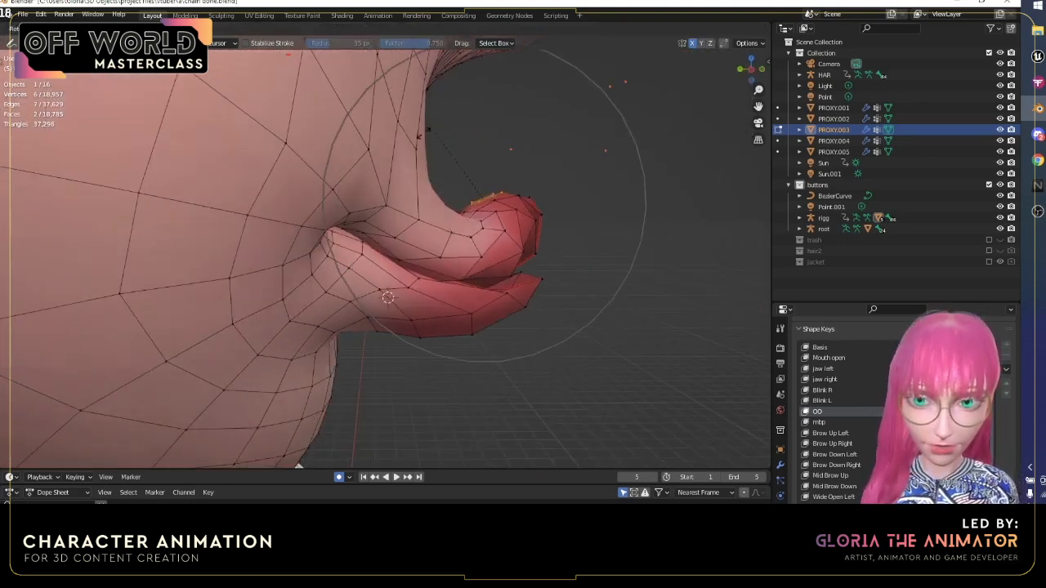
pyautogui.click(425, 132)
pyautogui.scroll(-3, 424, 131)
pyautogui.moveTo(428, 130); pyautogui.dragTo(356, 140, button='middle')
# Step: Return the head mesh to Object Mode and lower the OO shape key's value
pyautogui.press('Tab')
pyautogui.moveTo(415, 175); pyautogui.dragTo(367, 167, button='middle')
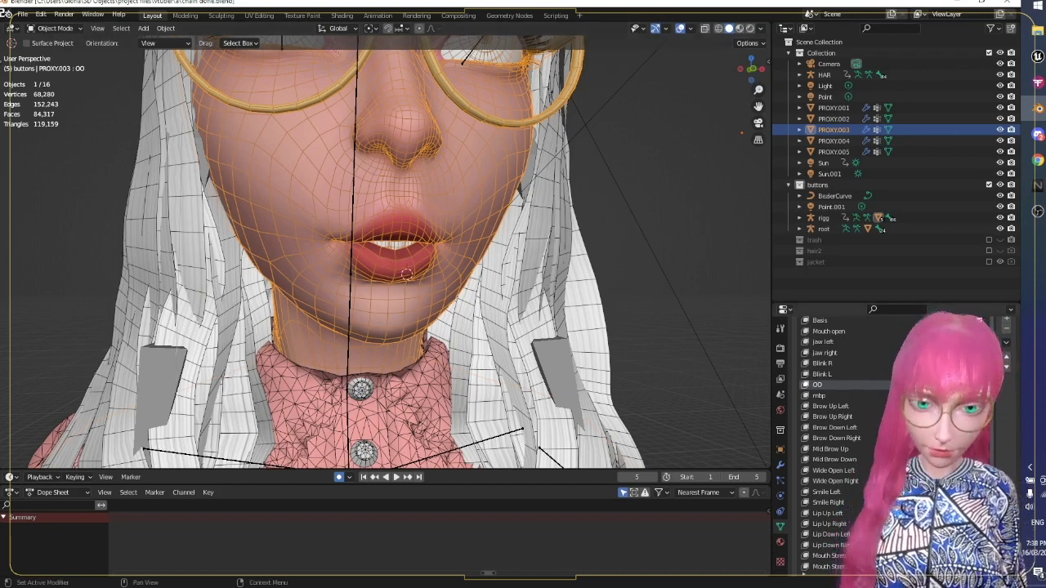
pyautogui.moveTo(940, 385); pyautogui.dragTo(883, 386)
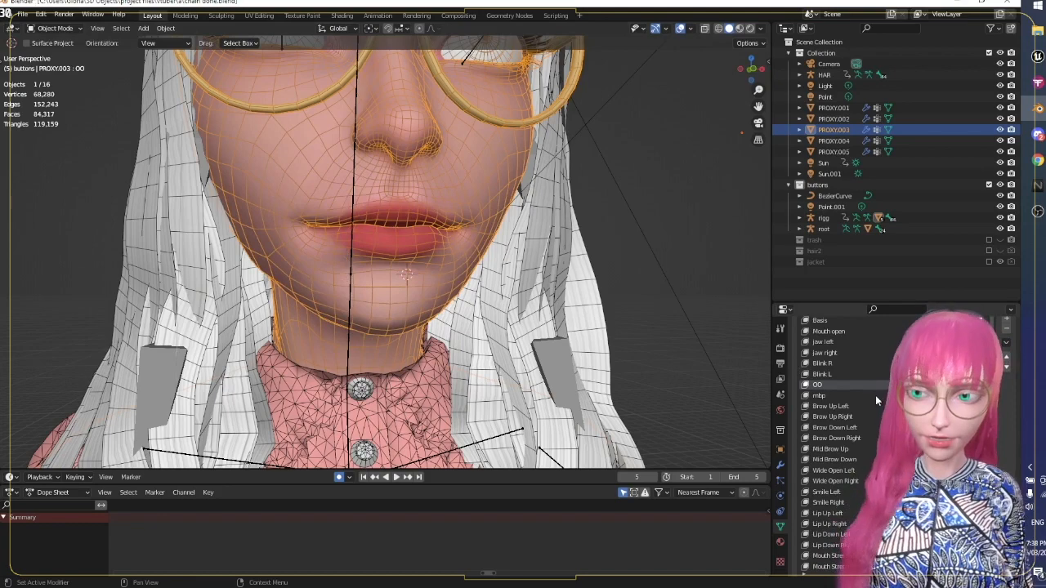
# Step: Add a new shape key to the head mesh
pyautogui.click(1007, 322)
pyautogui.scroll(-4, 891, 408)
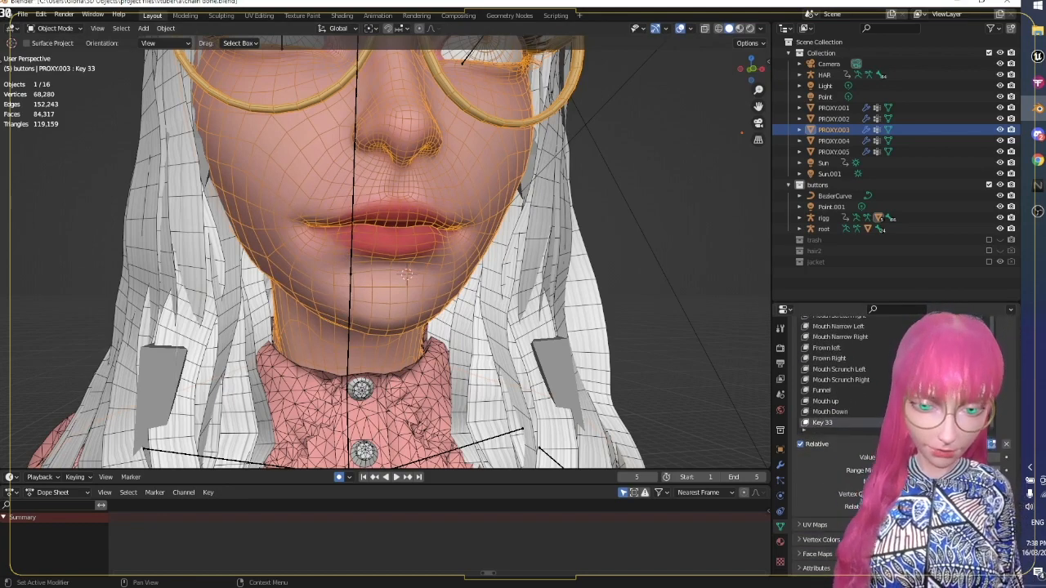
pyautogui.moveTo(269, 238); pyautogui.dragTo(455, 211, button='middle')
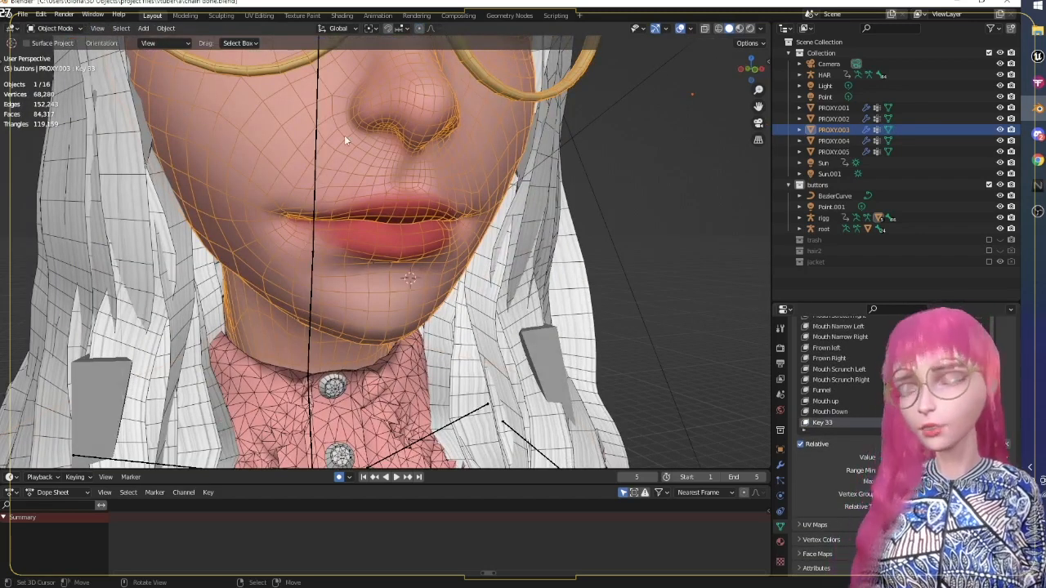
# Step: Isolate the head mesh in local view and frame its face from the side
pyautogui.click(61, 30)
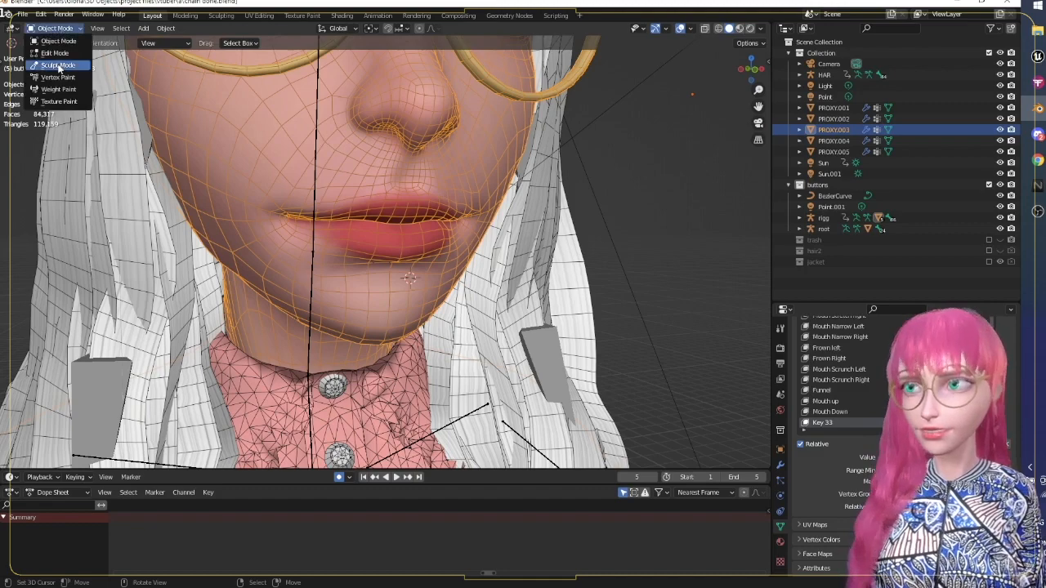
pyautogui.scroll(-2, 386, 150)
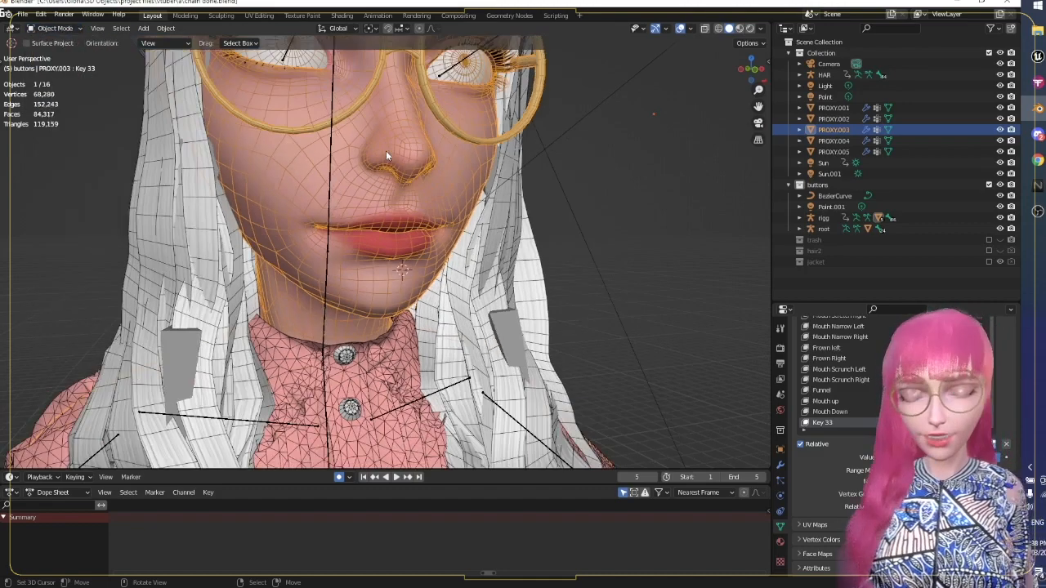
pyautogui.moveTo(386, 151); pyautogui.dragTo(427, 161, button='middle')
pyautogui.press('KP_Divide')
pyautogui.scroll(2, 427, 170)
pyautogui.scroll(4, 433, 368)
pyautogui.keyDown('shift'); pyautogui.moveTo(475, 93); pyautogui.dragTo(438, 249, button='middle'); pyautogui.keyUp('shift')
pyautogui.scroll(2, 435, 242)
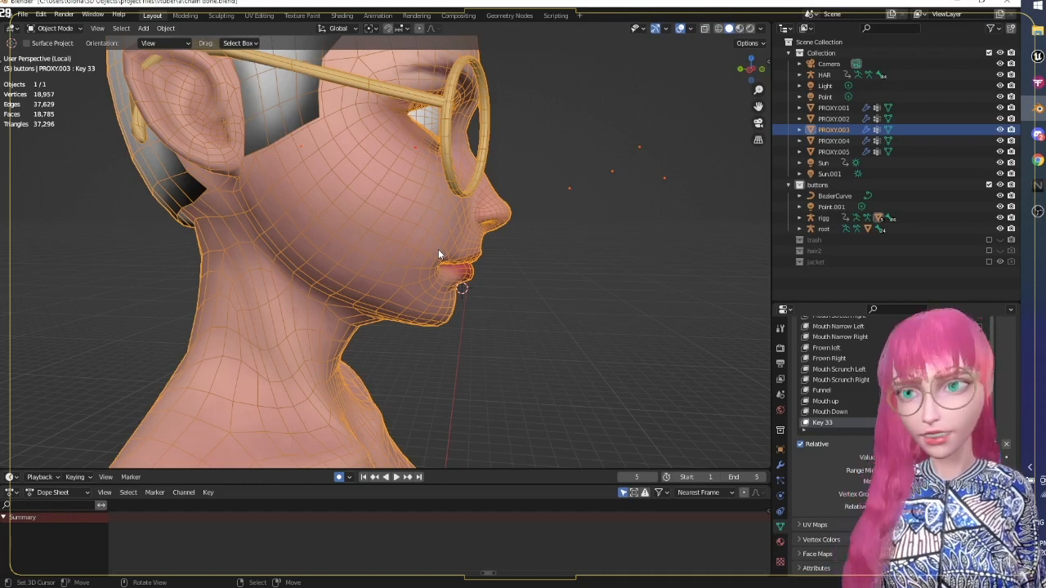
# Step: Place the 3D cursor on the side of the cheek in front of the ear, near the jaw hinge
pyautogui.click(286, 228)
pyautogui.moveTo(286, 228); pyautogui.dragTo(357, 212, button='middle')
pyautogui.click(366, 204)
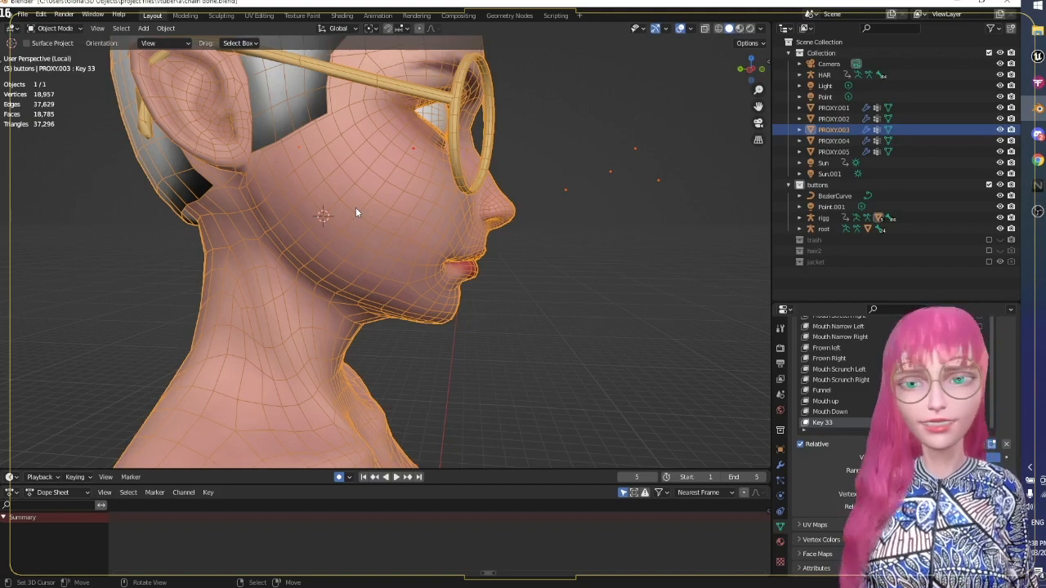
pyautogui.moveTo(524, 298); pyautogui.dragTo(189, 127, button='middle')
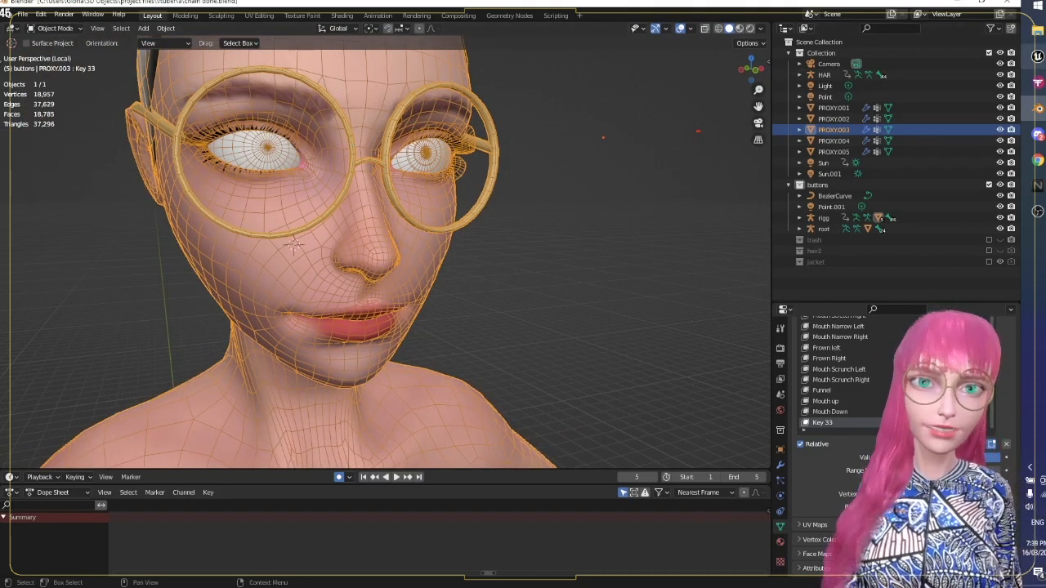
# Step: Bring up Unreal's Gloria Preview window to examine the live character, and return to Blender
pyautogui.moveTo(1038, 59)
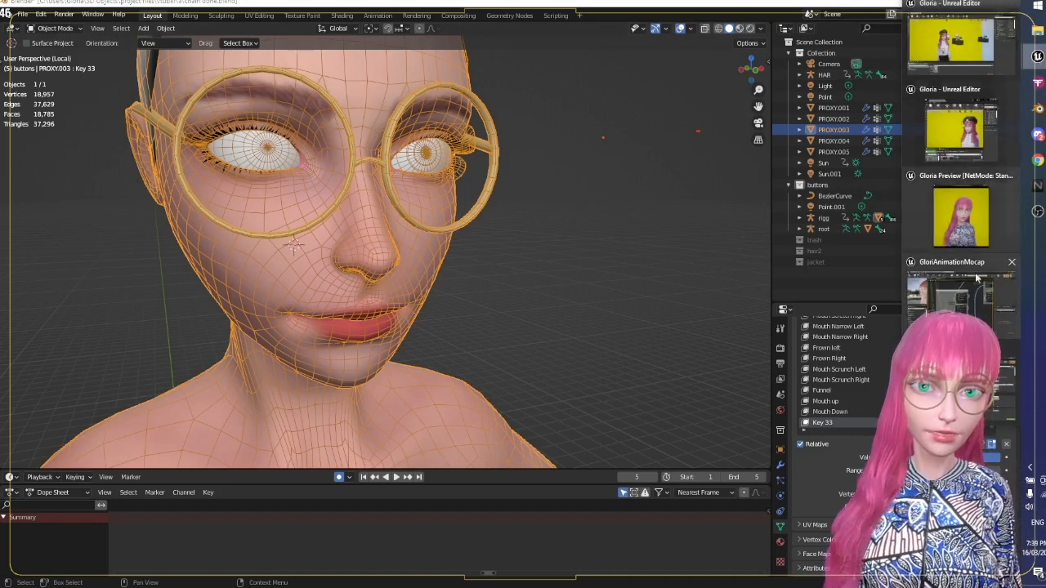
pyautogui.click(966, 217)
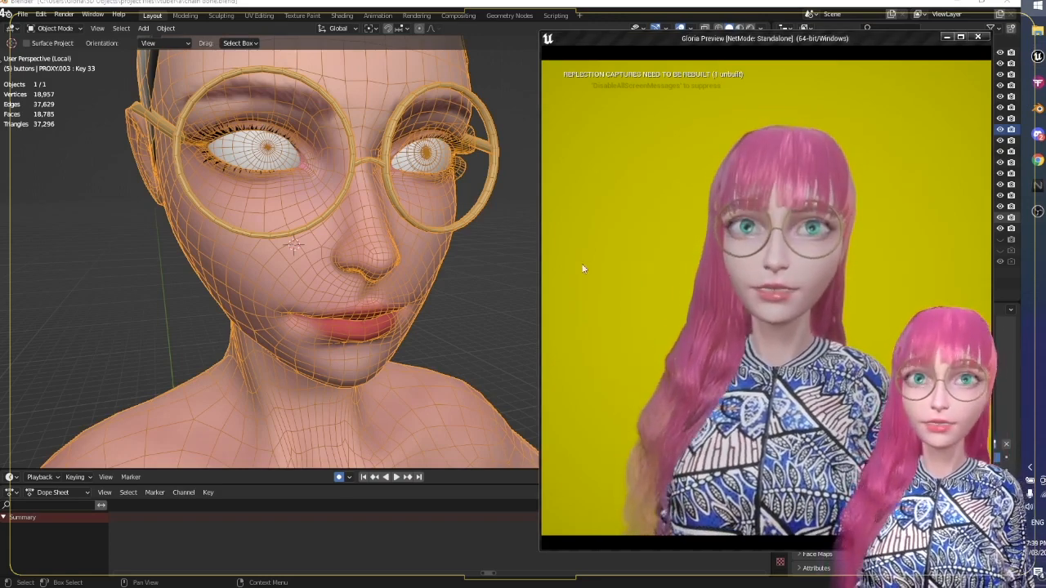
pyautogui.click(519, 1)
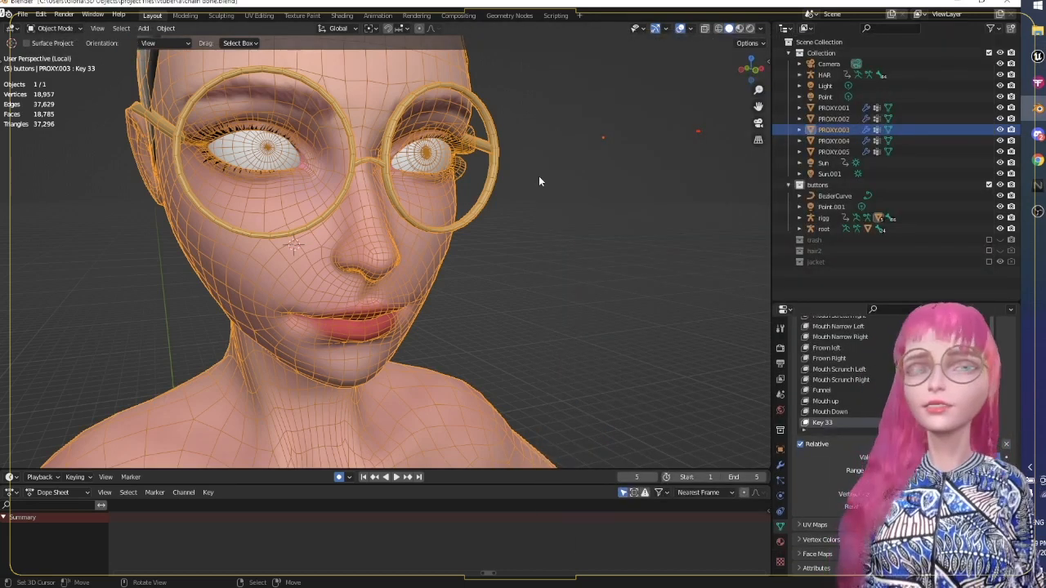
# Step: Enter Sculpt Mode on the head mesh and switch to the orthographic left view
pyautogui.moveTo(483, 315); pyautogui.dragTo(433, 356, button='middle')
pyautogui.click(61, 29)
pyautogui.click(57, 65)
pyautogui.moveTo(703, 270); pyautogui.dragTo(551, 278, button='middle')
pyautogui.click(751, 70)
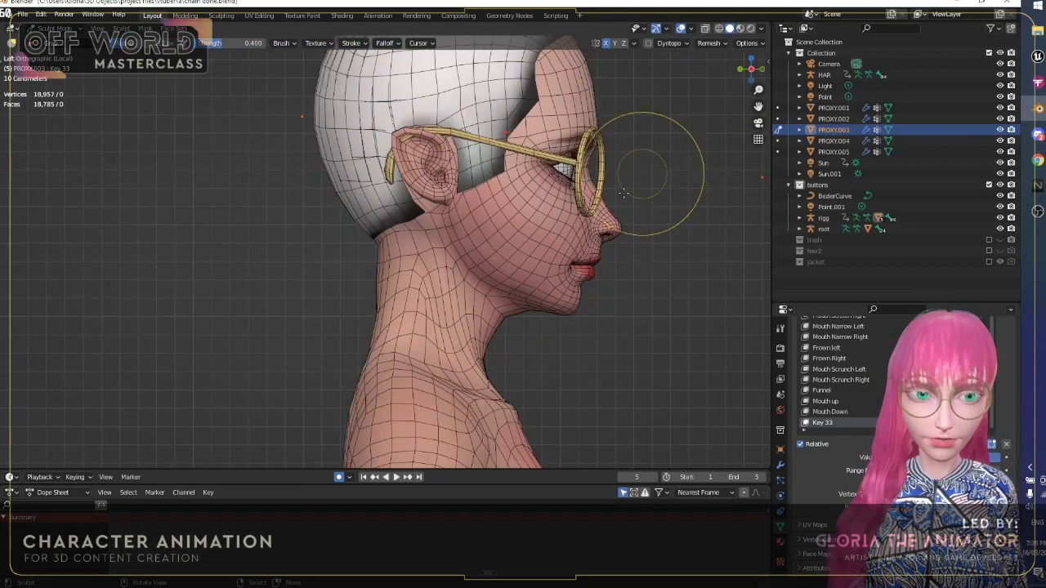
# Step: Show the sculpting tools and size the brush to cover the jaw in the side view
pyautogui.press('f')
pyautogui.click(544, 301)
pyautogui.scroll(2, 572, 309)
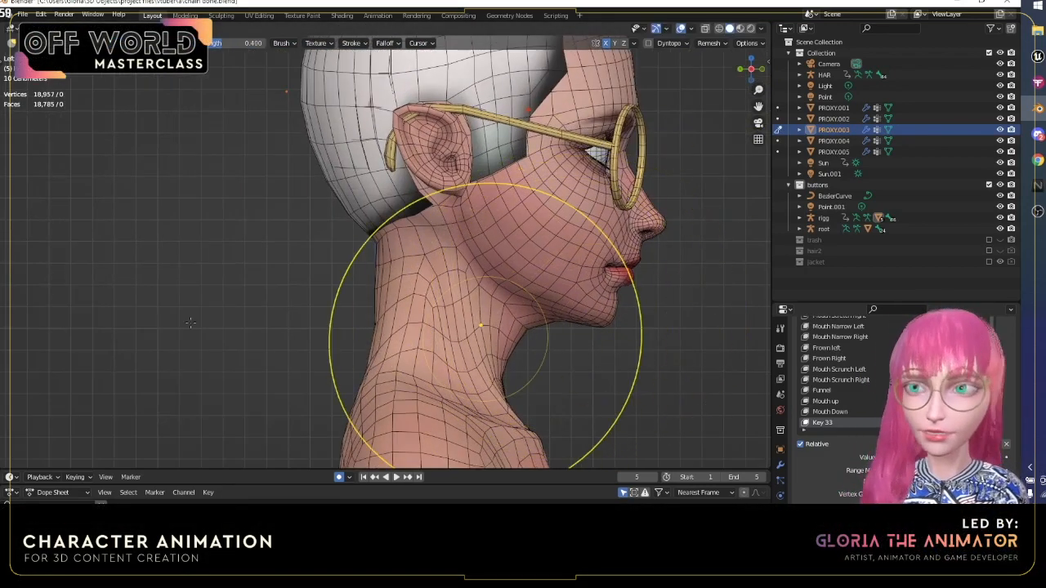
pyautogui.press('t')
pyautogui.press('n')
pyautogui.keyDown('shift'); pyautogui.moveTo(449, 279); pyautogui.dragTo(327, 288, button='middle'); pyautogui.keyUp('shift')
pyautogui.press('n')
pyautogui.press('f')
pyautogui.click(452, 328)
# Step: Pull the jaw and chin downward with Grab brush strokes and undo the last stroke
pyautogui.moveTo(476, 320); pyautogui.dragTo(471, 336)
pyautogui.moveTo(449, 293)
pyautogui.mouseDown()
pyautogui.moveTo(483, 334)
pyautogui.moveTo(475, 344)
pyautogui.mouseUp()
pyautogui.moveTo(310, 334)
pyautogui.mouseDown()
pyautogui.moveTo(468, 359)
pyautogui.moveTo(515, 346)
pyautogui.mouseUp()
pyautogui.hotkey('ctrl', 'z')
pyautogui.scroll(1, 519, 348)
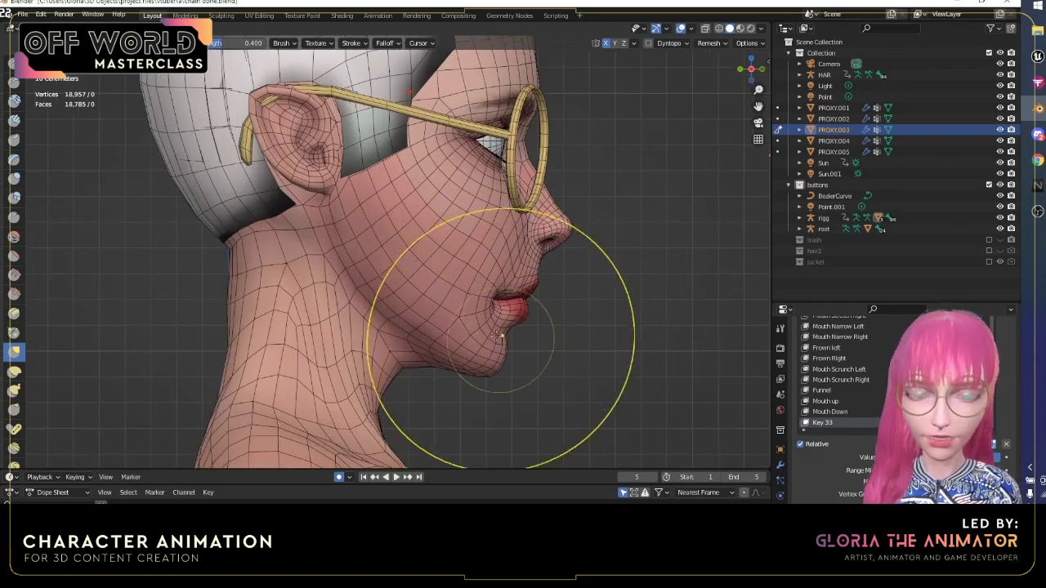
# Step: Reduce the Grab brush radius to 215 px and nudge the lips with short strokes from a three-quarter view
pyautogui.moveTo(478, 412)
pyautogui.mouseDown(button='middle')
pyautogui.moveTo(382, 353)
pyautogui.moveTo(417, 310)
pyautogui.mouseUp(button='middle')
pyautogui.press('[')
pyautogui.moveTo(351, 263); pyautogui.dragTo(339, 253)
pyautogui.moveTo(337, 253); pyautogui.dragTo(329, 251)
pyautogui.moveTo(328, 251); pyautogui.dragTo(325, 255)
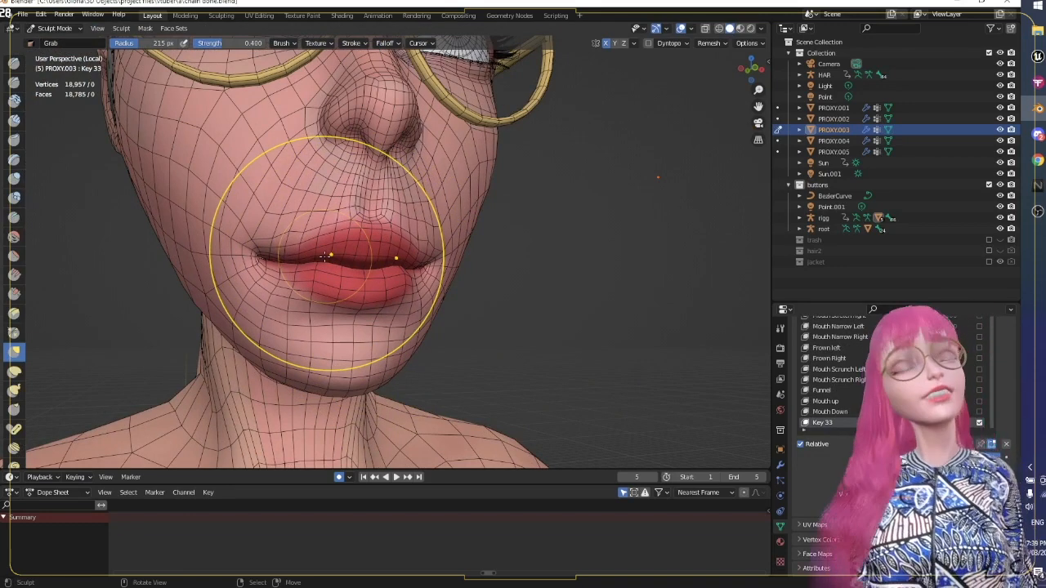
# Step: Set the Grab brush radius to 221 px and adjust the cheek beside the mouth with short strokes
pyautogui.moveTo(326, 255); pyautogui.dragTo(441, 282, button='middle')
pyautogui.press('f')
pyautogui.click(415, 227)
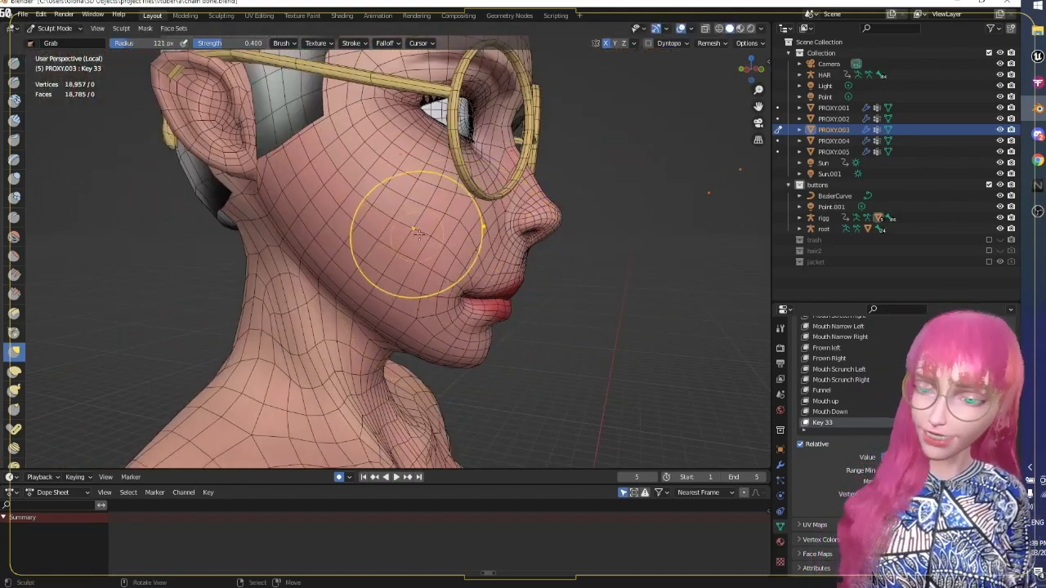
pyautogui.press('f')
pyautogui.click(419, 249)
pyautogui.moveTo(428, 239); pyautogui.dragTo(419, 241)
pyautogui.moveTo(423, 243); pyautogui.dragTo(426, 231, button='middle')
pyautogui.moveTo(426, 230)
pyautogui.mouseDown()
pyautogui.moveTo(415, 228)
pyautogui.moveTo(446, 233)
pyautogui.mouseUp()
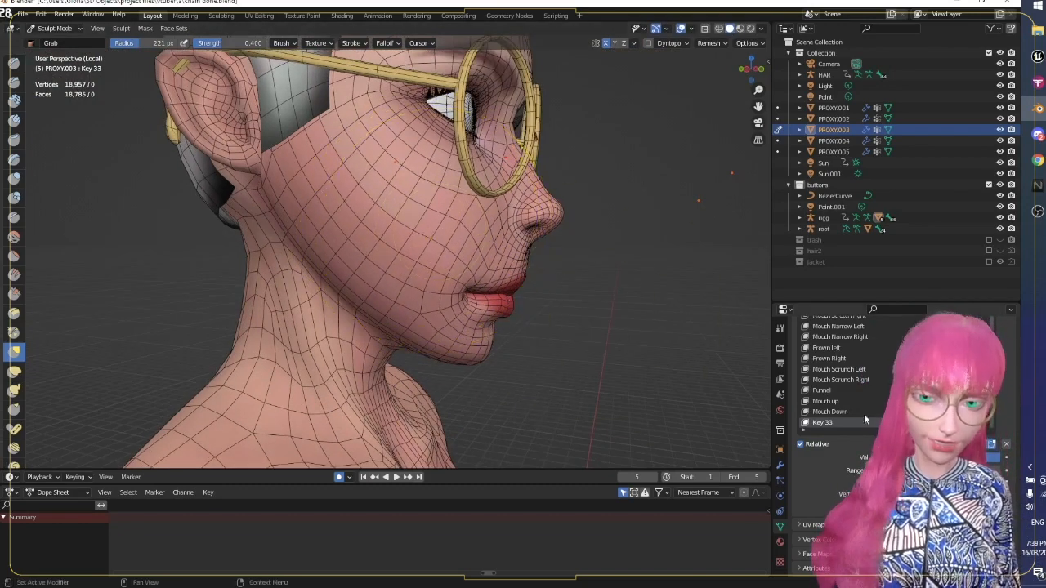
# Step: Vary the new shape key's value to preview the jaw movement from the side
pyautogui.moveTo(956, 458); pyautogui.dragTo(756, 481)
pyautogui.moveTo(883, 464); pyautogui.dragTo(752, 436)
pyautogui.moveTo(752, 435); pyautogui.dragTo(691, 432, button='middle')
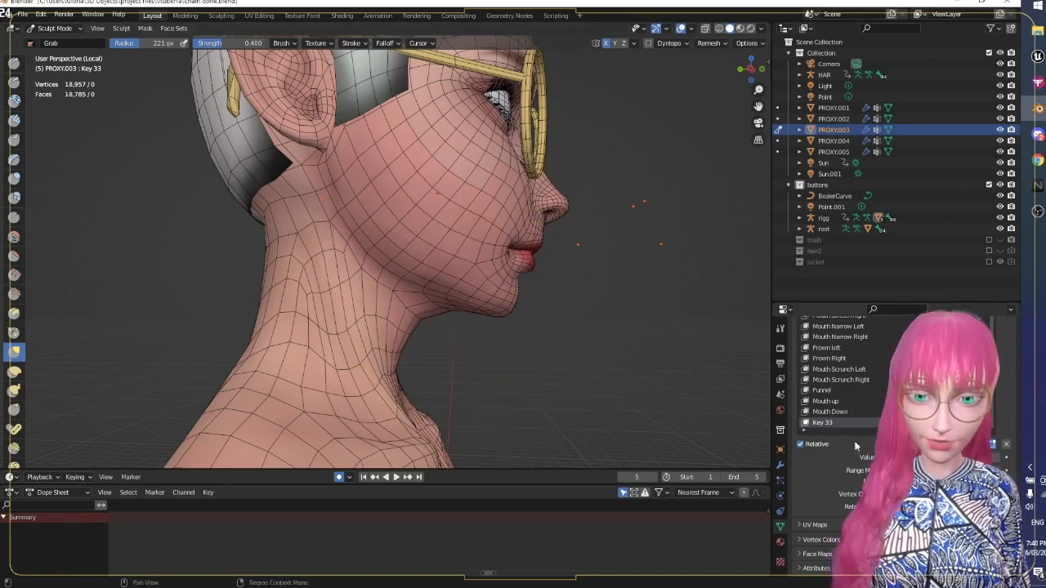
# Step: Set the Grab brush radius to 135 px and pull the area below the ear slightly downward
pyautogui.press('f')
pyautogui.click(317, 196)
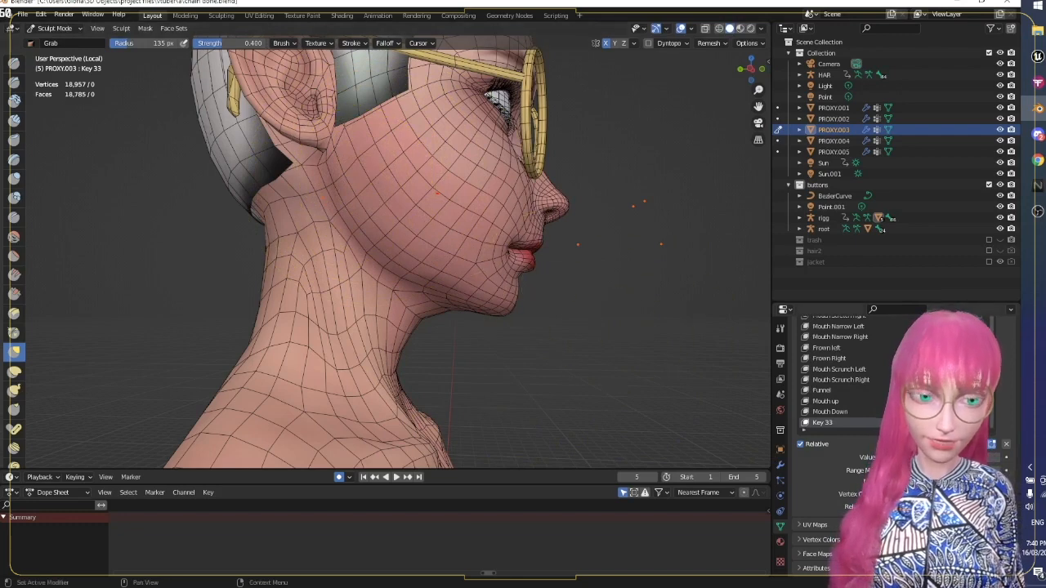
pyautogui.moveTo(363, 182); pyautogui.dragTo(356, 194)
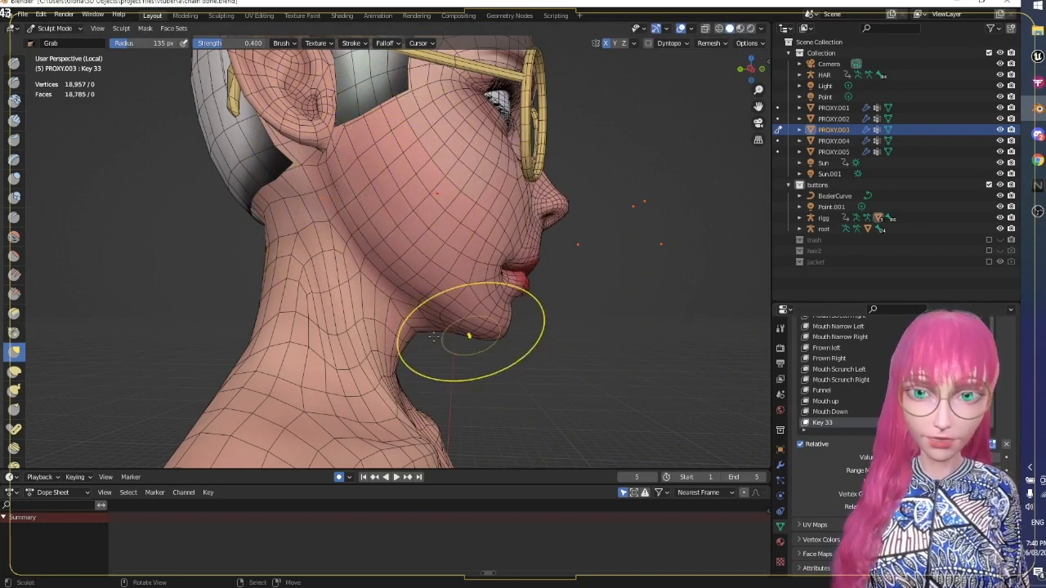
# Step: In the orthographic left view, enlarge the Grab brush radius to 262 px and push the chin backward
pyautogui.click(752, 69)
pyautogui.press('f')
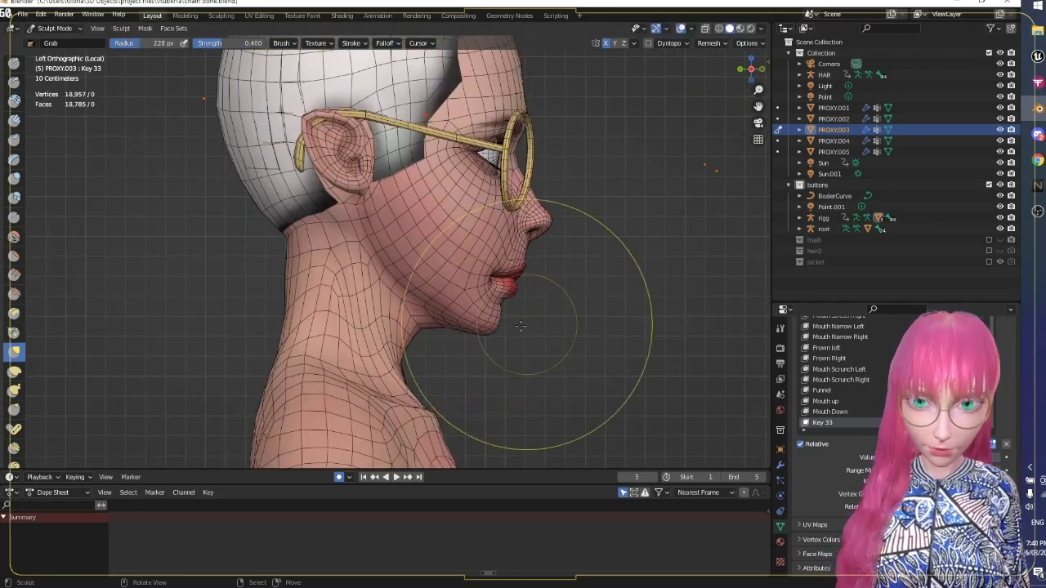
pyautogui.moveTo(487, 324); pyautogui.dragTo(491, 320)
pyautogui.moveTo(491, 319)
pyautogui.mouseDown()
pyautogui.moveTo(474, 311)
pyautogui.moveTo(471, 283)
pyautogui.mouseUp()
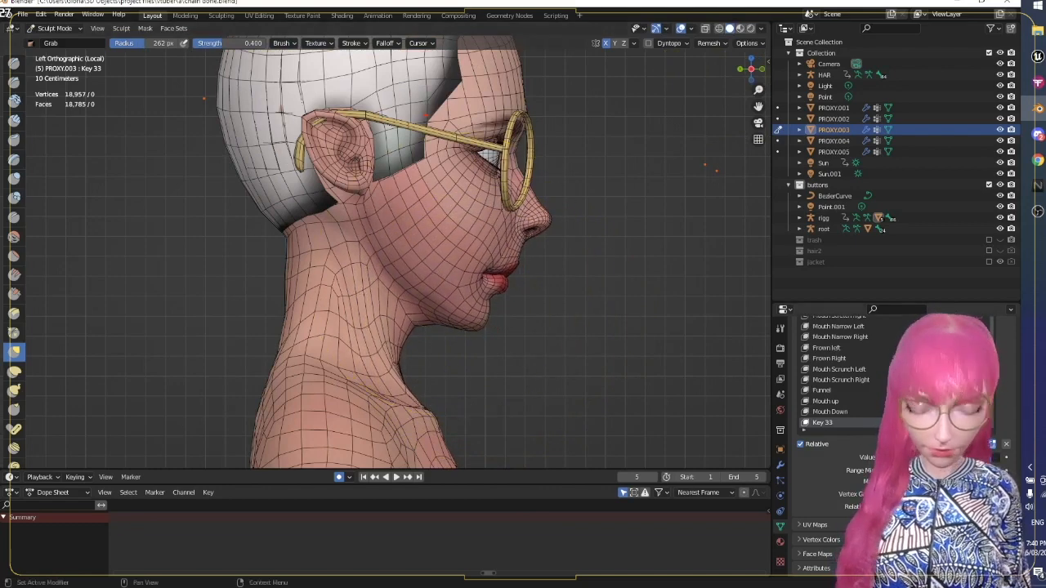
# Step: Lower the new shape key's value, examine the resting jaw from several angles and find the Mouth open shape key
pyautogui.moveTo(701, 448); pyautogui.dragTo(604, 443)
pyautogui.scroll(10, 895, 401)
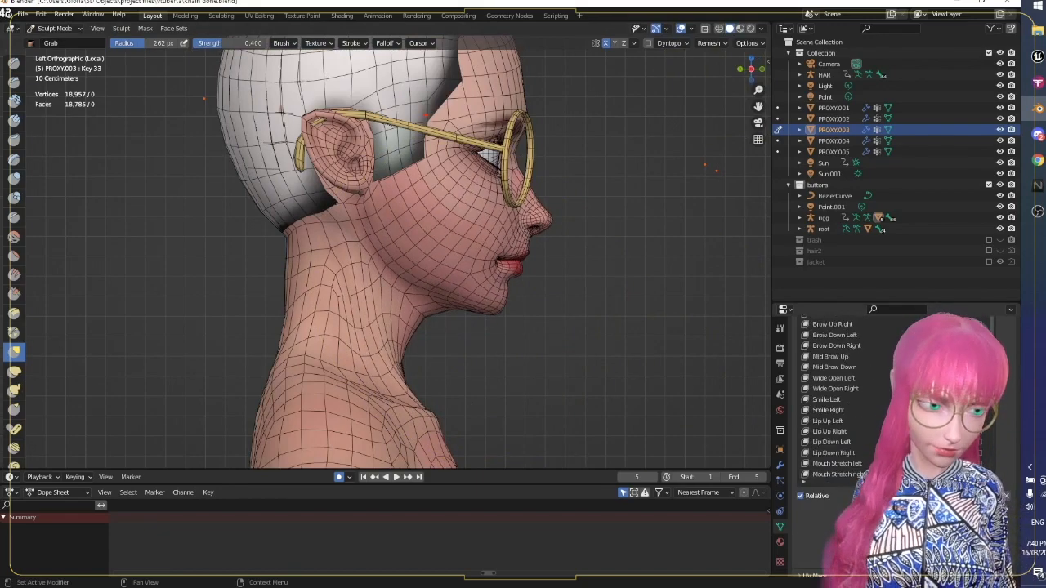
pyautogui.moveTo(654, 304); pyautogui.dragTo(625, 303, button='middle')
pyautogui.scroll(-4, 647, 265)
pyautogui.moveTo(642, 393); pyautogui.dragTo(609, 410, button='middle')
pyautogui.scroll(-4, 609, 410)
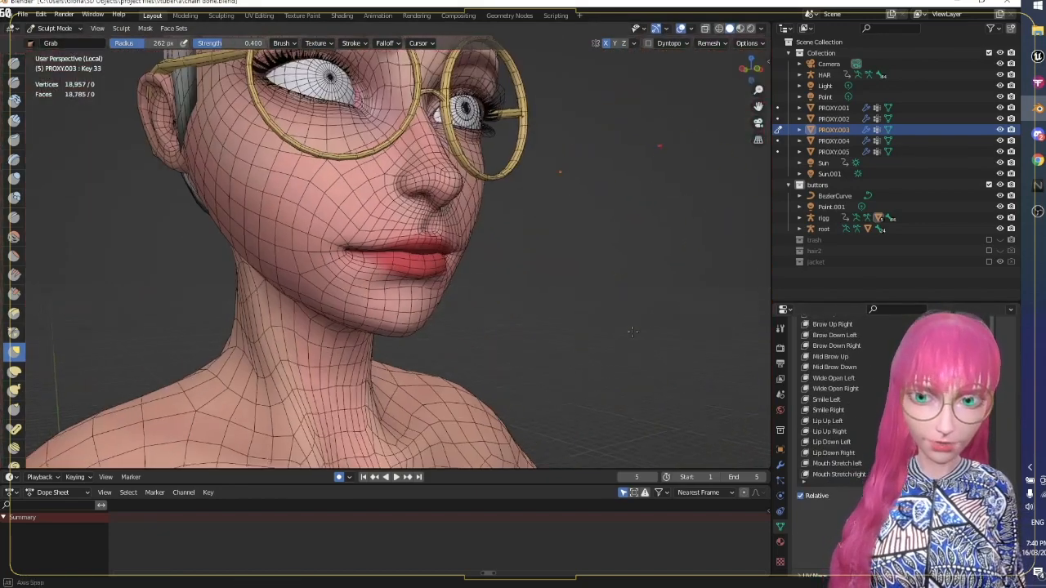
pyautogui.scroll(5, 867, 386)
pyautogui.moveTo(621, 323); pyautogui.dragTo(658, 319, button='middle')
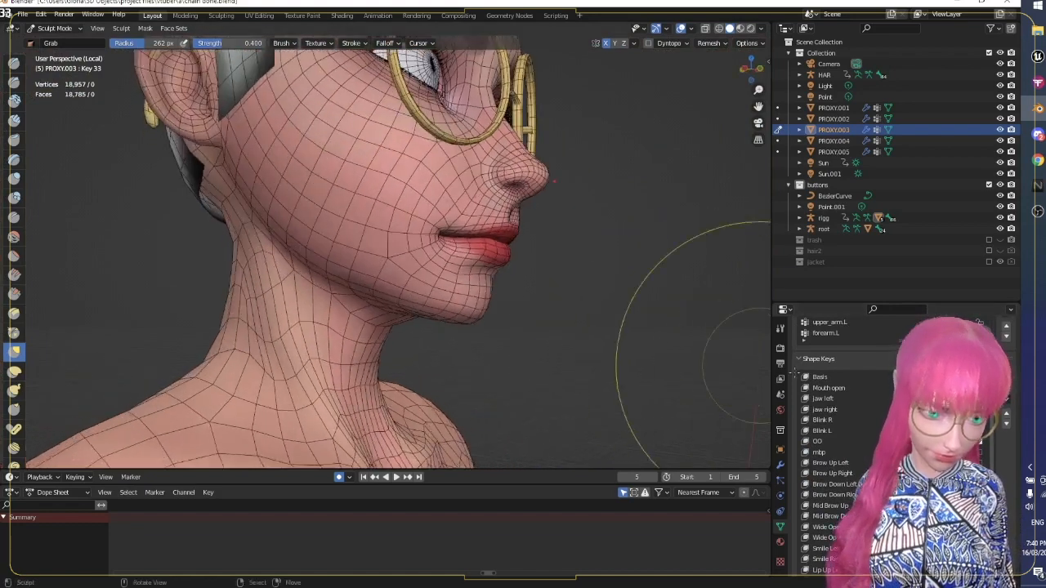
# Step: Raise the Mouth open shape key's value, examine the lowered jaw in profile and set the Grab brush radius to 150 px
pyautogui.moveTo(952, 388); pyautogui.dragTo(987, 389)
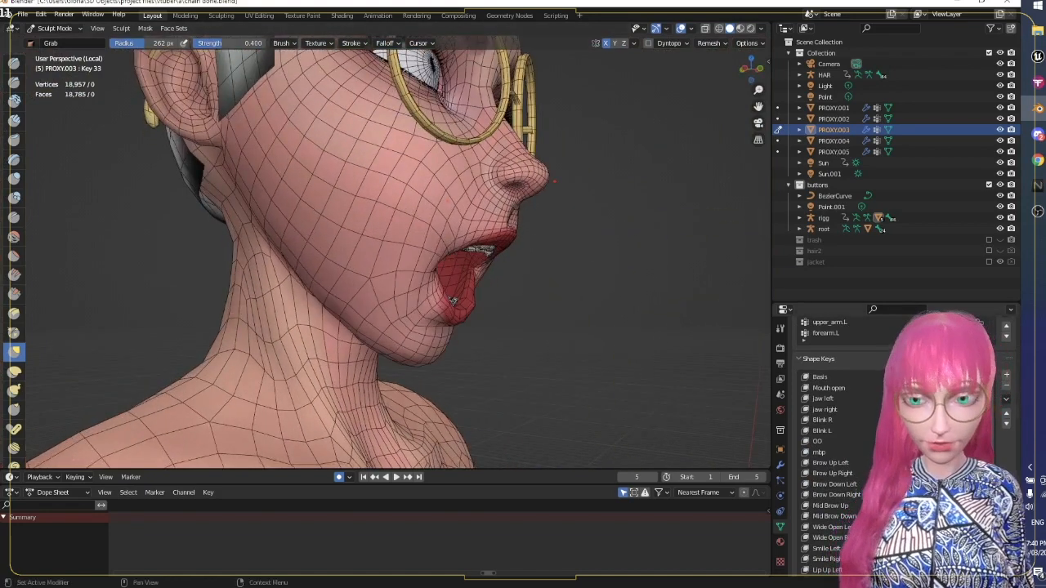
pyautogui.moveTo(684, 340); pyautogui.dragTo(723, 345, button='middle')
pyautogui.moveTo(952, 389)
pyautogui.mouseDown()
pyautogui.moveTo(866, 393)
pyautogui.moveTo(952, 391)
pyautogui.mouseUp()
pyautogui.press('f')
pyautogui.click(415, 223)
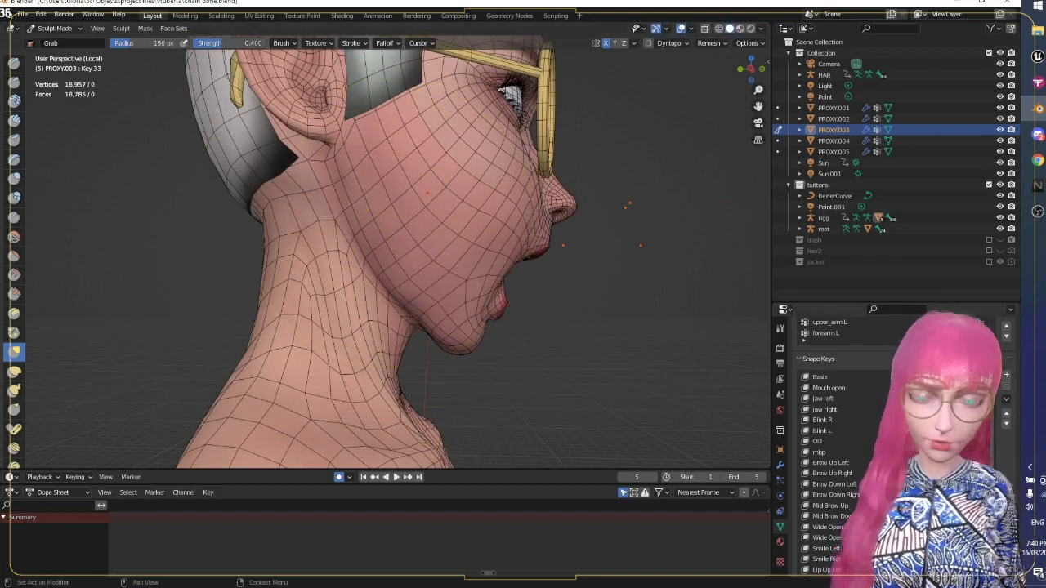
pyautogui.moveTo(891, 389); pyautogui.dragTo(948, 389)
# Step: Examine the open mouth, its teeth and the lip corner up close from the opposite side of the face
pyautogui.moveTo(719, 376); pyautogui.dragTo(605, 349, button='middle')
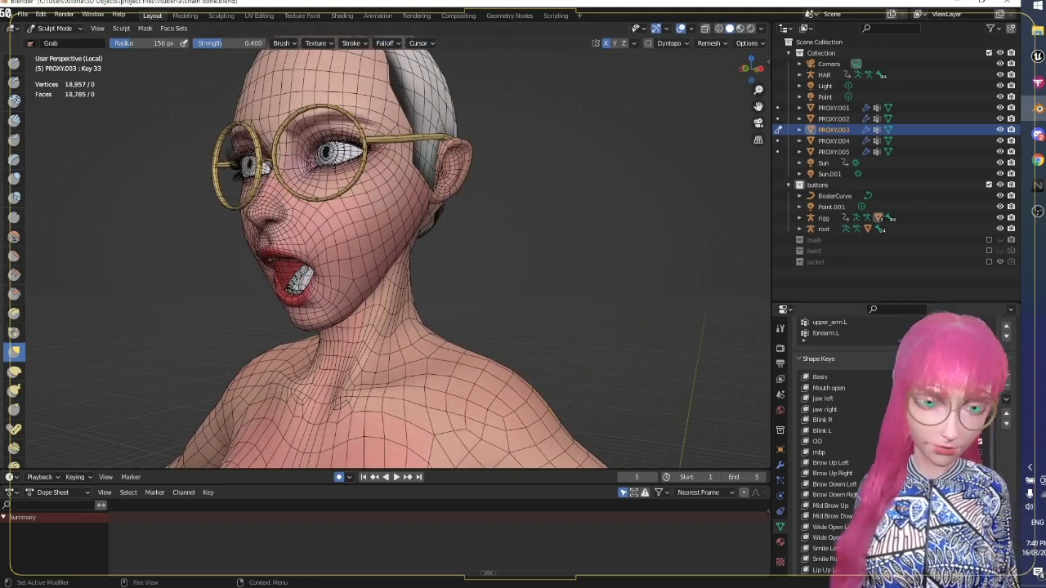
pyautogui.moveTo(948, 389)
pyautogui.mouseDown()
pyautogui.moveTo(882, 389)
pyautogui.moveTo(948, 389)
pyautogui.mouseUp()
pyautogui.scroll(6, 548, 327)
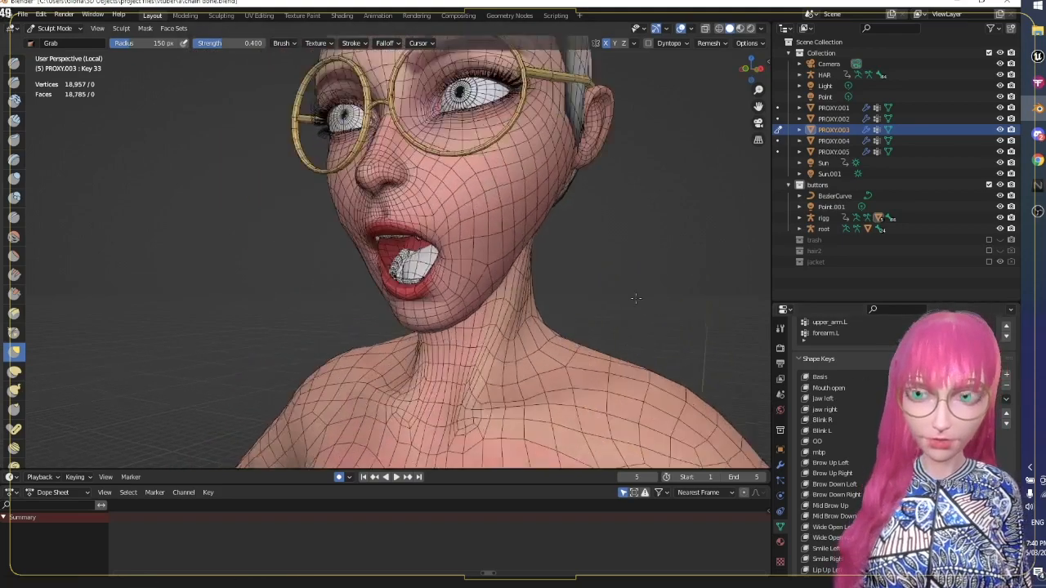
pyautogui.moveTo(356, 217); pyautogui.dragTo(350, 234, button='middle')
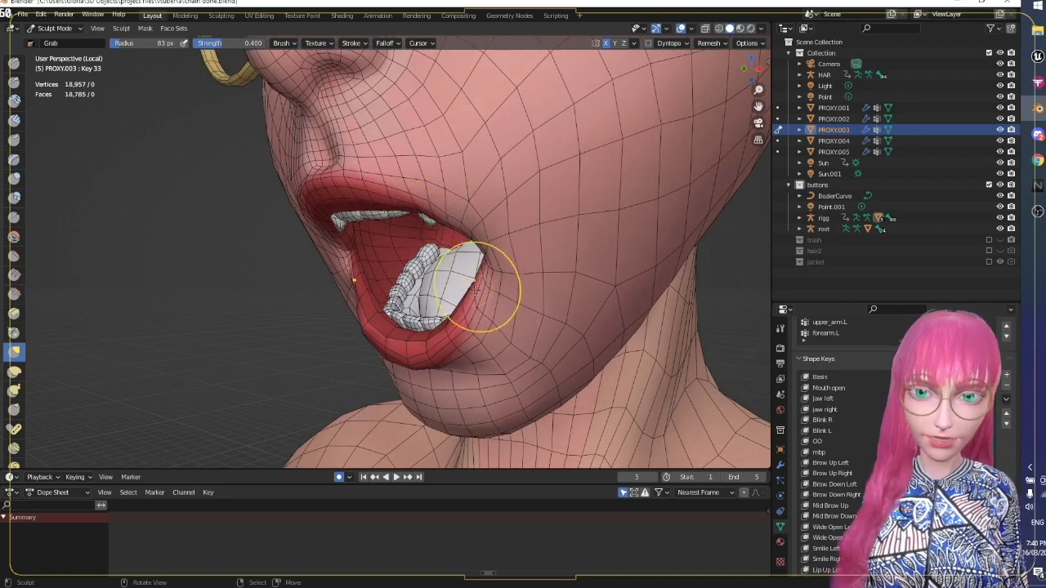
pyautogui.moveTo(397, 311); pyautogui.dragTo(418, 312, button='middle')
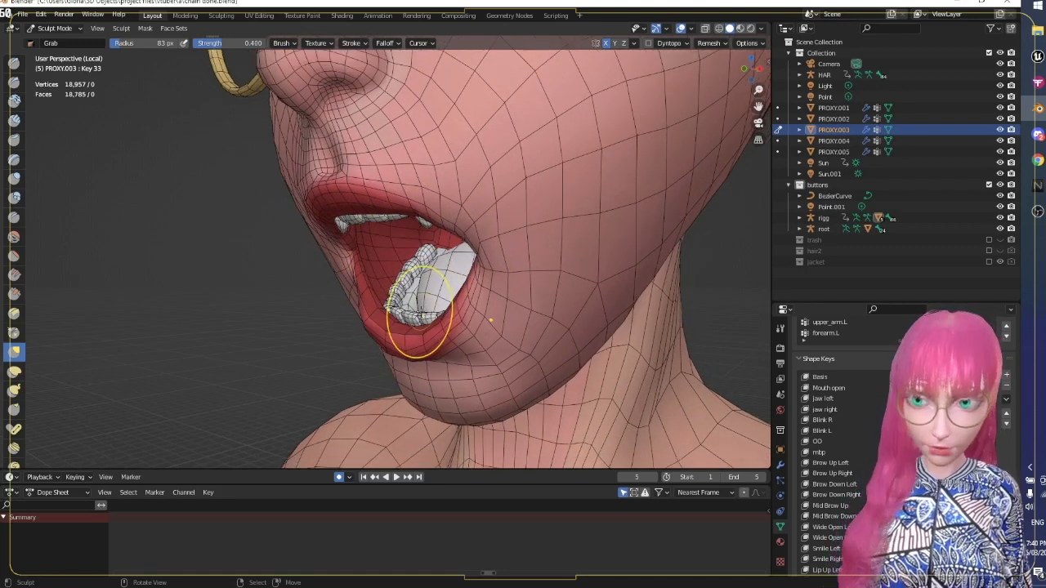
pyautogui.scroll(-6, 501, 263)
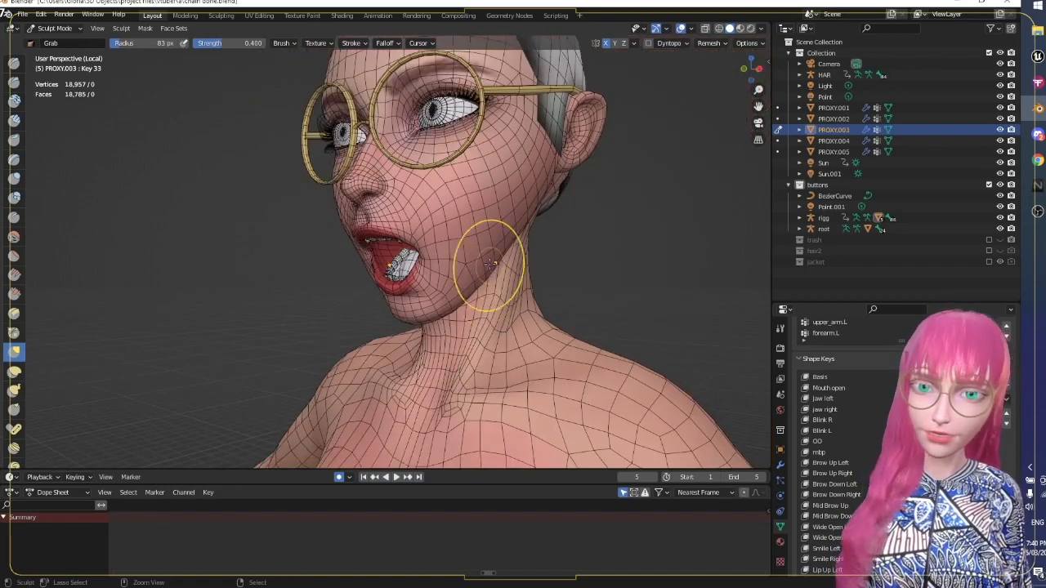
# Step: Enlarge the Grab brush radius to 216 px and examine the open mouth and jaw from both sides
pyautogui.moveTo(488, 257); pyautogui.dragTo(480, 281, button='middle')
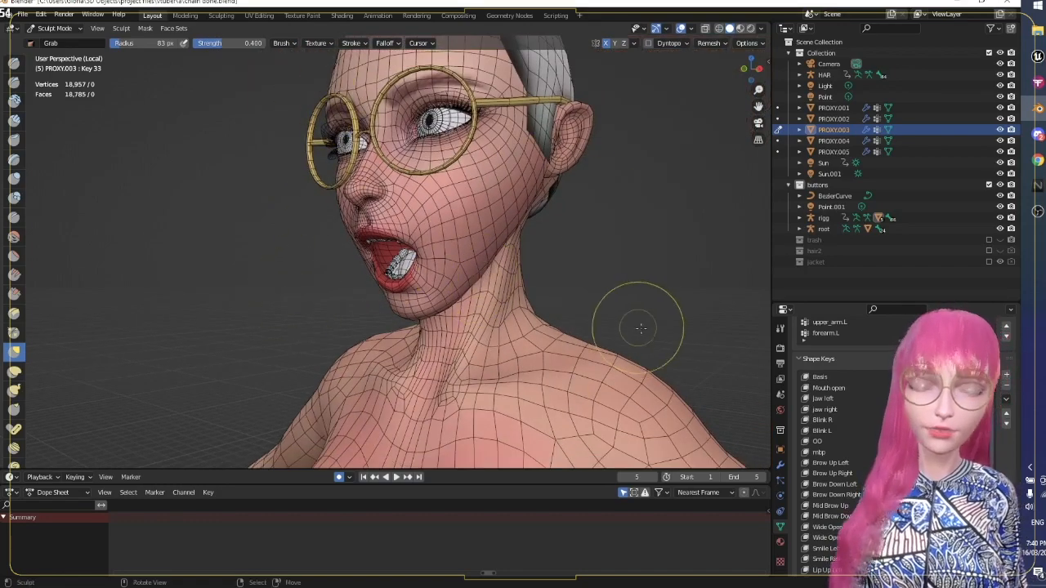
pyautogui.scroll(7, 572, 310)
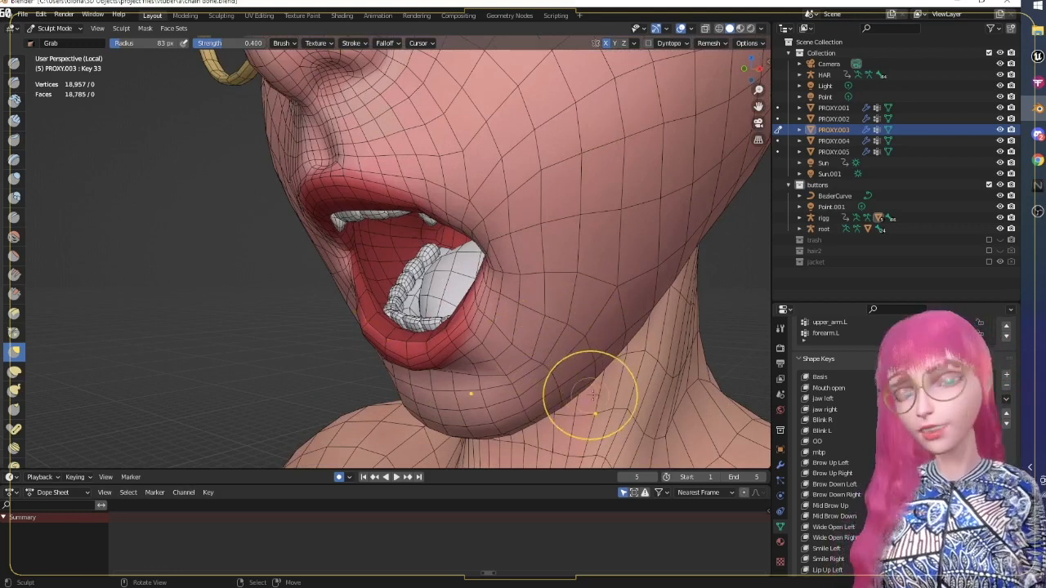
pyautogui.moveTo(542, 310)
pyautogui.mouseDown(button='middle')
pyautogui.moveTo(557, 311)
pyautogui.moveTo(527, 316)
pyautogui.mouseUp(button='middle')
pyautogui.press('f')
pyautogui.click(370, 272)
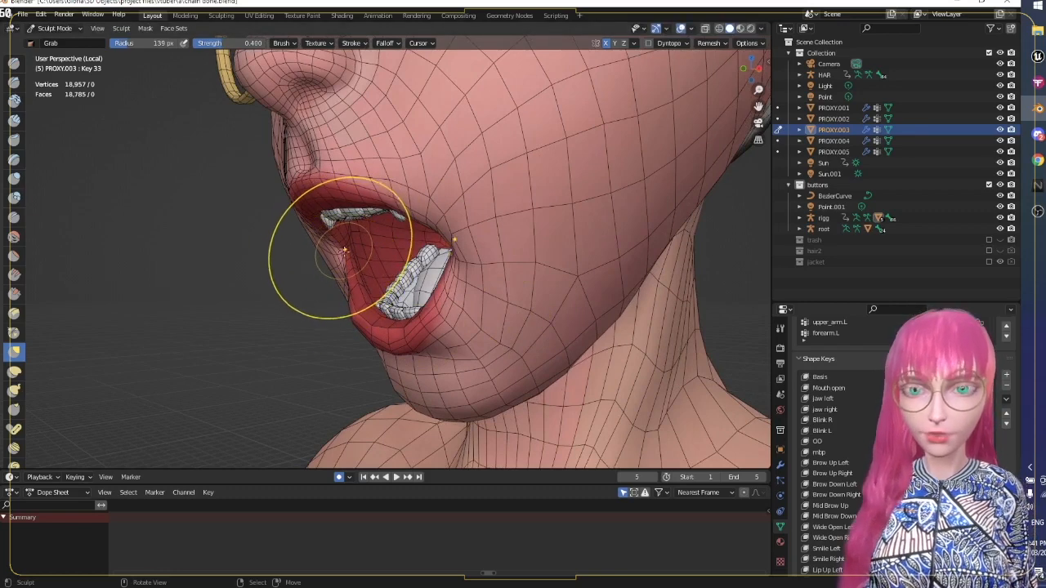
pyautogui.press('f')
pyautogui.click(415, 196)
pyautogui.moveTo(388, 192)
pyautogui.mouseDown(button='middle')
pyautogui.moveTo(521, 240)
pyautogui.moveTo(631, 363)
pyautogui.mouseUp(button='middle')
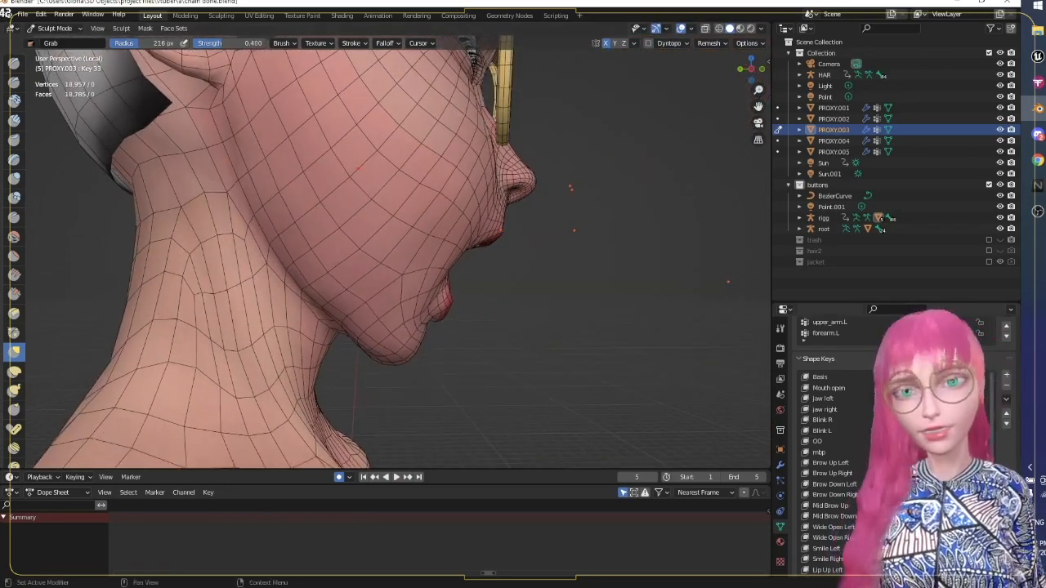
# Step: Select the Mouth open shape key and set the Grab brush radius to 195 px
pyautogui.click(979, 388)
pyautogui.moveTo(592, 363)
pyautogui.mouseDown(button='middle')
pyautogui.moveTo(521, 349)
pyautogui.moveTo(483, 296)
pyautogui.moveTo(577, 285)
pyautogui.mouseUp(button='middle')
pyautogui.click(984, 388)
pyautogui.press('f')
pyautogui.click(425, 278)
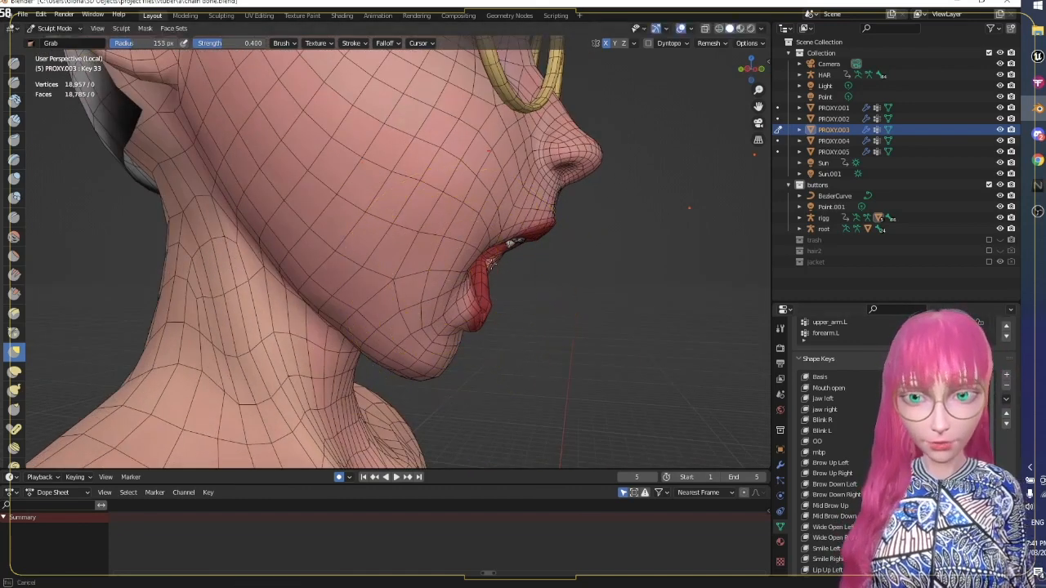
pyautogui.click(841, 387)
pyautogui.press('f')
pyautogui.click(468, 269)
pyautogui.moveTo(469, 270); pyautogui.dragTo(573, 304)
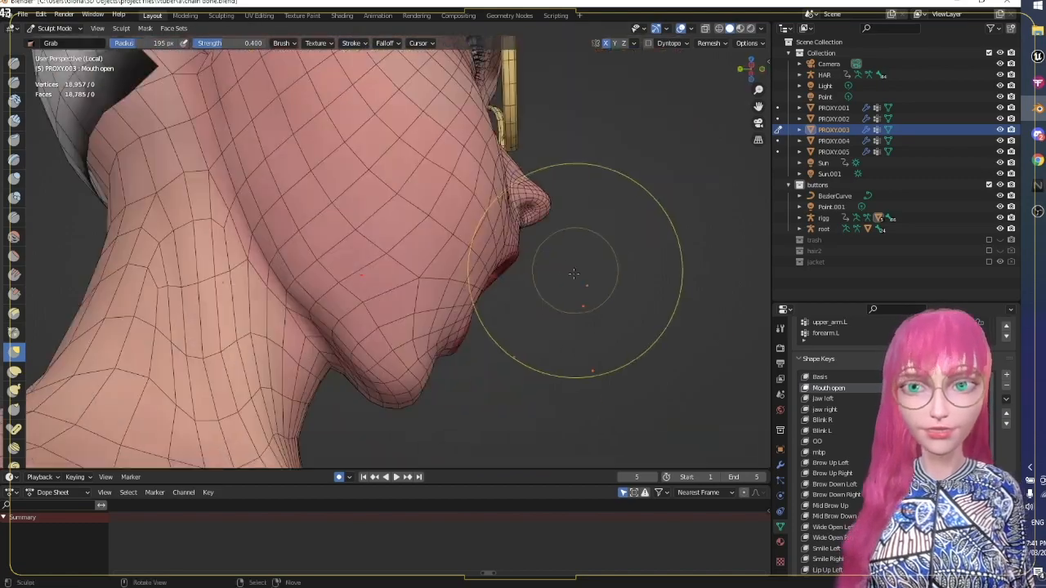
# Step: Adjust the Mouth open shape key's value with the mouth held open and save the file
pyautogui.moveTo(527, 356); pyautogui.dragTo(492, 357, button='middle')
pyautogui.scroll(-3, 420, 385)
pyautogui.moveTo(948, 388)
pyautogui.mouseDown()
pyautogui.moveTo(874, 400)
pyautogui.moveTo(976, 395)
pyautogui.moveTo(879, 395)
pyautogui.moveTo(960, 394)
pyautogui.mouseUp()
pyautogui.keyDown('ctrl'); pyautogui.moveTo(579, 317); pyautogui.dragTo(595, 334, button='middle'); pyautogui.keyUp('ctrl')
pyautogui.hotkey('ctrl', 's')
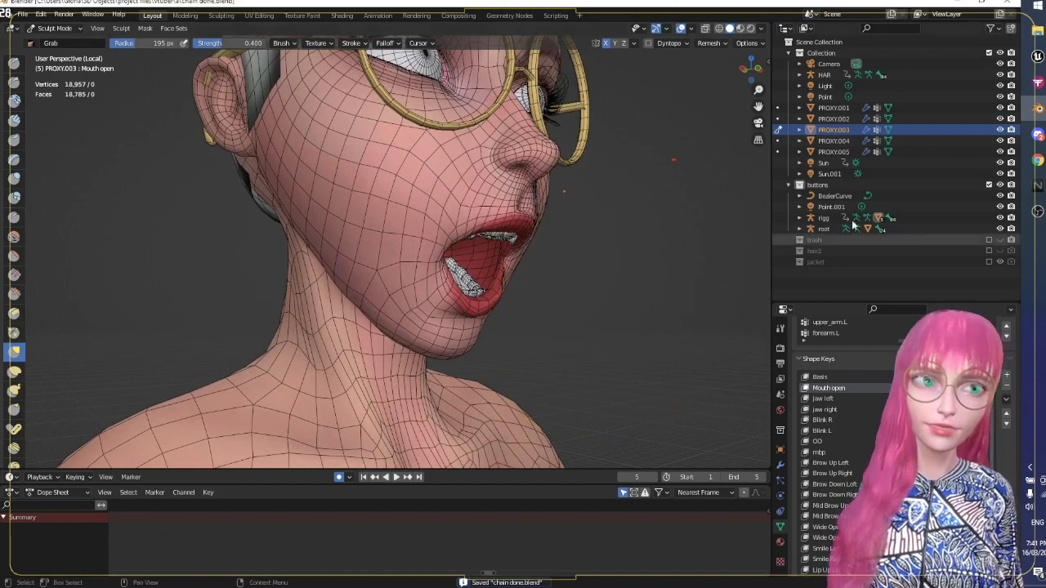
# Step: Lower the Mouth open shape key's value until the mouth closes and go to frame 4
pyautogui.moveTo(618, 269)
pyautogui.mouseDown(button='middle')
pyautogui.moveTo(656, 312)
pyautogui.moveTo(646, 352)
pyautogui.moveTo(665, 350)
pyautogui.moveTo(619, 349)
pyautogui.mouseUp(button='middle')
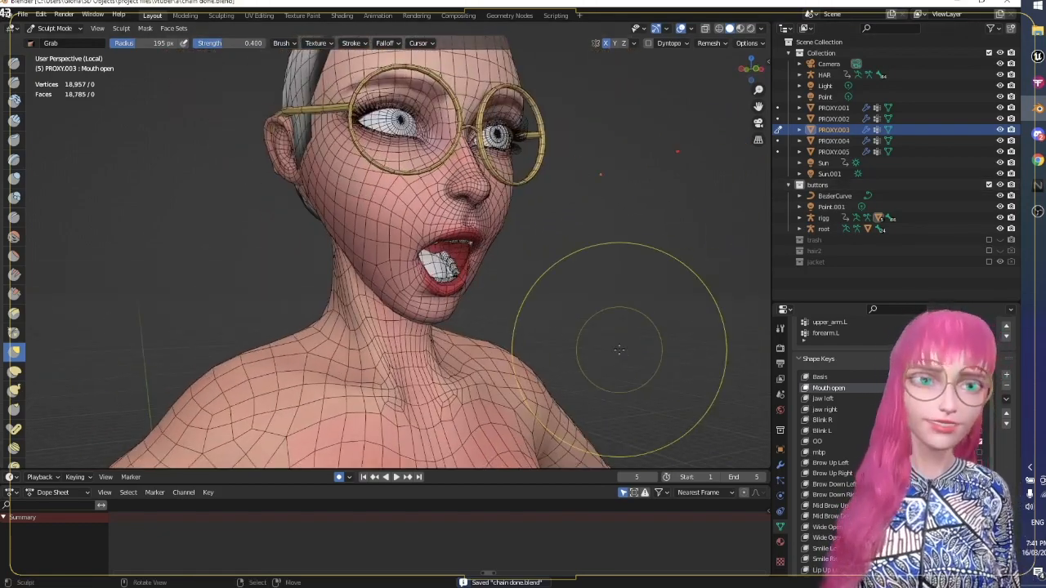
pyautogui.moveTo(964, 388); pyautogui.dragTo(891, 389)
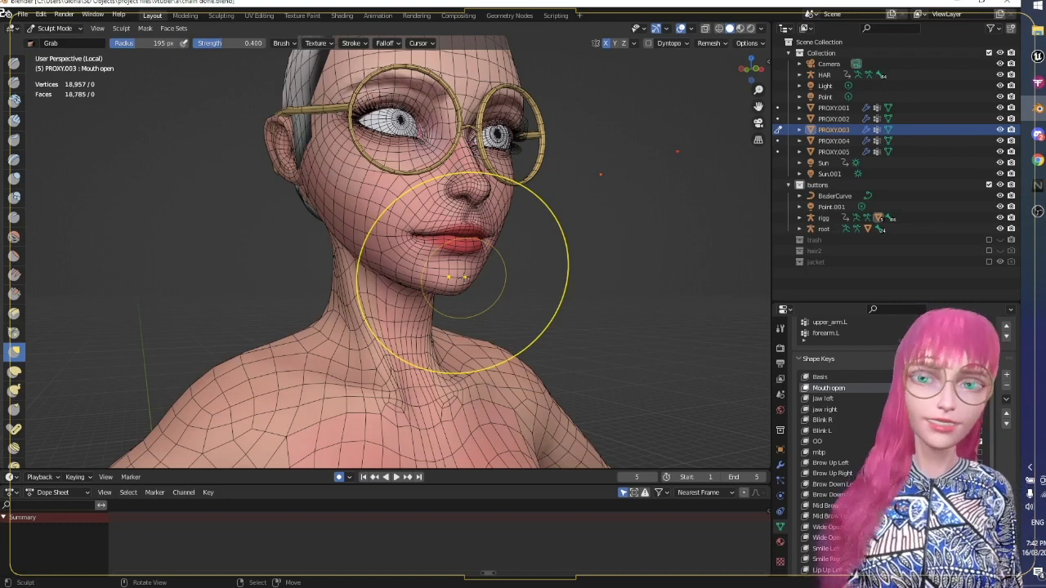
pyautogui.press('Left')
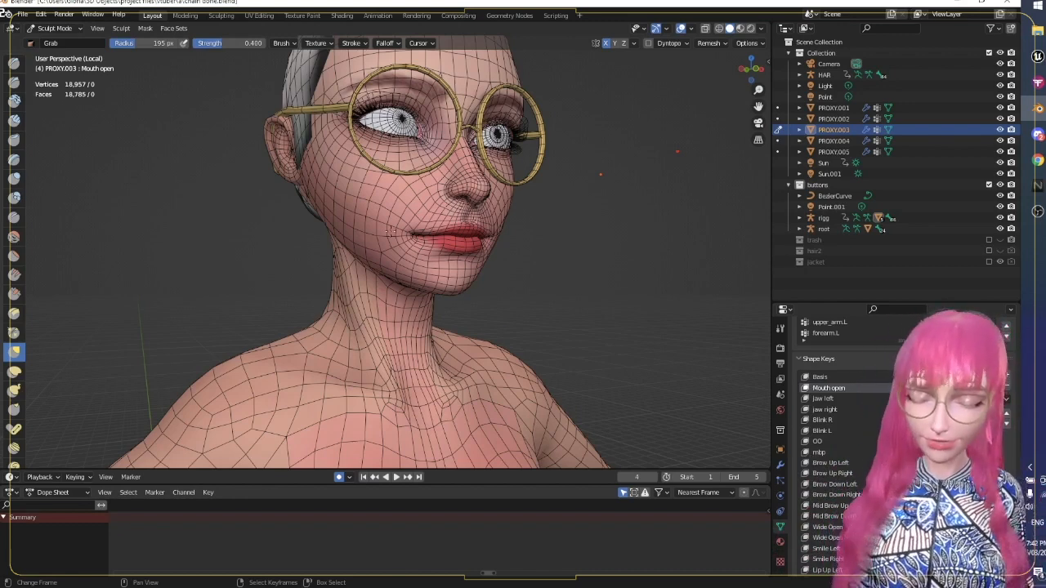
# Step: Save the file and examine the closed-mouth face from the front
pyautogui.keyDown('shift'); pyautogui.moveTo(506, 239); pyautogui.dragTo(493, 263, button='middle'); pyautogui.keyUp('shift')
pyautogui.scroll(2, 530, 268)
pyautogui.scroll(2, 539, 254)
pyautogui.hotkey('ctrl', 's')
pyautogui.moveTo(559, 264); pyautogui.dragTo(564, 348, button='middle')
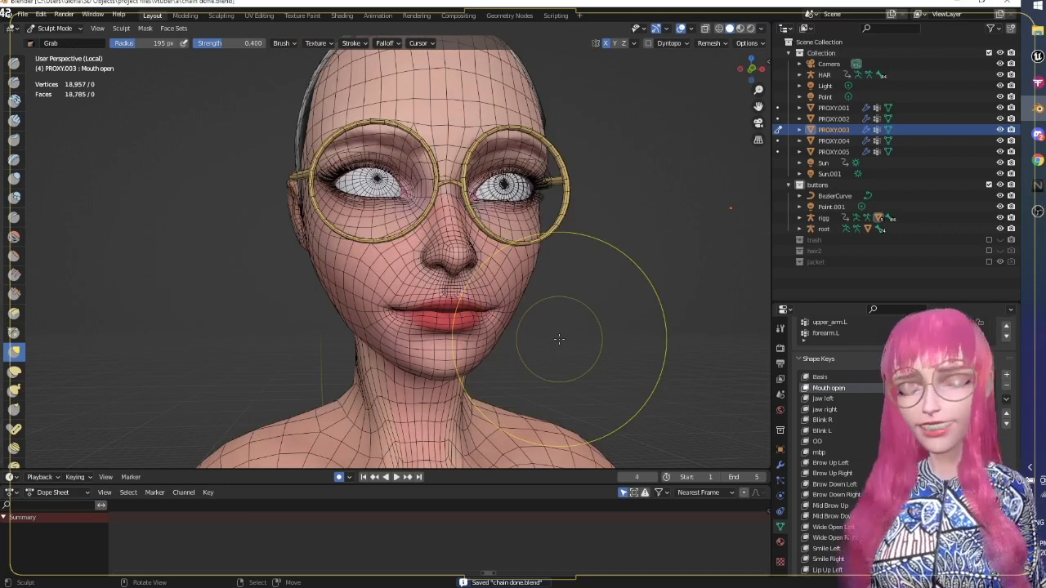
# Step: Review the shape key list, save the file and change from Sculpt Mode to Object Mode
pyautogui.scroll(-5, 842, 409)
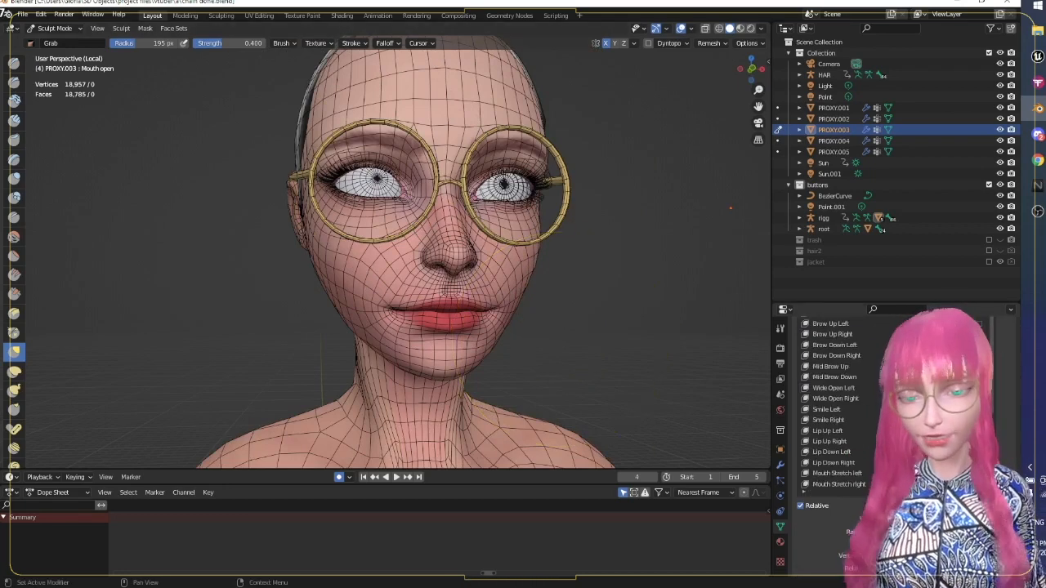
pyautogui.scroll(5, 842, 408)
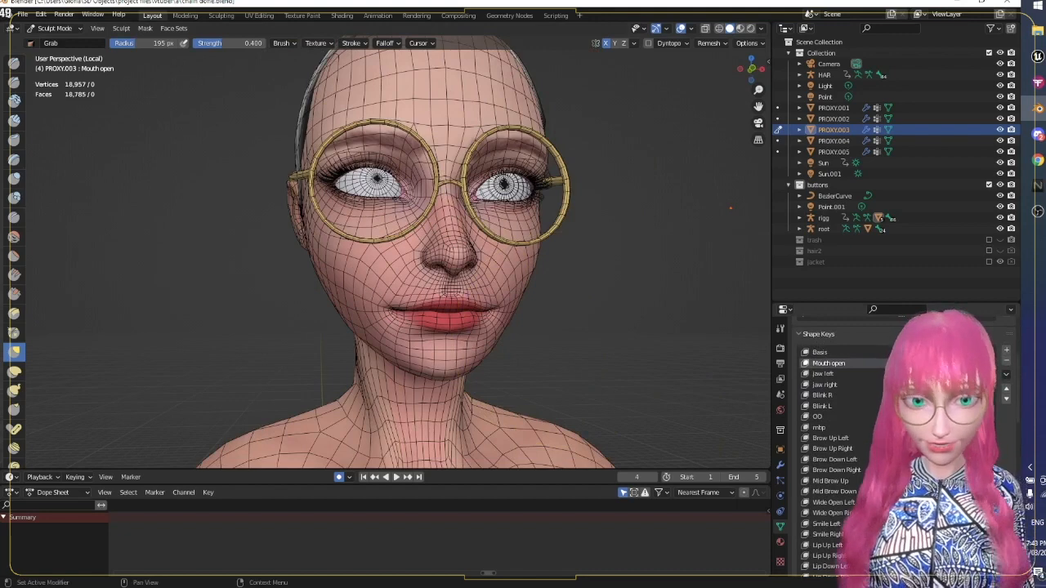
pyautogui.hotkey('ctrl', 's')
pyautogui.click(55, 28)
pyautogui.click(49, 41)
pyautogui.scroll(3, 592, 352)
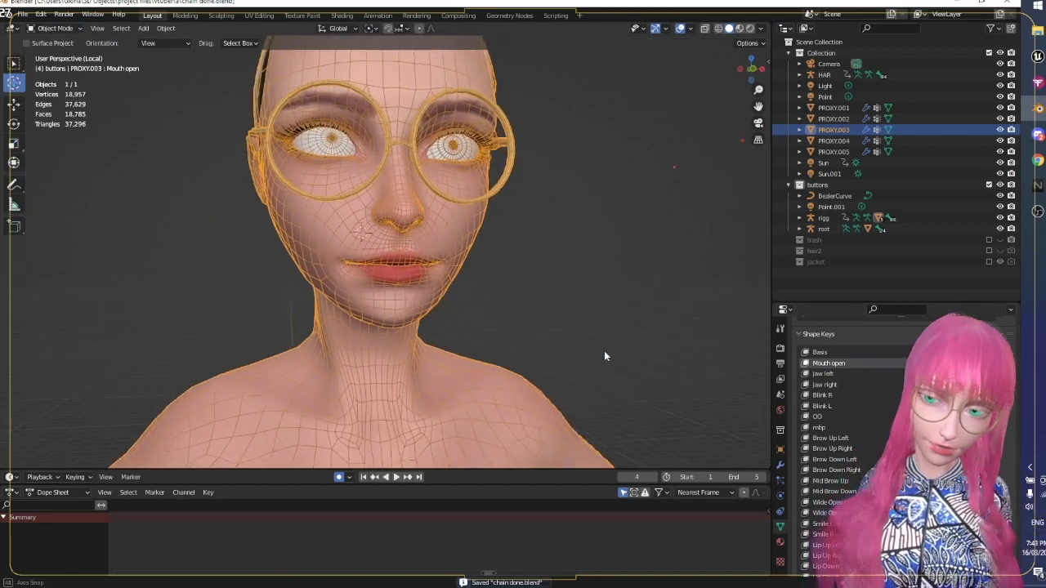
# Step: Browse the facial shape keys and select the OO shape key
pyautogui.scroll(-5, 849, 349)
pyautogui.moveTo(850, 347); pyautogui.dragTo(853, 448, button='middle')
pyautogui.click(840, 564)
pyautogui.moveTo(880, 400); pyautogui.dragTo(879, 425, button='middle')
pyautogui.click(848, 353)
pyautogui.moveTo(851, 354); pyautogui.dragTo(853, 309, button='middle')
pyautogui.click(859, 363)
pyautogui.moveTo(651, 287); pyautogui.dragTo(652, 388, button='middle')
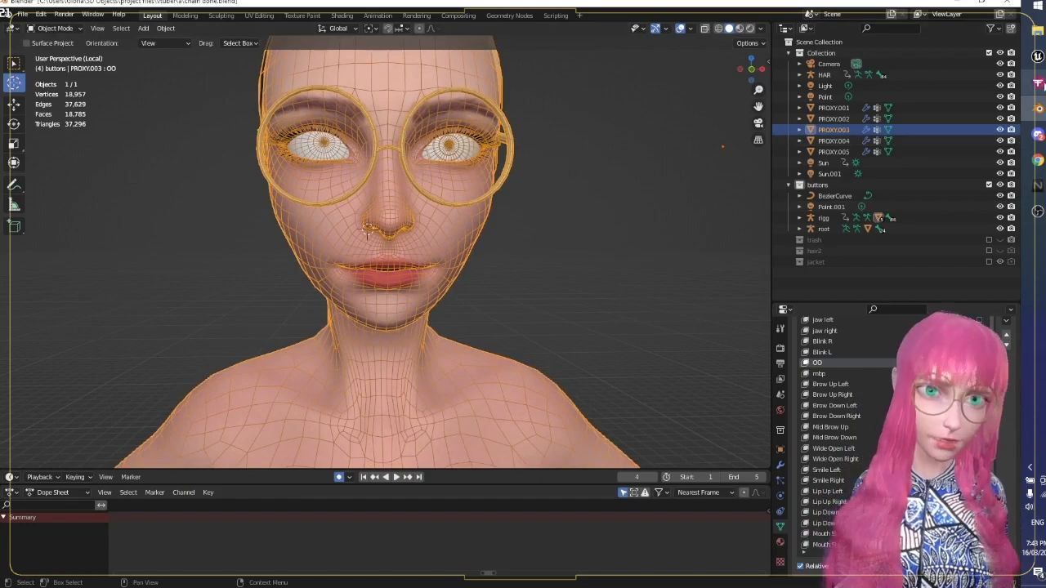
# Step: Switch to Unreal Engine and examine the bone transform groups and their variable connections in the GloriAnimationMocap AnimGraph
pyautogui.click(1038, 83)
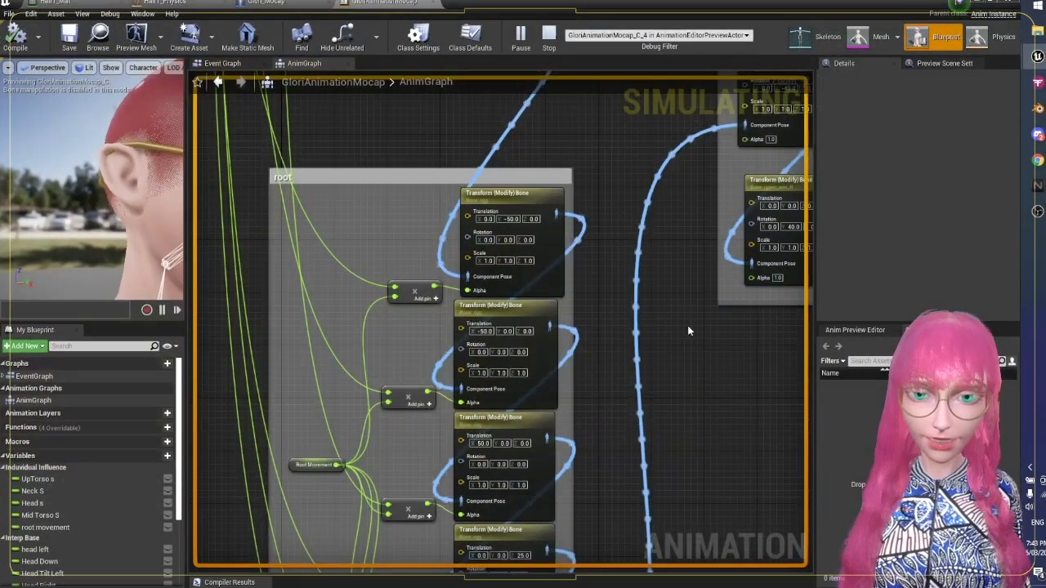
pyautogui.moveTo(457, 442); pyautogui.dragTo(613, 373, button='right')
pyautogui.scroll(-2, 621, 393)
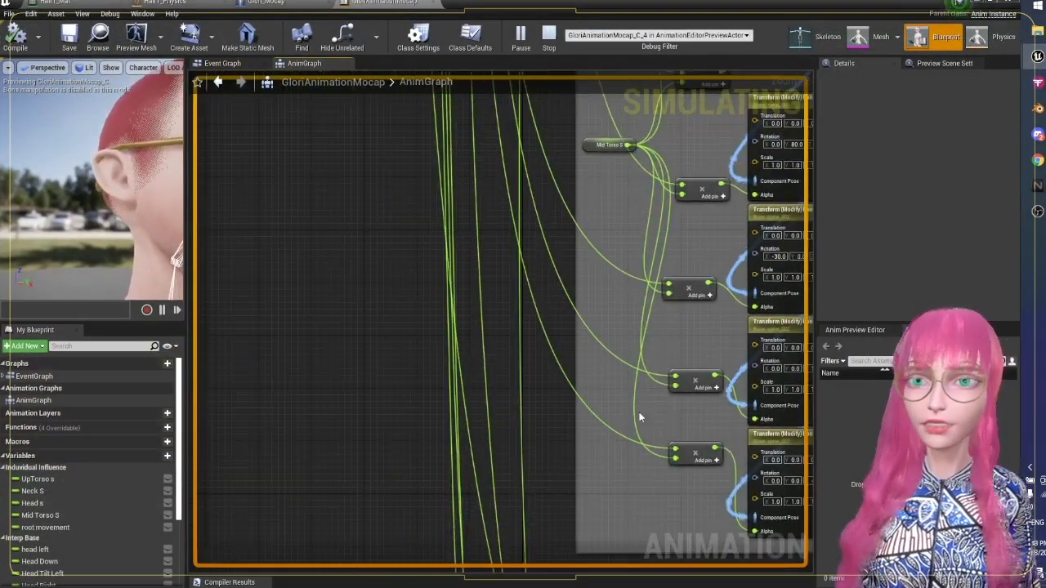
pyautogui.scroll(-2, 488, 253)
pyautogui.moveTo(472, 317); pyautogui.dragTo(519, 554, button='right')
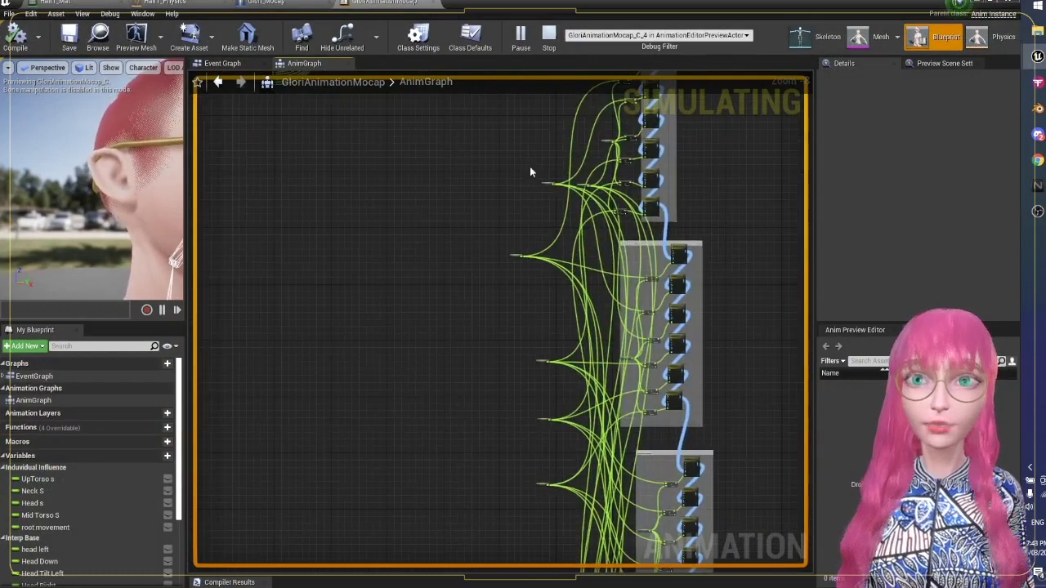
pyautogui.moveTo(539, 234); pyautogui.dragTo(543, 484, button='right')
pyautogui.moveTo(397, 195); pyautogui.dragTo(419, 236, button='right')
# Step: Examine the eye right and eye left Transform (Modify) Bone nodes and their Alpha inputs in the AnimGraph
pyautogui.scroll(5, 418, 236)
pyautogui.moveTo(532, 360); pyautogui.dragTo(332, 248, button='right')
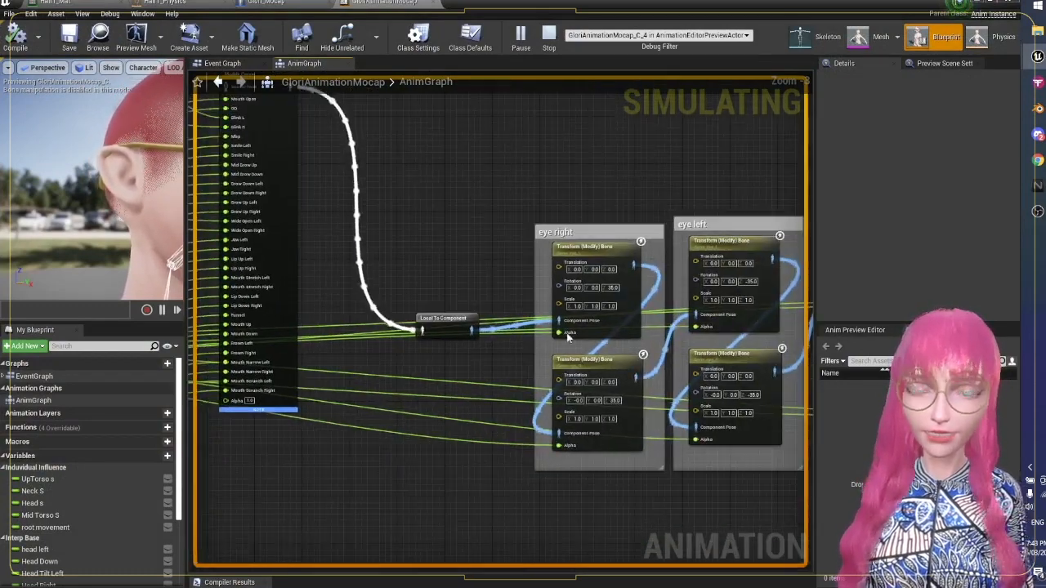
pyautogui.scroll(3, 511, 257)
pyautogui.moveTo(512, 256); pyautogui.dragTo(426, 249, button='right')
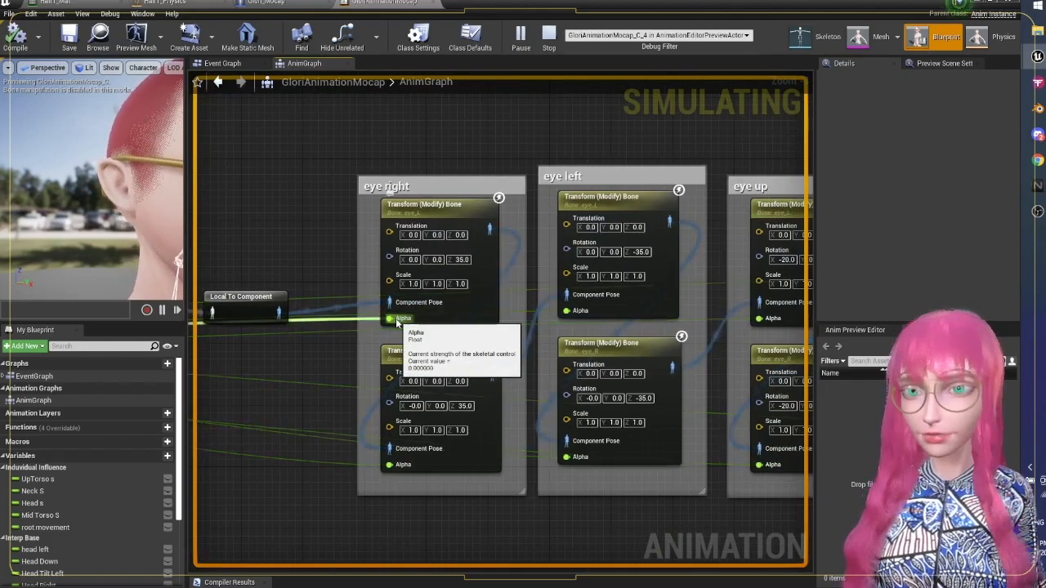
pyautogui.scroll(-3, 472, 213)
pyautogui.scroll(2, 564, 338)
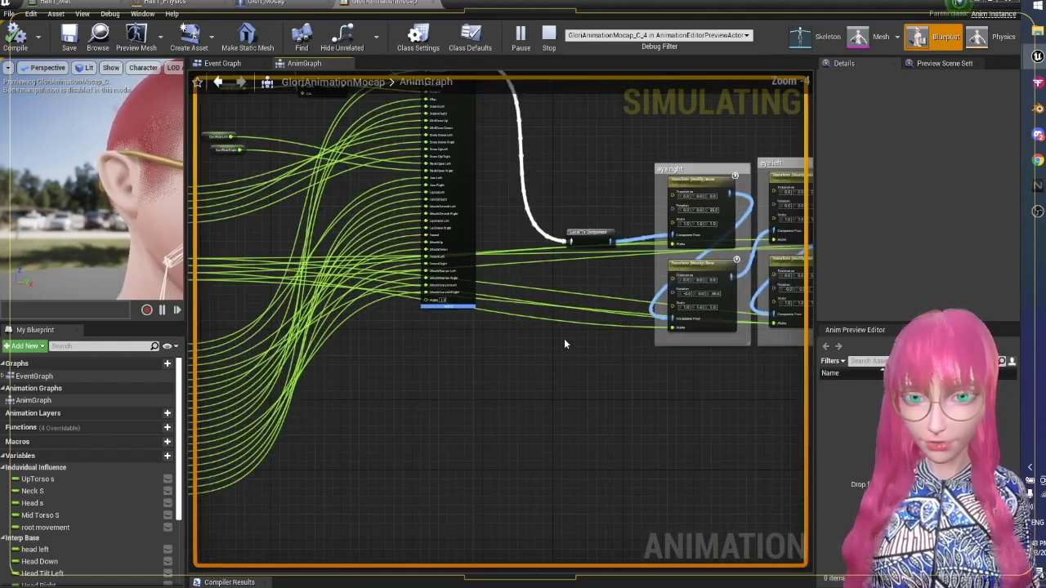
pyautogui.moveTo(585, 327); pyautogui.dragTo(654, 340, button='right')
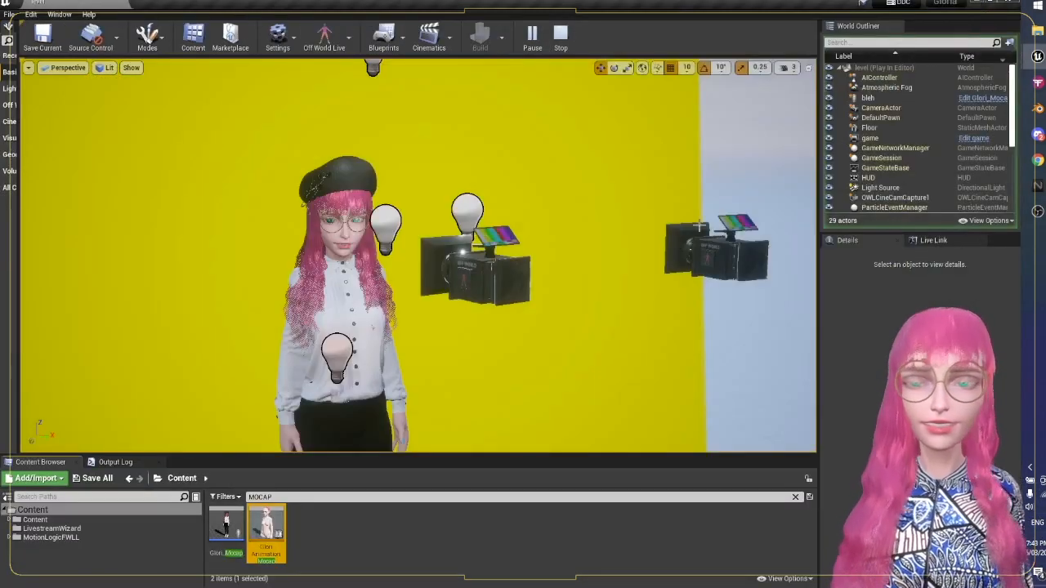
# Step: Clear the hair body selection in the hair physics asset
pyautogui.moveTo(1039, 64)
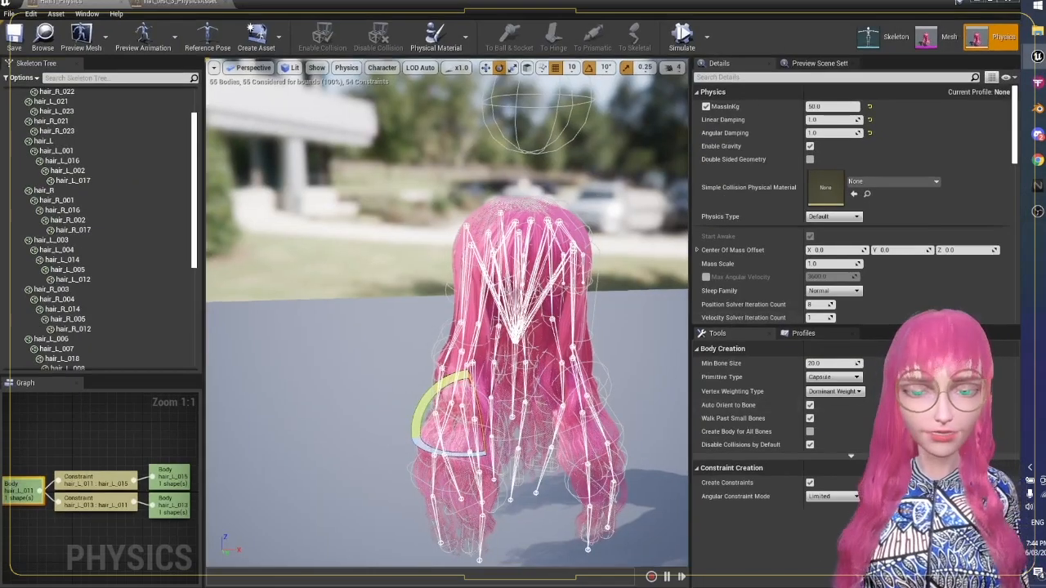
pyautogui.click(596, 198)
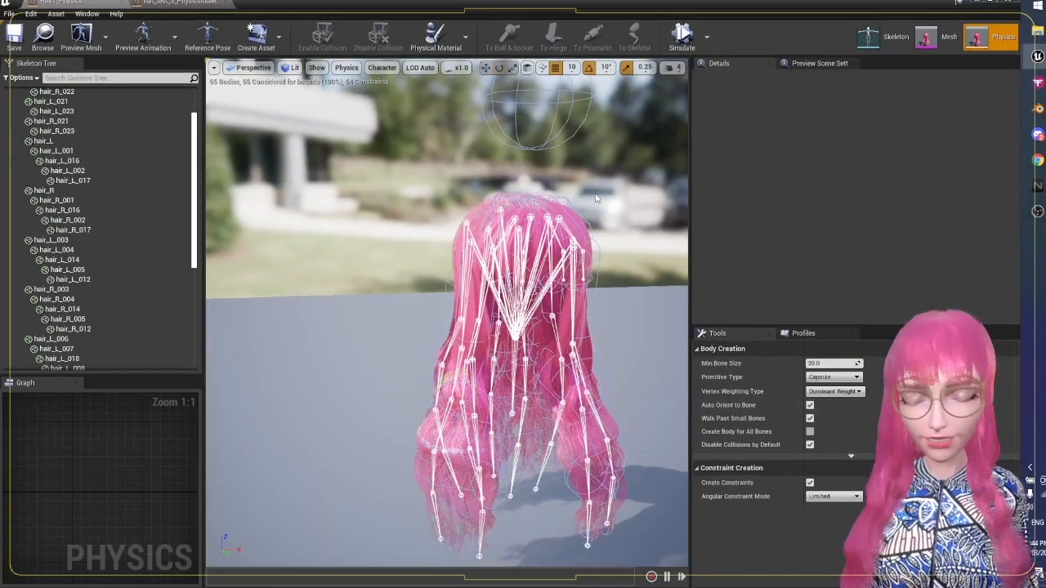
pyautogui.rightClick(597, 198)
pyautogui.click(601, 169)
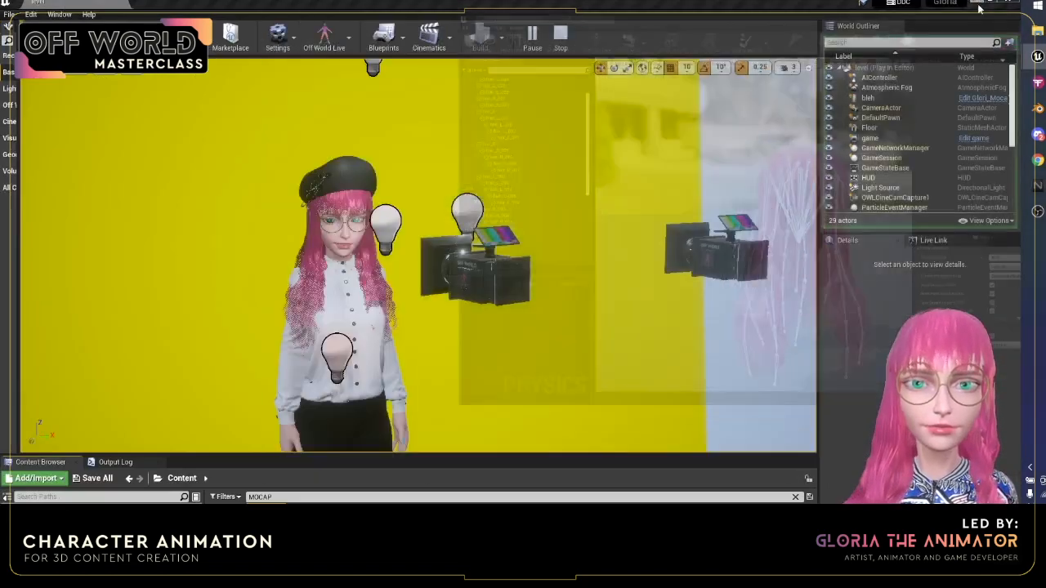
# Step: Examine the character's face, glasses and hair up close in the level viewport
pyautogui.moveTo(658, 329); pyautogui.dragTo(633, 319, button='right')
pyautogui.scroll(5, 619, 336)
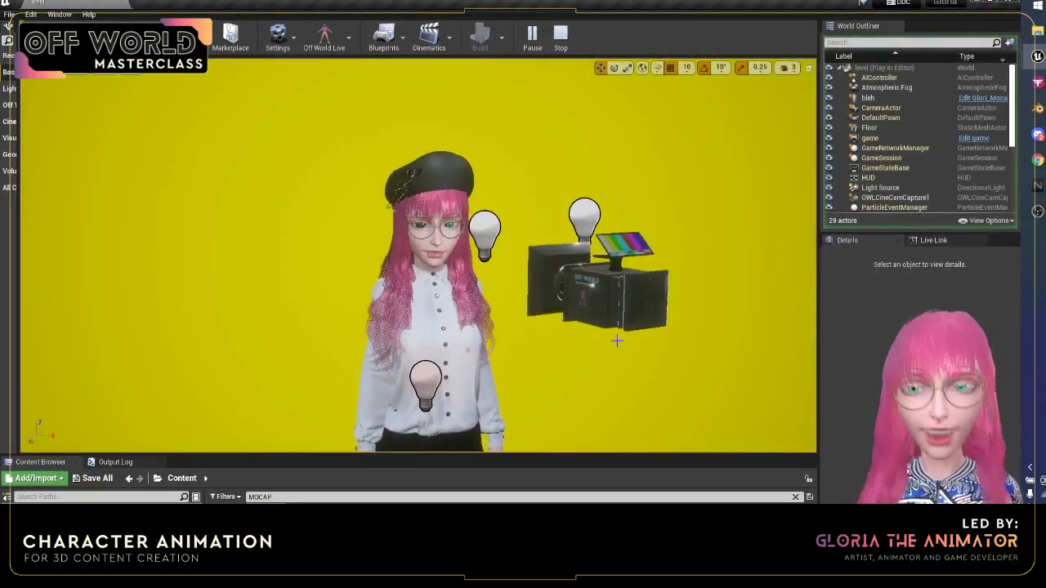
pyautogui.scroll(8, 619, 343)
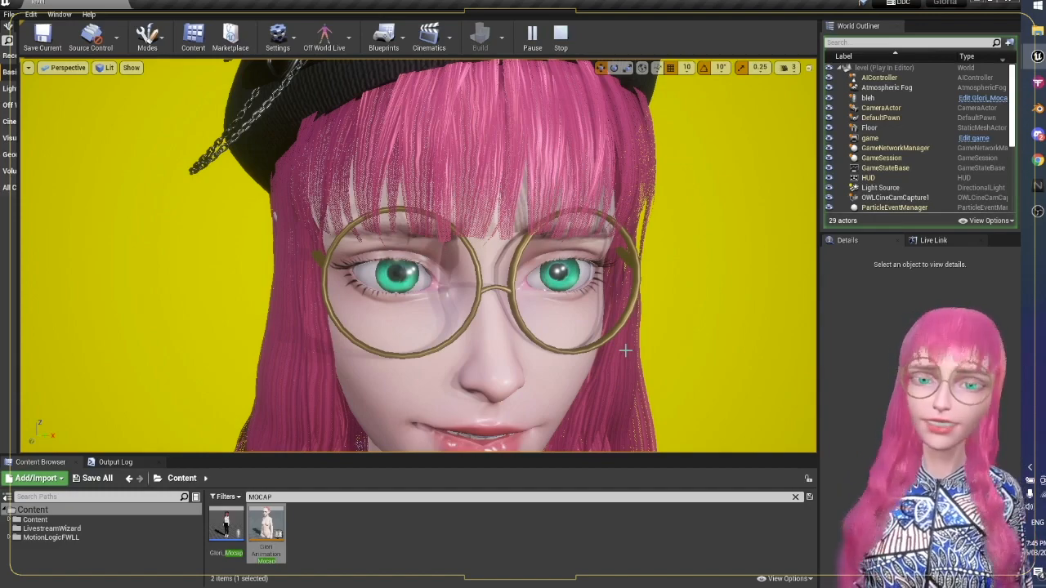
pyautogui.moveTo(633, 351); pyautogui.dragTo(657, 390, button='right')
pyautogui.scroll(-3, 633, 350)
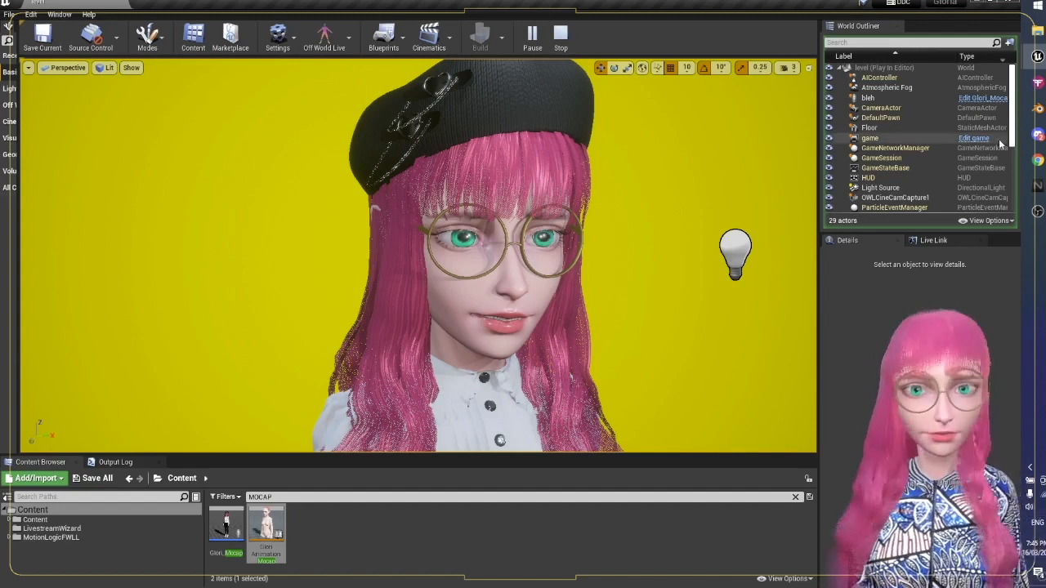
# Step: Switch to Blender, leave local view to show the full character and save the file
pyautogui.moveTo(1037, 57)
pyautogui.click(1038, 109)
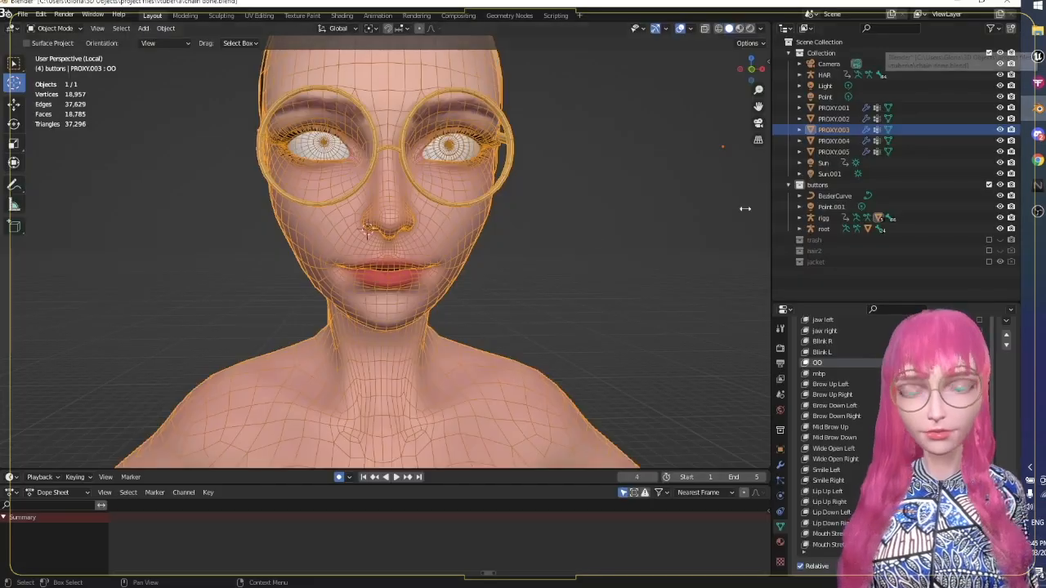
pyautogui.moveTo(597, 235); pyautogui.dragTo(609, 236, button='middle')
pyautogui.press('KP_Divide')
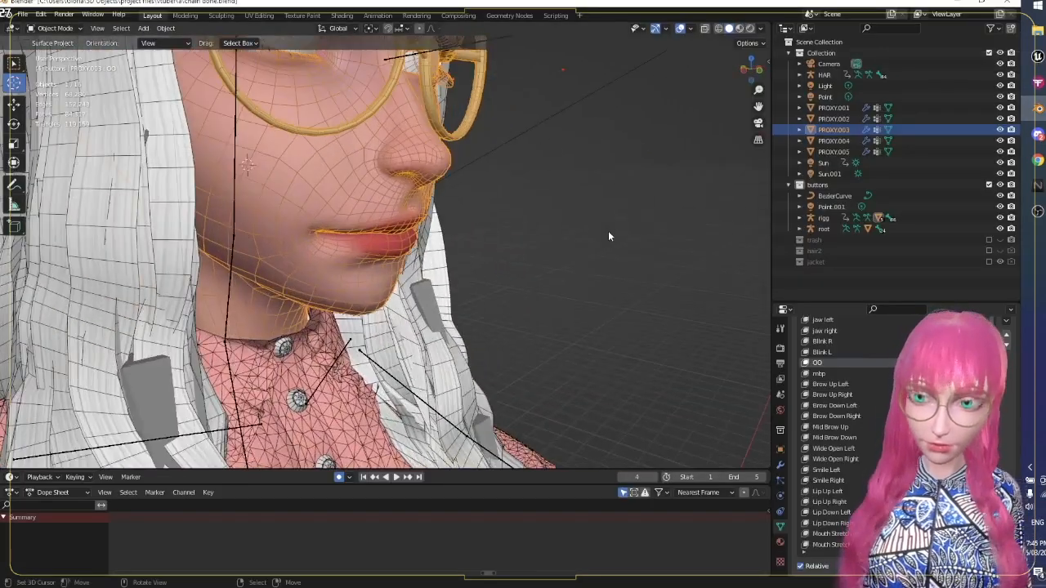
pyautogui.hotkey('ctrl', 's')
# Step: Save the file again, deselect the head mesh and view the whole upper body
pyautogui.moveTo(517, 218); pyautogui.dragTo(513, 214, button='middle')
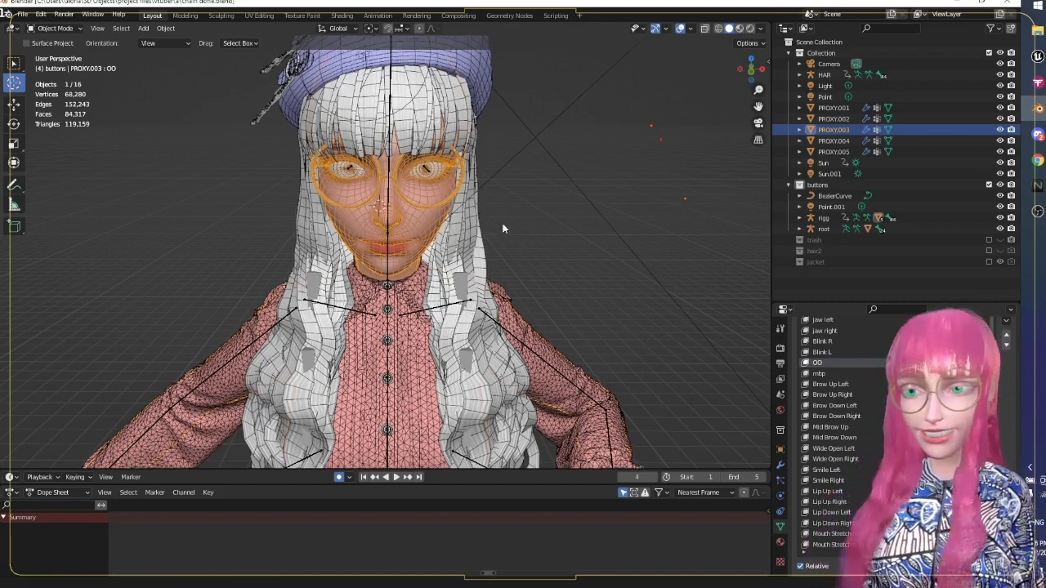
pyautogui.scroll(-5, 501, 200)
pyautogui.hotkey('ctrl', 's')
pyautogui.rightClick(520, 333)
pyautogui.moveTo(523, 329)
pyautogui.mouseDown(button='middle')
pyautogui.moveTo(607, 328)
pyautogui.moveTo(521, 328)
pyautogui.mouseUp(button='middle')
pyautogui.scroll(3, 590, 327)
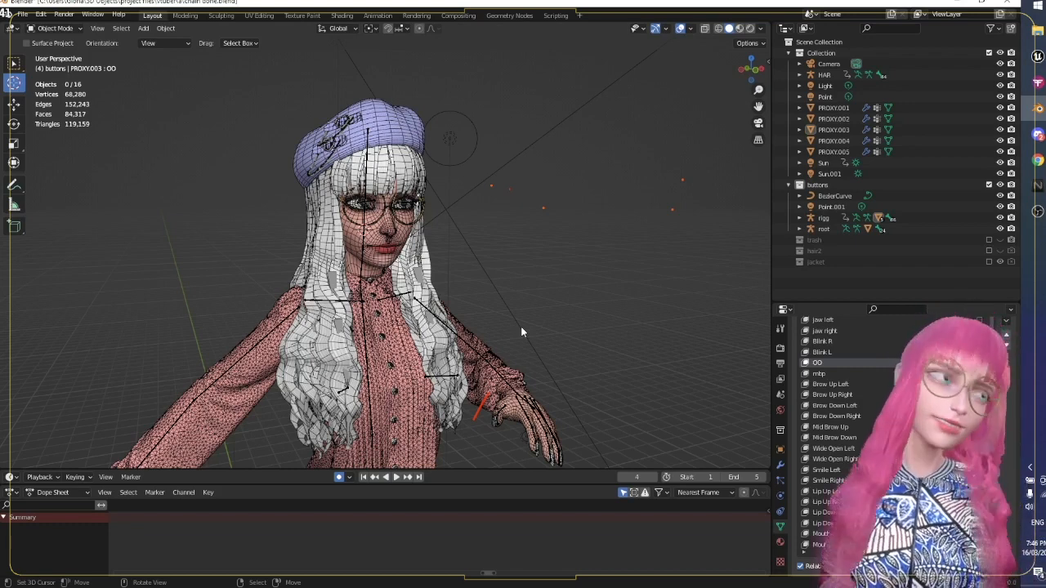
# Step: Reposition the 3D cursor repeatedly around the character, finishing in the empty space beside the head
pyautogui.press('g')
pyautogui.click(695, 350)
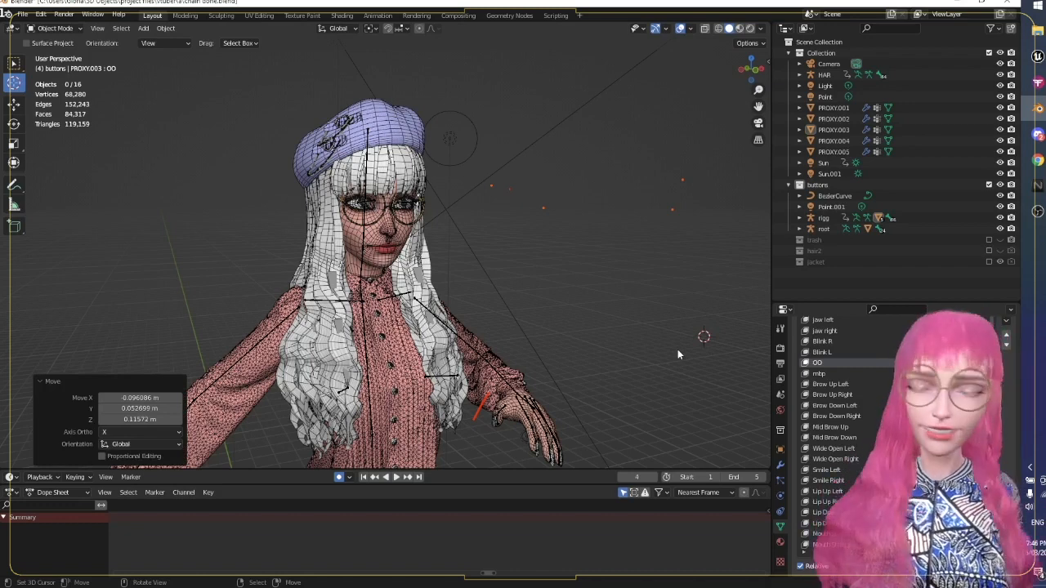
pyautogui.click(729, 252)
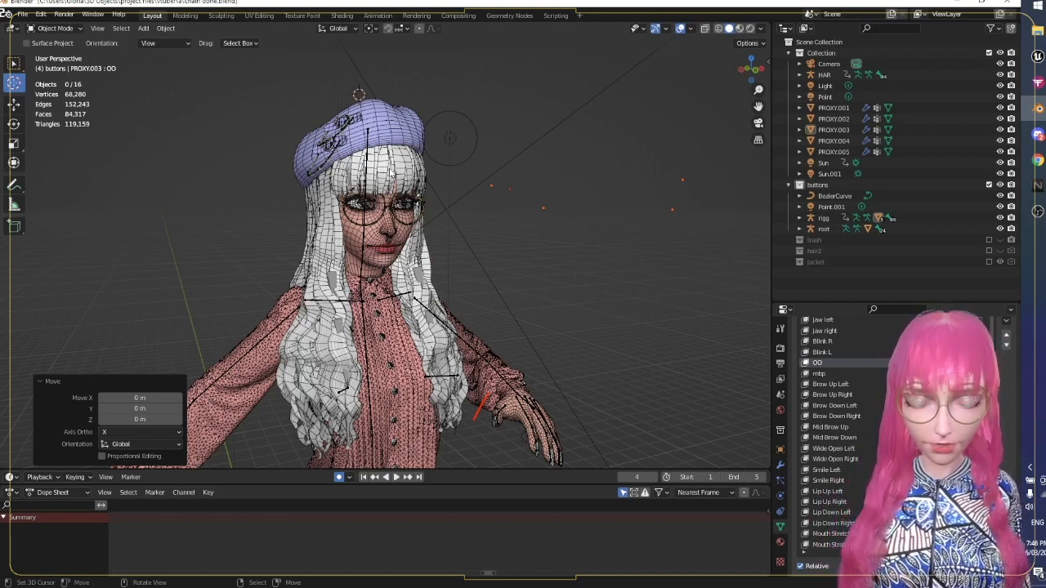
pyautogui.click(464, 292)
pyautogui.moveTo(463, 293); pyautogui.dragTo(427, 170, button='middle')
pyautogui.moveTo(507, 241); pyautogui.dragTo(431, 236, button='middle')
pyautogui.click(509, 250)
pyautogui.click(469, 353)
pyautogui.click(538, 195)
pyautogui.click(563, 283)
pyautogui.click(423, 235)
pyautogui.click(522, 175)
pyautogui.click(544, 292)
pyautogui.click(479, 224)
pyautogui.moveTo(511, 194)
pyautogui.mouseDown()
pyautogui.moveTo(577, 227)
pyautogui.moveTo(586, 271)
pyautogui.moveTo(508, 201)
pyautogui.mouseUp()
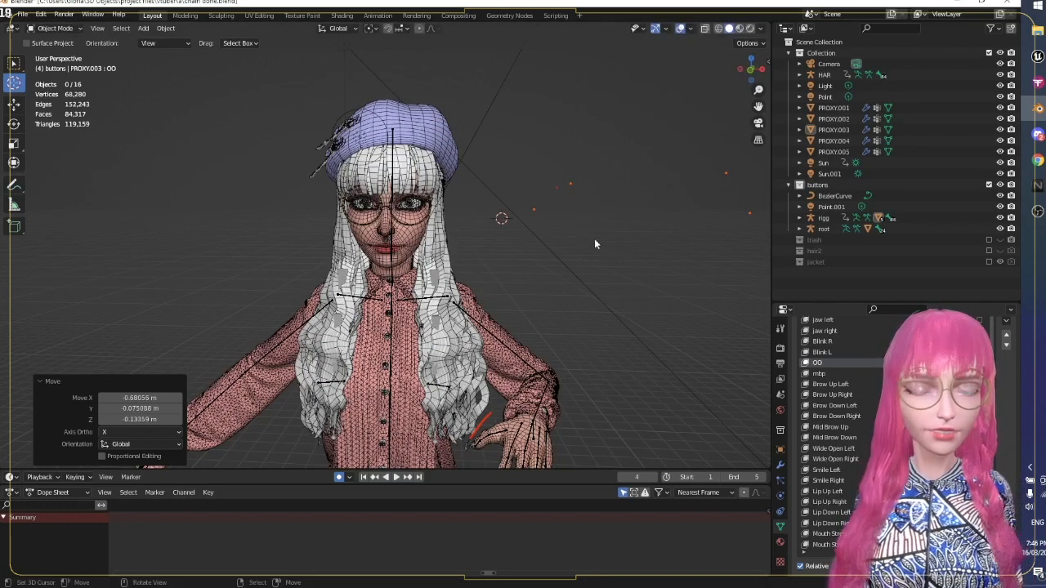
# Step: Select the character's armature rigg in the viewport, facing the upper body
pyautogui.moveTo(481, 233); pyautogui.dragTo(545, 261, button='middle')
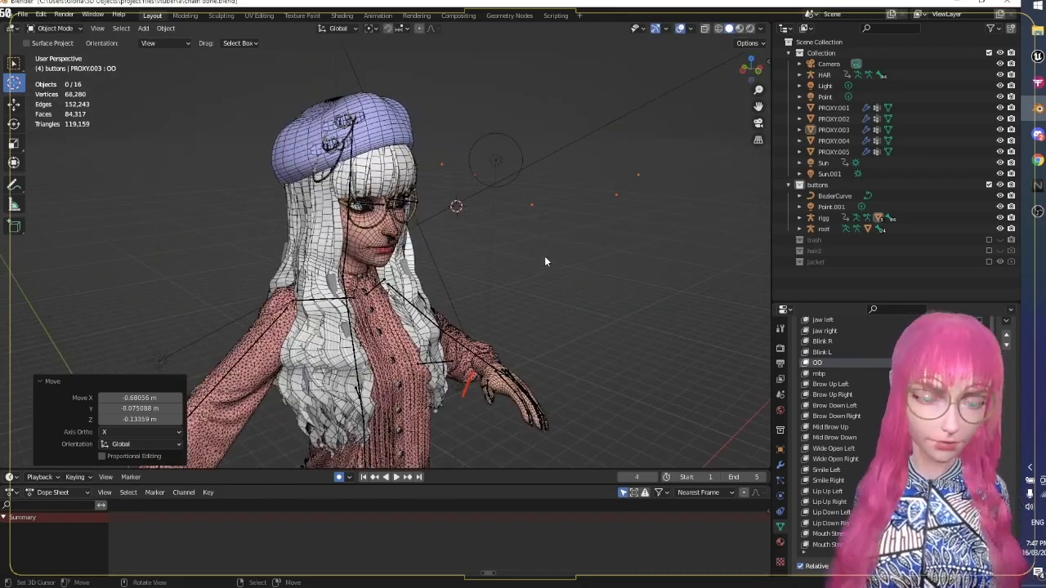
pyautogui.moveTo(545, 261); pyautogui.dragTo(489, 255, button='middle')
pyautogui.click(507, 355)
pyautogui.click(463, 255)
pyautogui.click(460, 181)
pyautogui.click(403, 219)
pyautogui.click(404, 218)
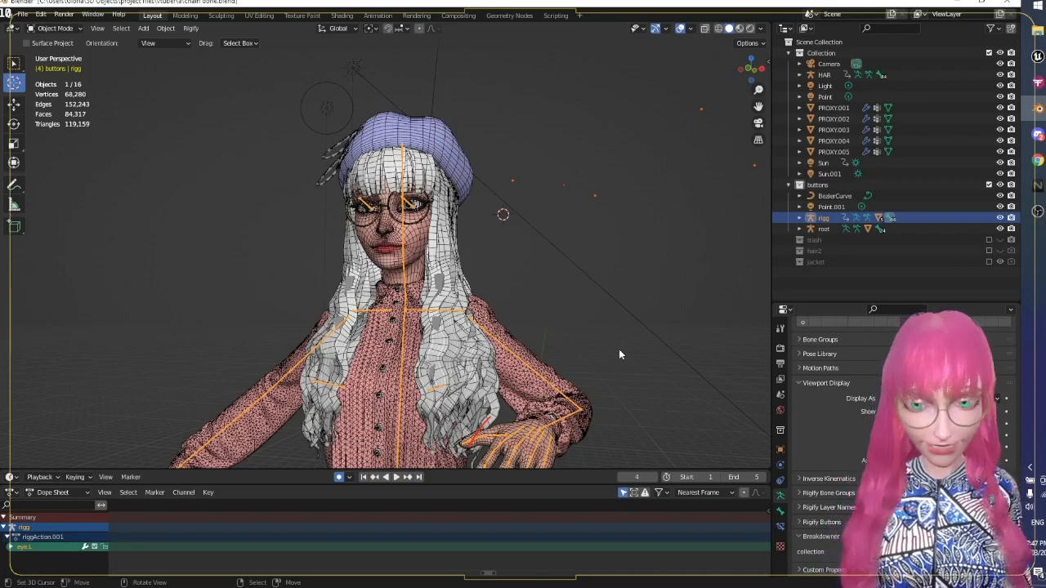
# Step: Clear the armature selection, bring the head and beret closer into view and save the file
pyautogui.moveTo(296, 216); pyautogui.dragTo(543, 282, button='middle')
pyautogui.rightClick(306, 217)
pyautogui.scroll(2, 300, 204)
pyautogui.hotkey('ctrl', 's')
pyautogui.moveTo(544, 282); pyautogui.dragTo(584, 273, button='middle')
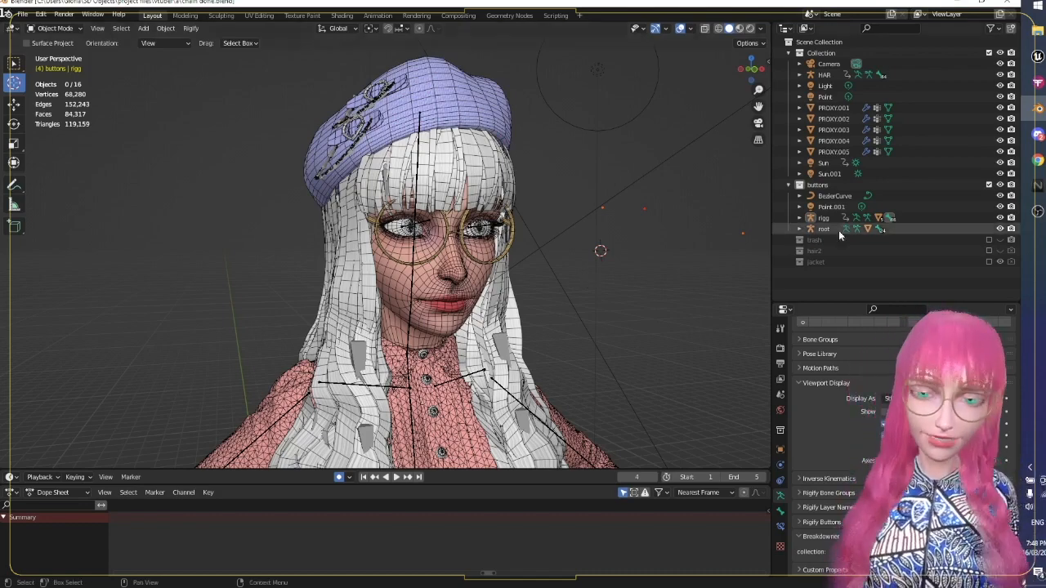
# Step: Select the head mesh, change the selection to the armature rigg and save the file
pyautogui.moveTo(678, 283); pyautogui.dragTo(649, 315, button='middle')
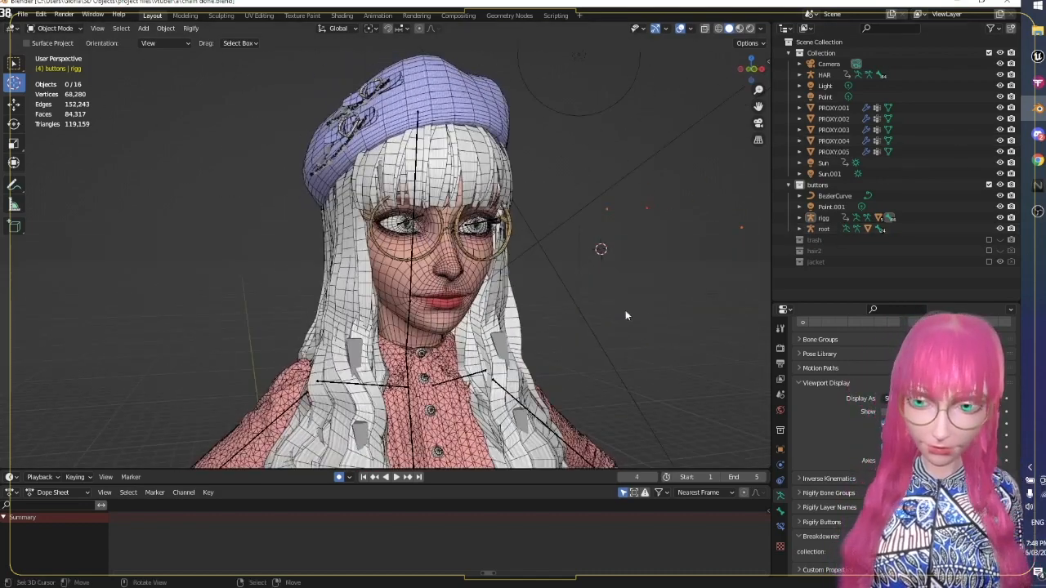
pyautogui.click(520, 243)
pyautogui.press('`')
pyautogui.press('Escape')
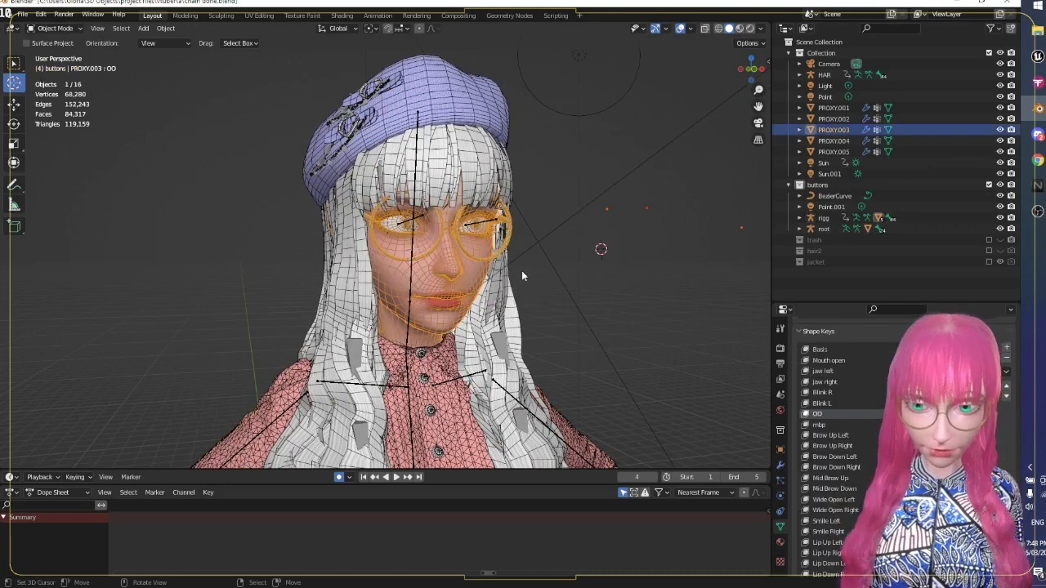
pyautogui.click(495, 223)
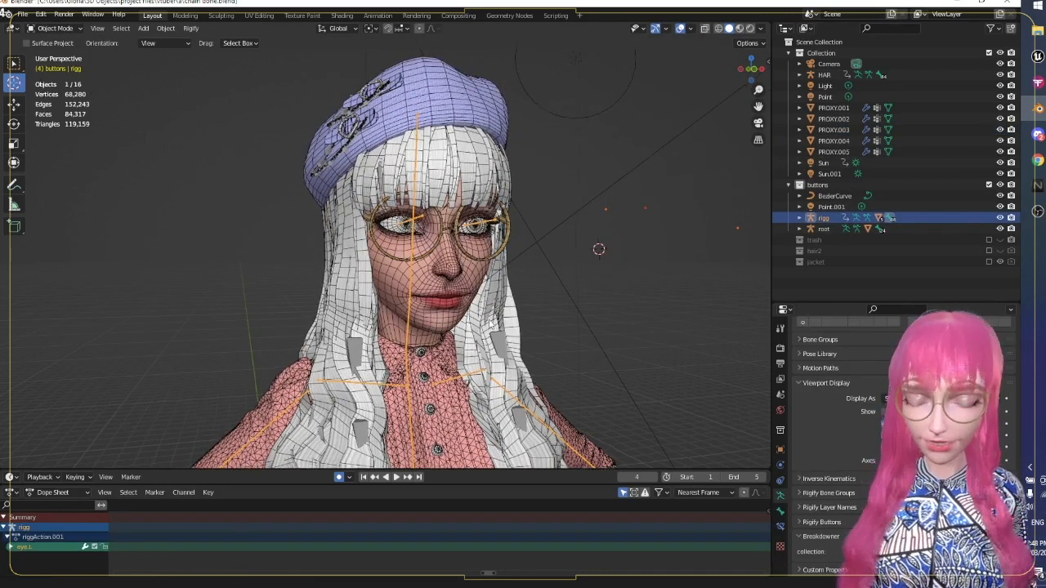
pyautogui.scroll(3, 554, 286)
pyautogui.hotkey('ctrl', 's')
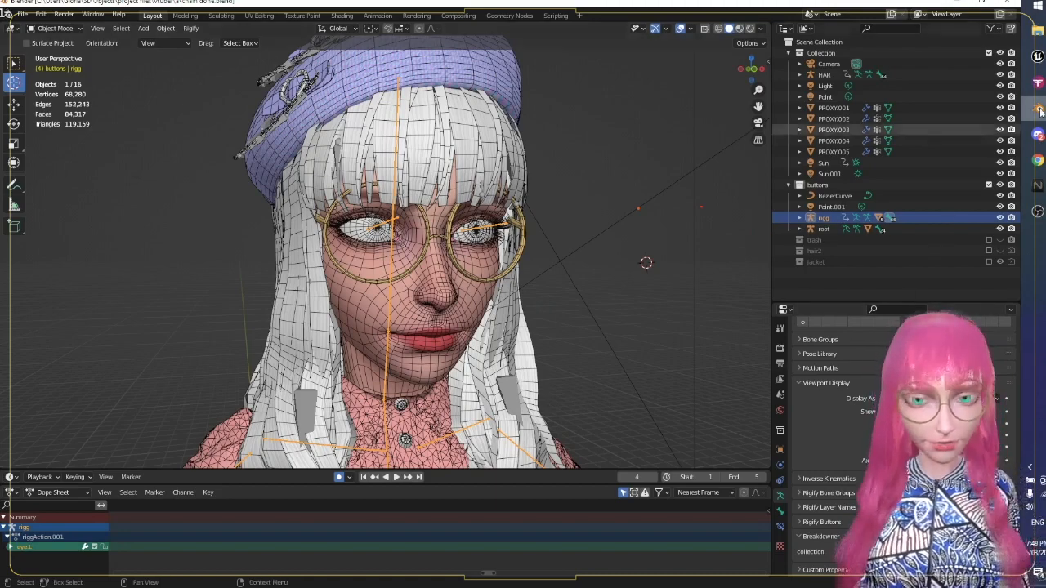
# Step: Check the voice-channel-notes-and-questions channel in Discord, return to Blender and save the file
pyautogui.hotkey('alt', 'Tab')
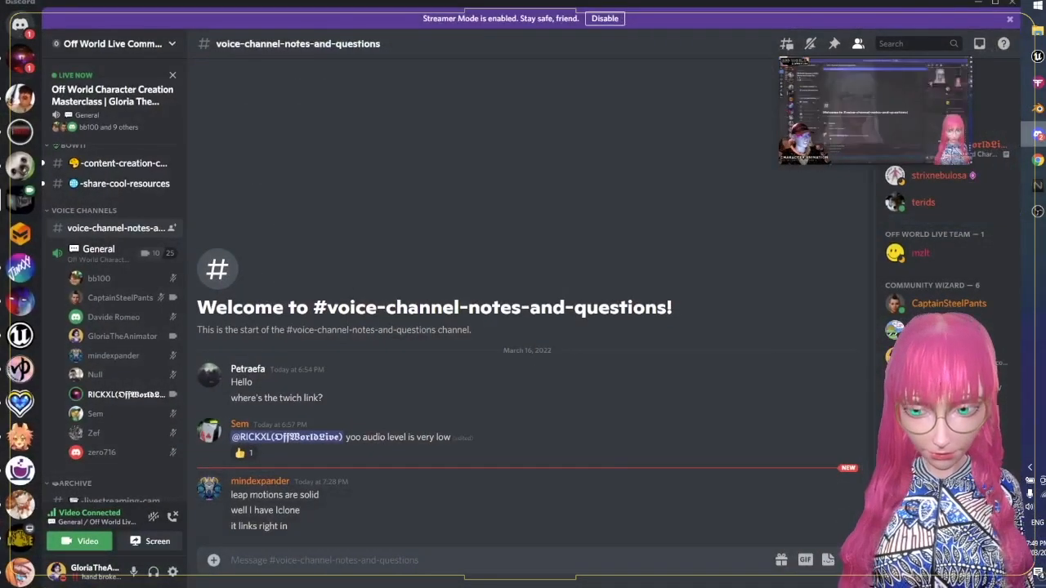
pyautogui.hotkey('alt', 'Tab')
pyautogui.moveTo(671, 384); pyautogui.dragTo(631, 320, button='middle')
pyautogui.hotkey('ctrl', 's')
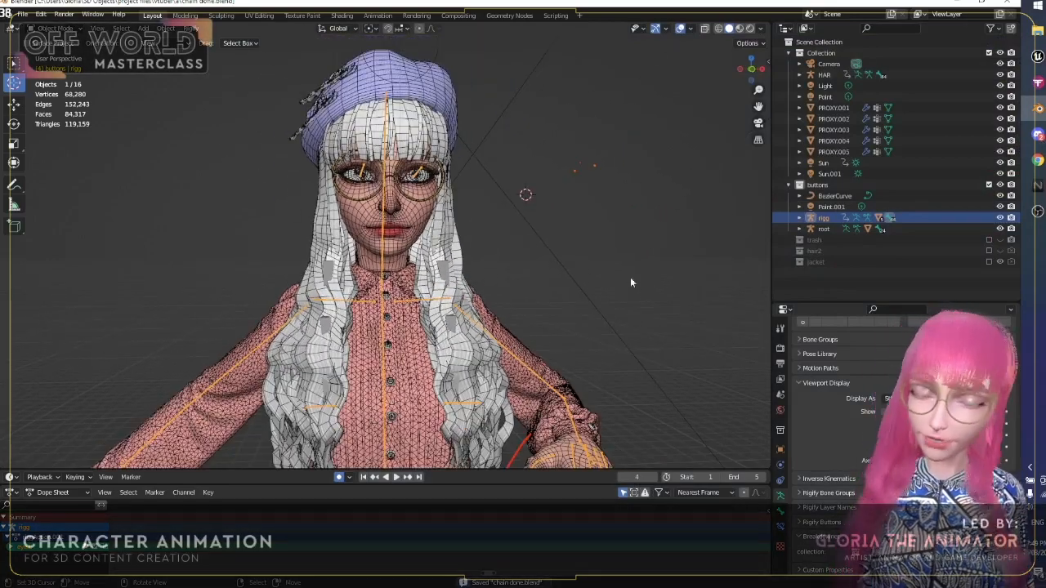
# Step: View the rigged upper body from several angles and save the file again
pyautogui.keyDown('shift'); pyautogui.moveTo(627, 241); pyautogui.dragTo(650, 325, button='middle'); pyautogui.keyUp('shift')
pyautogui.moveTo(650, 325)
pyautogui.mouseDown(button='middle')
pyautogui.moveTo(646, 351)
pyautogui.moveTo(648, 332)
pyautogui.mouseUp(button='middle')
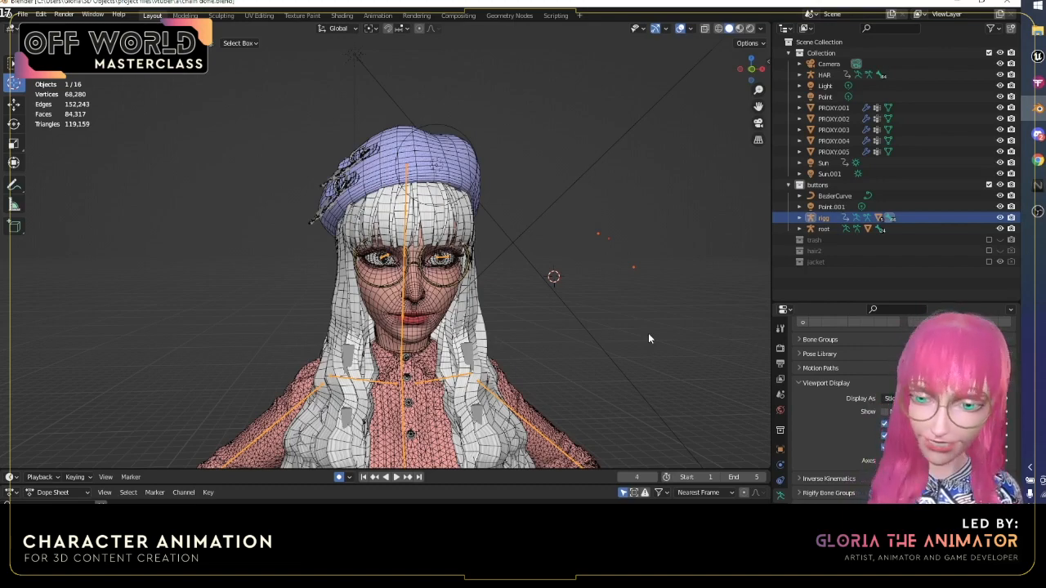
pyautogui.moveTo(573, 335); pyautogui.dragTo(584, 392, button='middle')
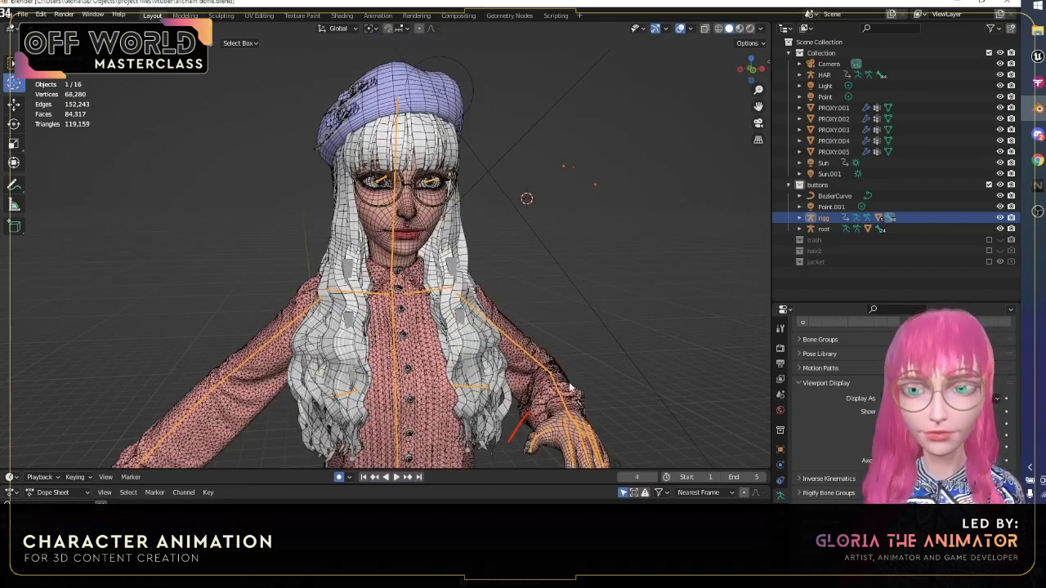
pyautogui.hotkey('ctrl', 's')
pyautogui.moveTo(693, 336); pyautogui.dragTo(595, 386, button='middle')
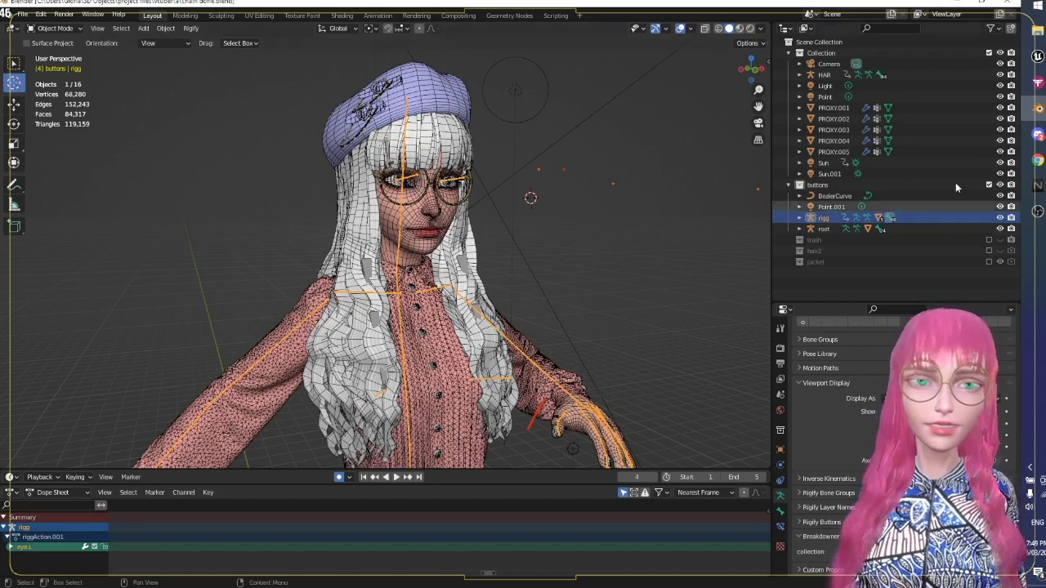
# Step: Switch to Discord and read the chat message mentioning Iclone
pyautogui.click(1038, 135)
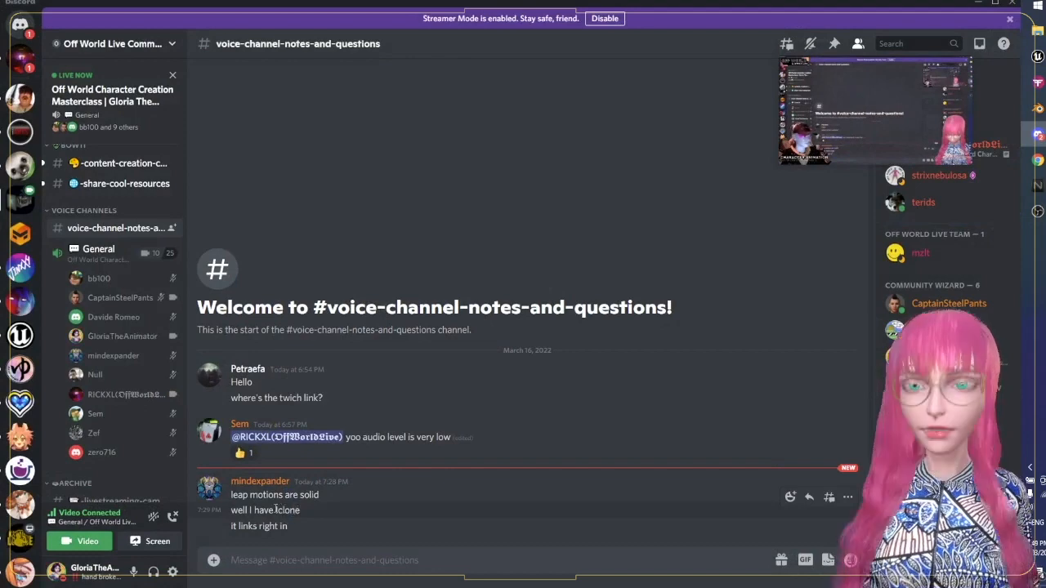
pyautogui.doubleClick(284, 511)
pyautogui.click(288, 515)
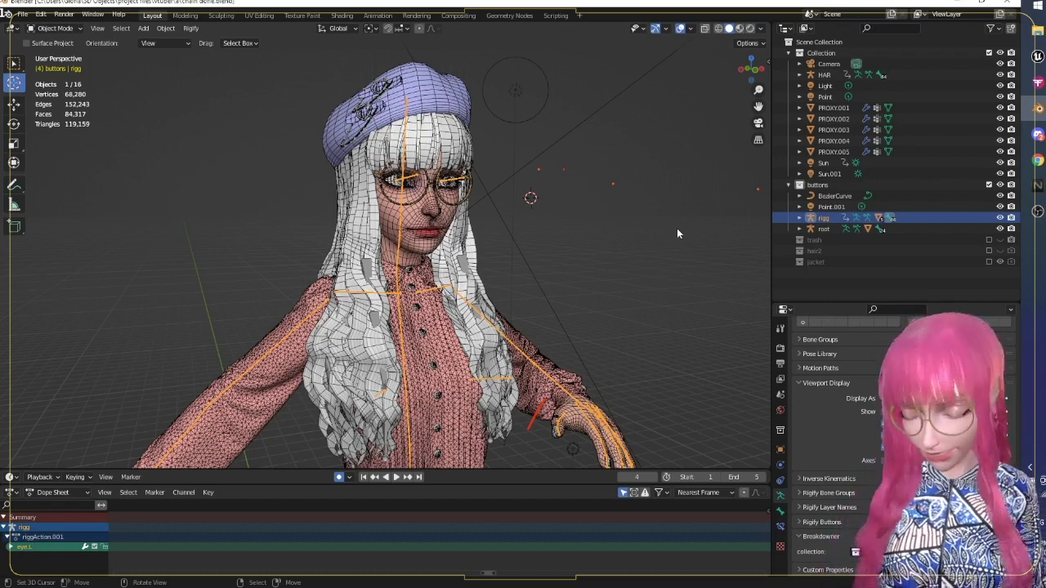
# Step: Return to Blender, save the file and view the character's upper body from the front
pyautogui.hotkey('ctrl', 's')
pyautogui.moveTo(748, 305); pyautogui.dragTo(707, 401, button='middle')
pyautogui.scroll(2, 707, 400)
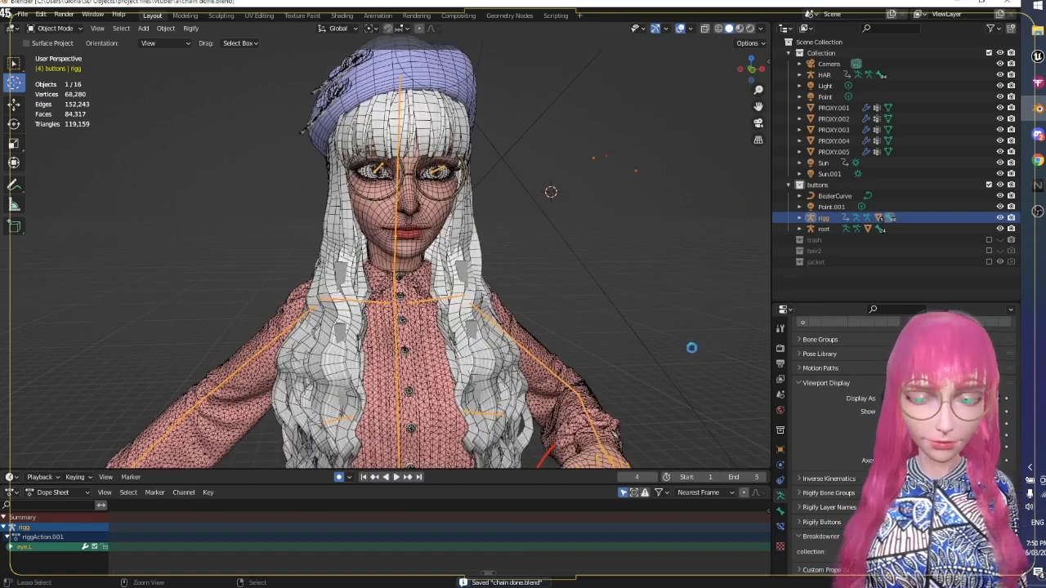
pyautogui.moveTo(693, 348); pyautogui.dragTo(710, 345, button='middle')
pyautogui.press('KP_1')
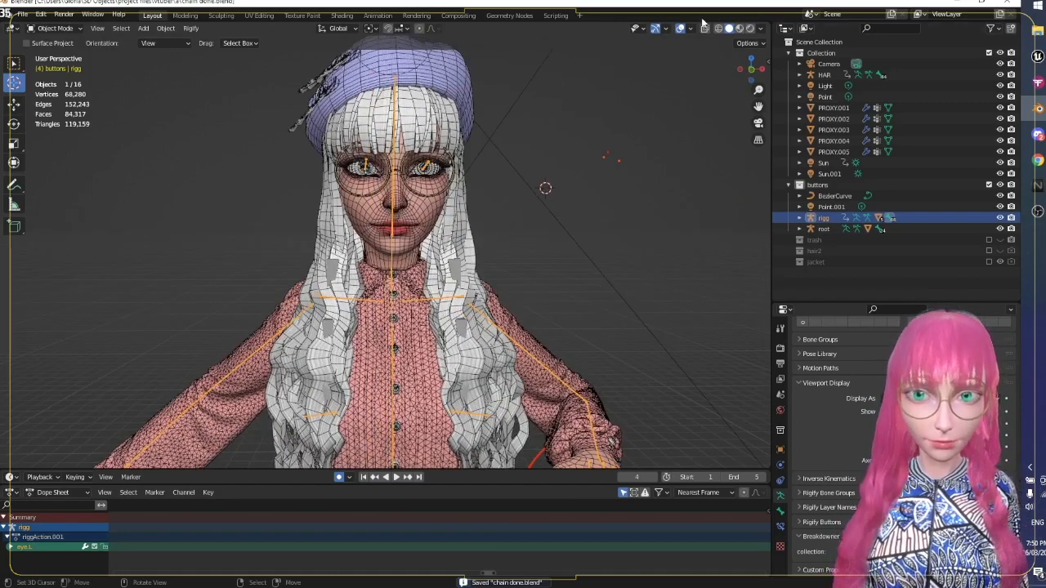
# Step: Hide the viewport overlays, set the shading to Material Preview and view the face up close
pyautogui.click(739, 28)
pyautogui.click(680, 28)
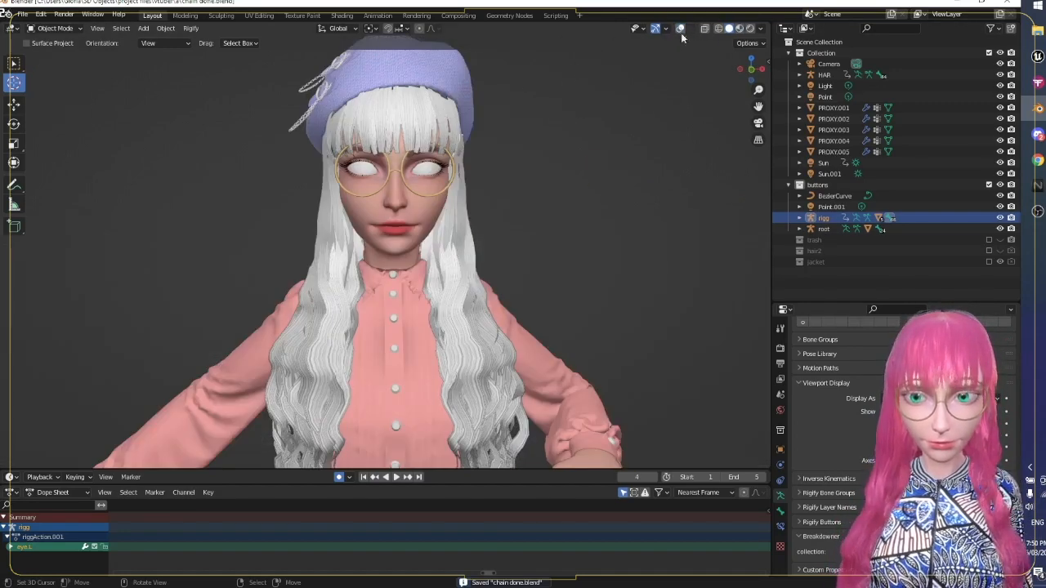
pyautogui.click(739, 28)
pyautogui.moveTo(669, 196); pyautogui.dragTo(713, 216, button='middle')
pyautogui.keyDown('ctrl'); pyautogui.moveTo(711, 261); pyautogui.dragTo(652, 292, button='middle'); pyautogui.keyUp('ctrl')
pyautogui.keyDown('ctrl'); pyautogui.moveTo(651, 293); pyautogui.dragTo(650, 259, button='middle'); pyautogui.keyUp('ctrl')
pyautogui.scroll(-3, 649, 260)
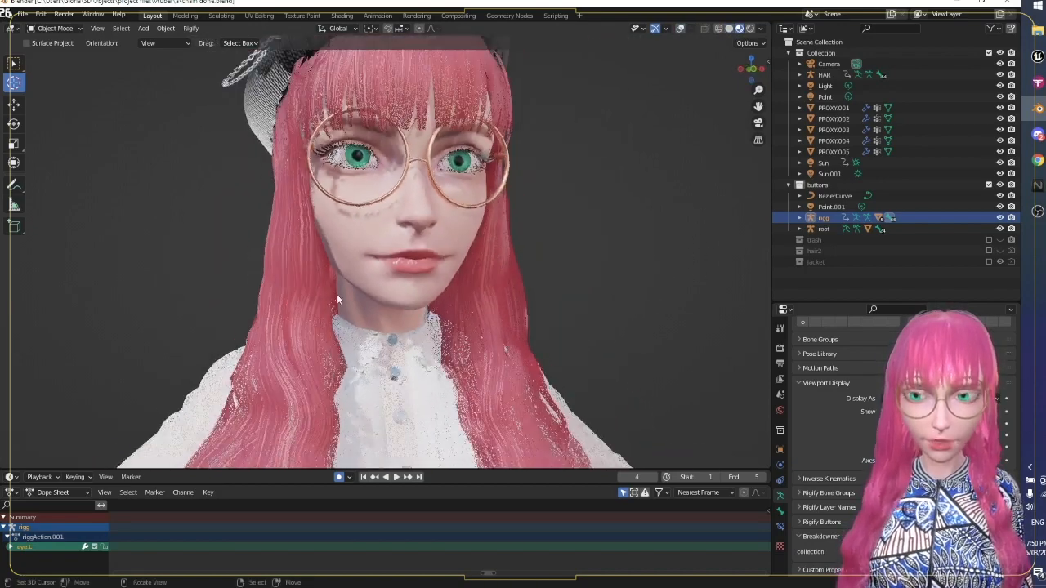
# Step: Bring the character into view from beret to thighs and save the file
pyautogui.scroll(-7, 596, 243)
pyautogui.hotkey('ctrl', 's')
pyautogui.keyDown('shift'); pyautogui.moveTo(591, 363); pyautogui.dragTo(568, 315, button='middle'); pyautogui.keyUp('shift')
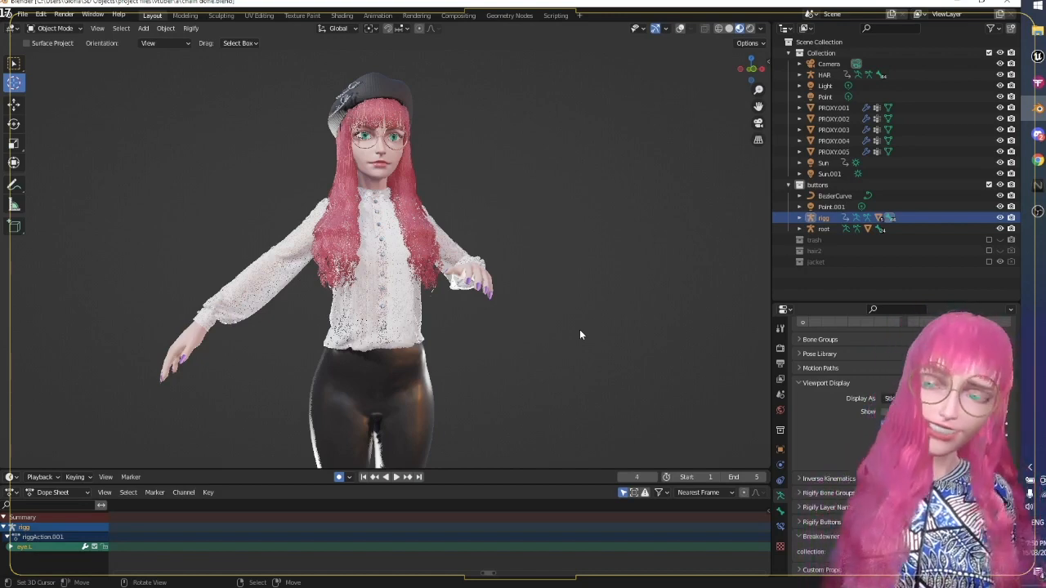
# Step: Check the Discord questions channel, return to Blender, save the file and view the upper body at an angle
pyautogui.click(1038, 135)
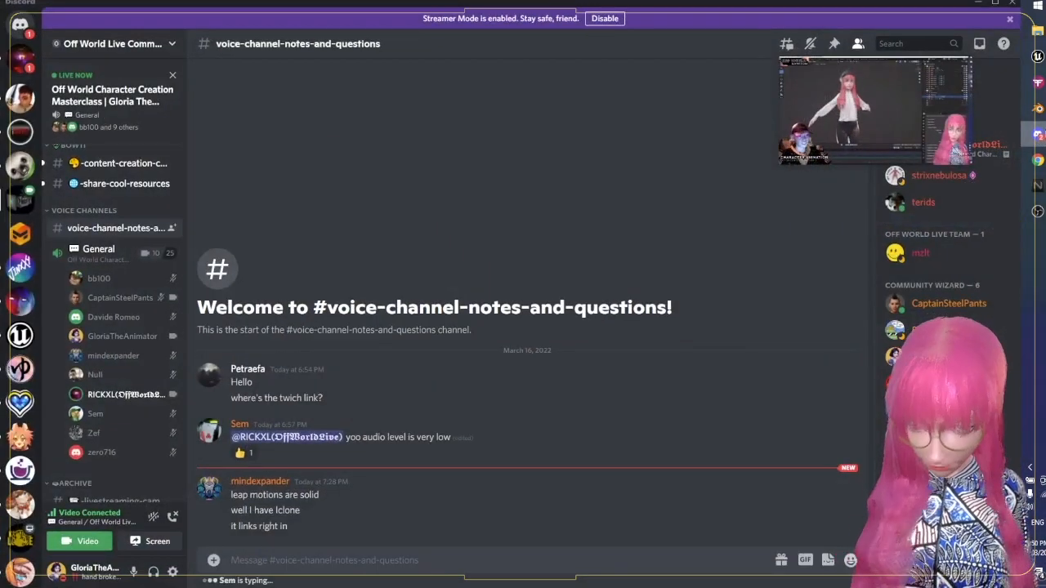
pyautogui.click(1038, 109)
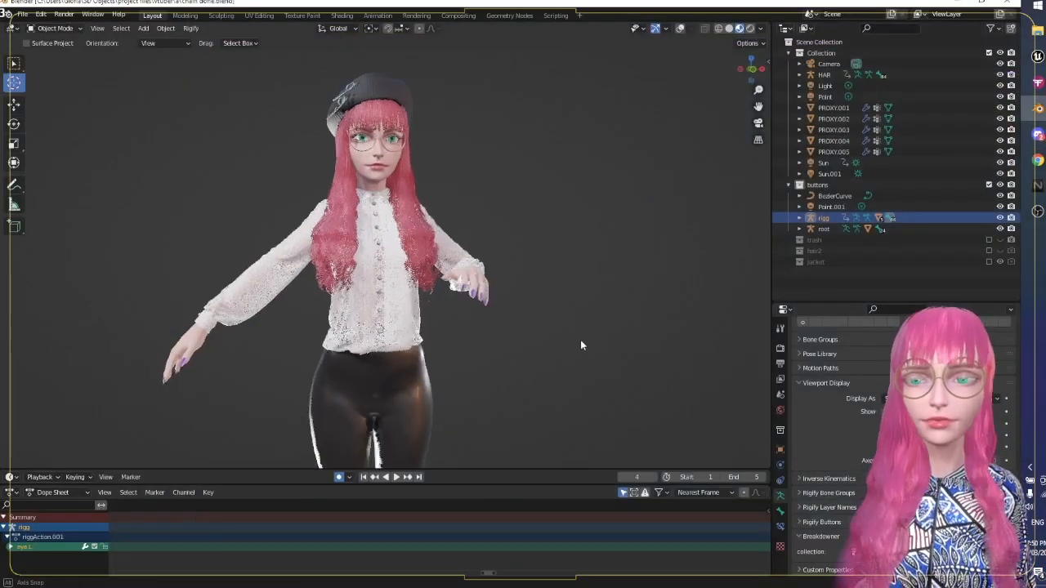
pyautogui.scroll(3, 527, 263)
pyautogui.hotkey('ctrl', 's')
pyautogui.scroll(2, 566, 305)
pyautogui.moveTo(566, 305); pyautogui.dragTo(660, 236, button='middle')
pyautogui.scroll(-3, 757, 90)
pyautogui.moveTo(724, 224)
pyautogui.mouseDown(button='middle')
pyautogui.moveTo(721, 206)
pyautogui.moveTo(721, 217)
pyautogui.mouseUp(button='middle')
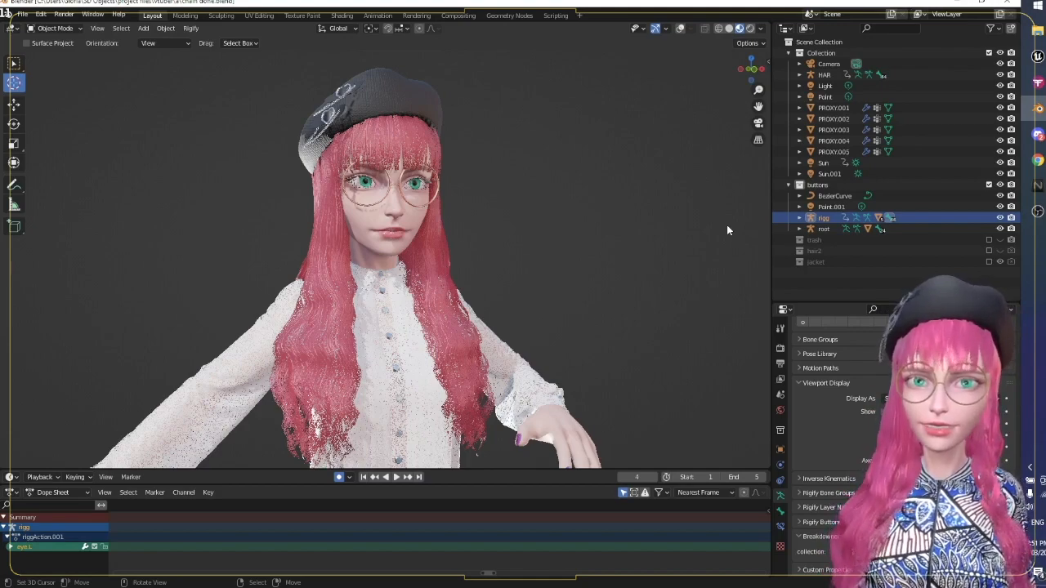
pyautogui.click(1040, 214)
pyautogui.click(1040, 215)
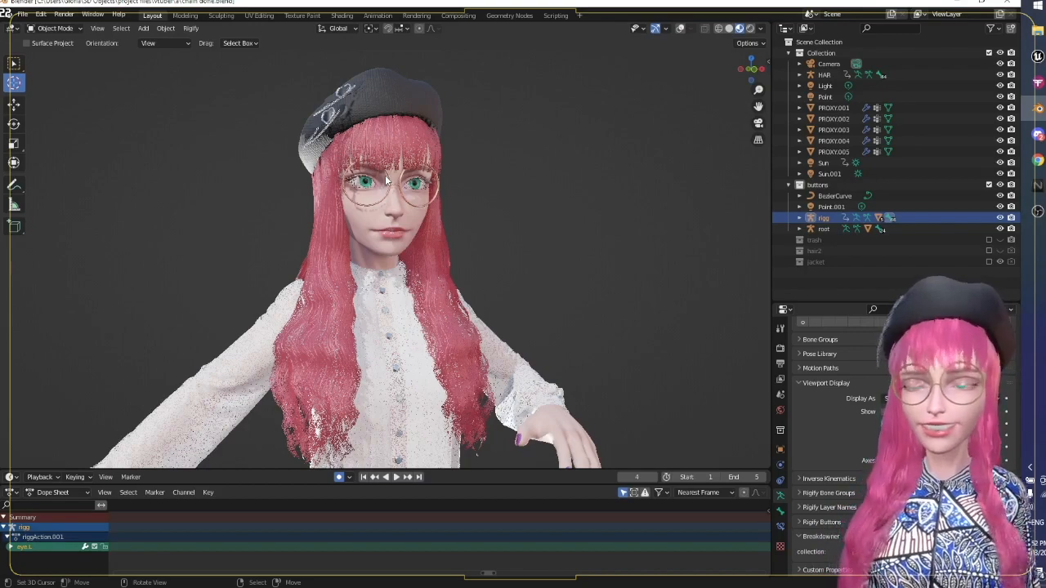
# Step: Show the viewport overlays again and select the character's head mesh
pyautogui.click(679, 28)
pyautogui.scroll(4, 416, 239)
pyautogui.rightClick(417, 240)
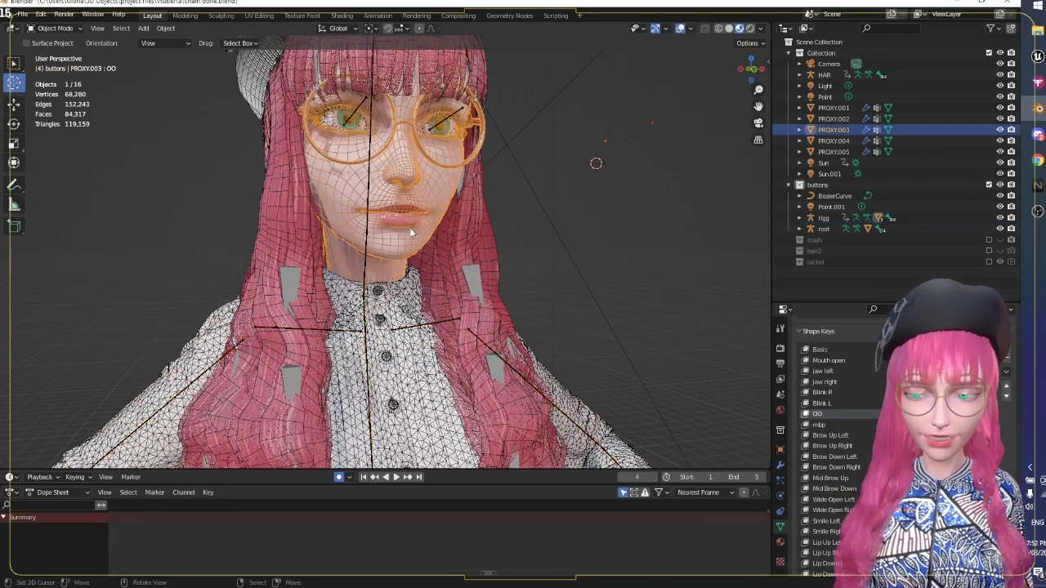
# Step: Try moving one facial vertex with proportional editing in Edit Mode, return to Object Mode and save the file
pyautogui.press('Tab')
pyautogui.press('g')
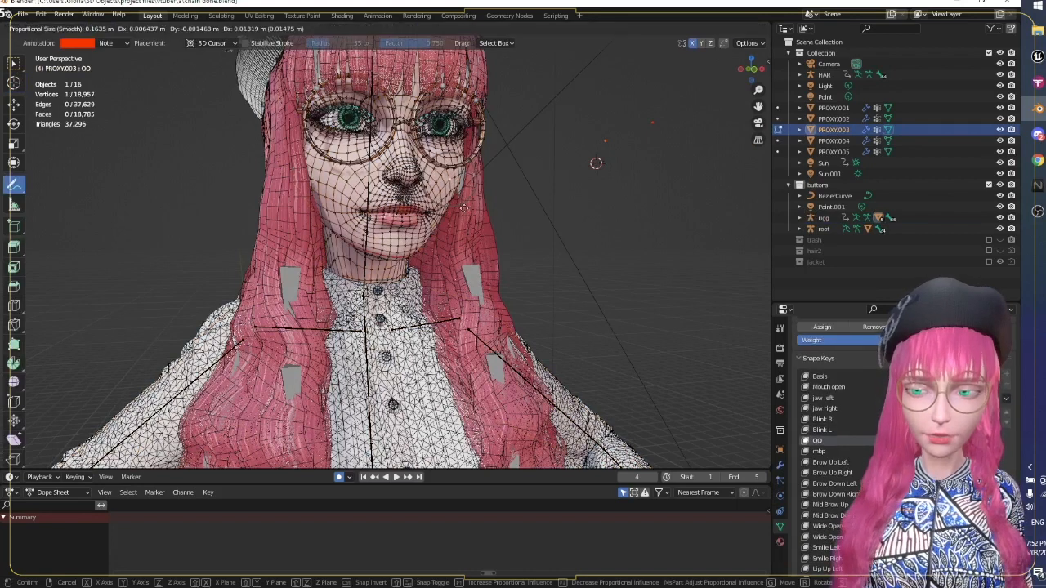
pyautogui.click(503, 188)
pyautogui.press('Tab')
pyautogui.hotkey('ctrl', 's')
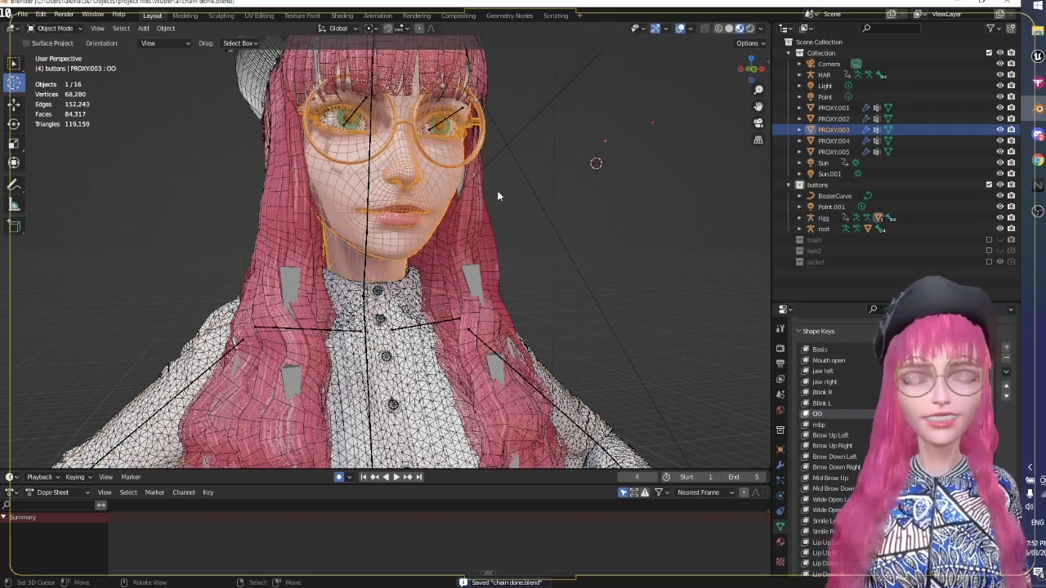
# Step: Hide the viewport overlays, view the textured face up close and save the file
pyautogui.keyDown('ctrl'); pyautogui.moveTo(673, 242); pyautogui.dragTo(666, 316, button='middle'); pyautogui.keyUp('ctrl')
pyautogui.keyDown('ctrl'); pyautogui.moveTo(659, 382); pyautogui.dragTo(652, 317, button='middle'); pyautogui.keyUp('ctrl')
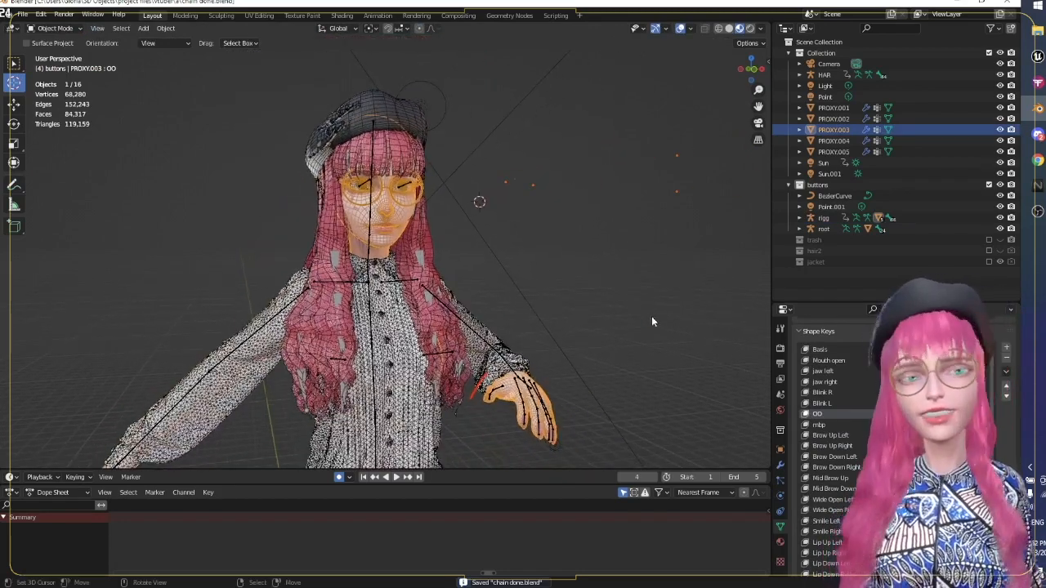
pyautogui.click(680, 29)
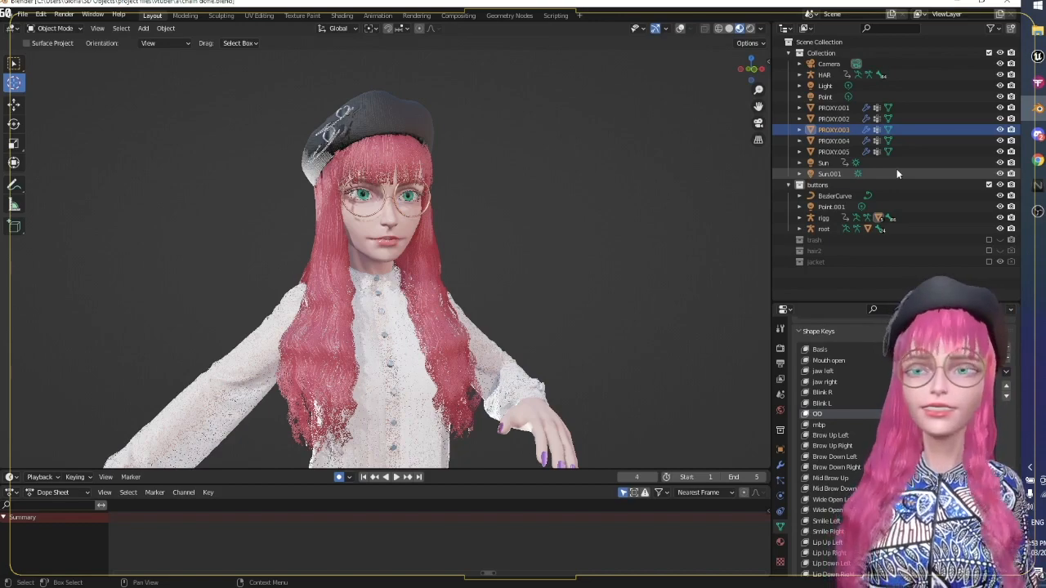
pyautogui.scroll(4, 614, 311)
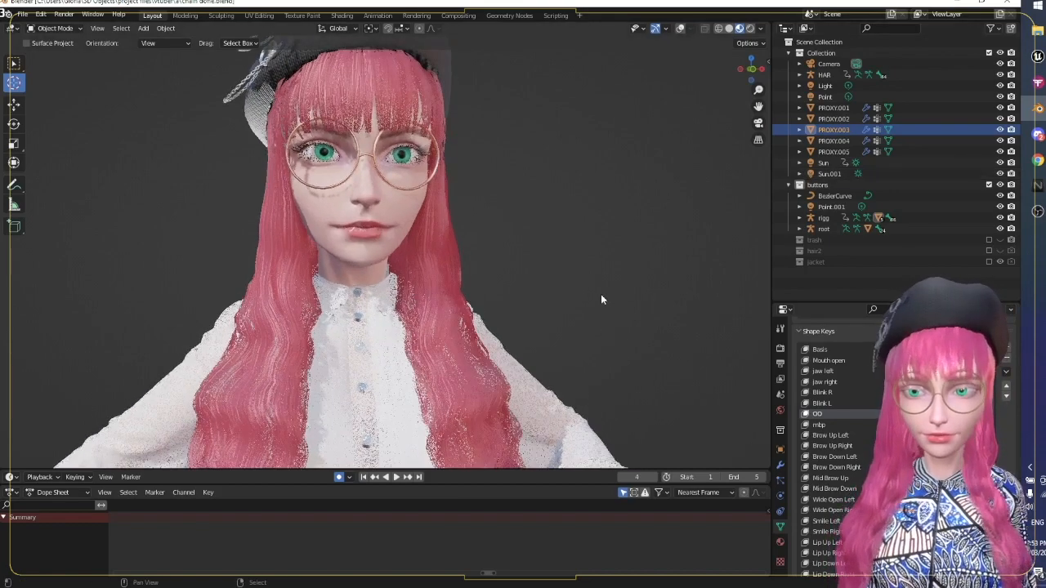
pyautogui.scroll(5, 604, 297)
pyautogui.hotkey('ctrl', 's')
pyautogui.scroll(-2, 620, 273)
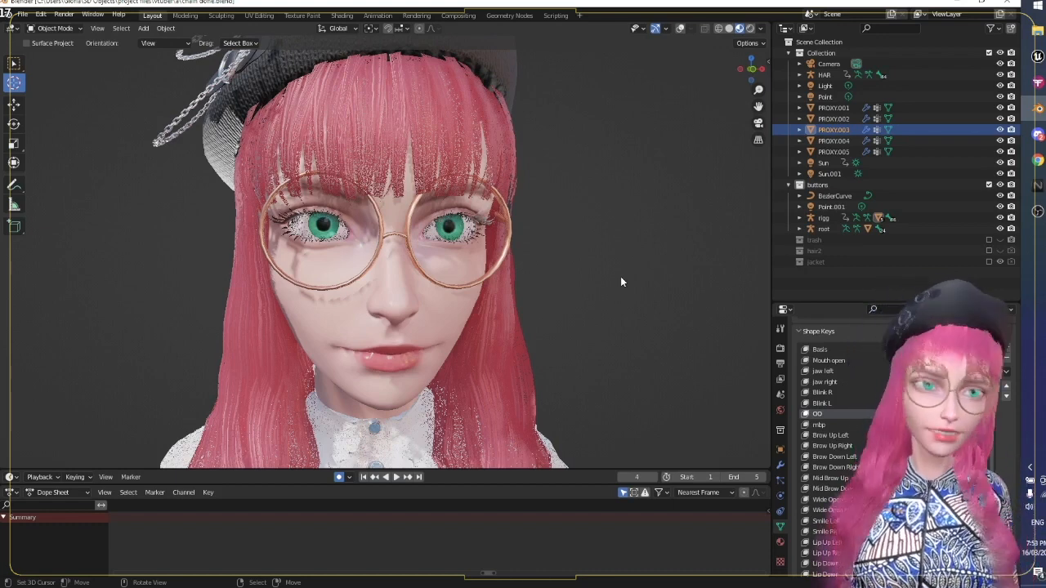
pyautogui.scroll(-3, 665, 331)
pyautogui.hotkey('ctrl', 's')
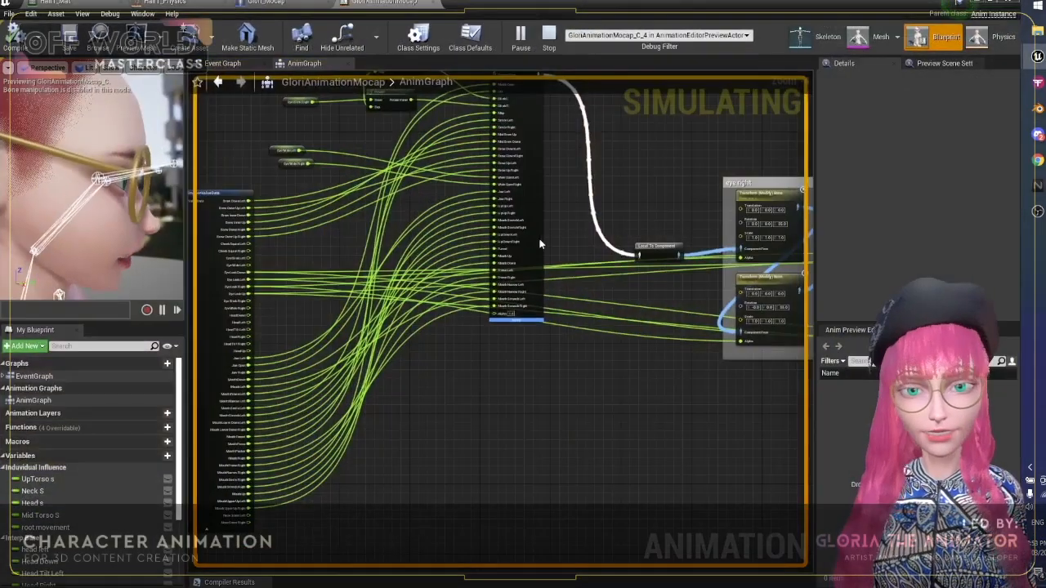
# Step: Look over the GloriAnimationMocap AnimGraph in Unreal Engine, then minimize it to show the level viewport
pyautogui.moveTo(539, 243); pyautogui.dragTo(625, 347, button='right')
pyautogui.click(978, 1)
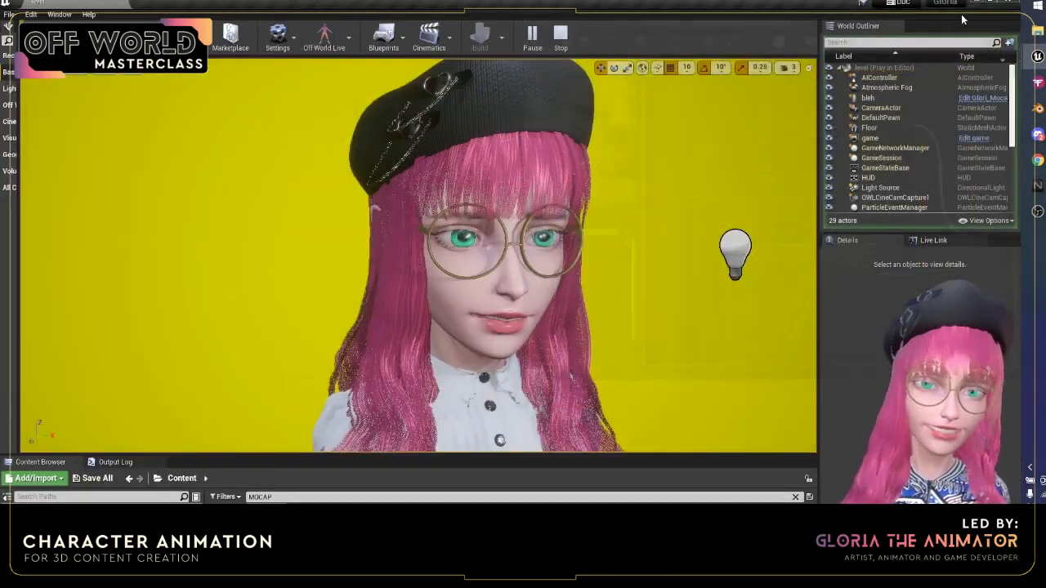
# Step: Switch back to Blender and examine the character's face, glasses and beret from several angles
pyautogui.click(1038, 110)
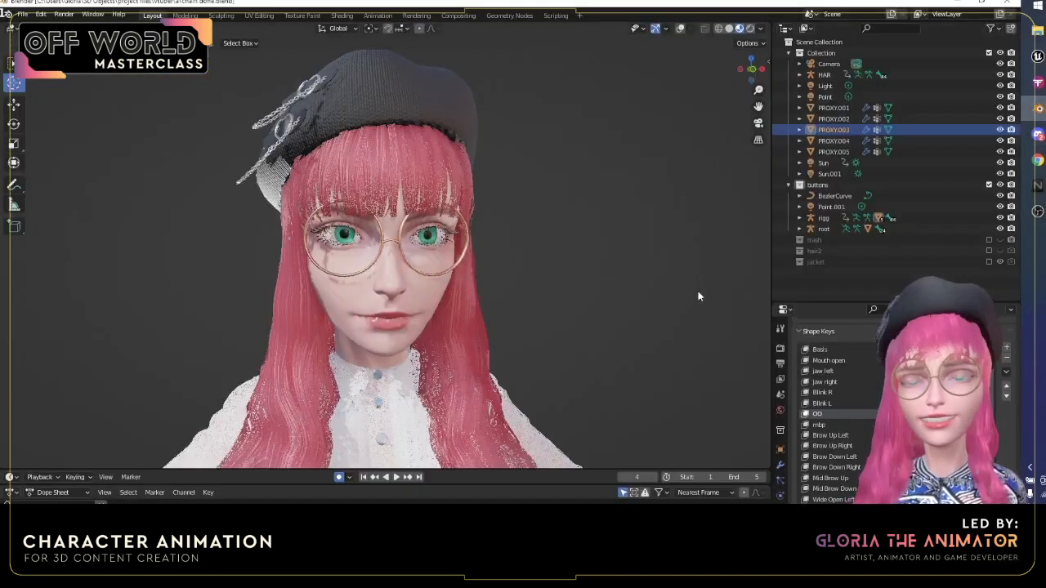
pyautogui.moveTo(707, 273); pyautogui.dragTo(702, 319, button='middle')
pyautogui.scroll(1, 689, 321)
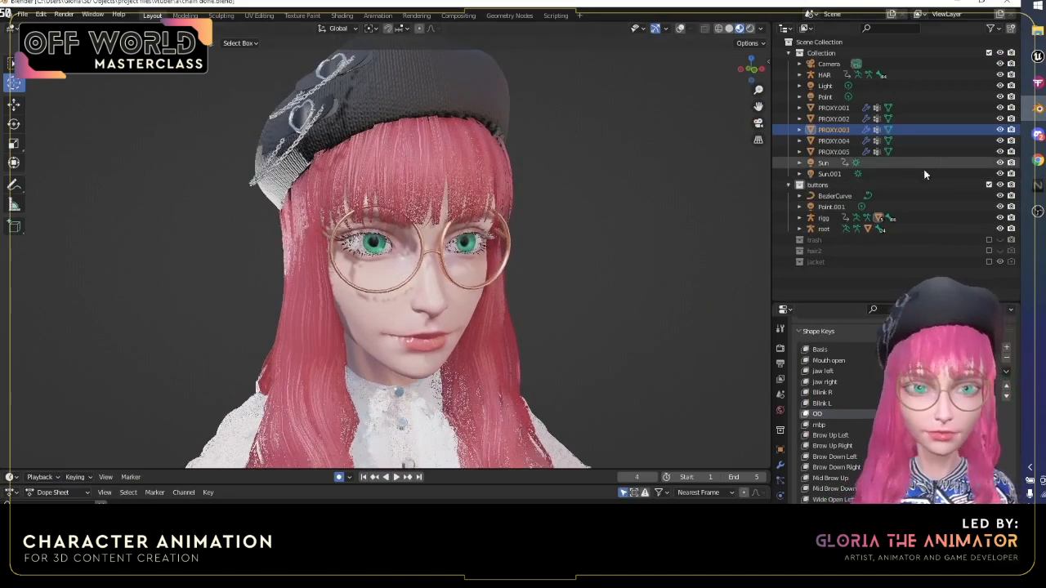
pyautogui.moveTo(661, 321); pyautogui.dragTo(681, 347, button='middle')
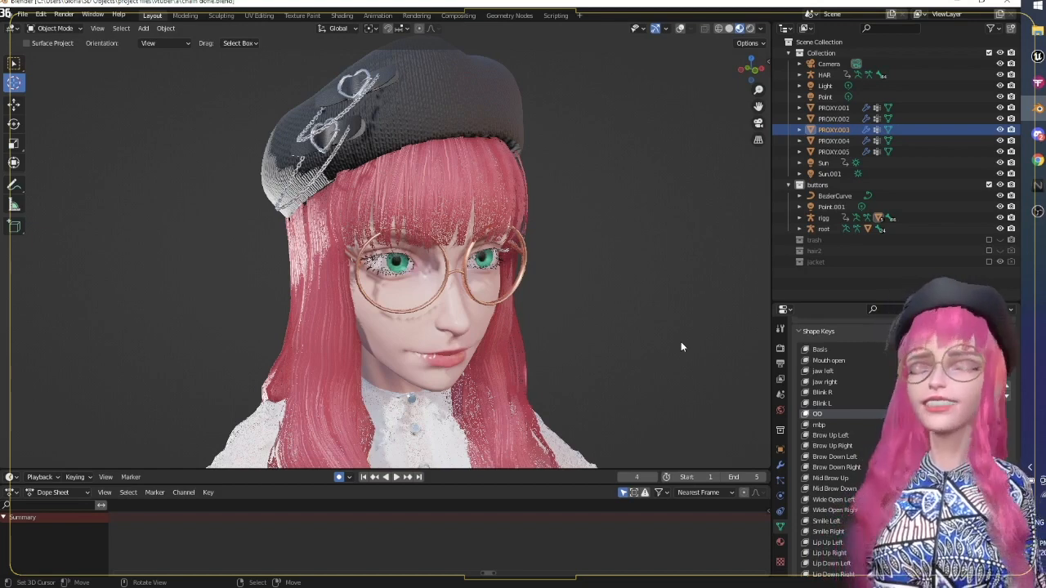
pyautogui.moveTo(682, 346); pyautogui.dragTo(710, 372, button='middle')
pyautogui.moveTo(758, 106); pyautogui.dragTo(611, 214)
pyautogui.scroll(-2, 611, 214)
pyautogui.moveTo(611, 213)
pyautogui.mouseDown(button='middle')
pyautogui.moveTo(561, 213)
pyautogui.moveTo(612, 217)
pyautogui.mouseUp(button='middle')
pyautogui.scroll(3, 562, 214)
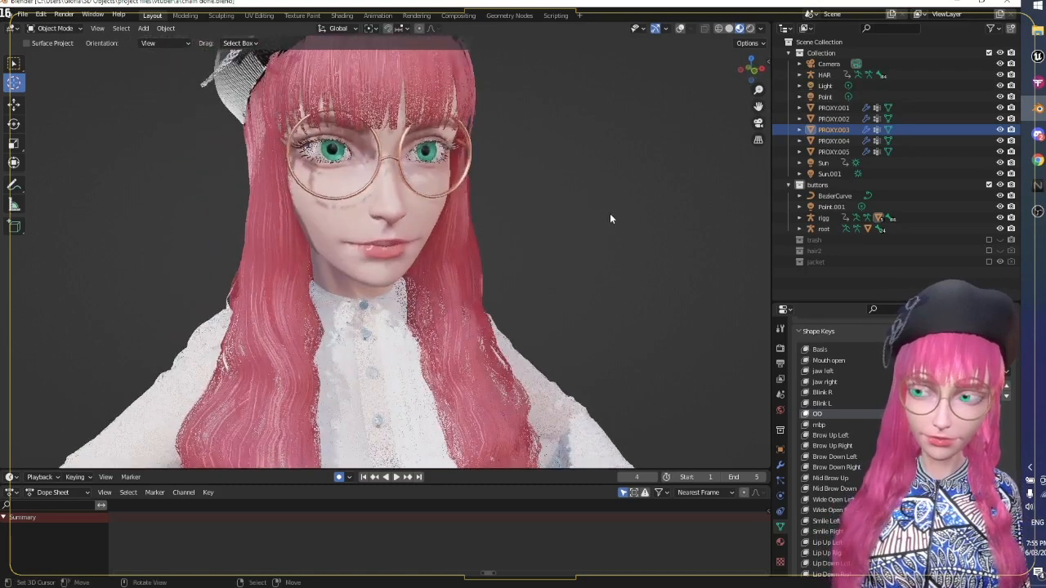
# Step: Show the scene's render properties, view the head from the side and save the file
pyautogui.click(780, 348)
pyautogui.scroll(3, 899, 441)
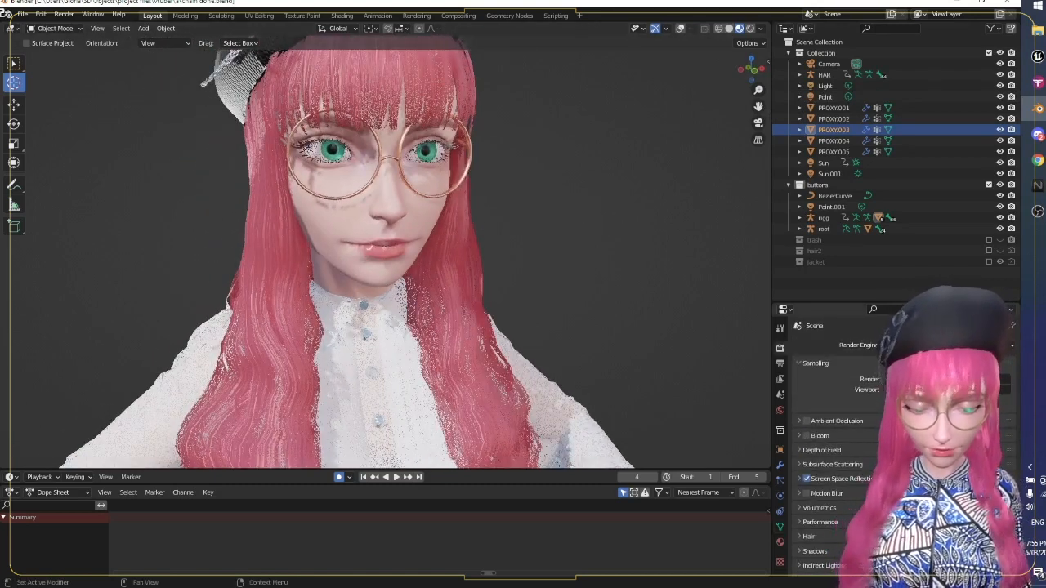
pyautogui.moveTo(645, 158); pyautogui.dragTo(692, 259, button='middle')
pyautogui.hotkey('ctrl', 's')
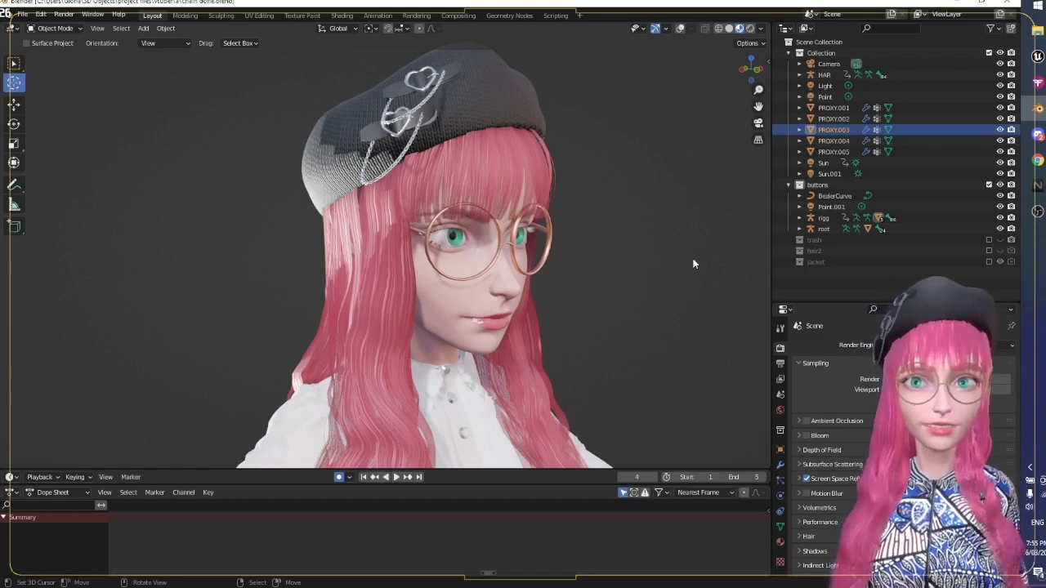
# Step: View the whole upper body at a slight angle and save the file once more
pyautogui.moveTo(693, 264); pyautogui.dragTo(659, 250, button='middle')
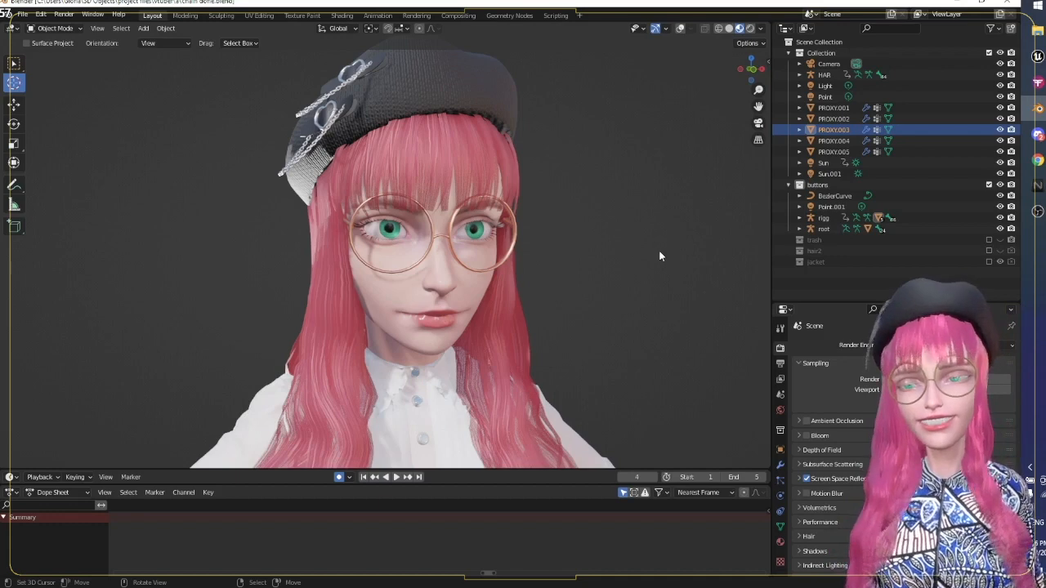
pyautogui.moveTo(660, 255)
pyautogui.mouseDown(button='middle')
pyautogui.moveTo(673, 317)
pyautogui.moveTo(673, 221)
pyautogui.moveTo(590, 226)
pyautogui.moveTo(590, 243)
pyautogui.moveTo(659, 273)
pyautogui.moveTo(666, 258)
pyautogui.mouseUp(button='middle')
pyautogui.hotkey('ctrl', 's')
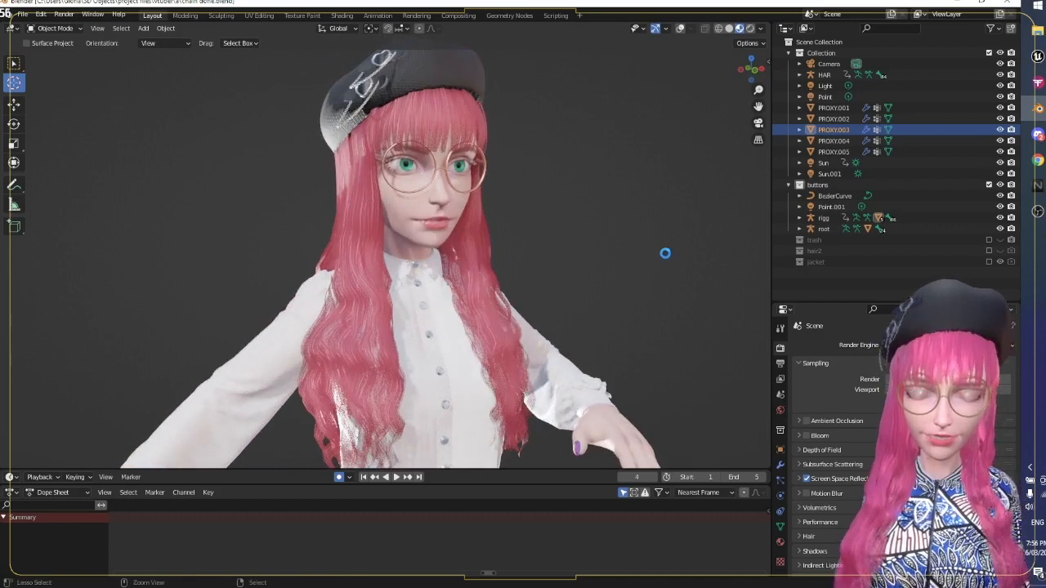